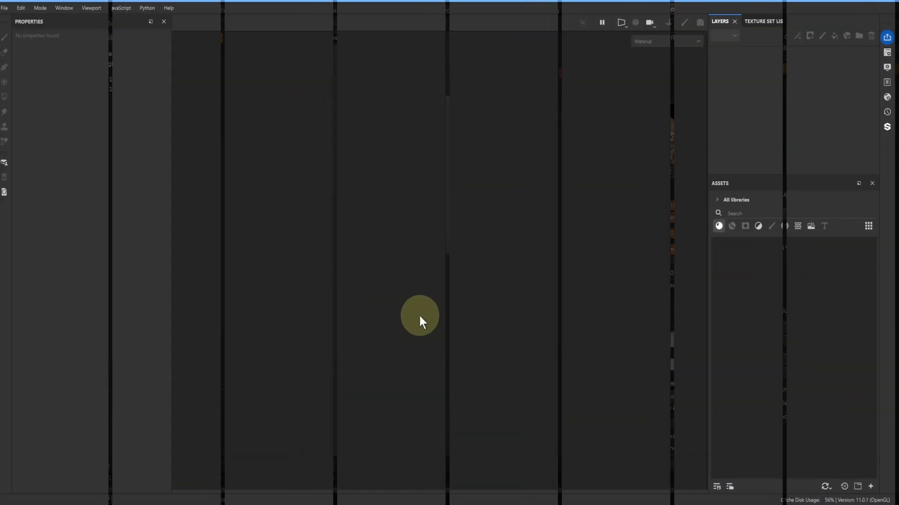
- Create a new project from Mug_low.fbx with the ASM - PBR Metallic Roughness template
key("ctrl+n")
left_click(533, 143)
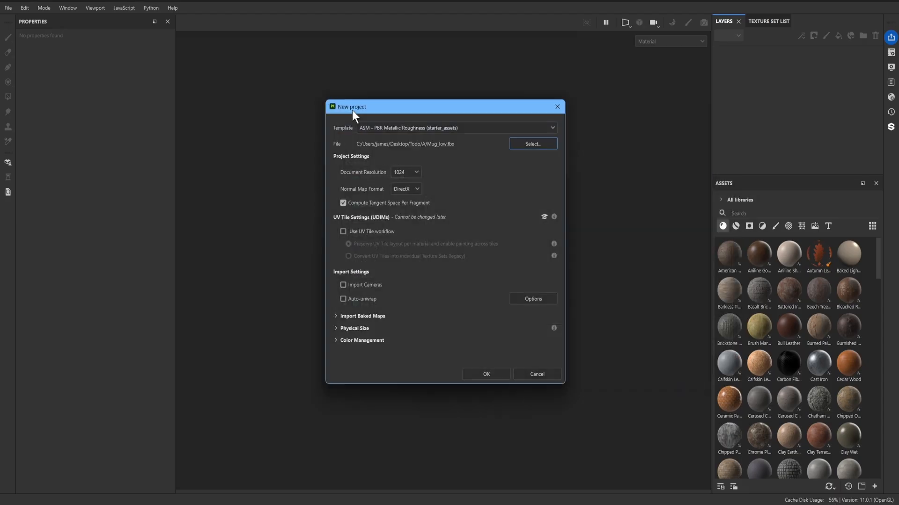
left_click(486, 374)
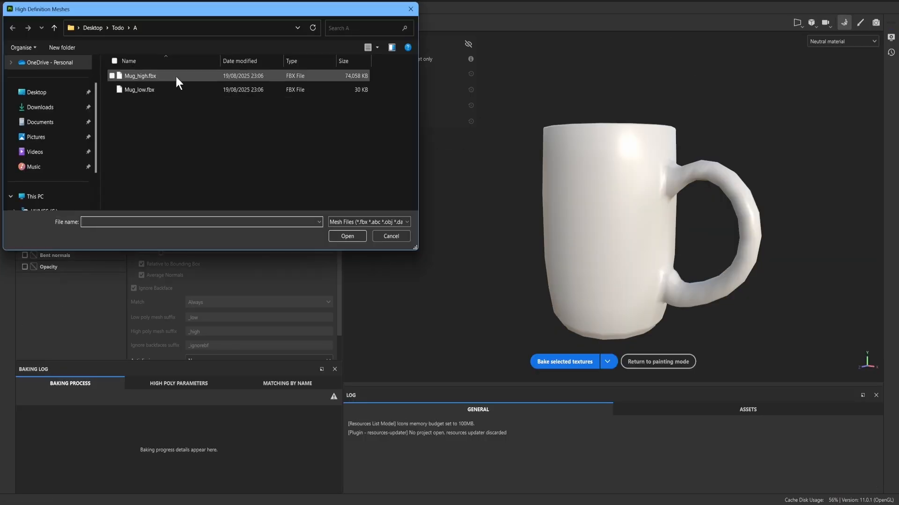
- Load Mug_high.fbx as the high definition mesh and bake the textures with 0.0204 frontal and rear distances, matching by mesh name
double_click(175, 74)
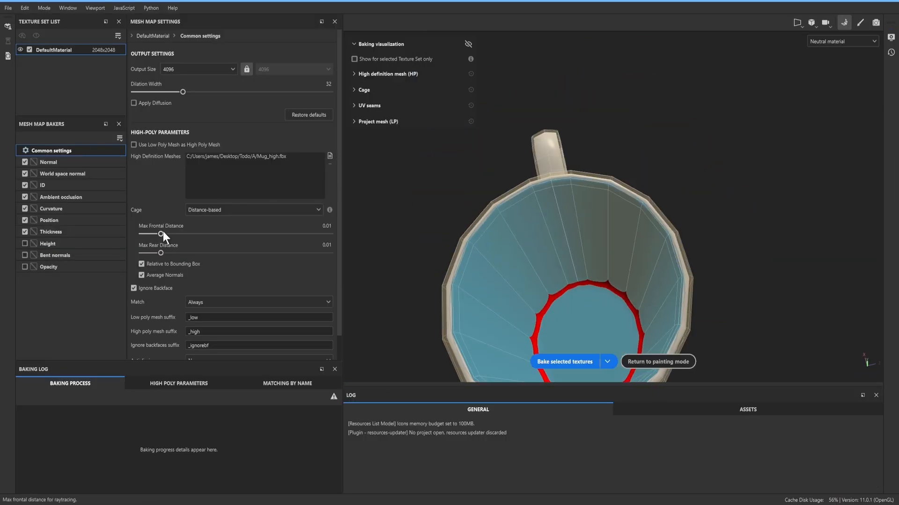
left_click_drag(159, 254, 169, 253)
scroll(213, 285, "down", 1)
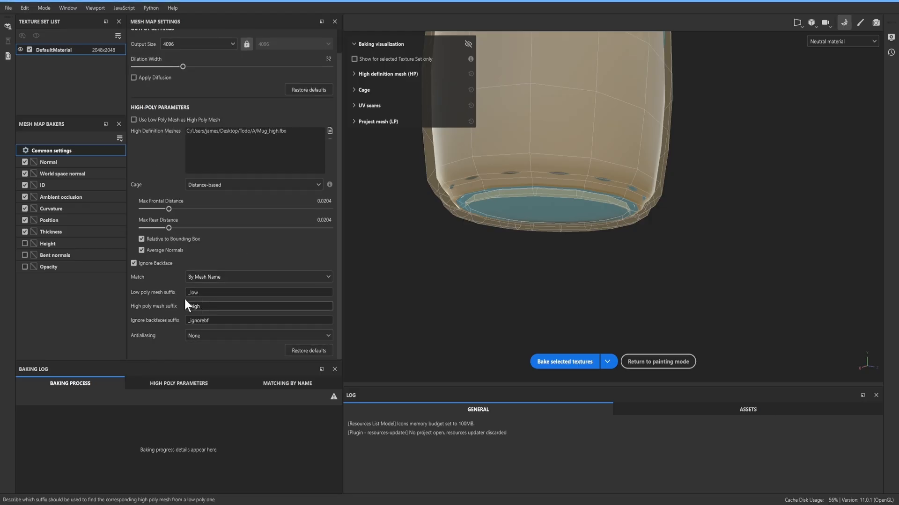
left_click(564, 361)
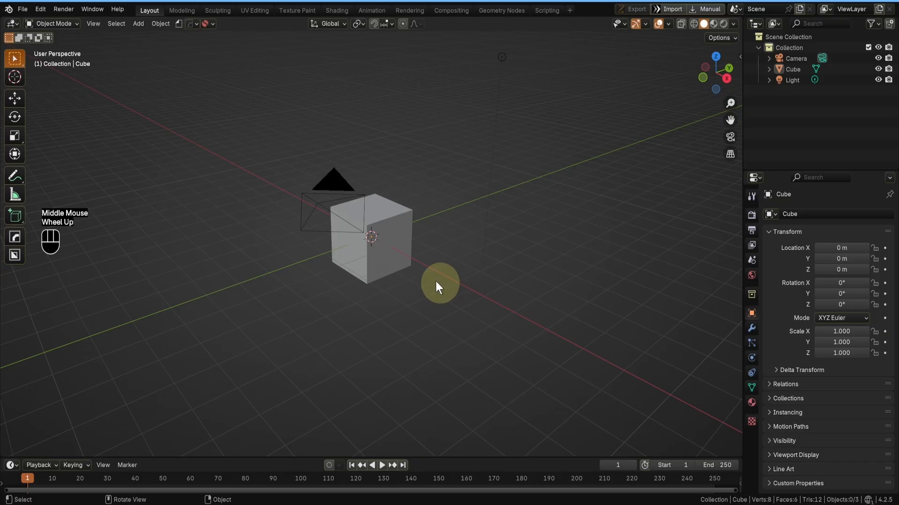
- Switch to Blender and delete all the default objects from the scene
mouse_move(436, 281)
middle_mouse_down("shift")
mouse_move(447, 296)
mouse_move(400, 299)
mouse_move(426, 289)
mouse_move(490, 292)
mouse_move(498, 260)
middle_mouse_up("shift")
key("a")
key("x")
left_click(392, 300)
- Add a cylinder mesh at the world origin
scroll(491, 292, "up", 4)
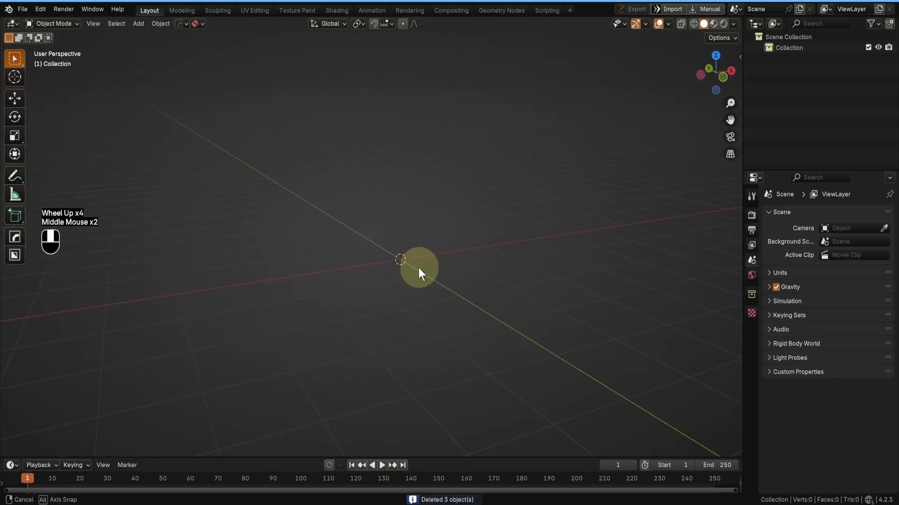
middle_click_drag(419, 268, 394, 271)
key("shift+a")
mouse_move(415, 279)
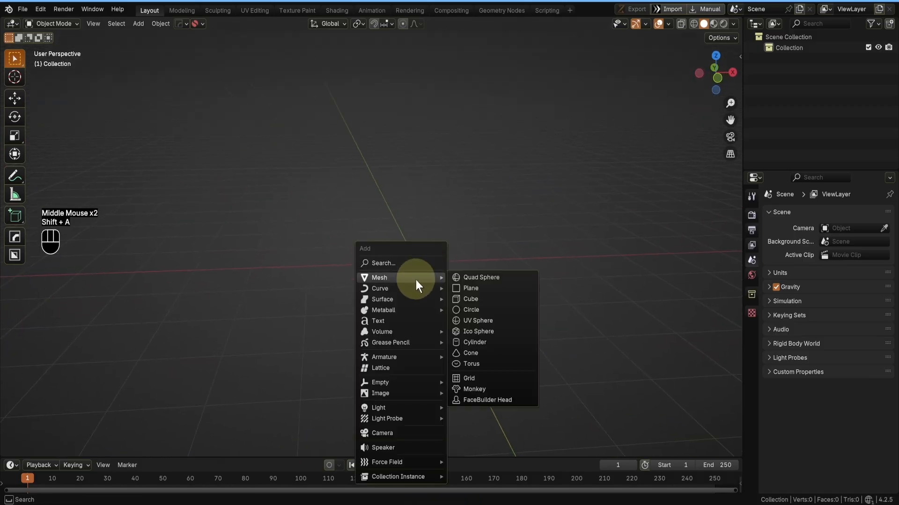
left_click(469, 342)
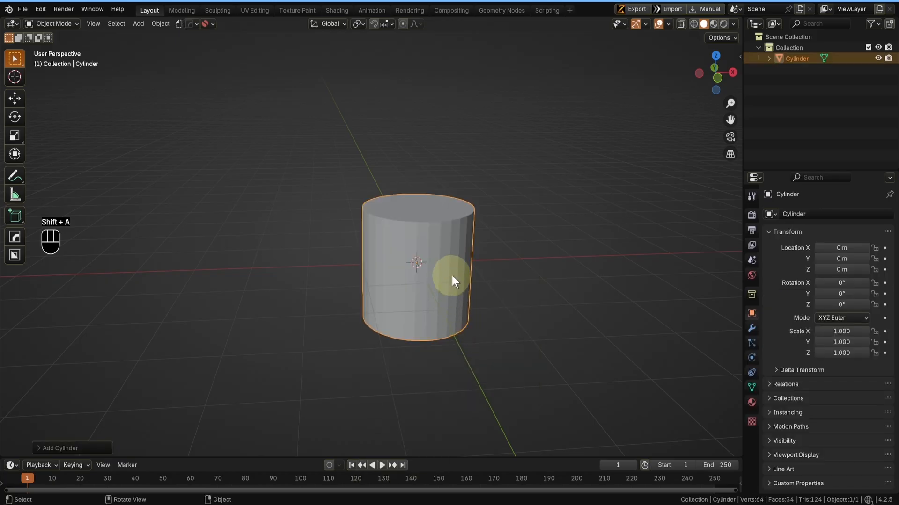
scroll(473, 269, "down", 3)
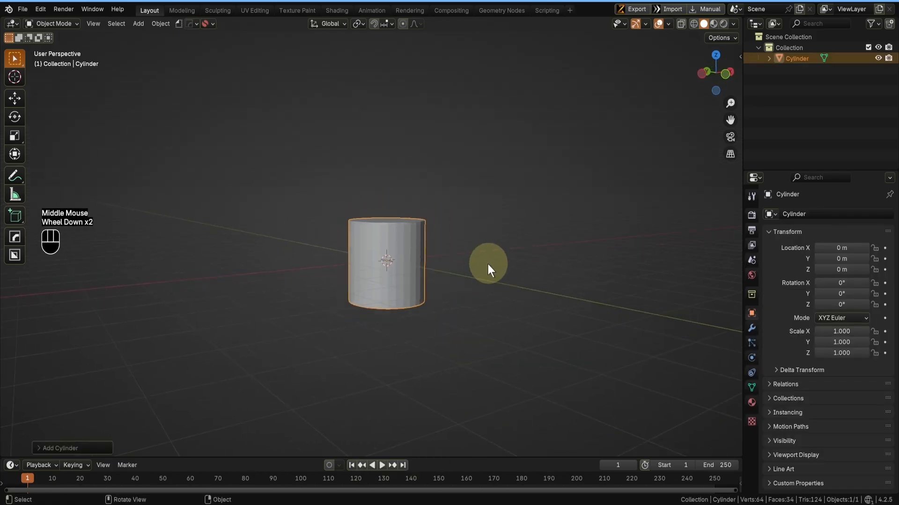
- Set the new cylinder's vertex count to 16
left_click(49, 448)
left_click(65, 301)
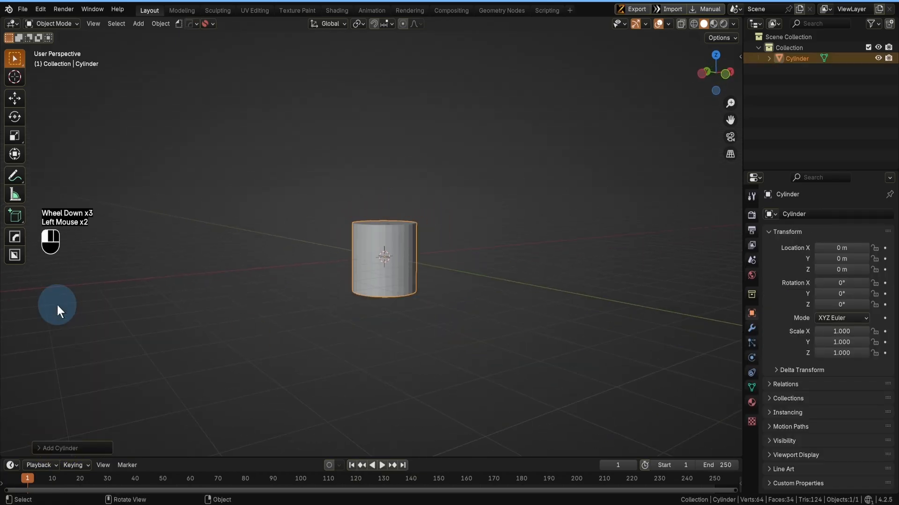
left_click(45, 449)
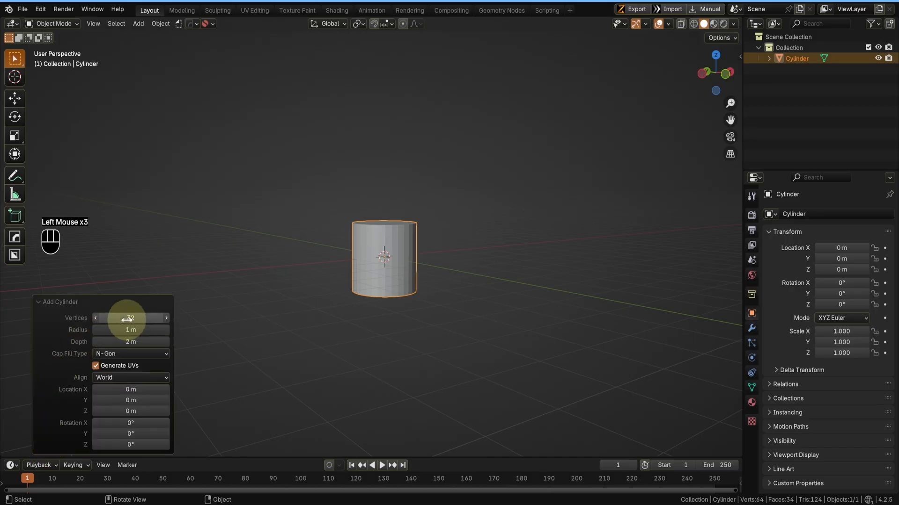
type("16")
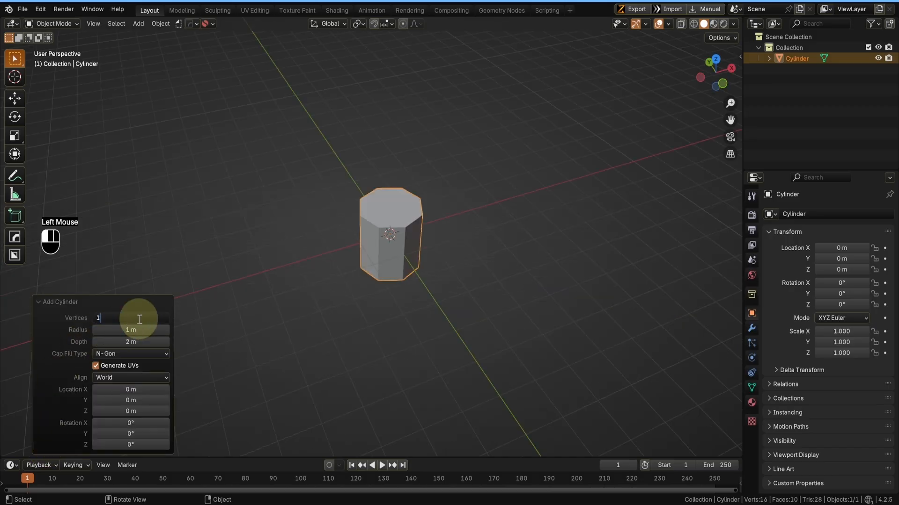
left_click(74, 302)
- Add one centred horizontal loop cut around the cylinder at mid-height
scroll(425, 252, "up", 1)
middle_click_drag(410, 267, 444, 248)
middle_click(445, 260)
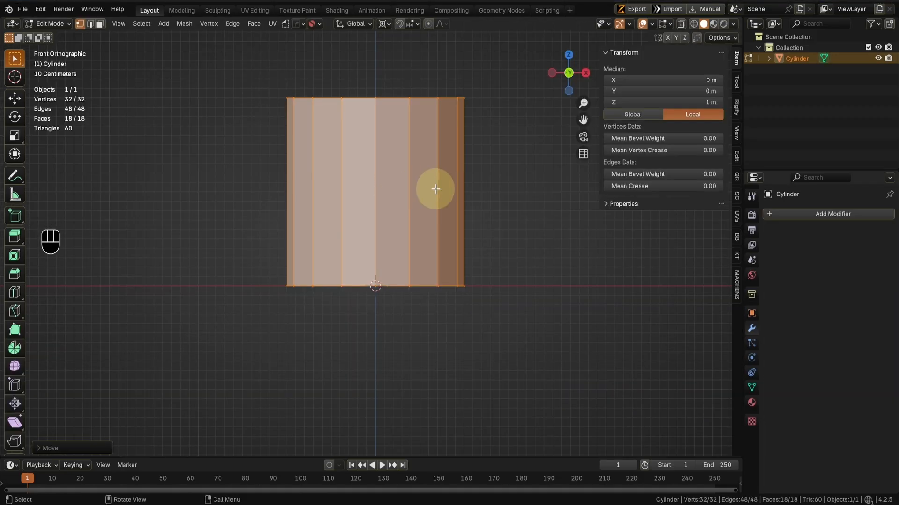
left_click(436, 189, "ctrl")
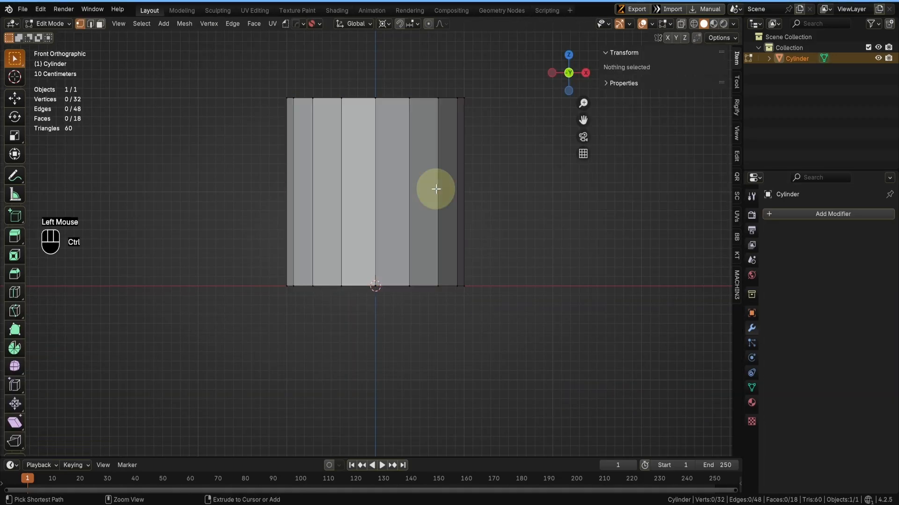
key("ctrl+r")
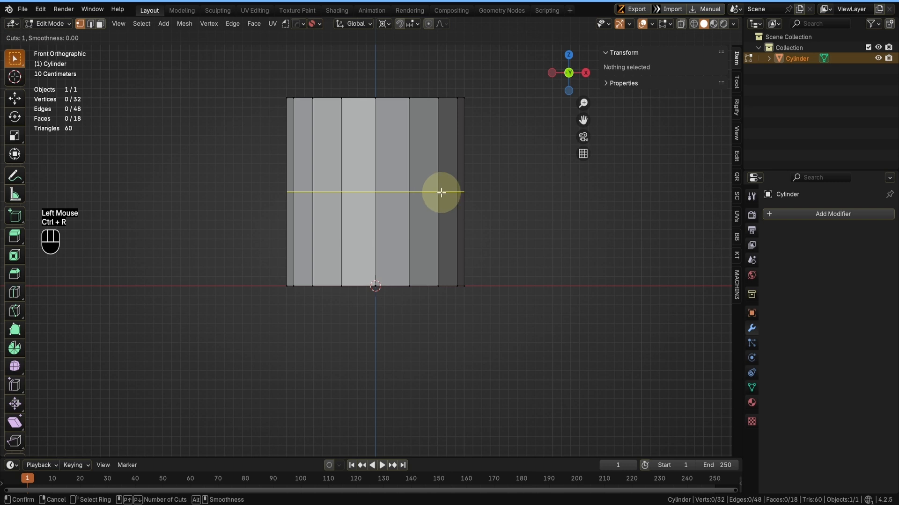
left_click(441, 192)
right_click(440, 192)
- Select the cylinder's top and bottom vertex rings and scale them inward on X and Y for a bulging profile
key("shift+z")
left_click_drag(536, 335, 241, 252)
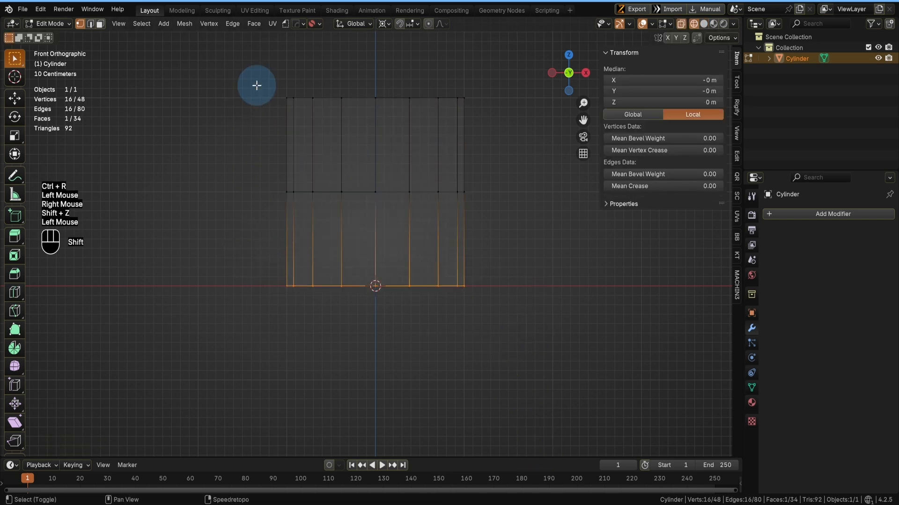
left_click_drag(257, 85, 451, 140, "shift")
left_click_drag(250, 60, 503, 132, "shift")
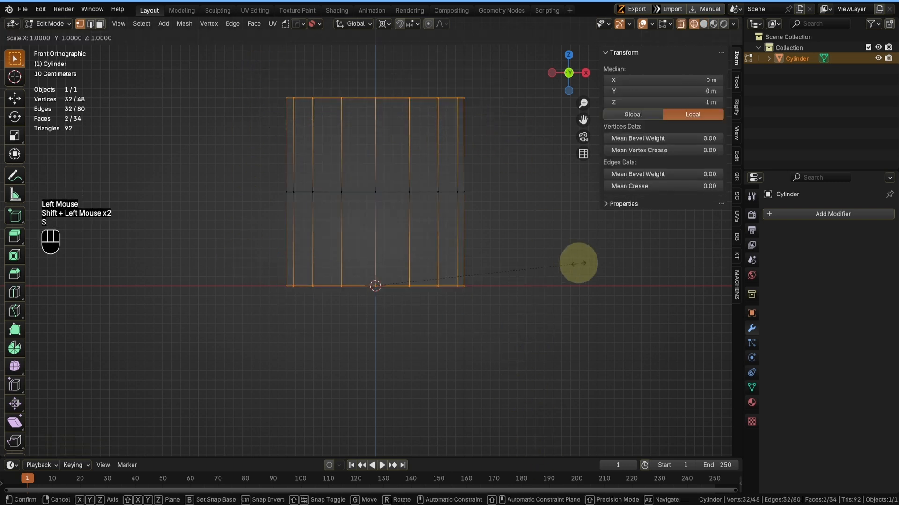
key("s")
key("shift+z")
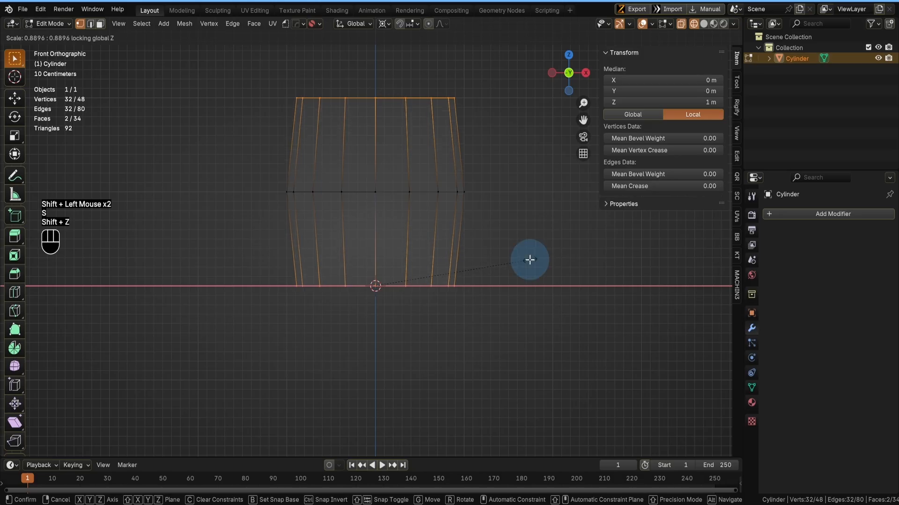
left_click(552, 264)
key("s")
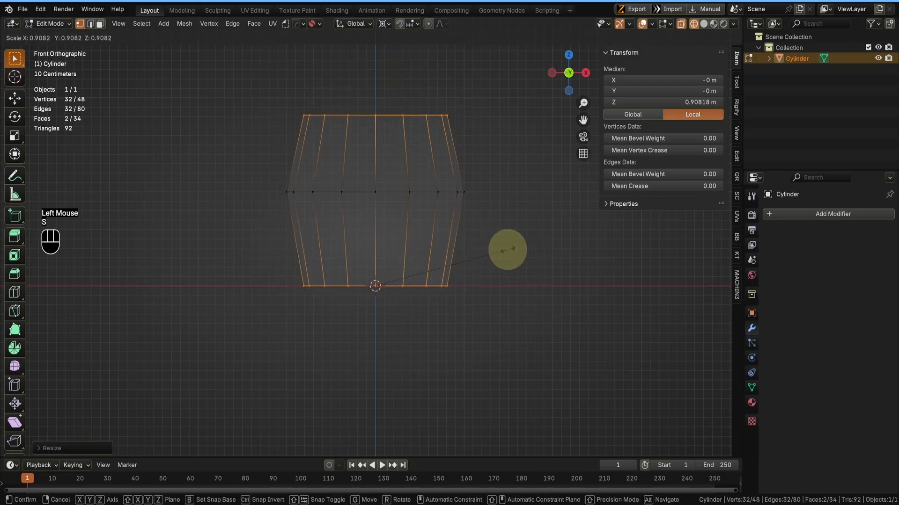
key("shift+z")
left_click(509, 252)
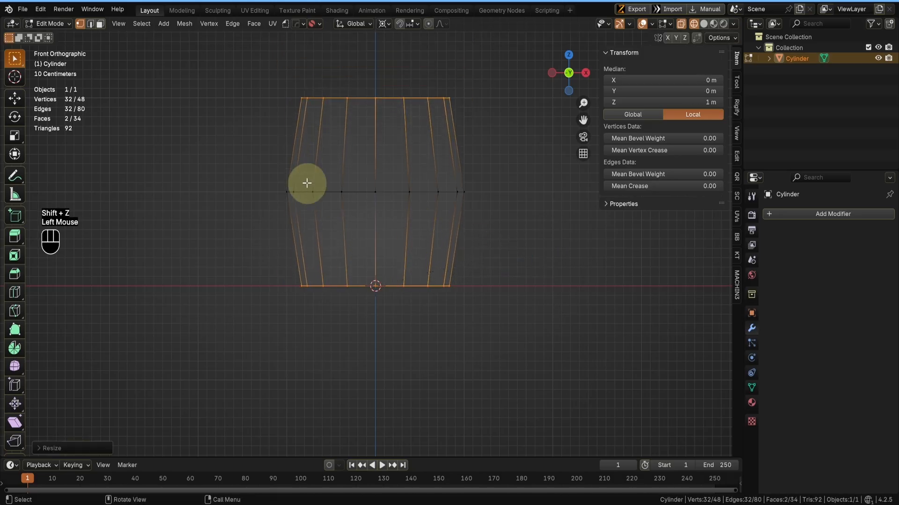
- Narrow the entire mesh on X and Y only, keeping its height
key("a")
key("s")
key("shift+z")
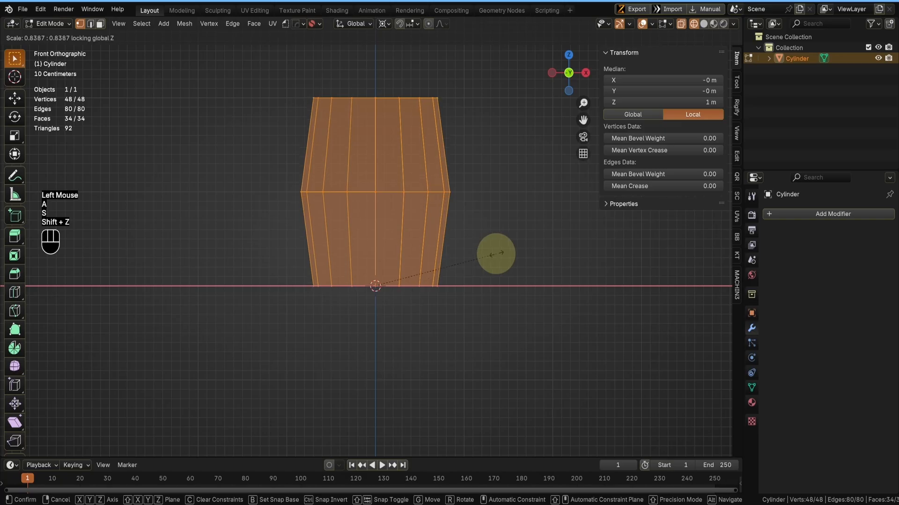
left_click(482, 257)
- Scale the whole mesh on X and Y only to about 1.63 m wide
middle_click_drag(449, 266, 445, 210)
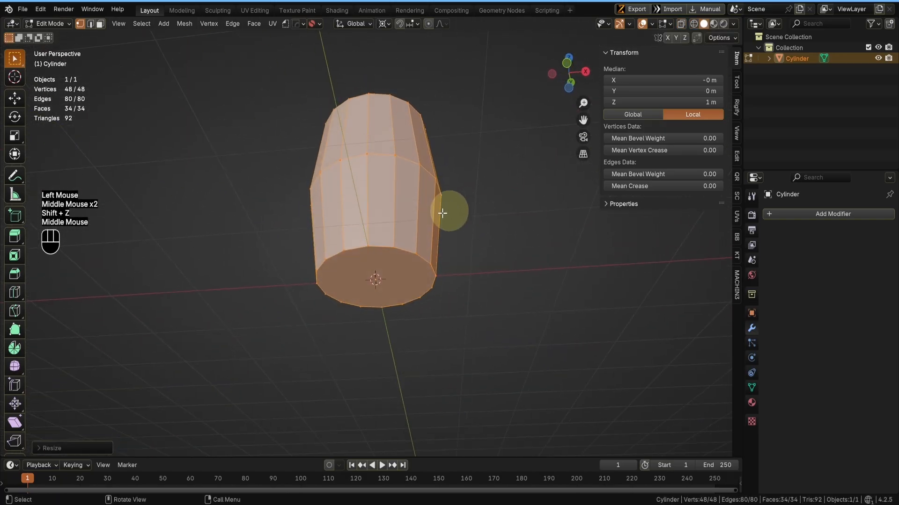
scroll(369, 255, "up", 1)
scroll(400, 317, "down", 1)
key("KP_1")
key("s")
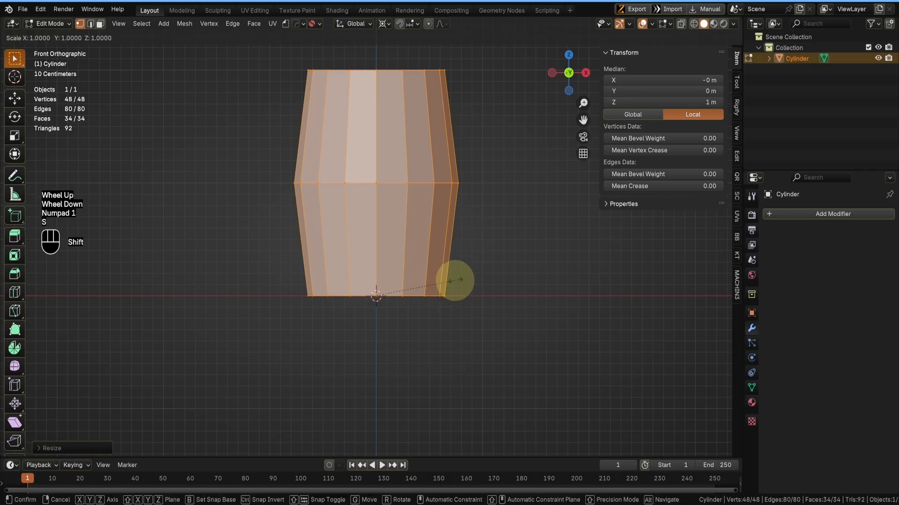
key("shift+z")
left_click(461, 276)
middle_click_drag(461, 276, 421, 246)
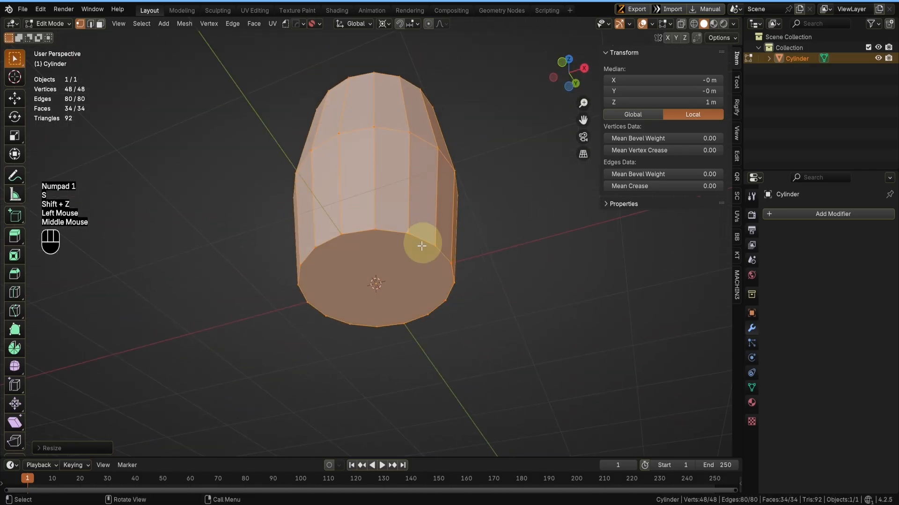
- Inset the bottom face twice, by about 0.07 m each, to form two concentric rings
key("Tab")
left_click(397, 274)
middle_click_drag(496, 295, 528, 301, "shift")
scroll(566, 323, "up", 2)
key("i")
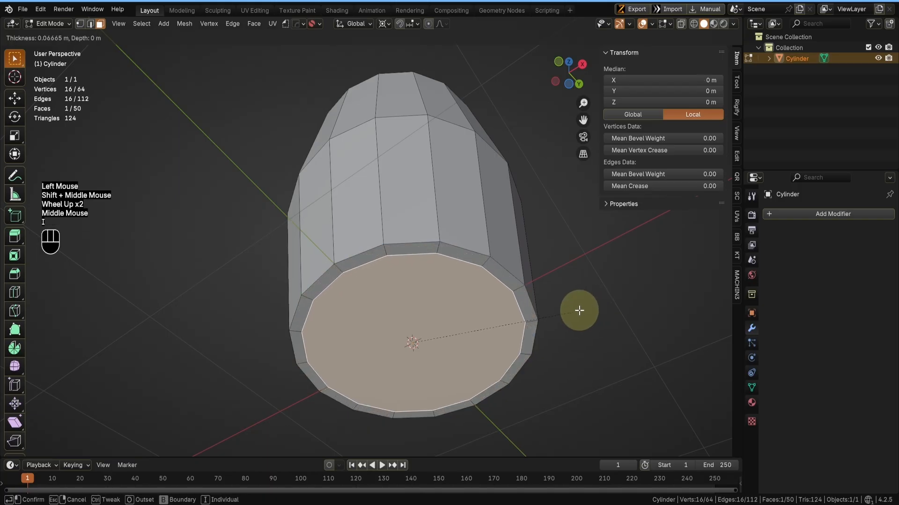
left_click(576, 310)
key("i")
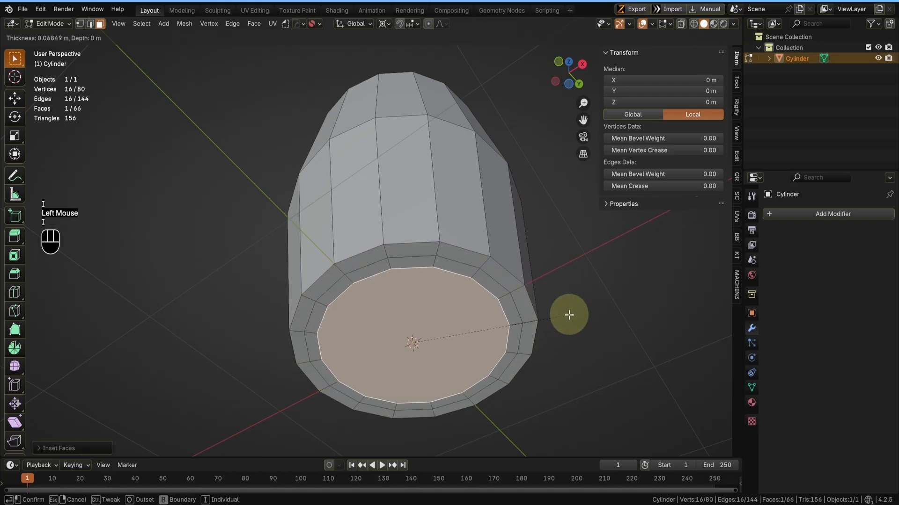
left_click(570, 314)
- Extrude the inner ring of bottom faces about 0.07 m downward along Z to form the mug's foot
left_click(503, 296, "alt")
middle_click_drag(503, 296, 578, 331)
key("w")
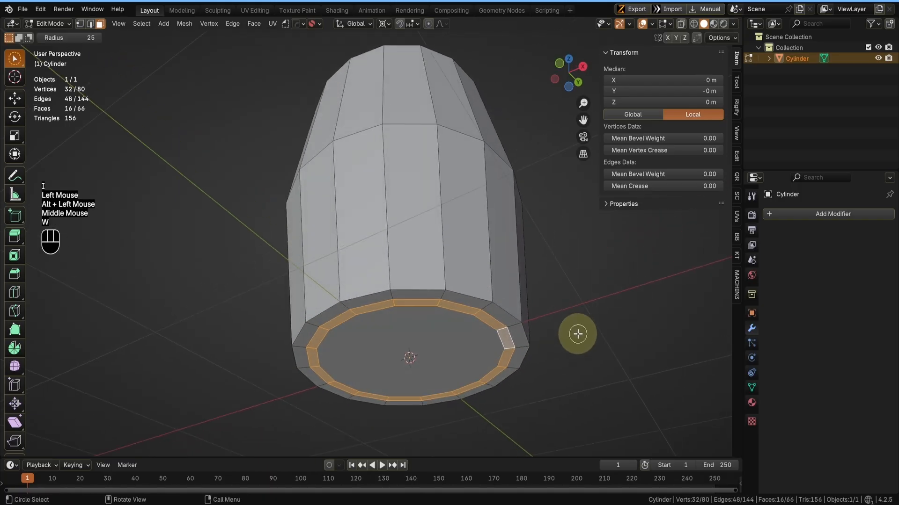
key("e")
key("z")
key("z")
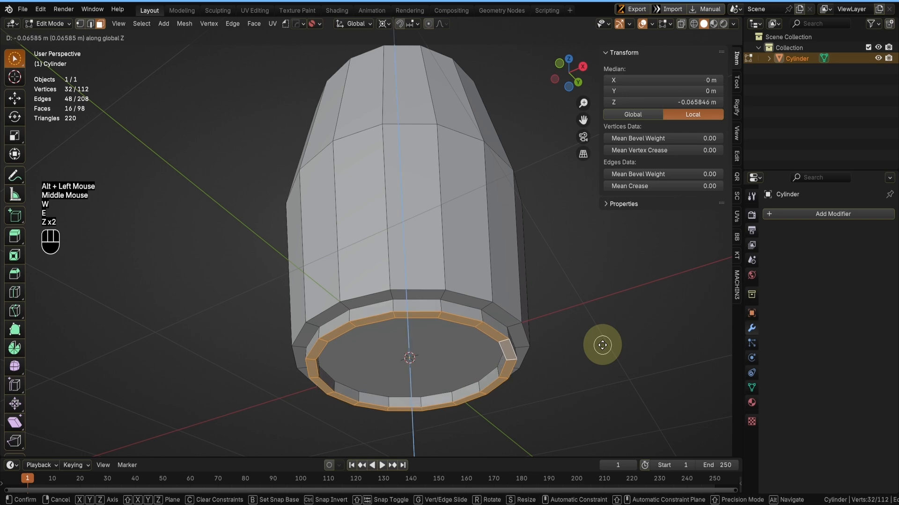
left_click(596, 346)
middle_click_drag(595, 346, 498, 365)
key("Tab")
- Try opening the mug by deleting its top face
middle_click_drag(489, 236, 411, 257)
scroll(482, 355, "down", 2)
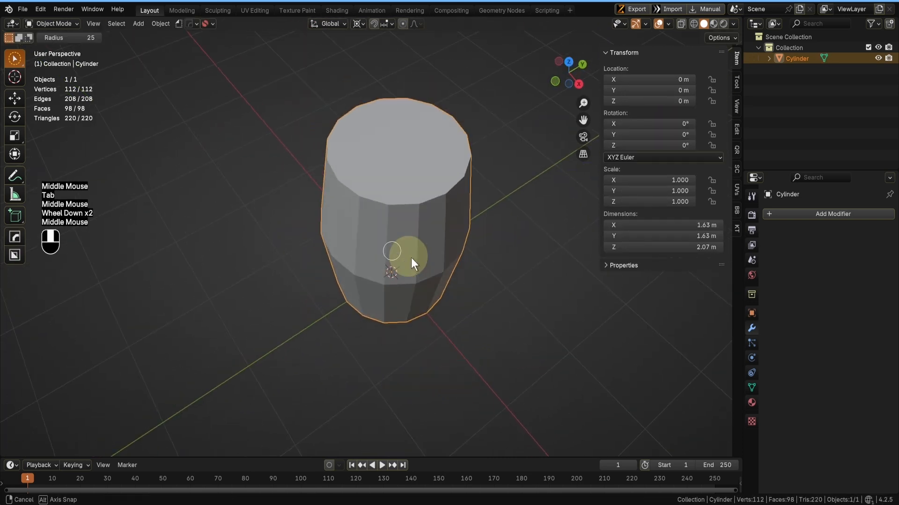
scroll(411, 257, "up", 1)
key("Tab")
left_click(417, 181)
key("x")
left_click(400, 182)
middle_click_drag(400, 183, 421, 250)
scroll(397, 267, "up", 2)
scroll(421, 249, "up", 1)
scroll(471, 237, "up", 1)
middle_click_drag(472, 236, 433, 137)
scroll(451, 233, "down", 2)
- Try a Solidify modifier on the open mug with a thickness of about 0.048 m
key("Tab")
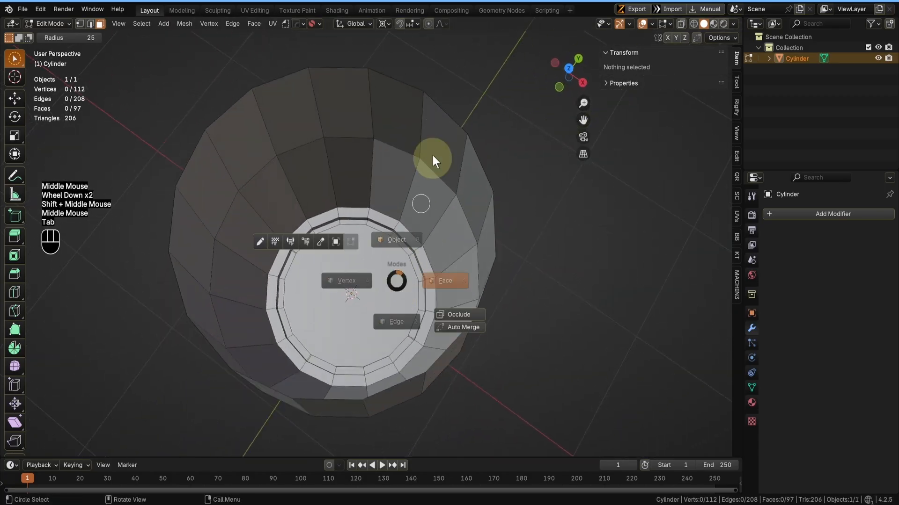
left_click(810, 219)
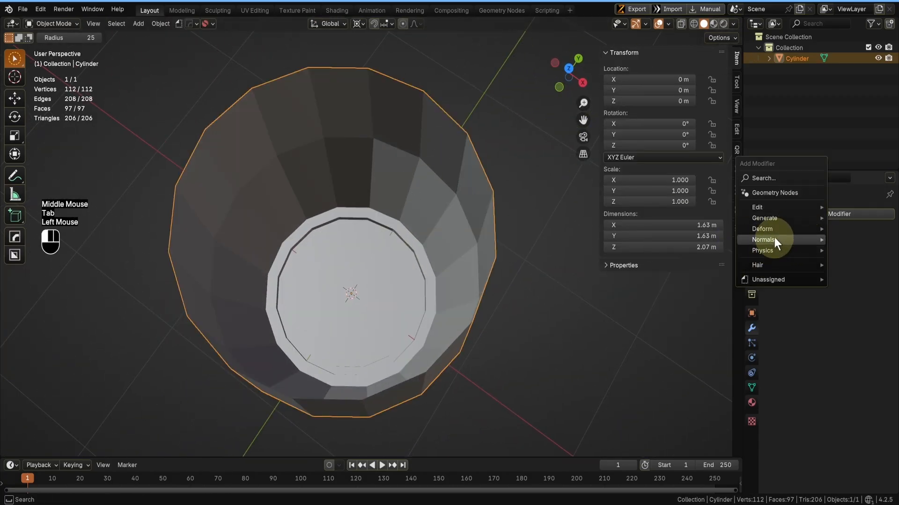
mouse_move(770, 217)
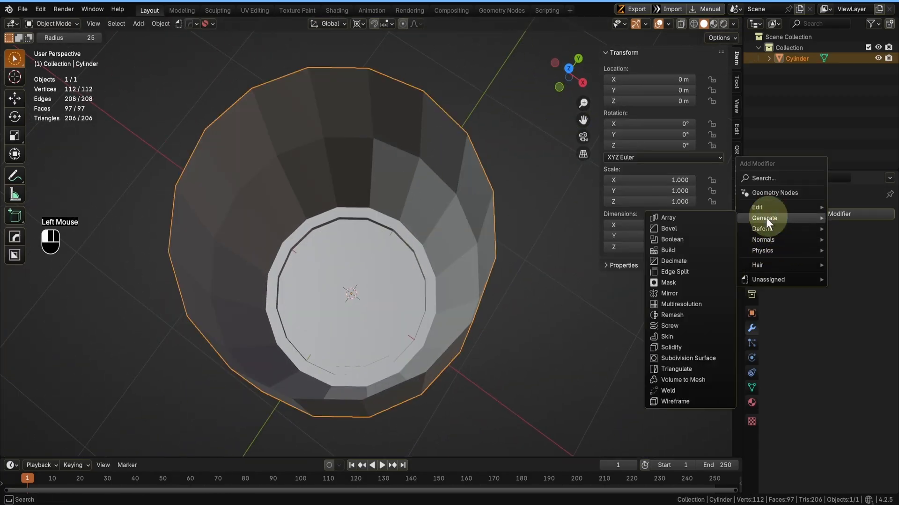
left_click(685, 343)
left_click_drag(832, 262, 132, 262, "shift")
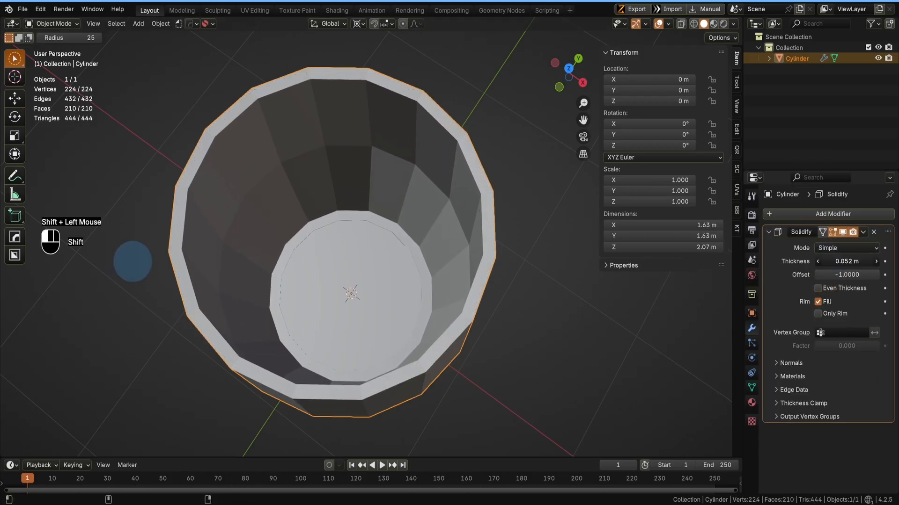
- Examine the inside base of the solidified mug around the foot ring
scroll(425, 294, "up", 1)
middle_click_drag(478, 318, 372, 310)
scroll(425, 295, "up", 2)
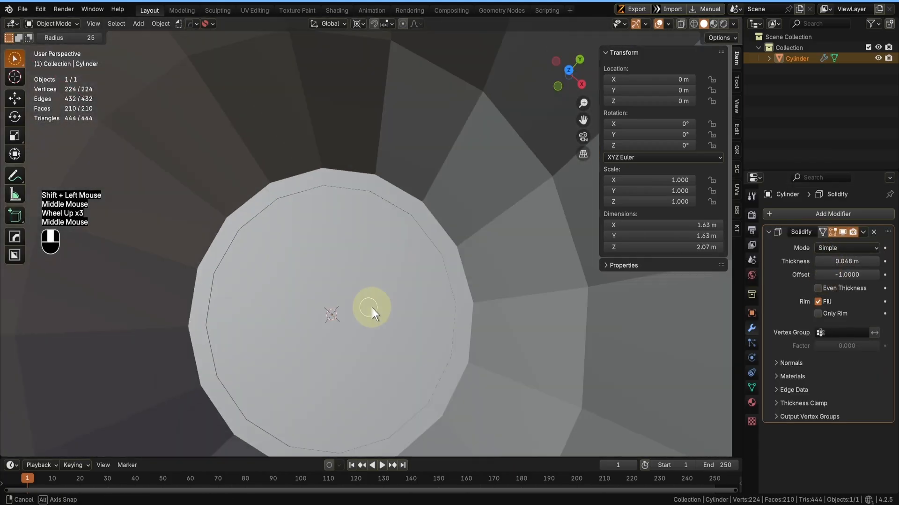
scroll(443, 305, "up", 1)
scroll(444, 305, "up", 1)
middle_click_drag(445, 304, 479, 275)
middle_click_drag(436, 338, 349, 335)
scroll(346, 334, "down", 2)
middle_click_drag(345, 333, 455, 332)
scroll(368, 277, "down", 2)
scroll(514, 316, "down", 2)
scroll(478, 324, "down", 2)
- Undo the Solidify modifier and the deletion of the mug's top face
key("ctrl+z")
key("ctrl+z")
key("ctrl+z")
key("ctrl+z")
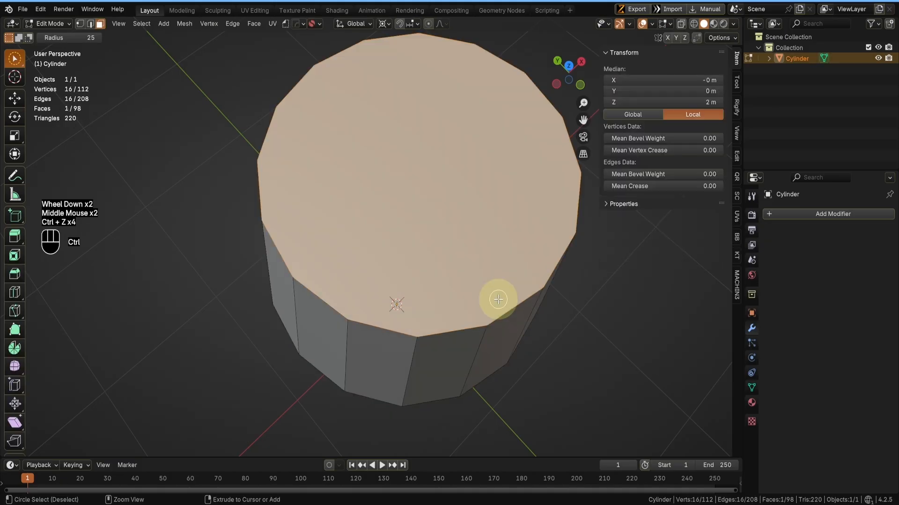
- Undo the downward extrusion of the foot ring on the mug's underside
middle_click_drag(498, 300, 439, 293)
scroll(439, 293, "down", 1)
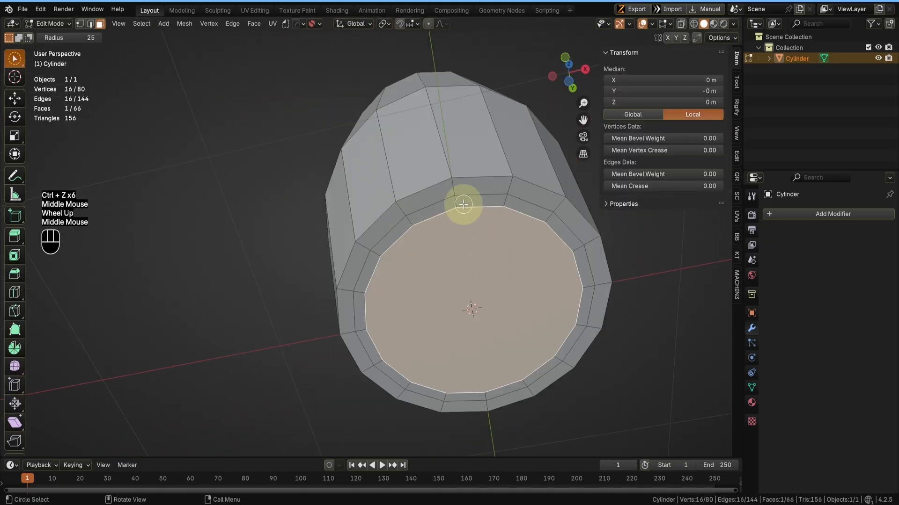
middle_click_drag(461, 254, 402, 250)
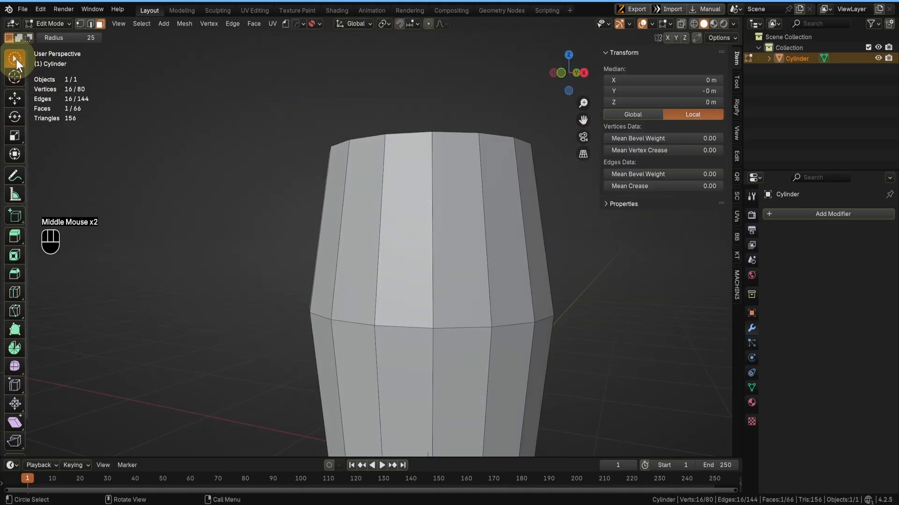
- Switch to box selection and delete the mug's top face
left_click(16, 59)
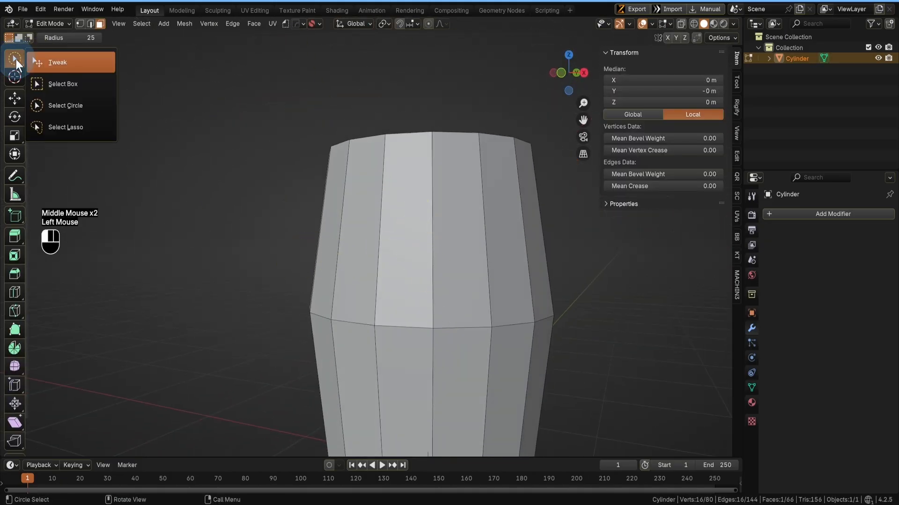
left_click(49, 83)
scroll(401, 151, "up", 3)
middle_click_drag(401, 150, 412, 201)
left_click(411, 201)
key("z")
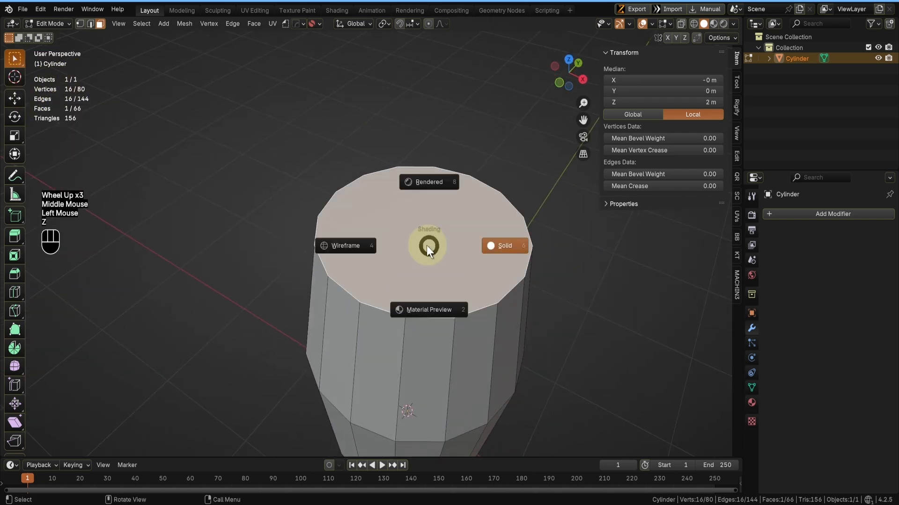
left_click(438, 243)
key("x")
left_click(439, 244)
mouse_move(439, 244)
middle_mouse_down()
mouse_move(424, 296)
mouse_move(477, 215)
middle_mouse_up()
scroll(478, 214, "up", 1)
- Add a Solidify modifier with a thickness of 0.04 m and even thickness enabled, and apply it
key("Tab")
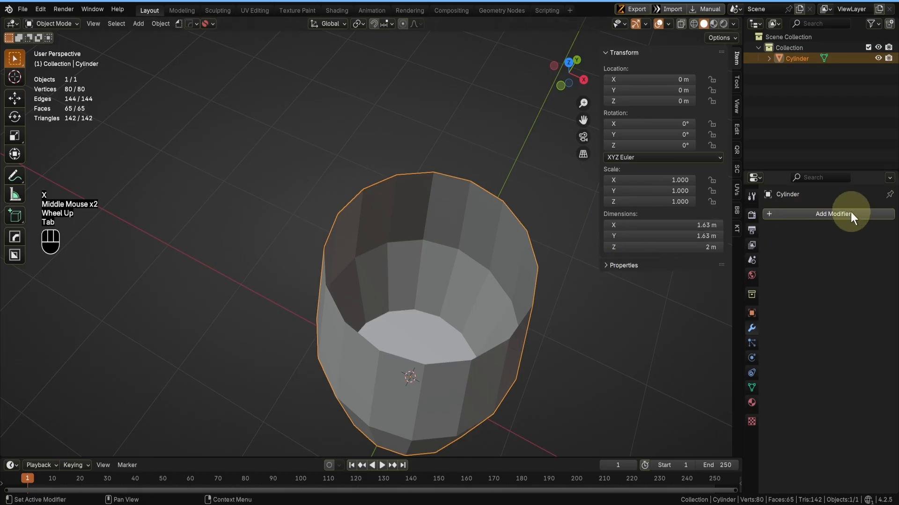
left_click(850, 214)
mouse_move(806, 213)
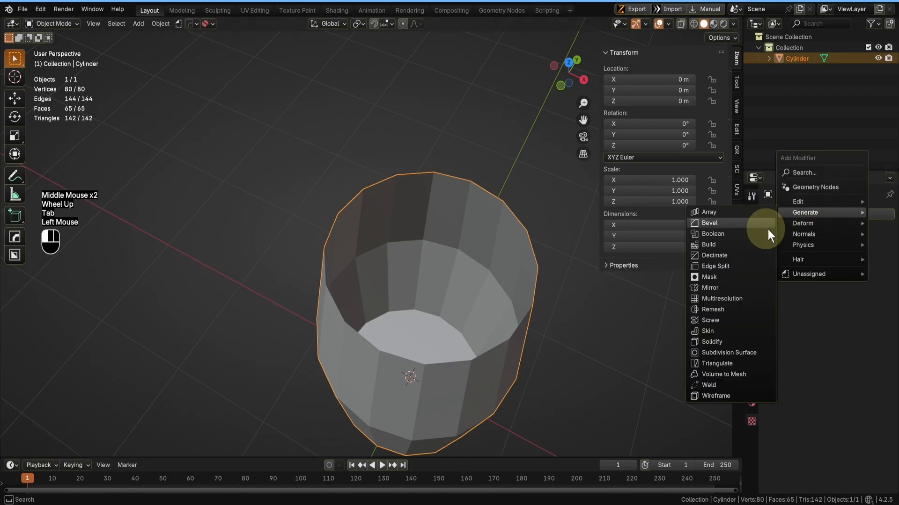
left_click(732, 341)
left_click_drag(847, 261, 130, 261, "shift")
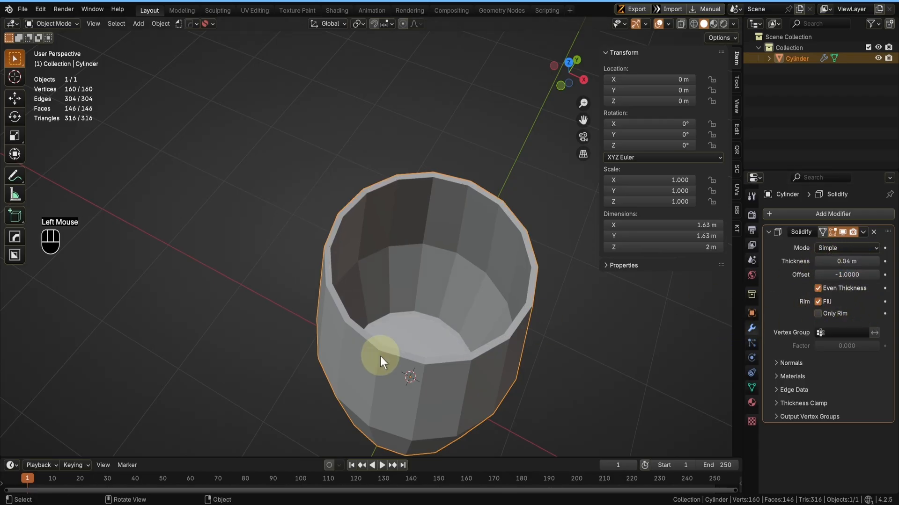
middle_click_drag(380, 355, 515, 327)
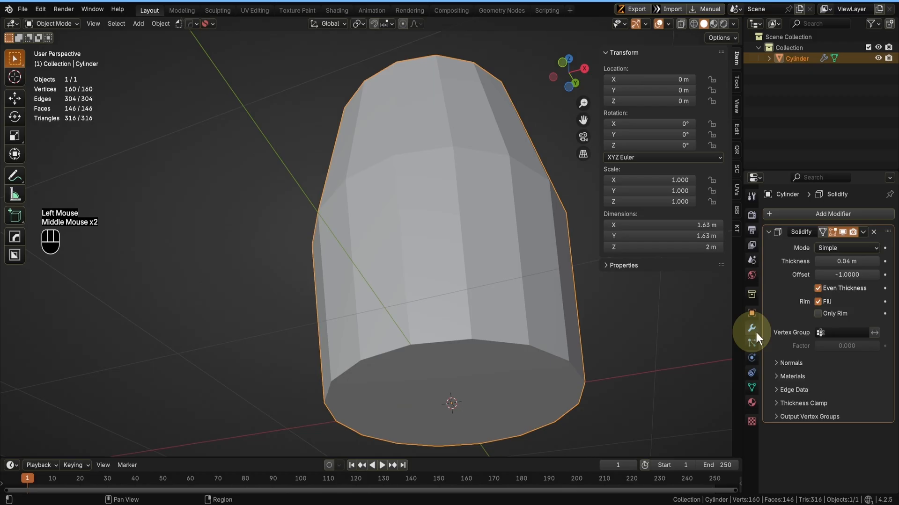
left_click(863, 232)
left_click(823, 243)
middle_click_drag(468, 304, 401, 345)
- Extrude the inner ring of faces on the mug's underside downward by about 0.065 m as a foot ring
key("Tab")
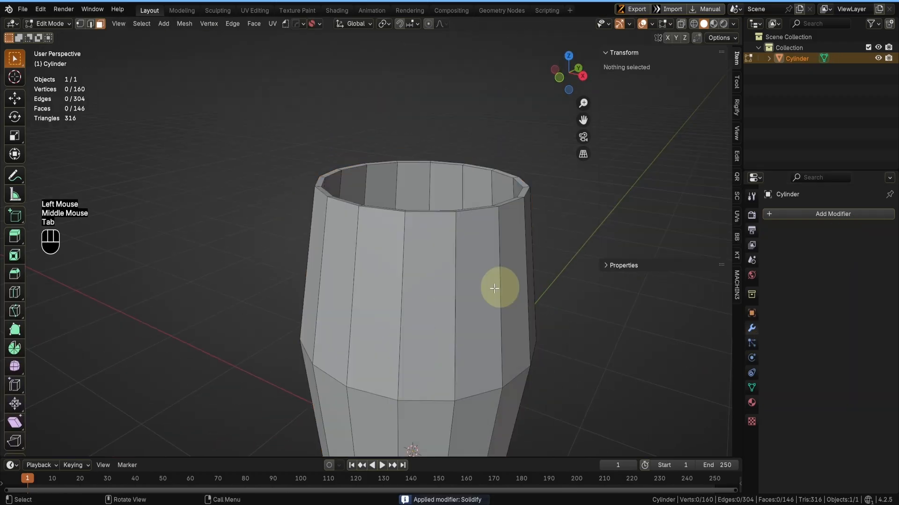
middle_click_drag(494, 289, 440, 224)
left_click(444, 301, "alt")
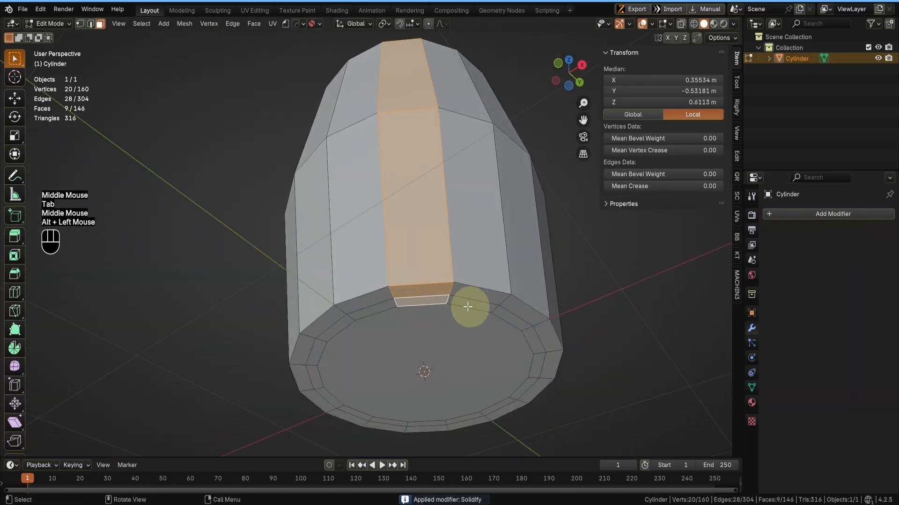
left_click(450, 306, "alt")
middle_click_drag(464, 311, 455, 287, "shift")
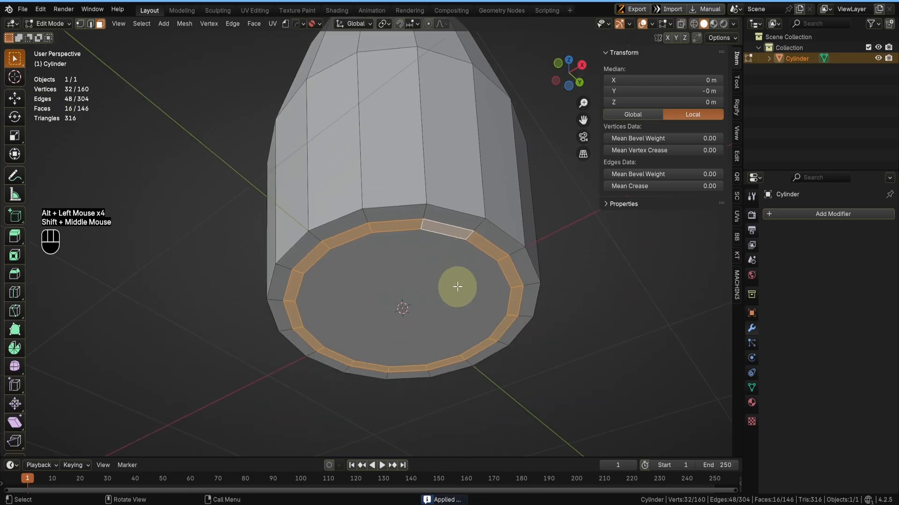
key("KP_2")
middle_click_drag(470, 231, 477, 297, "shift")
key("e")
left_click(487, 270)
scroll(478, 297, "up", 1)
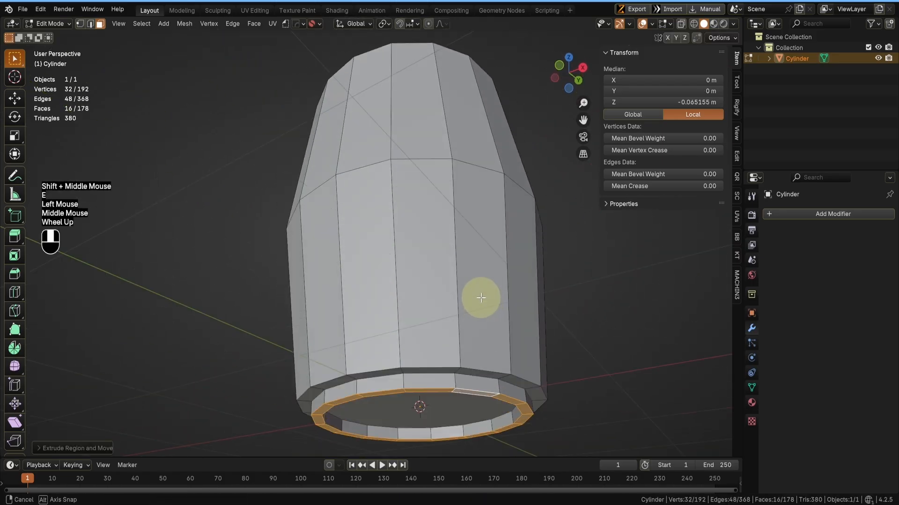
- Add two evenly spaced edge loops to the upper outer wall section and two to the lower one
key("Tab")
middle_click_drag(478, 161, 413, 239)
scroll(501, 271, "down", 1)
key("KP_1")
key("Tab")
middle_click_drag(501, 271, 467, 228)
key("ctrl+r")
scroll(415, 265, "up", 1)
left_click(416, 266)
right_click(416, 267)
key("ctrl+r")
scroll(421, 296, "up", 1)
left_click(421, 297)
right_click(421, 297)
scroll(421, 297, "up", 1)
scroll(457, 291, "down", 2)
key("KP_1")
scroll(438, 285, "up", 2)
- Try extruding an upper and a lower side face of the mug outward for the handle
left_click(100, 24)
scroll(295, 255, "up", 1)
middle_click_drag(295, 255, 335, 125)
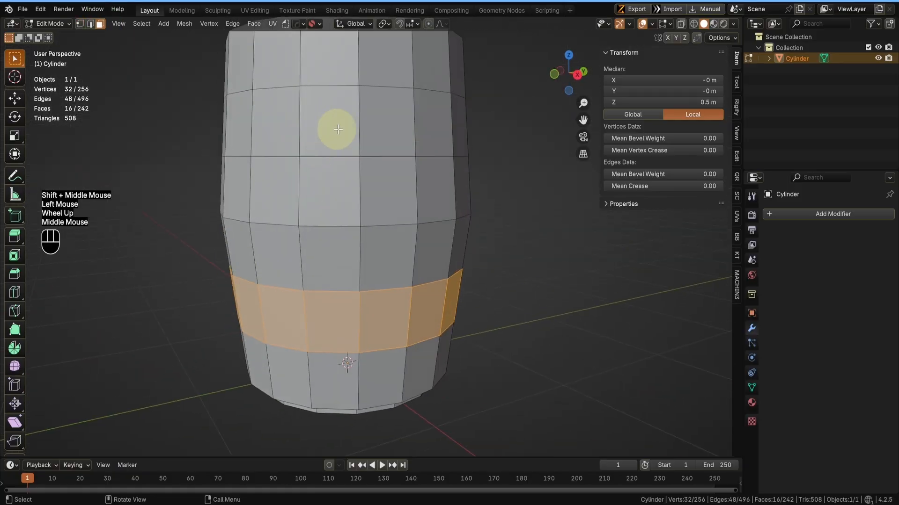
left_click(335, 125)
left_click(348, 328, "shift")
key("KP_7")
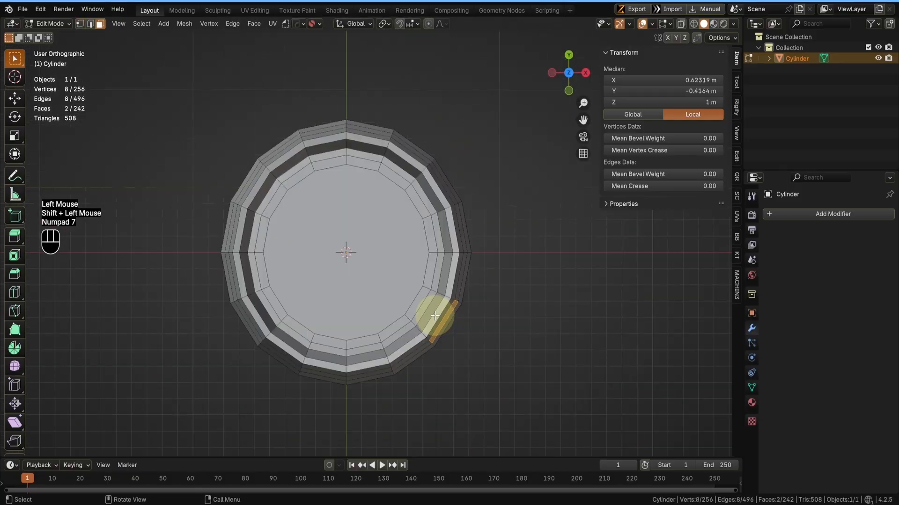
middle_click_drag(428, 315, 463, 311, "shift")
scroll(446, 315, "up", 1)
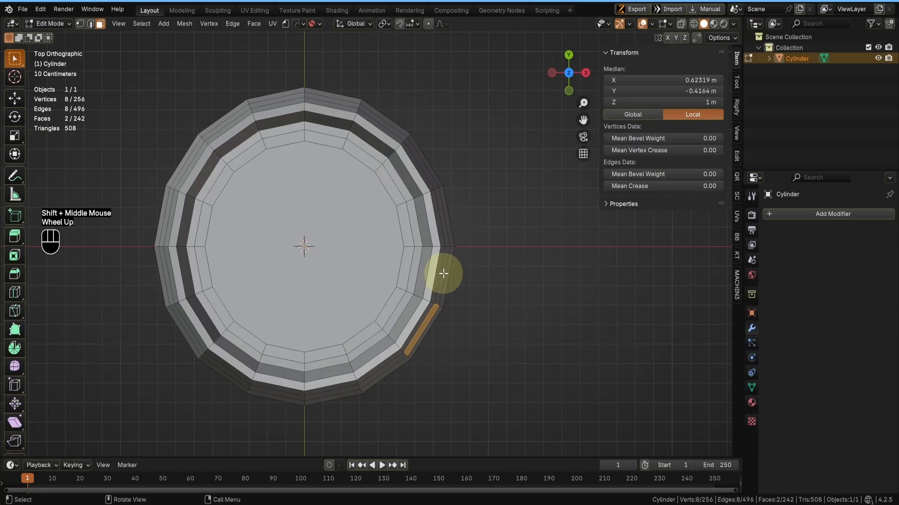
key("e")
left_click(496, 379)
scroll(421, 379, "down", 2)
middle_click_drag(421, 379, 373, 220)
scroll(421, 248, "up", 1)
scroll(429, 321, "up", 1, "ctrl")
key("ctrl+z")
- Set the mug object's Z rotation to 10° so a side face points along the X axis
key("KP_7")
scroll(454, 292, "up", 1)
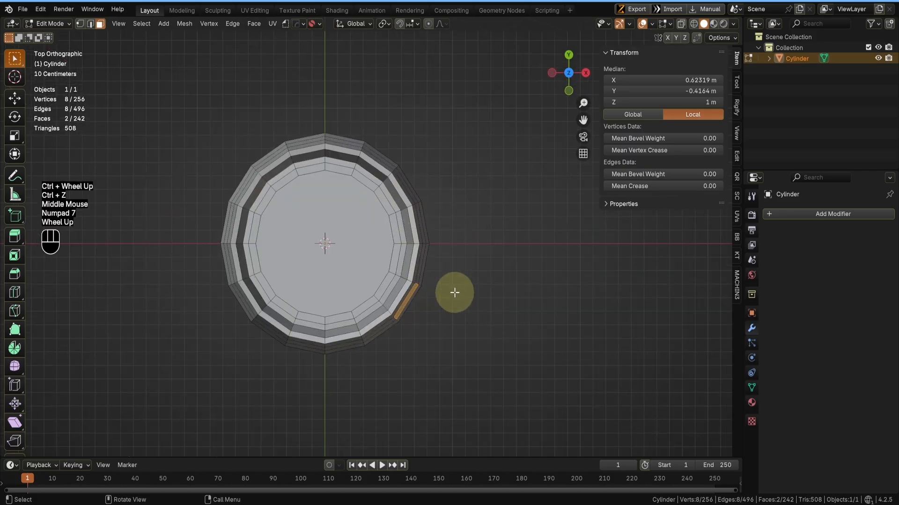
key("Tab")
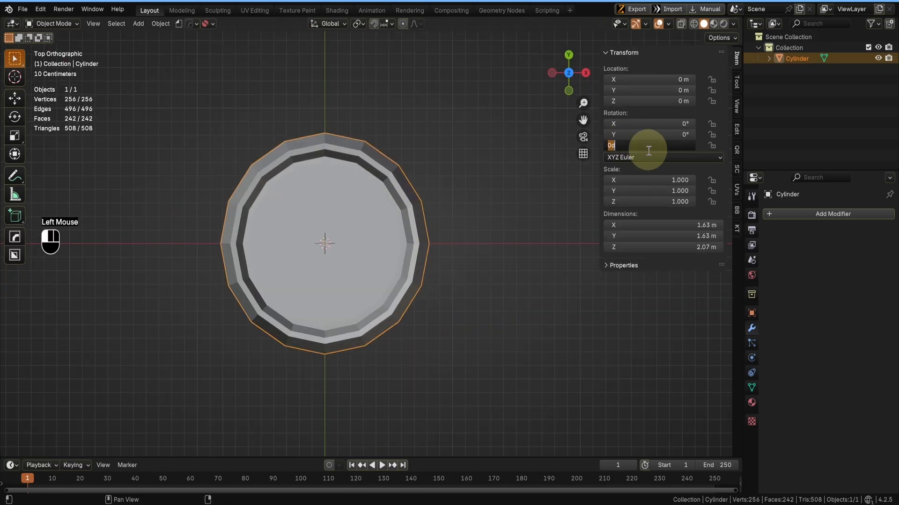
left_click(648, 150)
type("10")
key("Return")
scroll(496, 255, "up", 3)
- Try extruding the upper and lower wall faces that point along the X axis straight outward
key("Tab")
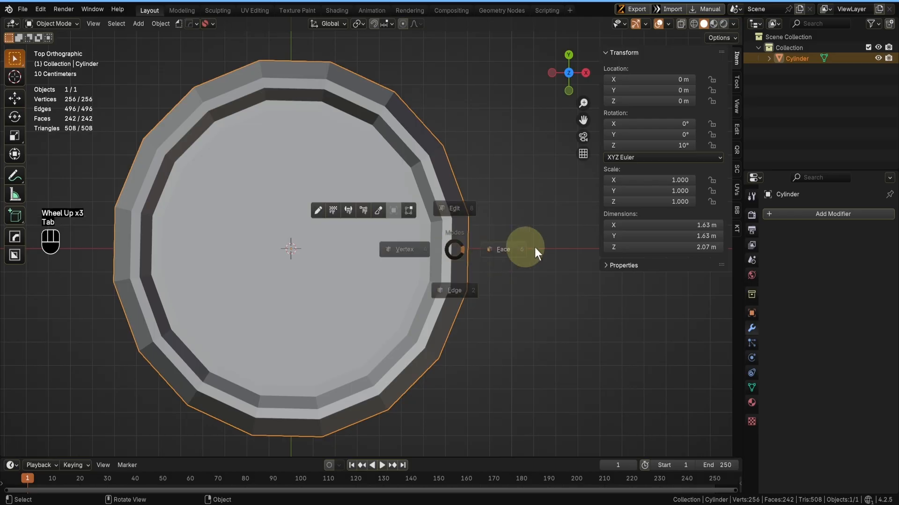
middle_click_drag(529, 248, 435, 267)
scroll(381, 153, "down", 2)
left_click(365, 192)
left_click(396, 304, "shift")
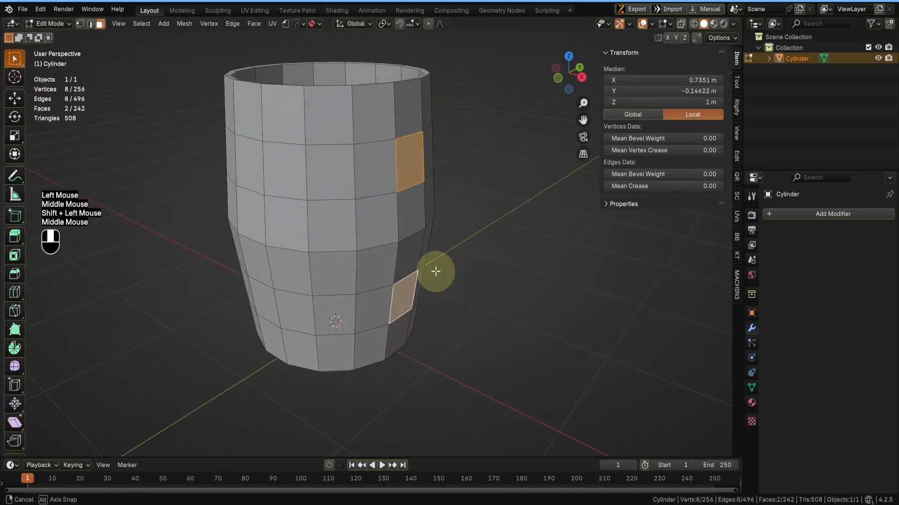
key("e")
left_click(481, 277)
key("KP_7")
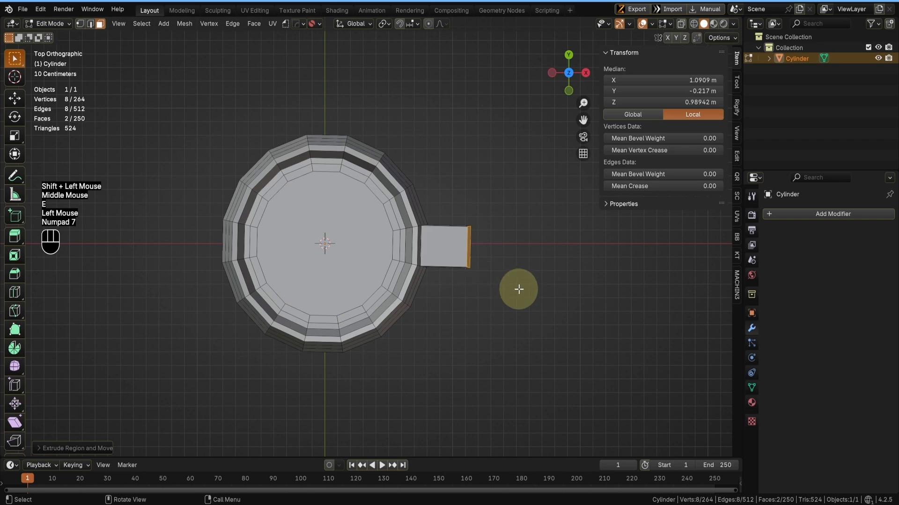
scroll(518, 289, "up", 2)
key("ctrl+z")
- Save the mug file in its current state
middle_click_drag(495, 303, 395, 201)
scroll(465, 325, "down", 2)
scroll(400, 253, "up", 1)
key("Tab")
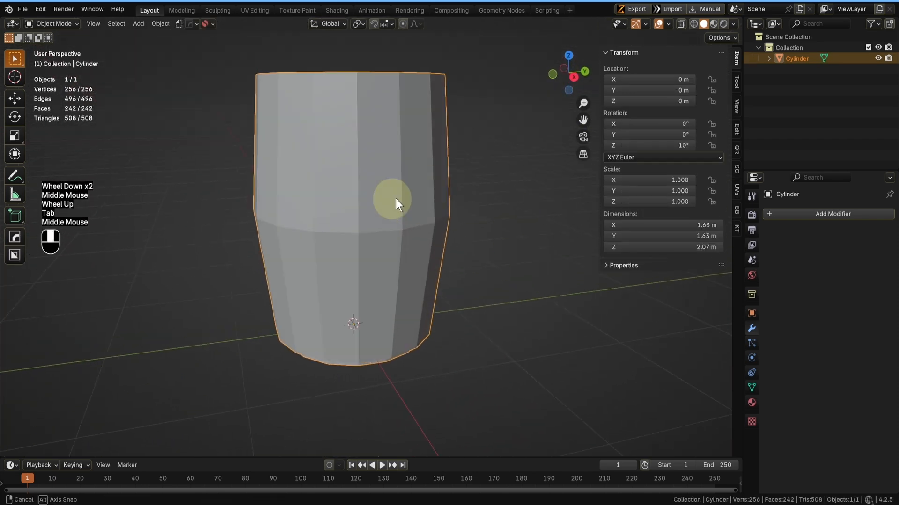
scroll(327, 201, "down", 1)
key("KP_1")
scroll(301, 201, "up", 1)
key("ctrl+s")
- Place the 3D cursor just outside the mug's X-facing wall at mid-height and select the upper handle attachment face
key("Tab")
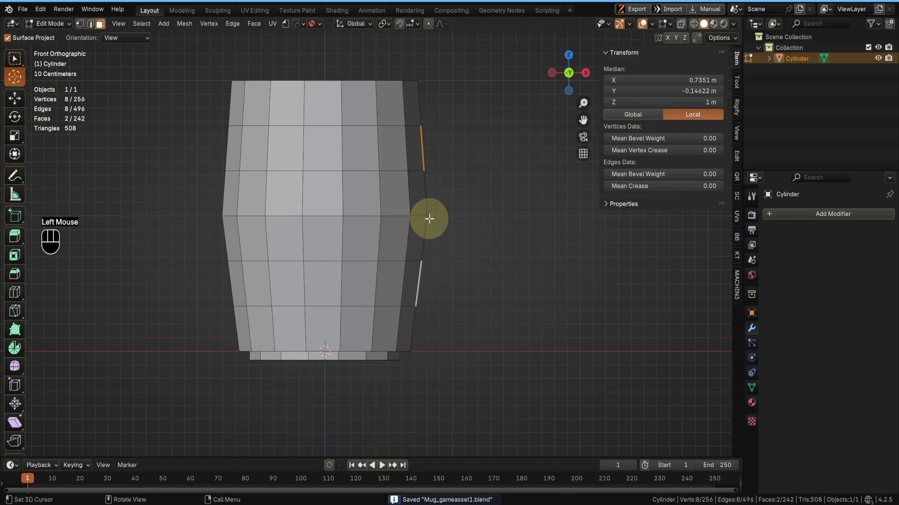
left_click_drag(429, 219, 439, 216)
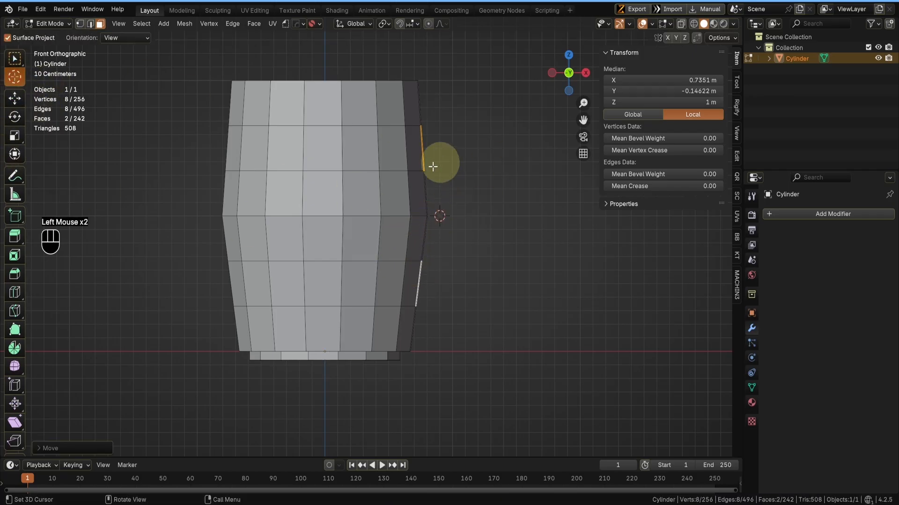
middle_click_drag(362, 314, 348, 368)
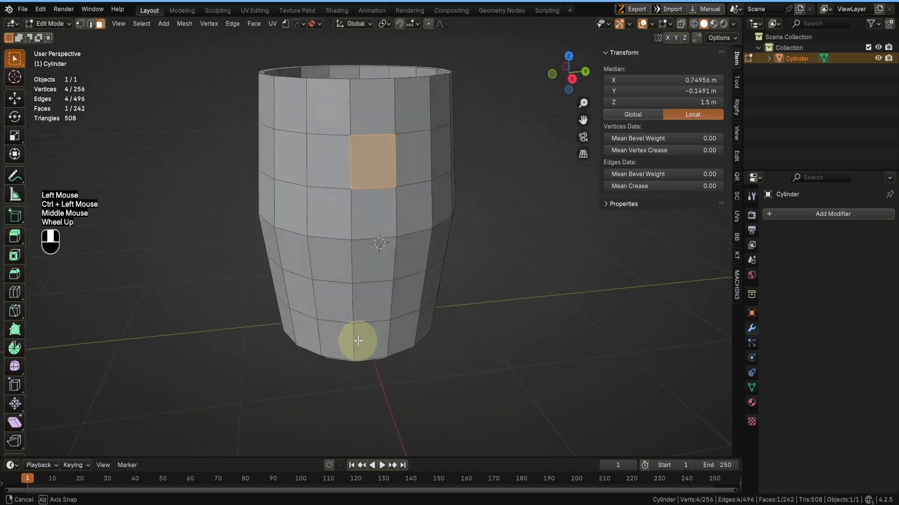
left_click(371, 207)
middle_click_drag(371, 207, 391, 206)
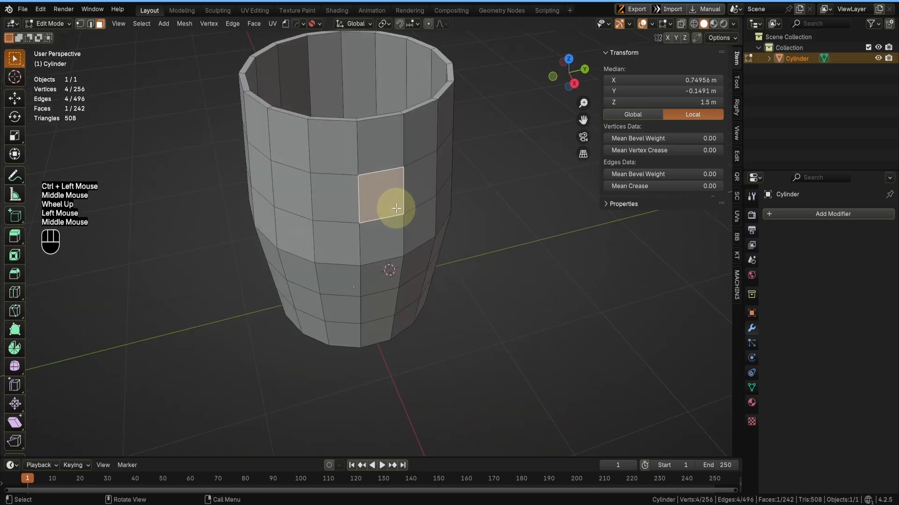
key("KP_1")
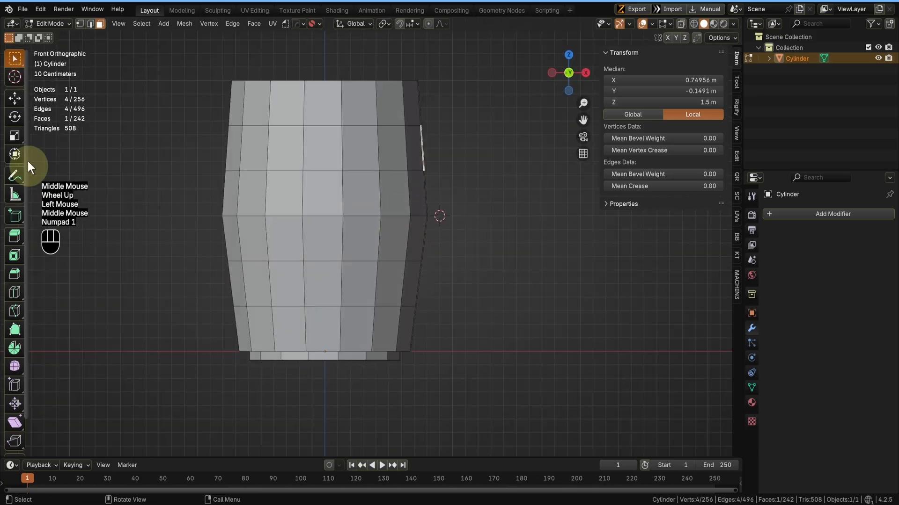
- Try a 12-step Spin of the selected face around the Z axis and around the X axis
left_click(14, 348)
left_click(184, 39)
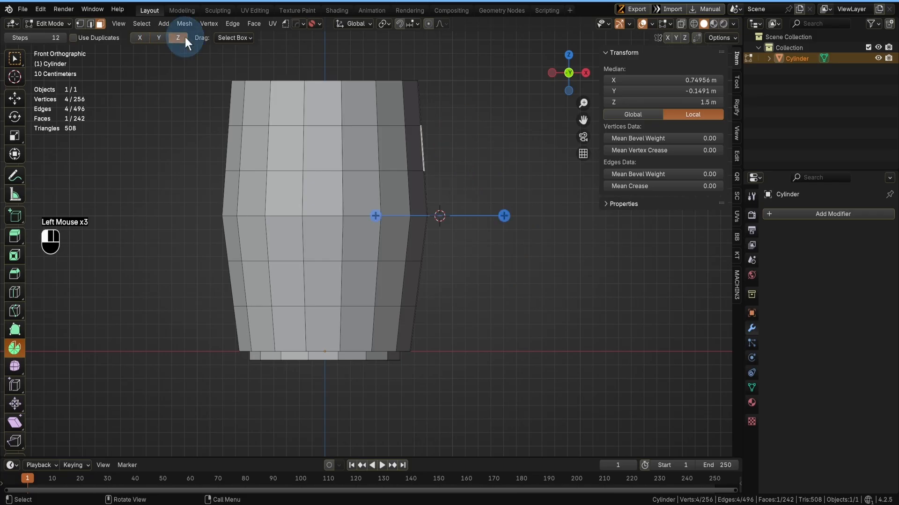
middle_click_drag(357, 186, 274, 249)
scroll(275, 248, "down", 2)
left_click_drag(484, 251, 401, 357)
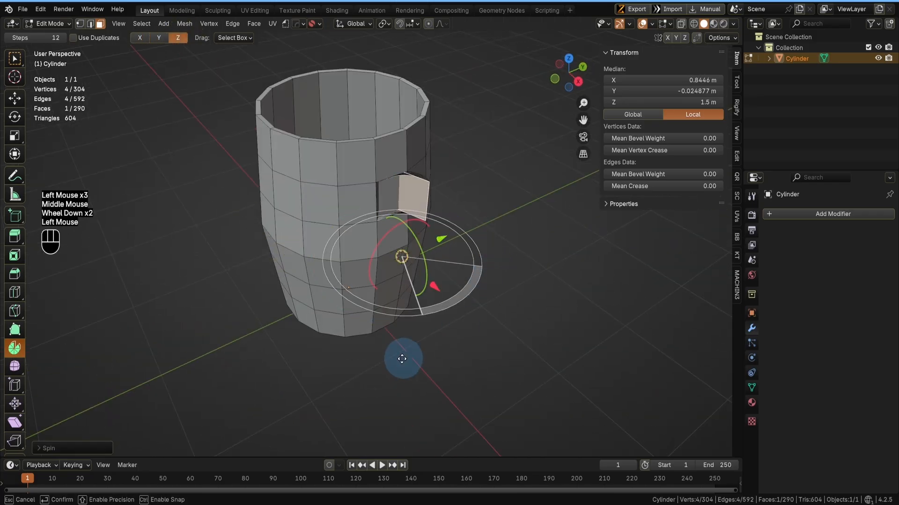
key("ctrl+z")
left_click(139, 38)
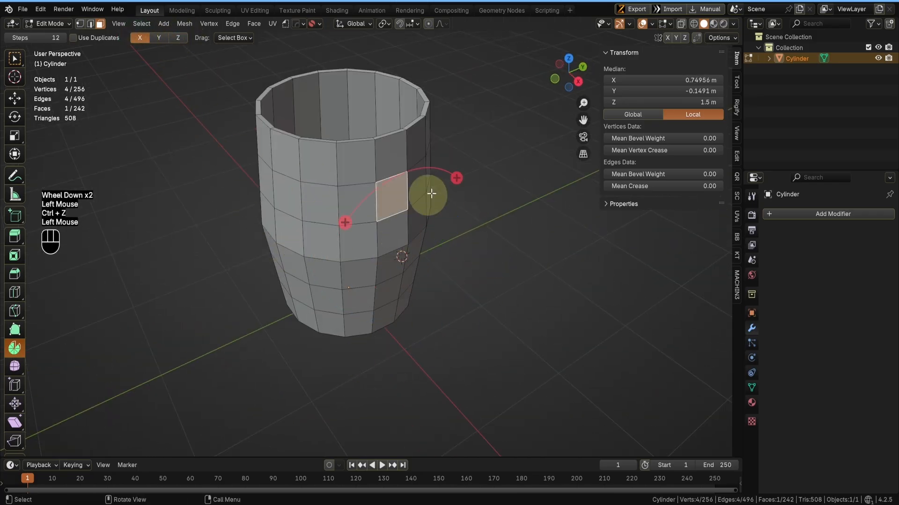
left_click_drag(427, 195, 462, 284)
key("ctrl+z")
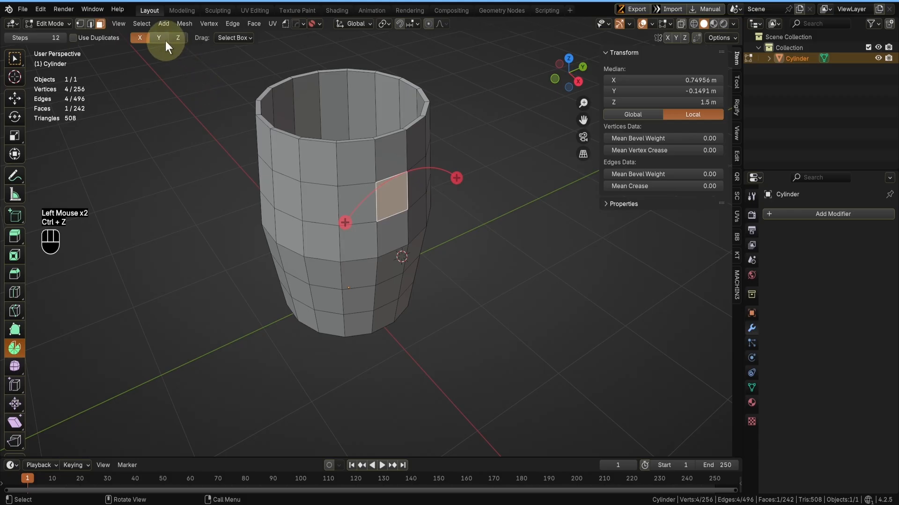
- Spin the selected face around the Y axis in 12 steps as a curved handle, moving the spin centre away from the mug
key("KP_1")
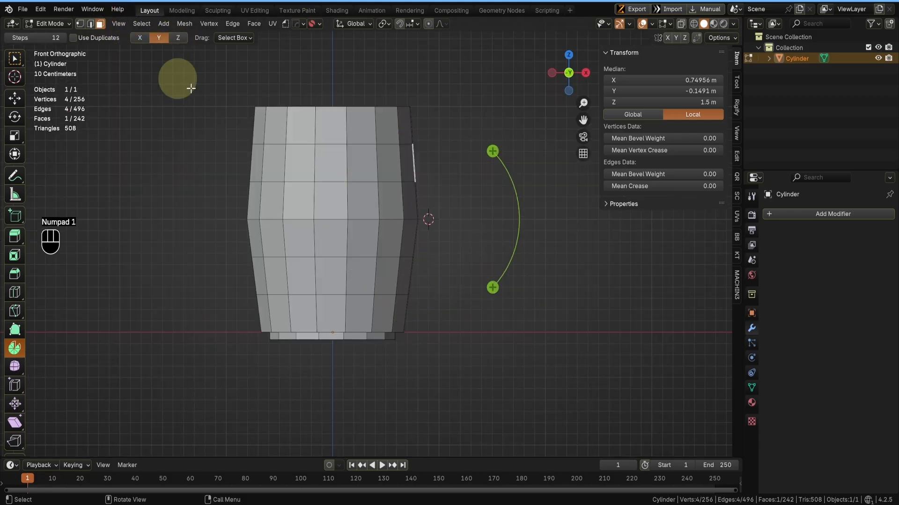
left_click_drag(493, 289, 406, 130)
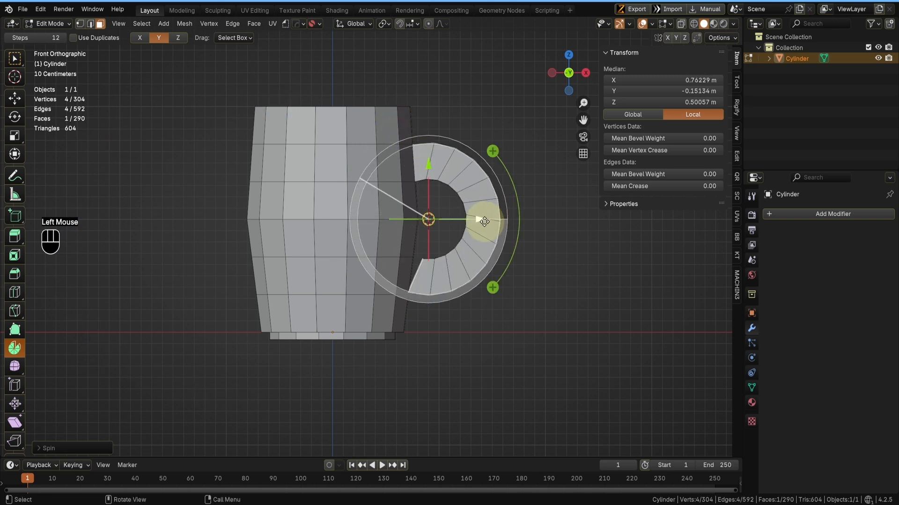
left_click_drag(506, 223, 506, 223)
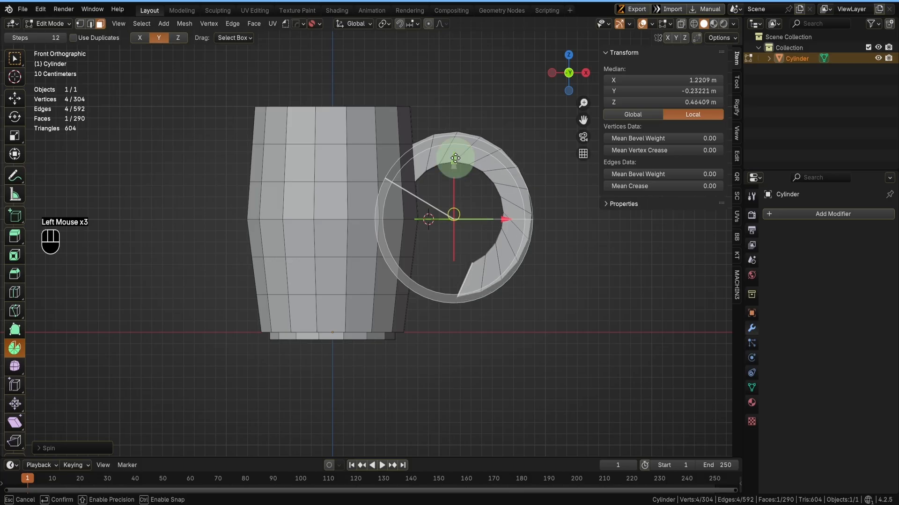
left_click_drag(455, 158, 456, 159)
- Return to the selection tool and flatten the handle's end face by scaling it to 0 along X
middle_click_drag(454, 159, 476, 281)
left_click(15, 58)
scroll(422, 287, "up", 1)
key("s")
key("x")
key("KP_0")
left_click(535, 324)
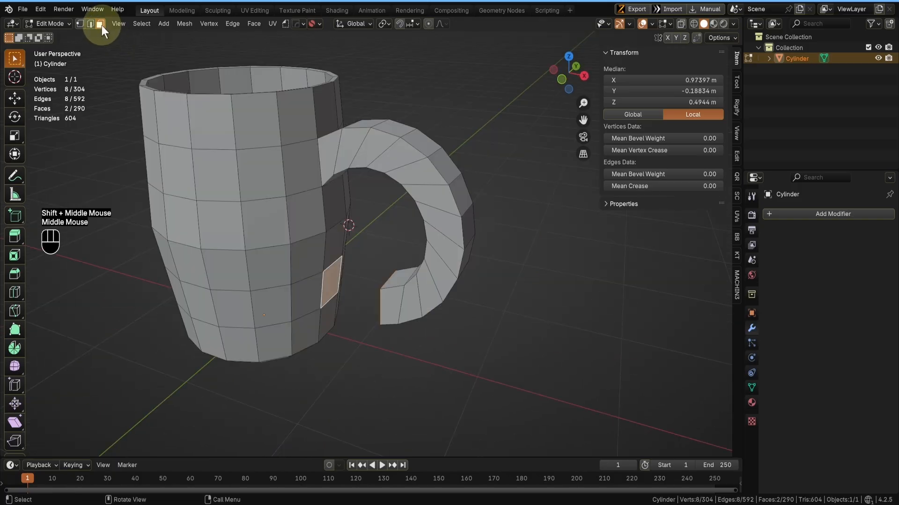
- Bridge the handle's open end face to the selected lower face on the mug wall
right_click(515, 232)
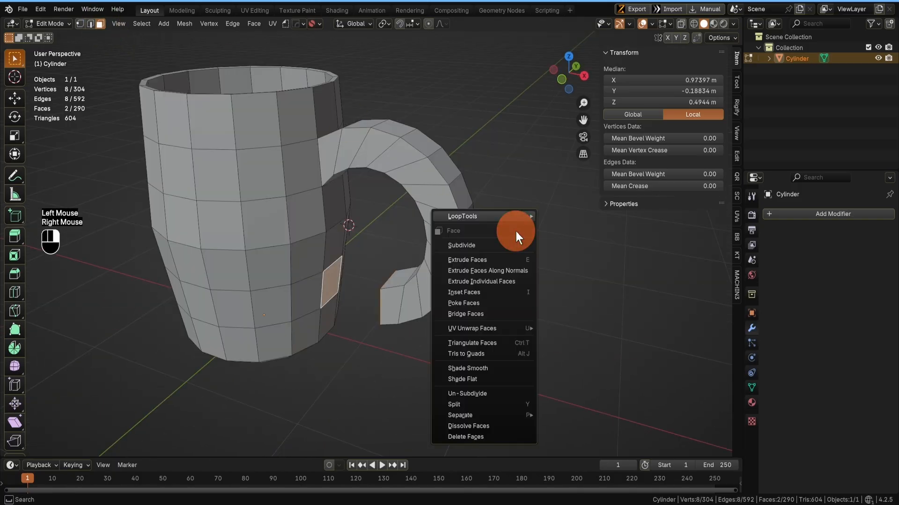
left_click(478, 314)
middle_click_drag(391, 290, 424, 297)
key("KP_1")
scroll(454, 281, "up", 2)
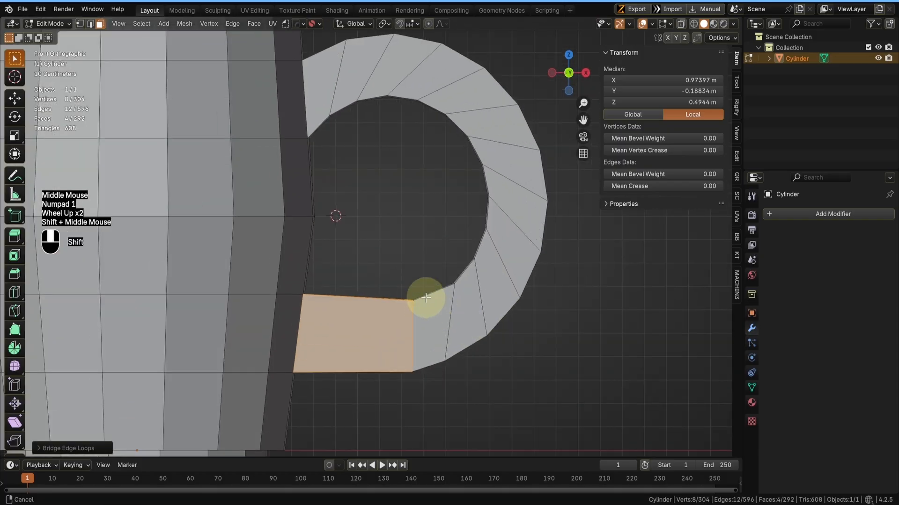
- Select the edge loop where the bridge meets the handle's lower end and slide it towards the mug
left_click(428, 272, "alt")
key("Tab")
left_click(432, 280, "alt")
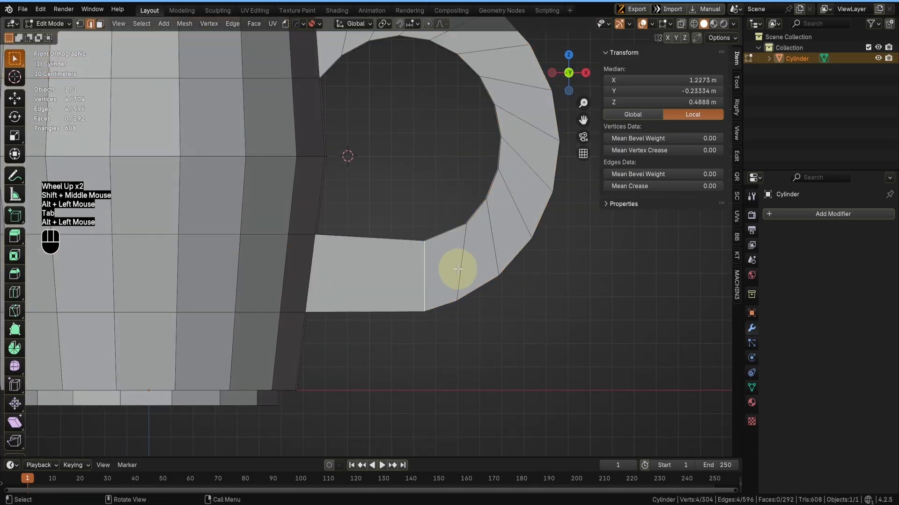
key("g")
key("g")
left_click(411, 290)
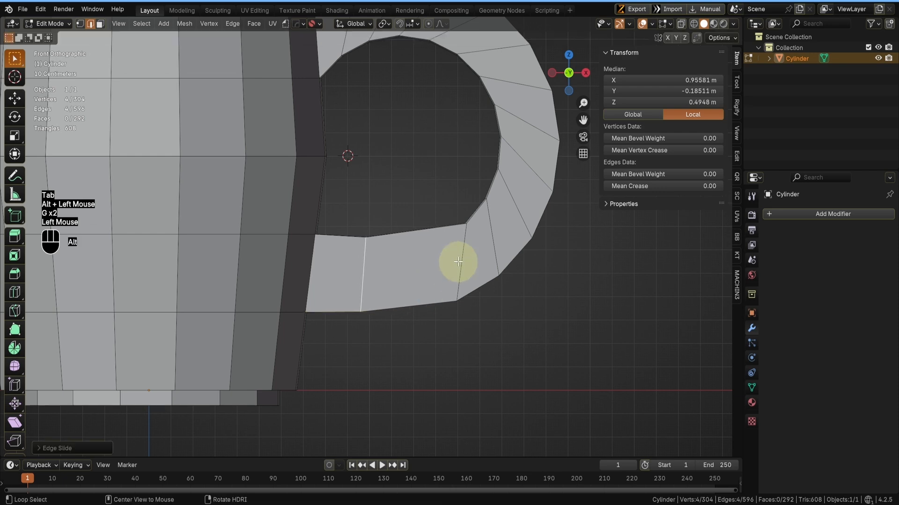
- Select every second edge loop along the handle curve and dissolve them
left_click(458, 260, "alt")
middle_click_drag(519, 113, 518, 287, "shift")
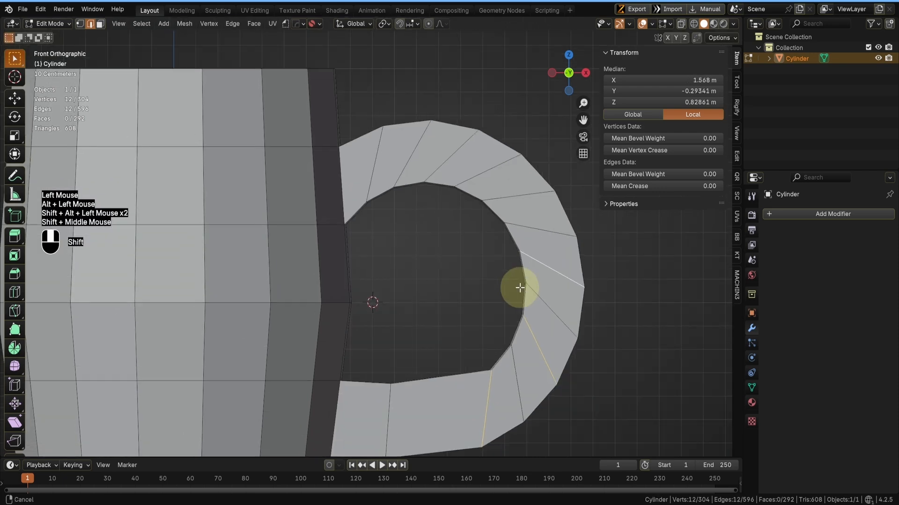
left_click(525, 197, "alt+shift")
left_click(409, 158, "alt+shift")
key("ctrl+x")
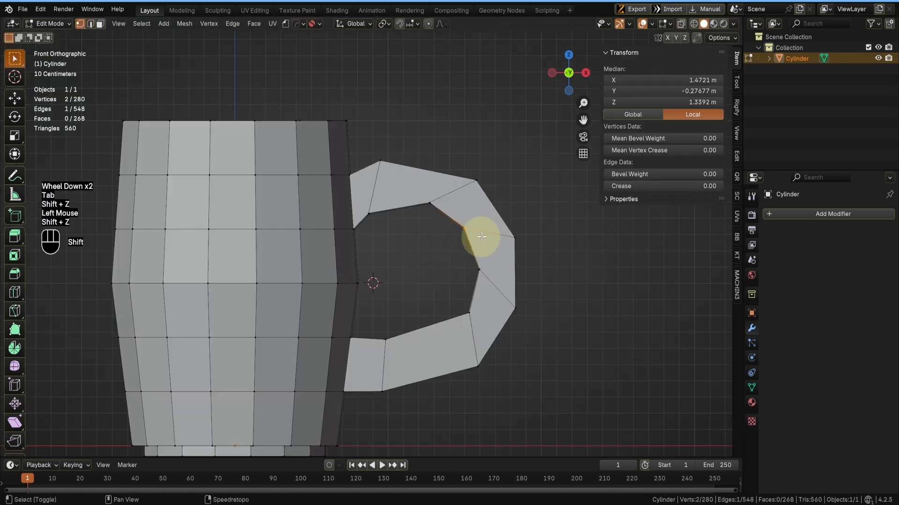
- Move the two inner vertex pairs at the handle's outermost curve outward to even out its thickness
key("g")
left_click(500, 247)
left_click(463, 265, "alt")
key("shift+z")
key("shift+z")
key("g")
left_click_drag(472, 266, 477, 329)
left_click(497, 313)
key("shift+z")
key("shift+z")
key("shift+z")
- Reposition the handle's lower inner corner vertices downward and the upper inner corner vertices outward
left_click_drag(472, 278, 490, 306, "ctrl")
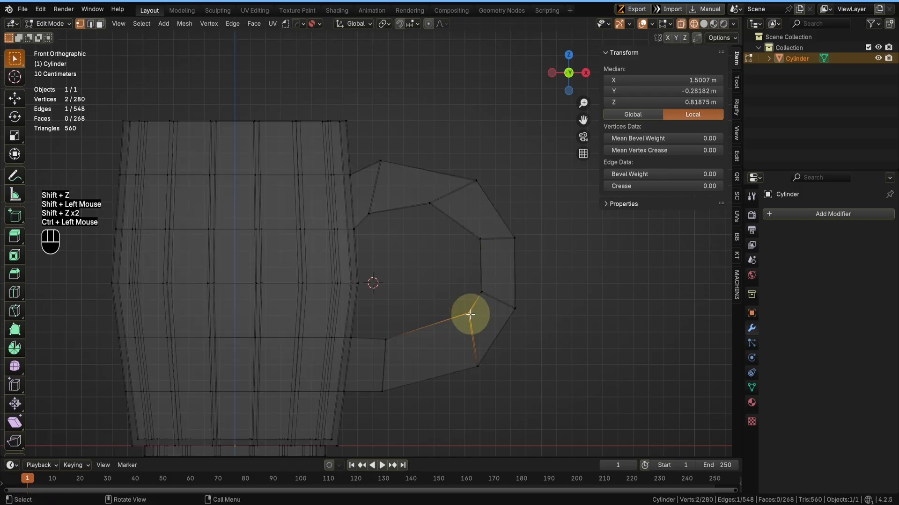
key("g")
left_click(464, 335)
left_click_drag(379, 349, 394, 329)
left_click_drag(427, 189, 438, 220)
key("g")
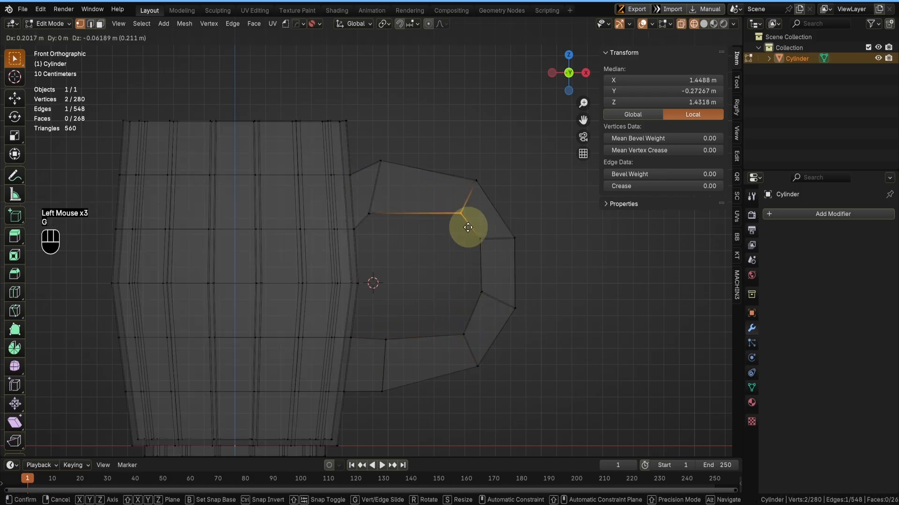
left_click(467, 223)
- Add a loop cut across the handle's upper segment and lower the outer vertex pair nearest the mug
key("ctrl+r")
left_click(420, 197)
left_click(410, 194)
left_click_drag(371, 145, 391, 175)
key("f")
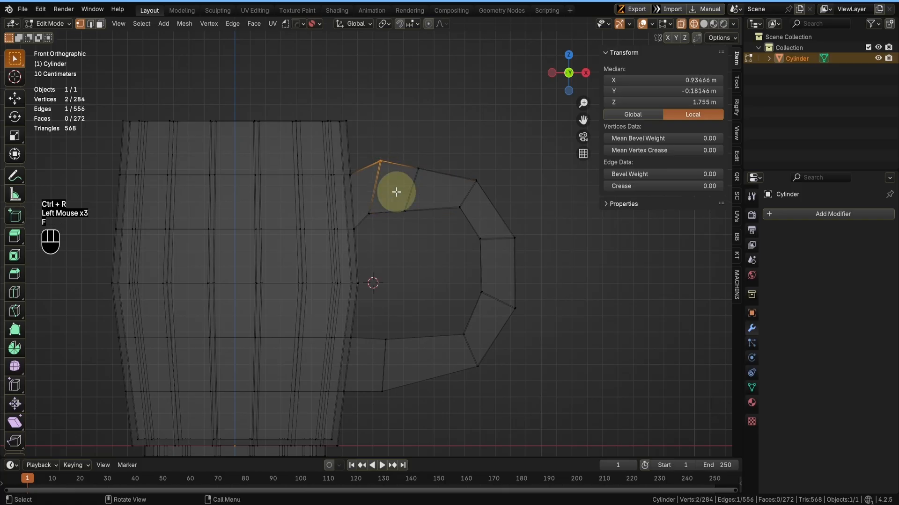
key("g")
left_click(389, 202)
- Lower the inner vertices of the handle's upper attachment along Z on the mug wall
left_click_drag(393, 218, 360, 206)
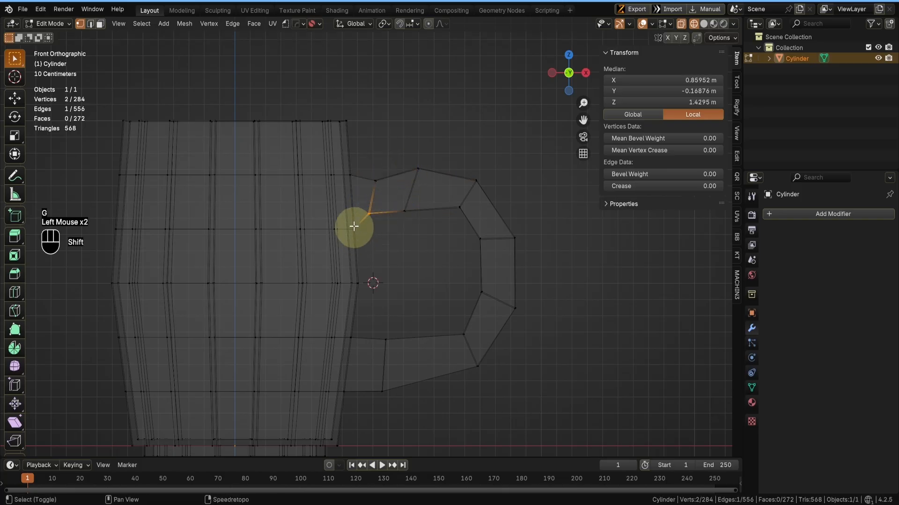
key("g")
key("z")
left_click(365, 249)
middle_click_drag(410, 175, 417, 123, "shift")
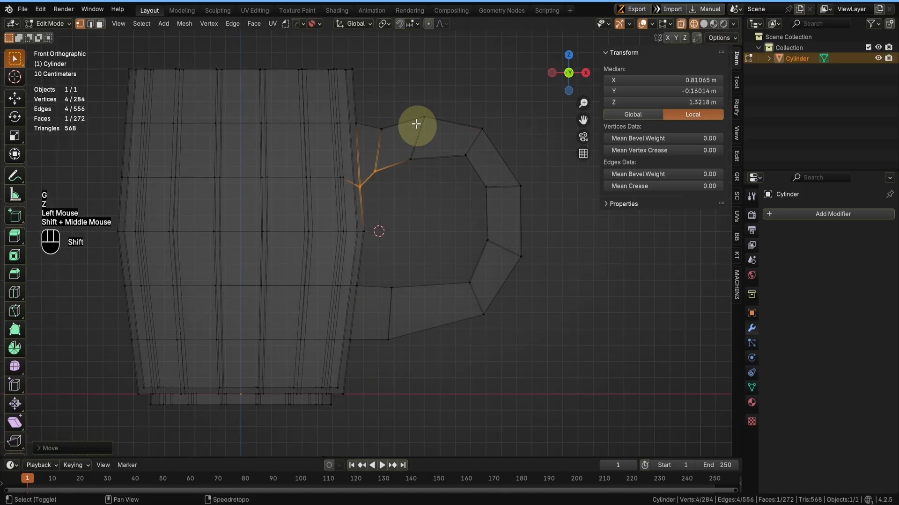
- Adjust the outer vertices at the handle's upper bend and raise the new loop's inner pair about 0.1 m
key("g")
left_click_drag(375, 120, 422, 173)
left_click(387, 155)
key("shift+z")
key("shift+z")
key("g")
left_click(425, 128)
key("g")
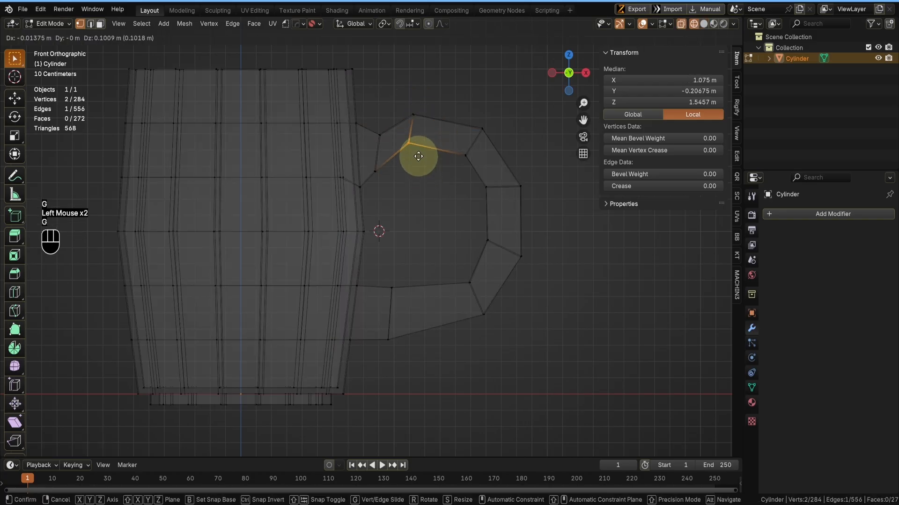
left_click(418, 157)
- Push the inner vertex pairs on the handle's outermost section outward to slim the grip
left_click(490, 248)
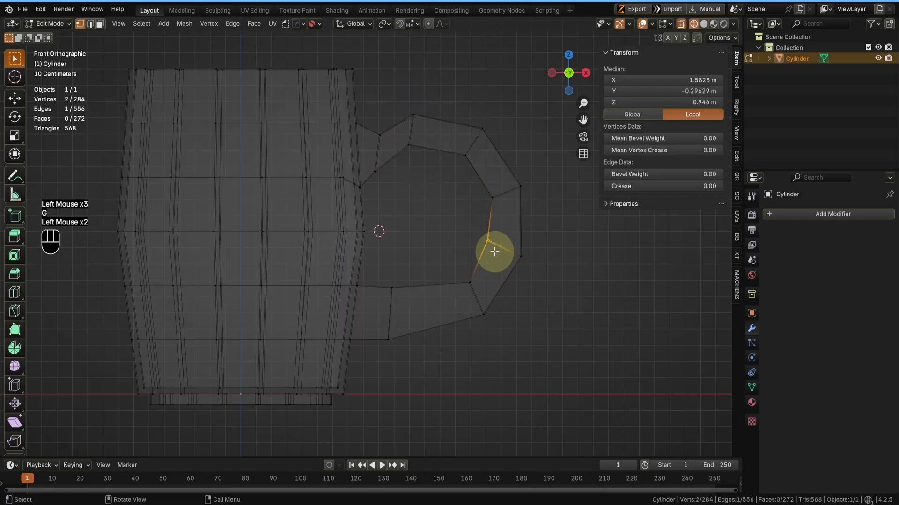
key("g")
left_click(499, 257)
- Add a loop cut across the handle's lower segment and slide the neighbouring loop closer to the mug
key("ctrl+r")
left_click(433, 303)
left_click(429, 303)
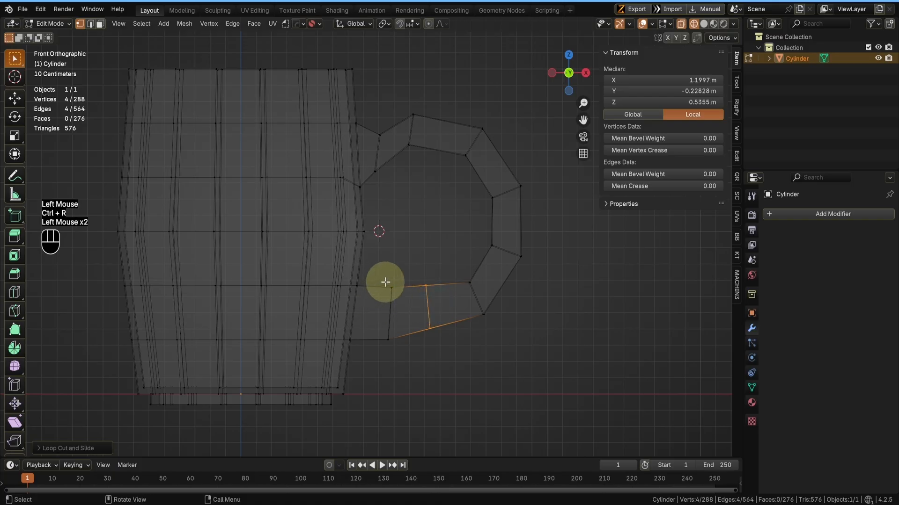
left_click_drag(385, 282, 399, 298)
key("g")
key("g")
left_click(391, 282)
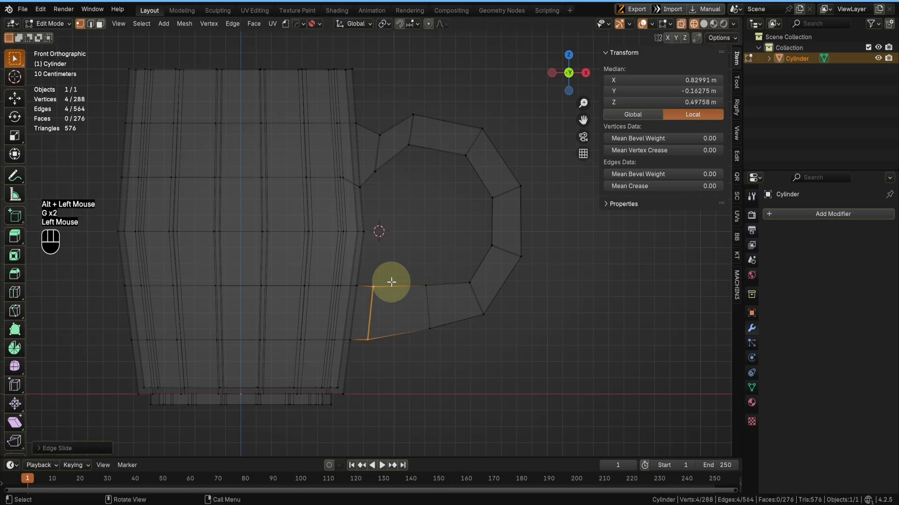
- Slide the new lower handle loop towards the mug, scale it down and lower it along Z
left_click(374, 284)
left_click_drag(414, 276, 441, 337)
key("g")
key("g")
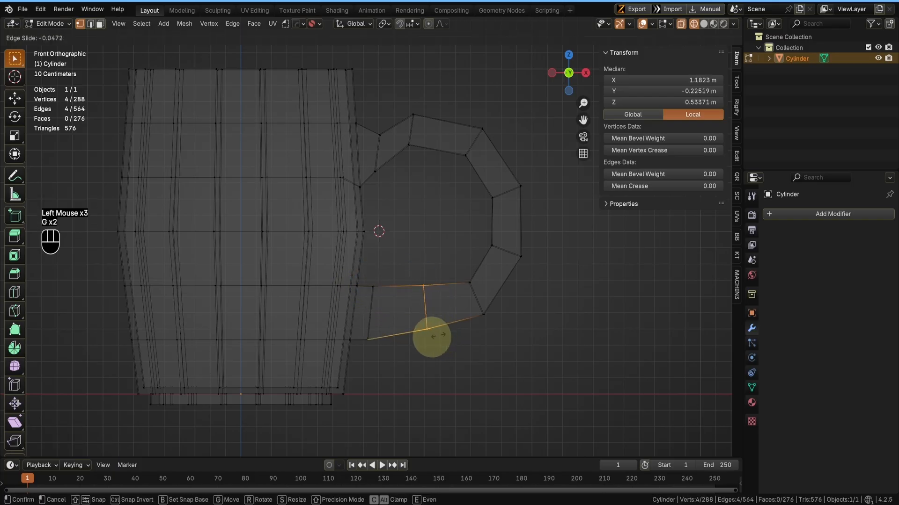
left_click(406, 345)
key("s")
left_click(462, 328)
key("g")
key("z")
left_click(429, 332)
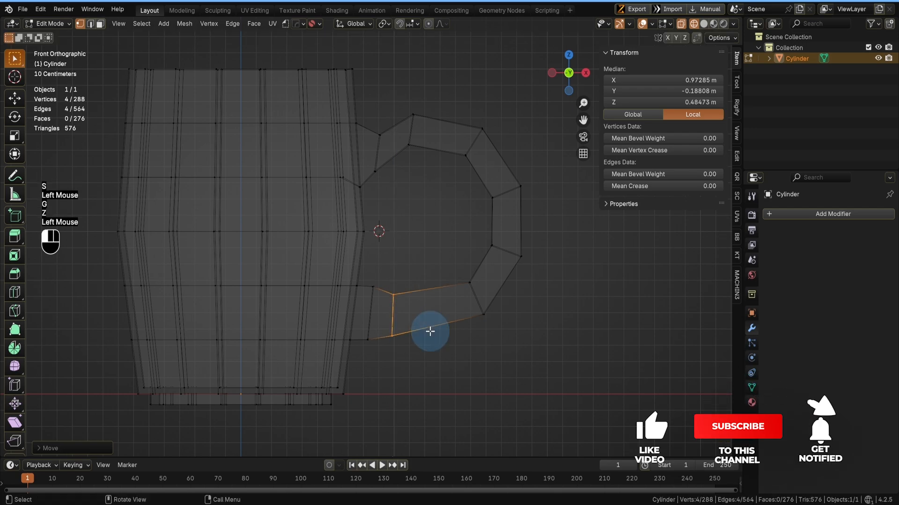
- Raise the upper edge of the handle's lower attachment slightly along Z and return to solid shading
left_click_drag(356, 280, 364, 301)
key("g")
key("z")
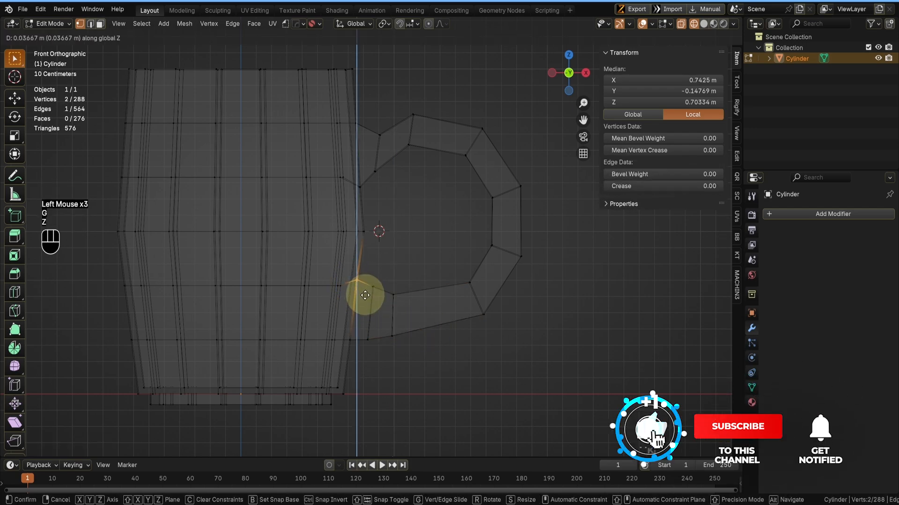
left_click(366, 296)
key("shift+z")
middle_click_drag(438, 269, 367, 261)
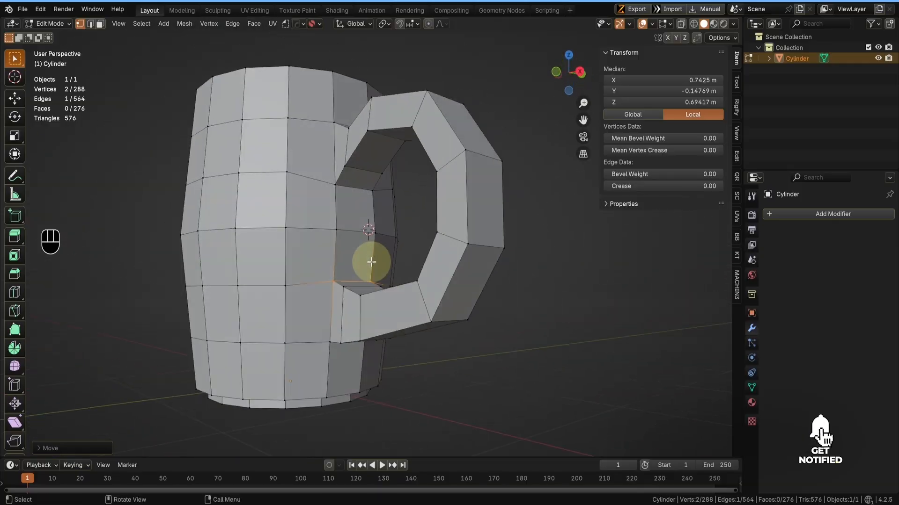
- Save the file and smooth the mug with Shade Smooth and a level 1 Subdivision modifier
key("Tab")
key("ctrl+s")
middle_click_drag(490, 140, 521, 178)
scroll(293, 187, "down", 2)
right_click(264, 176)
left_click(264, 176)
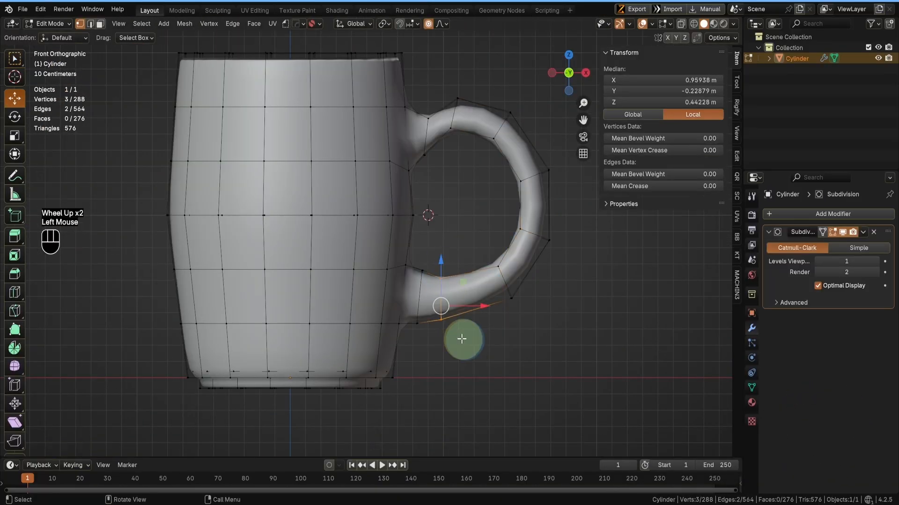
- Select the full edge loop on the handle's lower segment and lower it along Z with proportional editing
key("shift+z")
left_click(453, 331)
key("shift+z")
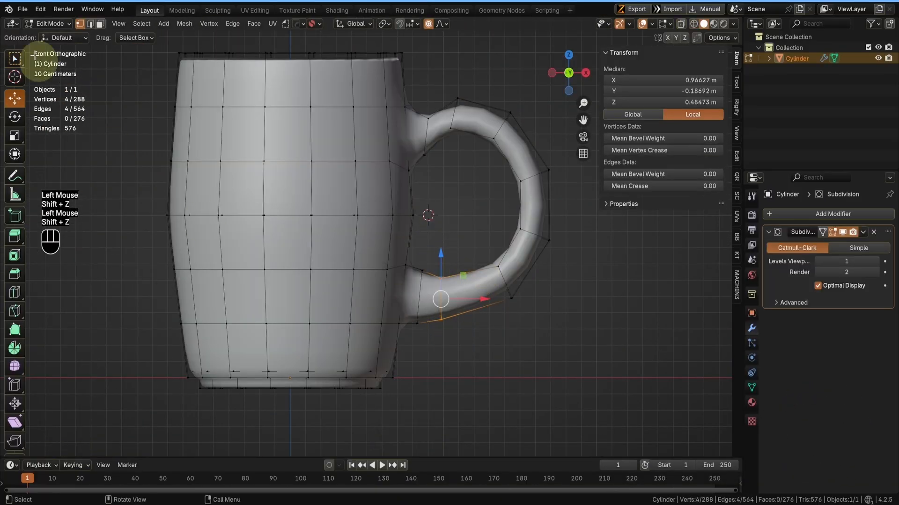
left_click(441, 299)
scroll(495, 309, "up", 2)
left_click(490, 315)
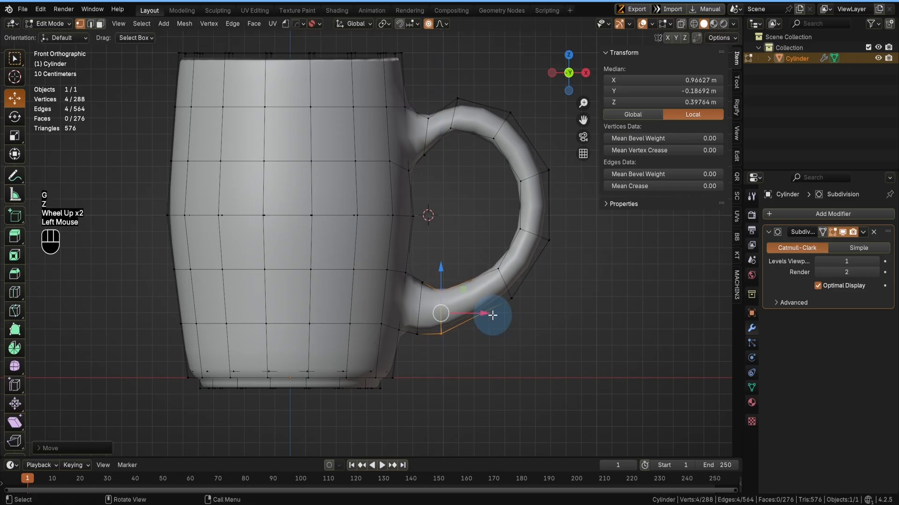
- Examine the subdivided mug's rim and both handle joints in Object Mode
key("Tab")
scroll(526, 304, "down", 1)
middle_click_drag(526, 300, 386, 294)
scroll(355, 353, "up", 2)
scroll(422, 321, "up", 1)
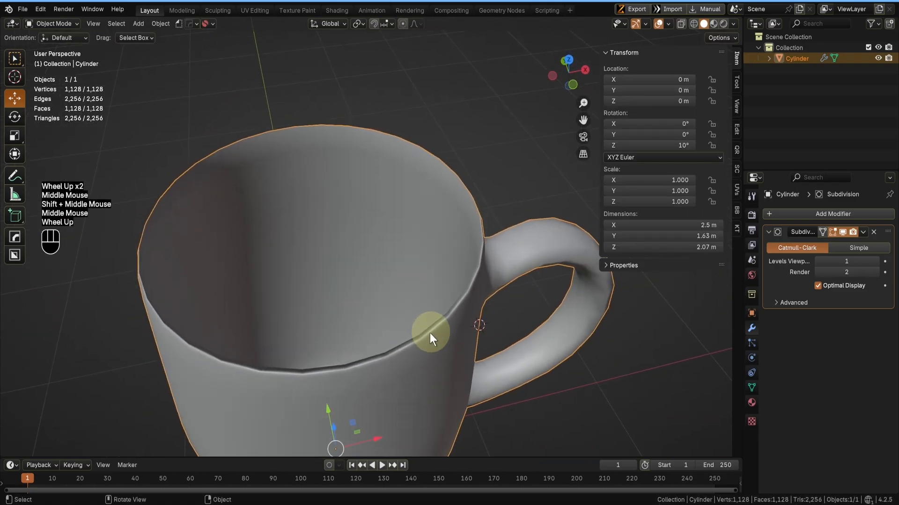
middle_click_drag(429, 333, 378, 315)
scroll(333, 293, "down", 2)
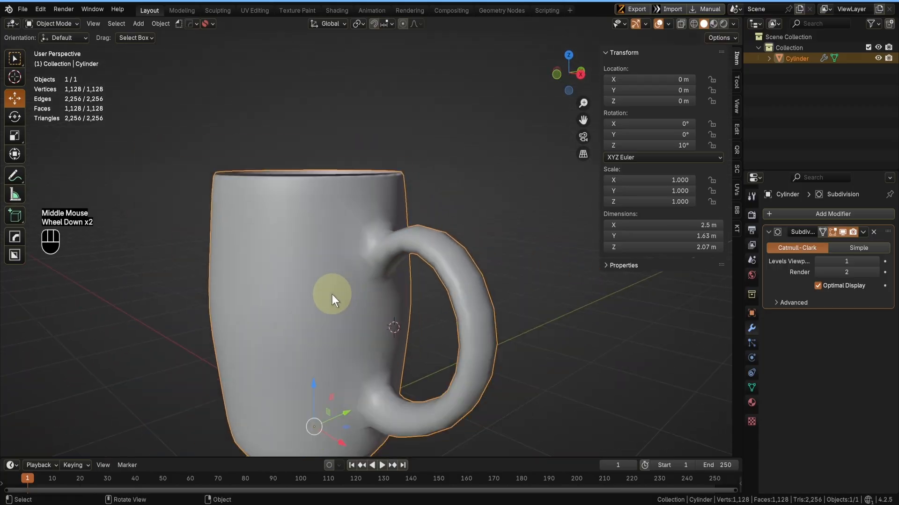
middle_click_drag(332, 294, 331, 321)
- Turn off the Subdivision modifier's viewport display
key("Tab")
middle_click_drag(227, 311, 344, 220)
scroll(344, 220, "up", 1)
key("Tab")
left_click(842, 232)
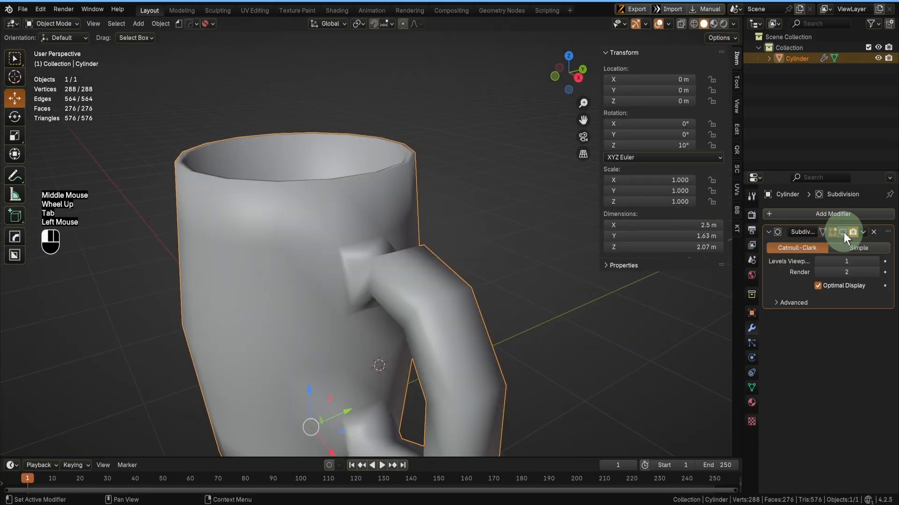
middle_click_drag(496, 299, 362, 305)
- Add two horizontal loop cuts around the mug, sliding one close to the rim
key("Tab")
key("ctrl+r")
left_click(433, 156)
left_click(440, 206)
key("ctrl+r")
left_click(378, 233)
left_click(379, 220)
- Turn the Subdivision modifier's viewport display back on and set its viewport levels to 2
key("Tab")
scroll(358, 323, "up", 1)
scroll(355, 338, "down", 2)
middle_click_drag(355, 338, 402, 254, "shift")
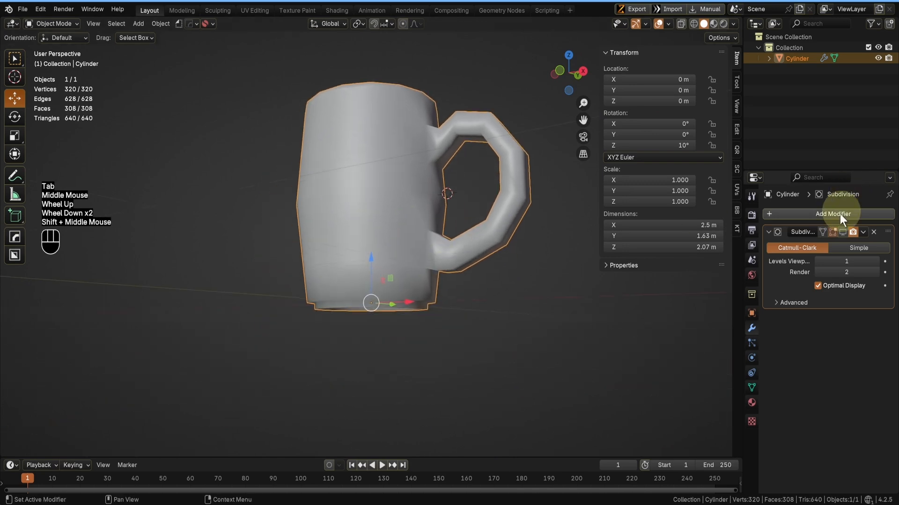
left_click(841, 231)
middle_click_drag(560, 185, 639, 257)
scroll(490, 282, "up", 2)
scroll(465, 303, "up", 1)
scroll(467, 336, "down", 2)
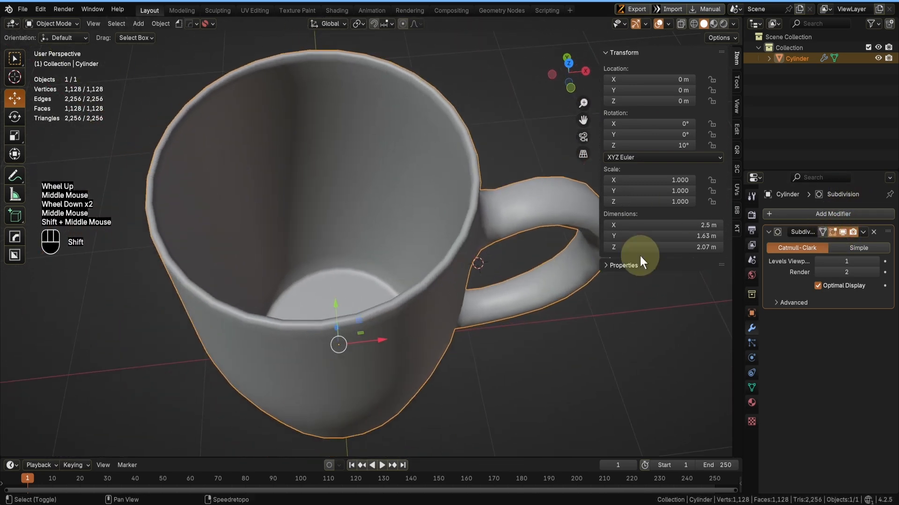
left_click(875, 261)
- Enter Edit Mode in front view and show the Subdivision result on the editing cage
middle_click_drag(600, 311, 428, 237)
key("KP_1")
scroll(501, 215, "up", 1, "shift")
middle_click_drag(501, 215, 451, 247, "shift")
key("Tab")
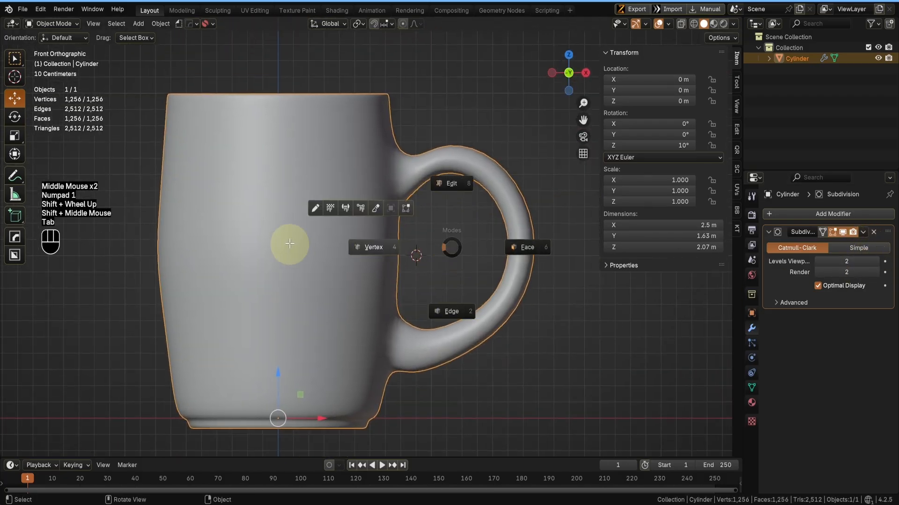
middle_click_drag(397, 191, 389, 249, "shift")
scroll(390, 249, "up", 1)
left_click(822, 232)
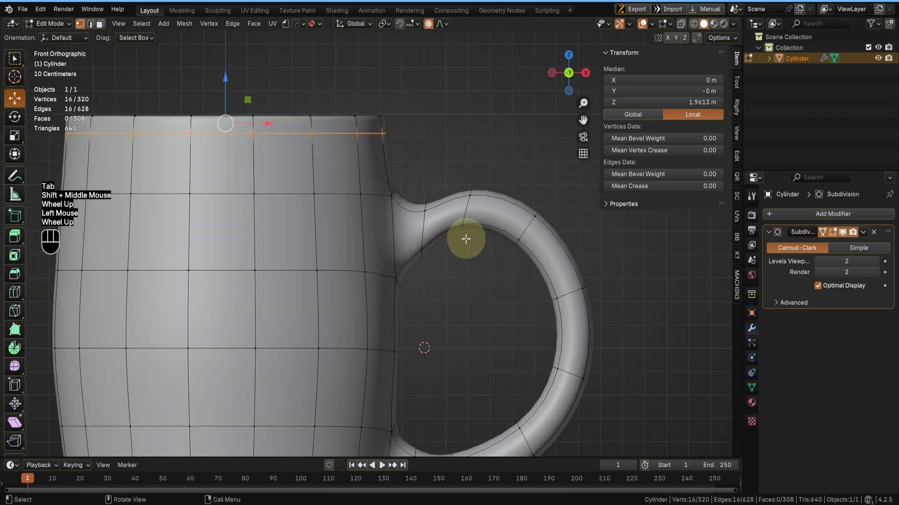
- Add a centred loop cut at the handle's upper joint with the mug and reposition its top vertices
scroll(431, 223, "up", 2)
key("ctrl+r")
left_click(410, 196)
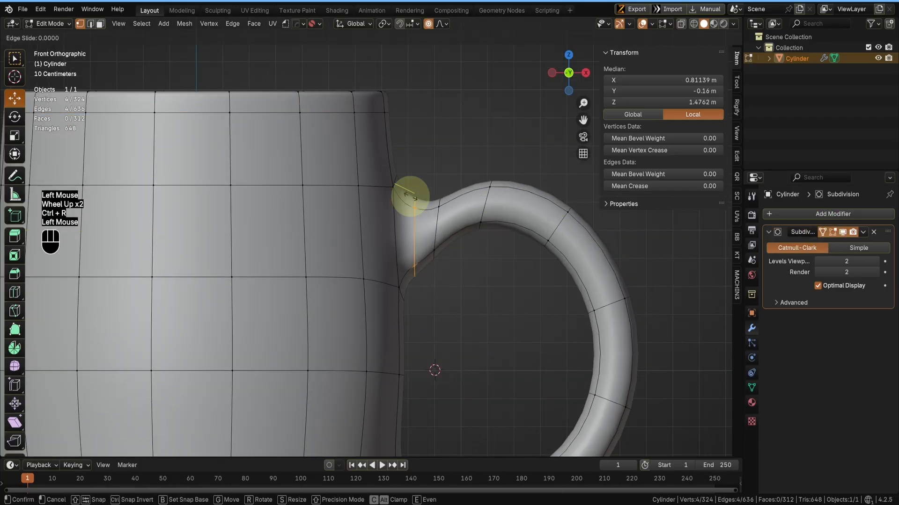
right_click(445, 226)
key("shift+z")
mouse_move(405, 163)
left_mouse_down()
mouse_move(431, 225)
mouse_move(420, 139)
left_mouse_up()
key("shift+z")
key("ctrl+z")
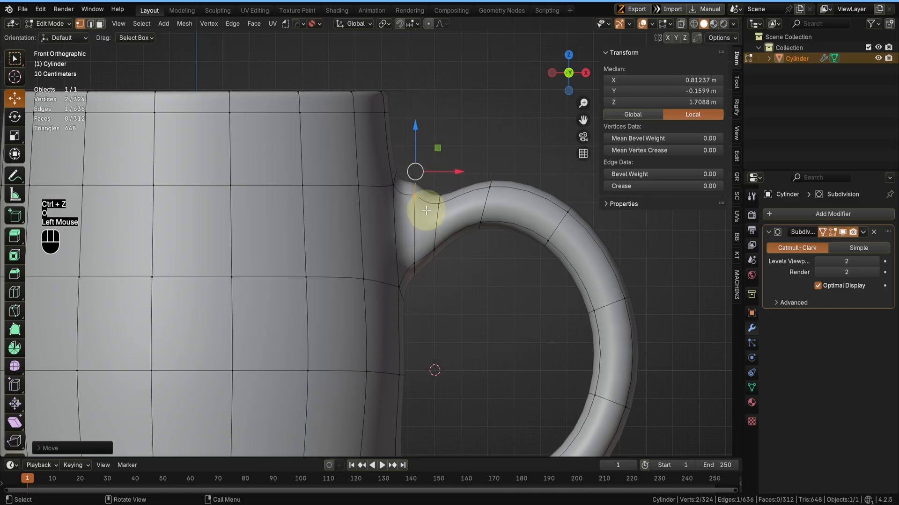
- Rotate the next edge loop along the upper handle and lower it slightly along Z
left_click(439, 221, "alt")
key("r")
left_click(445, 225)
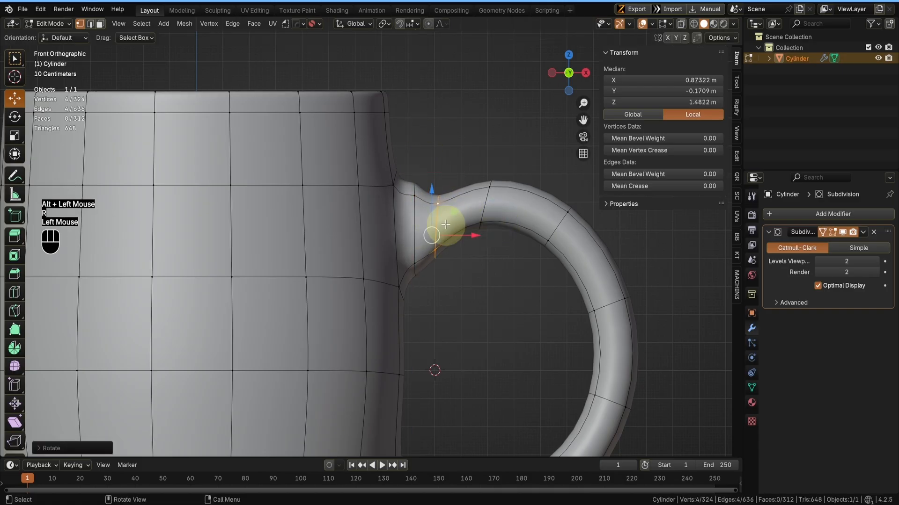
left_click_drag(431, 212, 430, 222)
- Reposition the underside vertices of the new joint loop and return to Object Mode
key("shift+z")
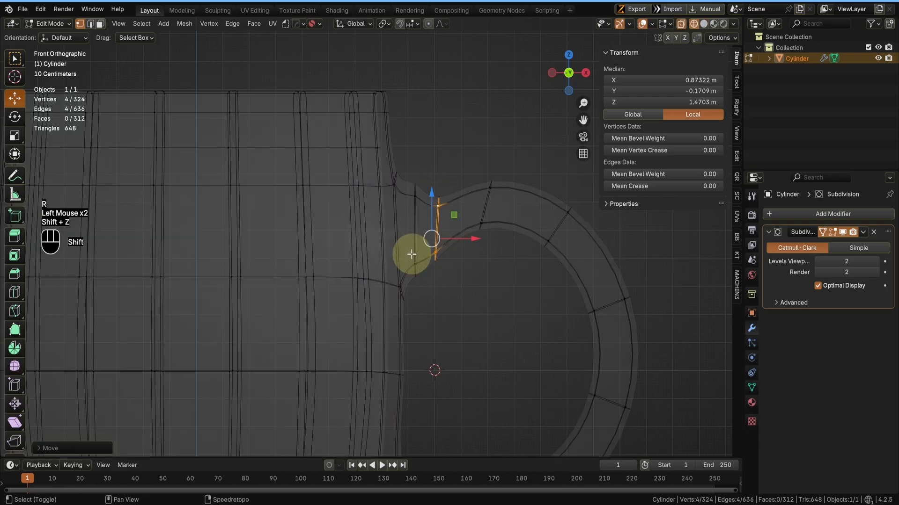
left_click(420, 280)
key("shift+z")
left_click(416, 256)
key("Tab")
- Examine the smoothed mug and its handle joints from several angles and from the front
scroll(481, 267, "down", 2)
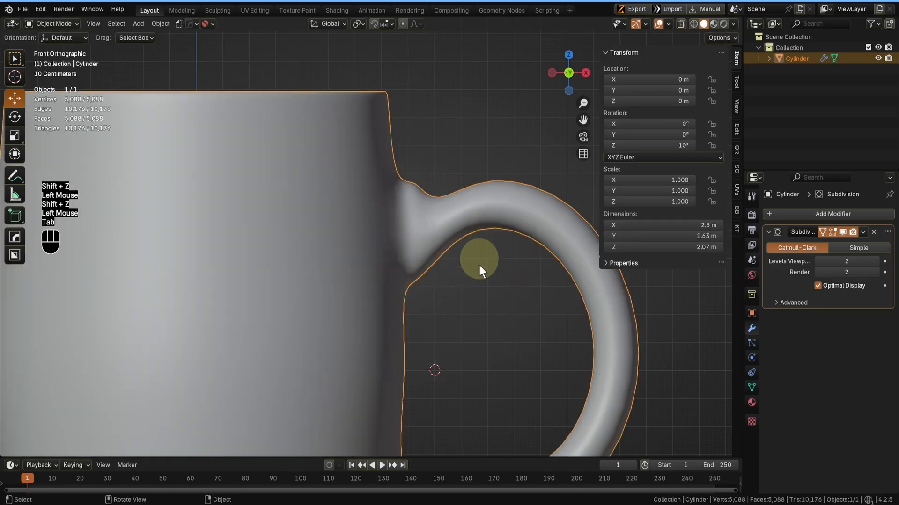
middle_click_drag(481, 267, 354, 275)
scroll(344, 223, "up", 1)
middle_click_drag(354, 275, 420, 212, "shift")
scroll(420, 212, "up", 1)
key("KP_1")
scroll(412, 224, "down", 2)
scroll(431, 280, "up", 1, "shift")
key("KP_1")
middle_click_drag(359, 294, 401, 321, "shift")
key("KP_1")
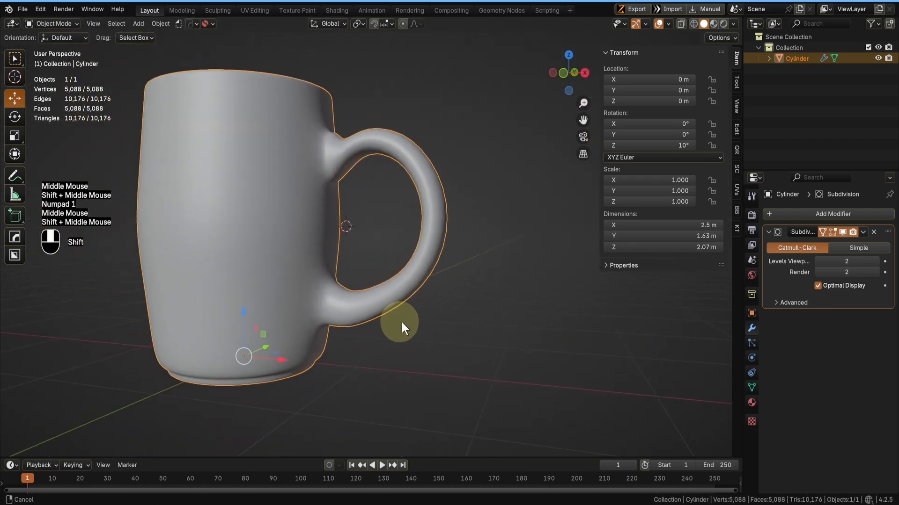
- Add a loop cut across the handle's lower joint with the mug and shift the joint's edge loop slightly toward the body
scroll(310, 311, "up", 1)
key("Tab")
middle_click_drag(311, 311, 357, 311)
key("KP_1")
scroll(370, 319, "up", 2)
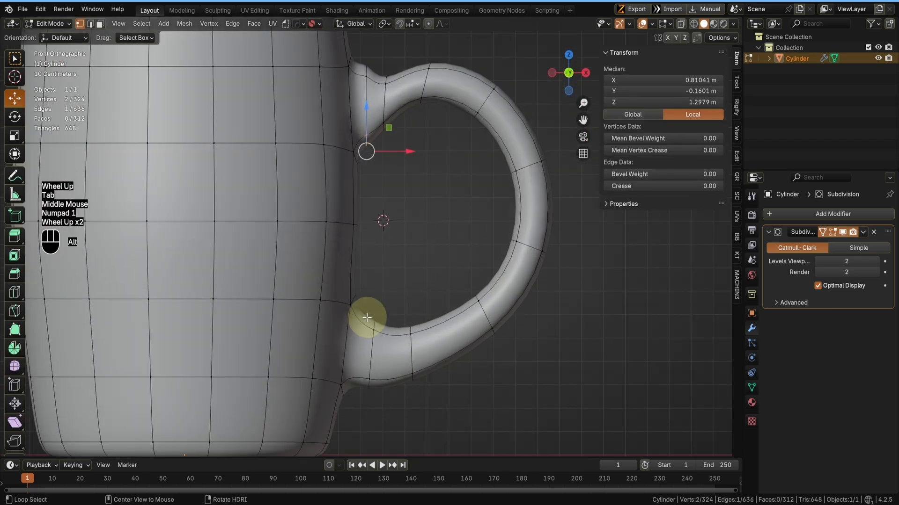
key("ctrl+r")
left_click(386, 344)
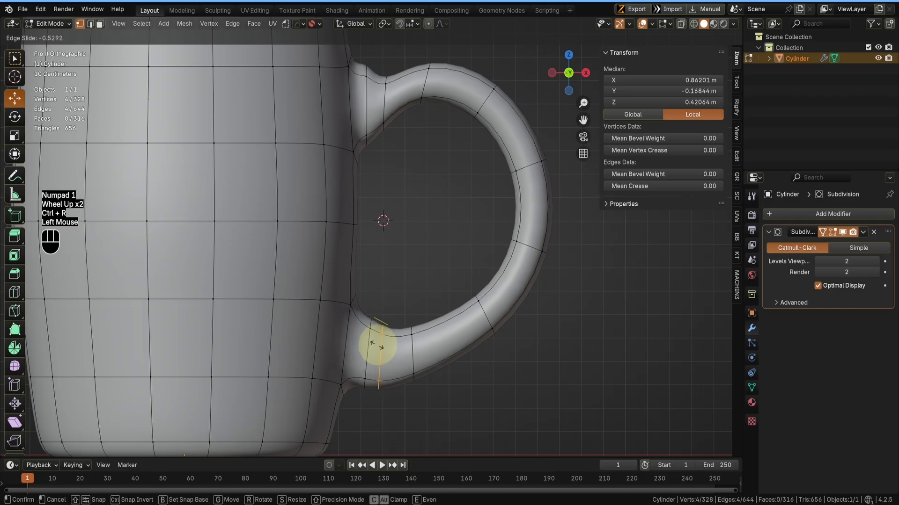
left_click(369, 347)
left_click_drag(394, 352, 382, 352)
- Raise the inner-side vertices of the lower joint's edge loop nearest the mug along Z
key("shift+z")
left_click(364, 330)
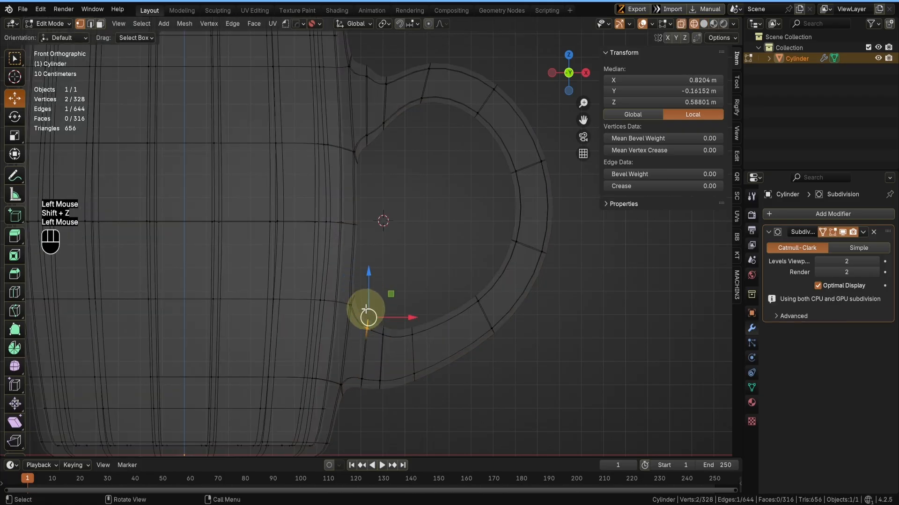
left_click_drag(367, 315, 371, 278)
- Nudge the adjacent edge loop at the lower joint along X, refine the joint's inner vertices and return to Object Mode
left_click(381, 345, "alt")
mouse_move(405, 351)
left_mouse_down()
mouse_move(412, 357)
mouse_move(401, 356)
left_mouse_up()
key("ctrl+z")
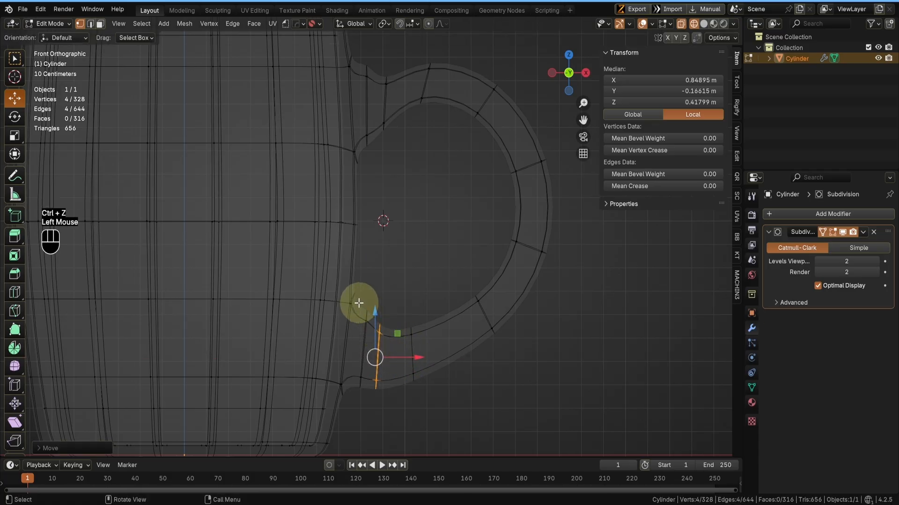
left_click(373, 321)
left_click(368, 277)
key("shift+z")
key("Tab")
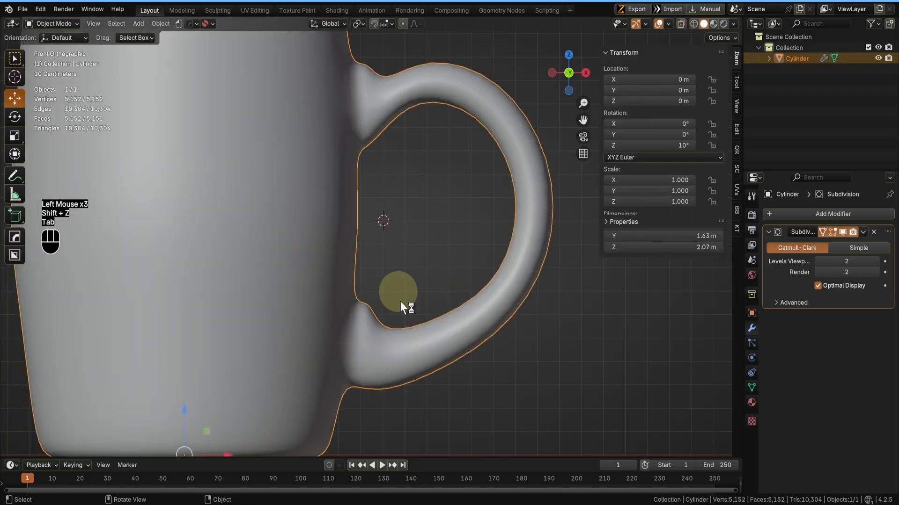
- Examine the smoothed mug and handle from several angles and the front, and check the overlay and statistics options
middle_click_drag(400, 301, 370, 362)
scroll(367, 355, "down", 2)
scroll(317, 341, "up", 1)
scroll(370, 363, "down", 1)
key("KP_1")
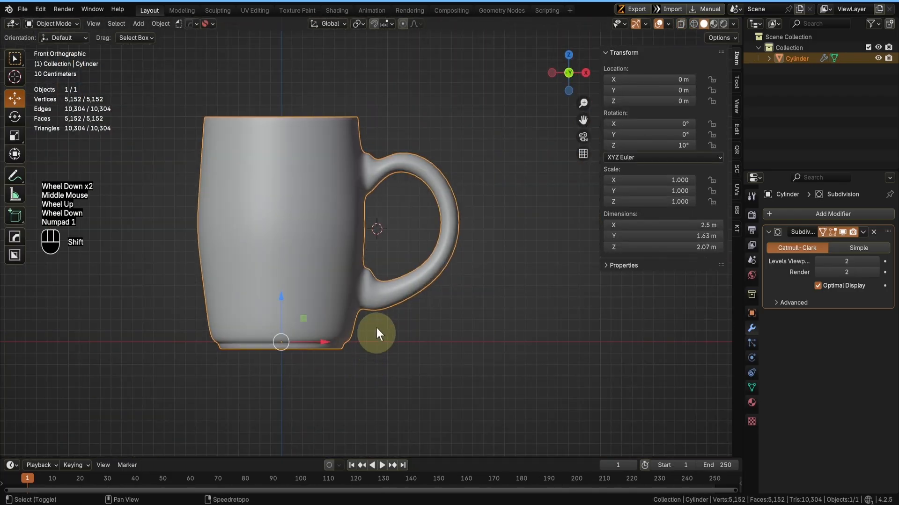
scroll(376, 329, "down", 1, "shift")
middle_click_drag(376, 328, 423, 392, "shift")
left_click(668, 23)
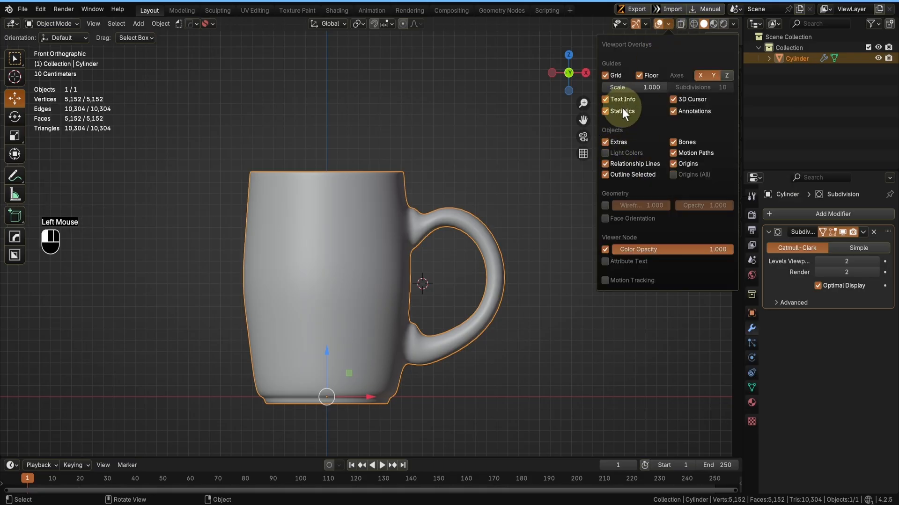
middle_click_drag(143, 150, 145, 155, "shift")
scroll(347, 306, "up", 1)
middle_click_drag(348, 305, 401, 224, "shift")
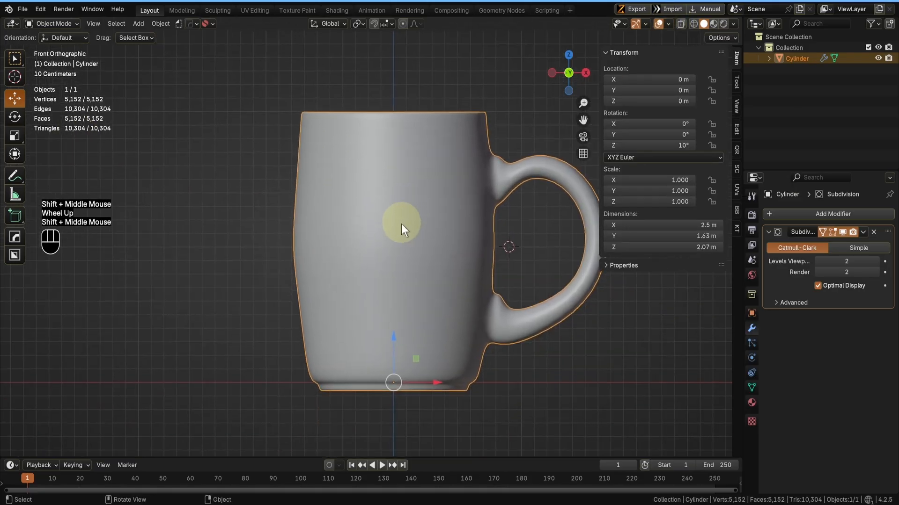
scroll(370, 227, "down", 2)
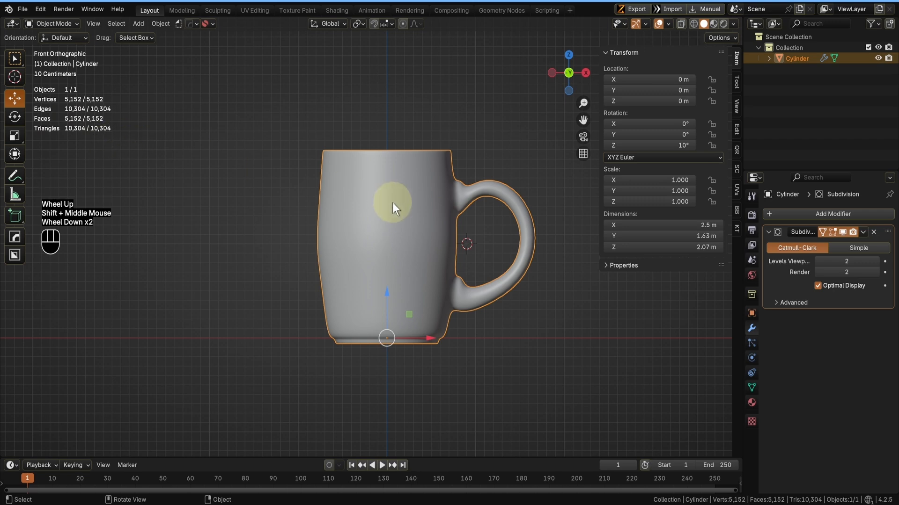
- Inspect the mug's wireframe and its middle edge loops, then view the smoothed shape at an angle
key("Tab")
key("shift+z")
left_click_drag(295, 237, 471, 254)
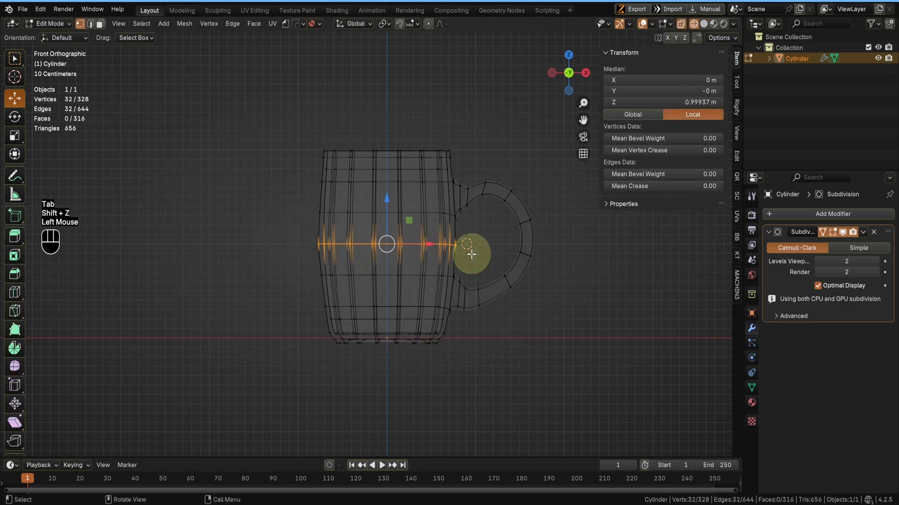
key("Tab")
key("shift+z")
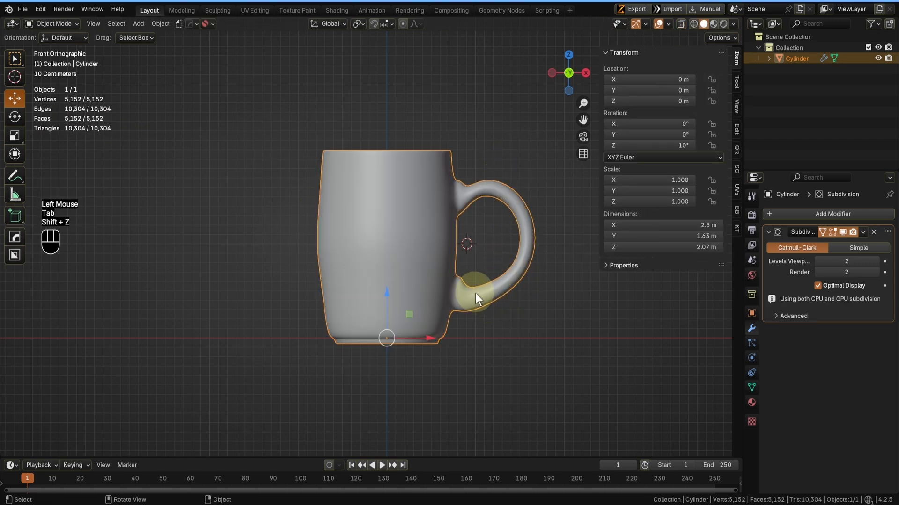
middle_click_drag(475, 293, 413, 326)
key("shift+z")
key("shift+z")
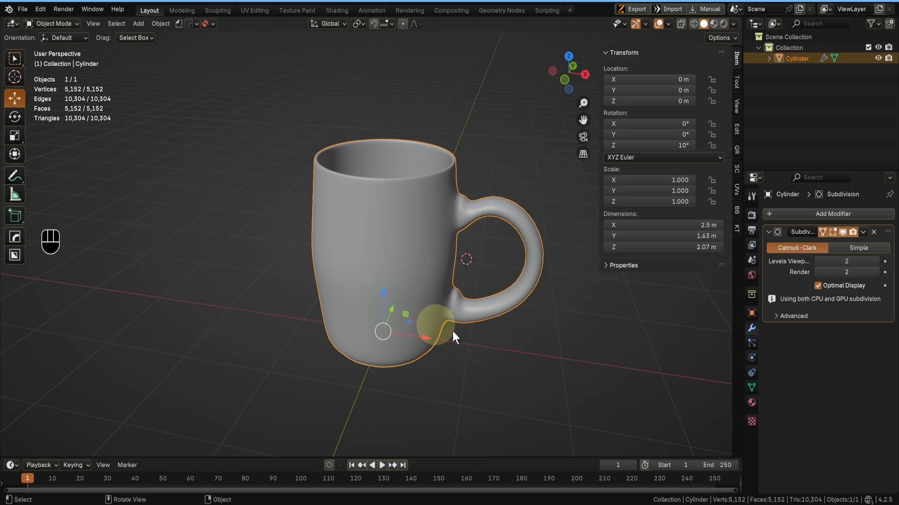
- Try adding extra loop cuts to the mug and check the smoothed result from below
middle_click_drag(428, 348, 413, 324)
mouse_move(403, 334)
middle_mouse_down()
mouse_move(361, 302)
mouse_move(393, 330)
mouse_move(407, 327)
middle_mouse_up()
key("Tab")
key("ctrl+r")
mouse_move(467, 327)
middle_mouse_down()
mouse_move(471, 302)
mouse_move(468, 336)
middle_mouse_up()
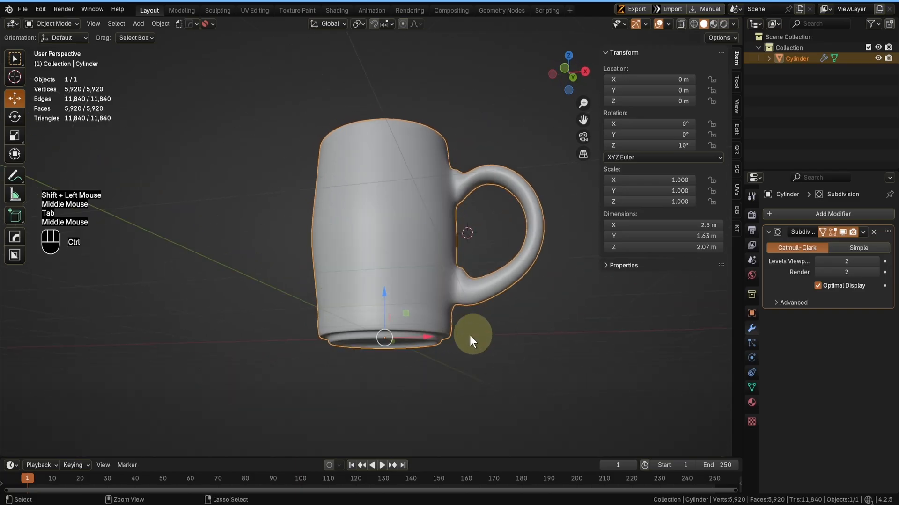
key("ctrl+z")
- Set the Subdivision modifier's viewport level to 1 and reset the 3D cursor to the world origin in front view
key("ctrl+z")
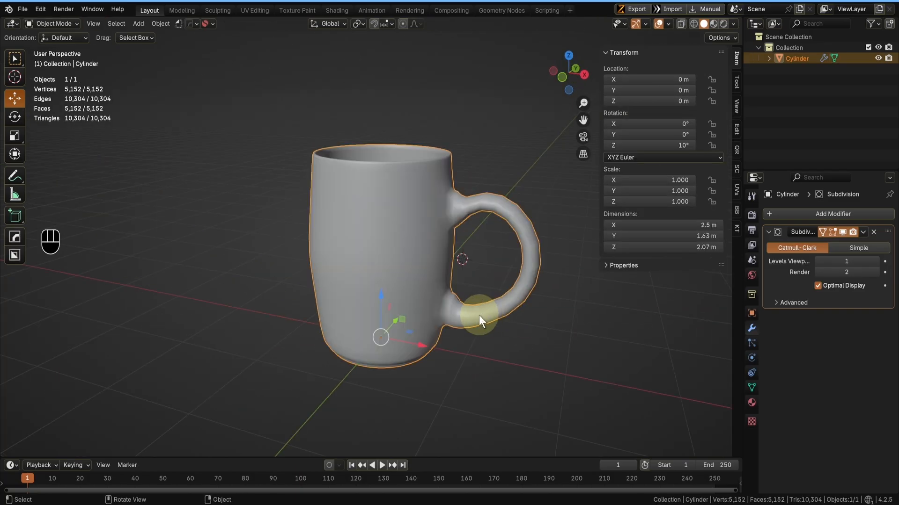
key("KP_1")
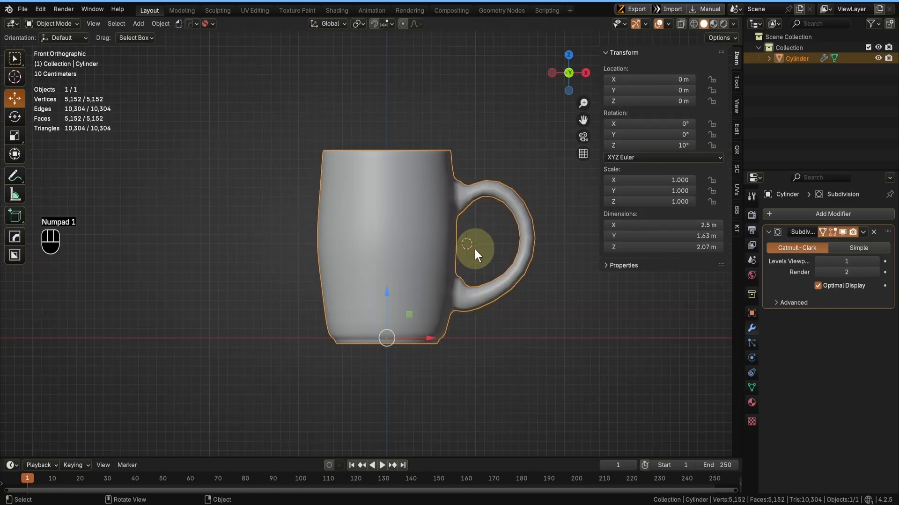
key("shift+c")
middle_click_drag(308, 394, 376, 378, "shift")
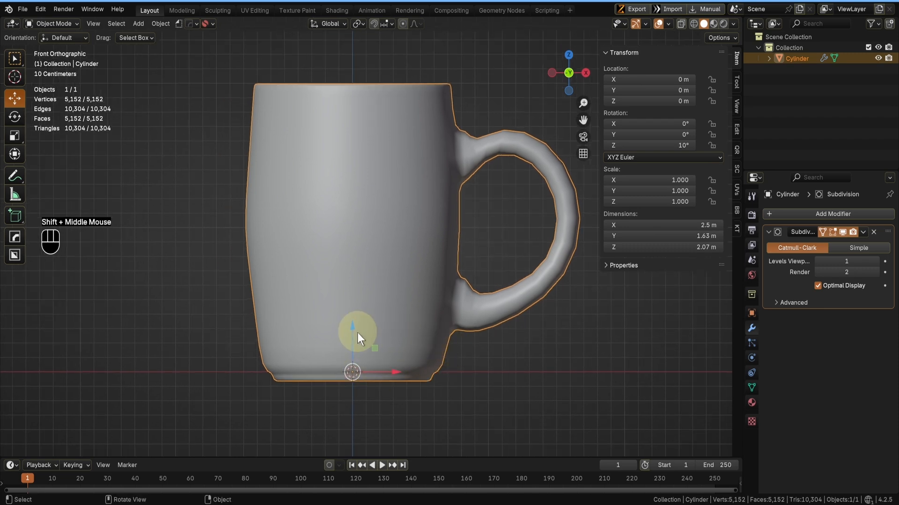
scroll(356, 334, "down", 3)
scroll(356, 336, "up", 2)
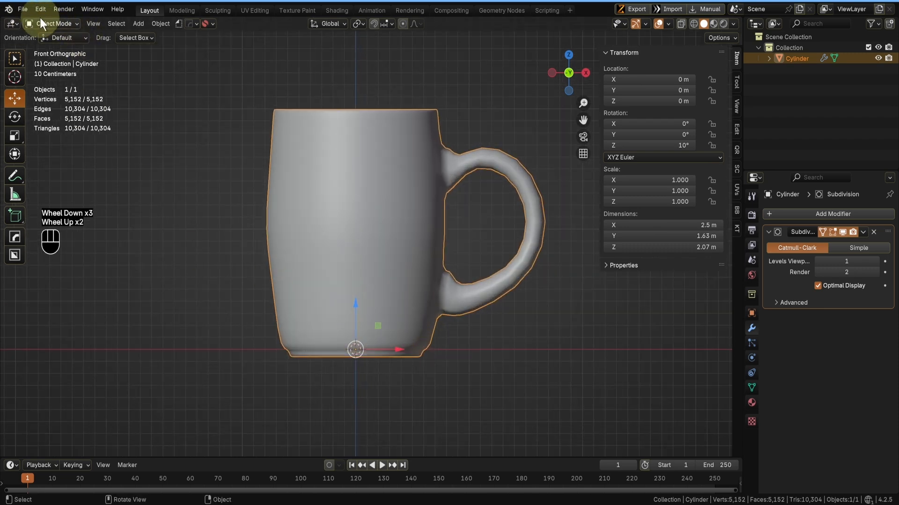
- Place the realistic primitive male body from the Human Base Meshes asset library beside the mug as a size reference
left_click_drag(2, 17, 298, 89)
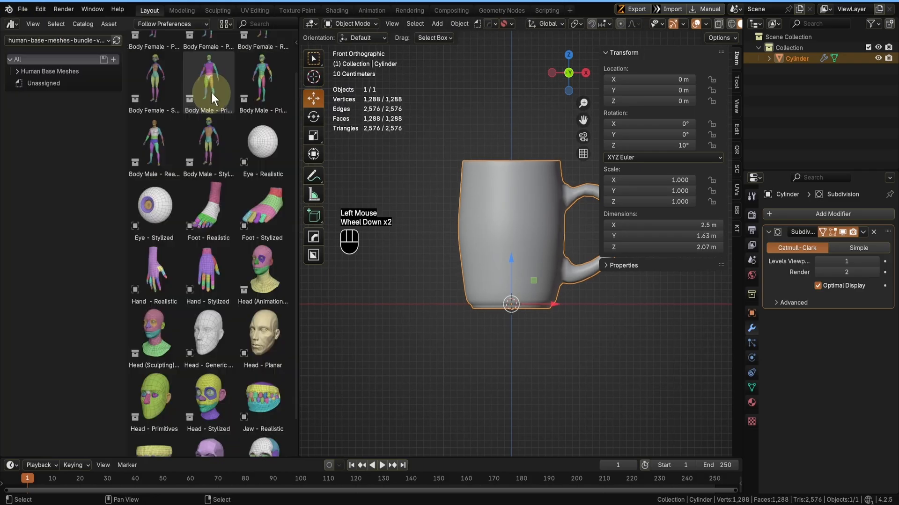
left_click_drag(210, 91, 412, 261)
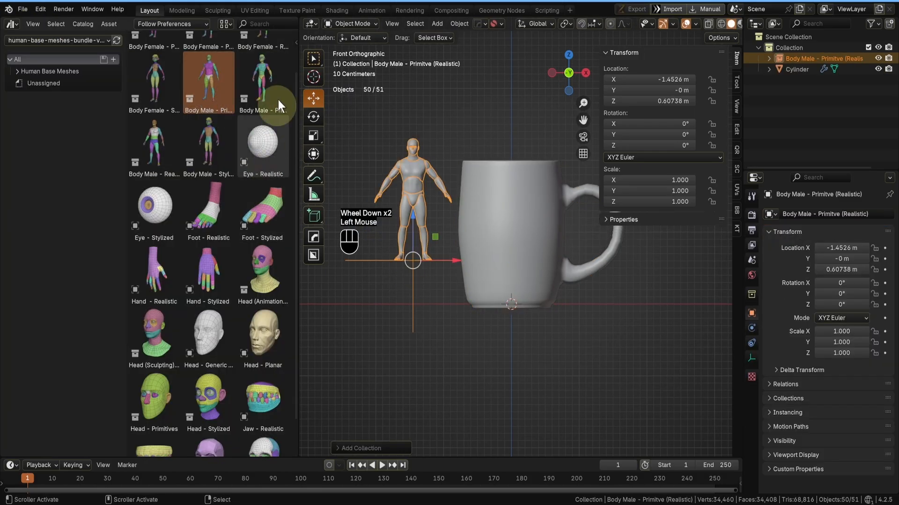
left_click_drag(300, 18, 269, 38)
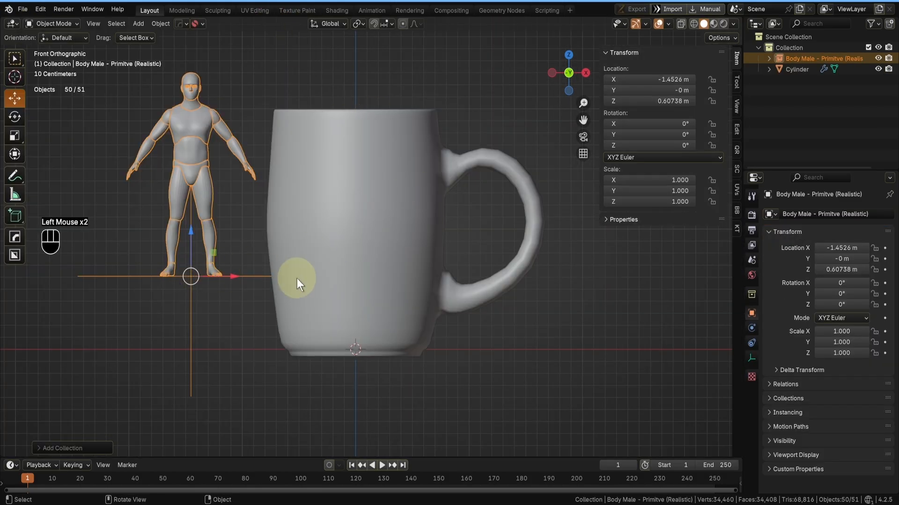
- Reset the male figure's location to the origin and move it along X to about -1.51 m
key("alt+g")
left_click_drag(402, 350, 220, 368)
middle_click_drag(304, 350, 402, 359, "shift")
scroll(455, 303, "down", 2)
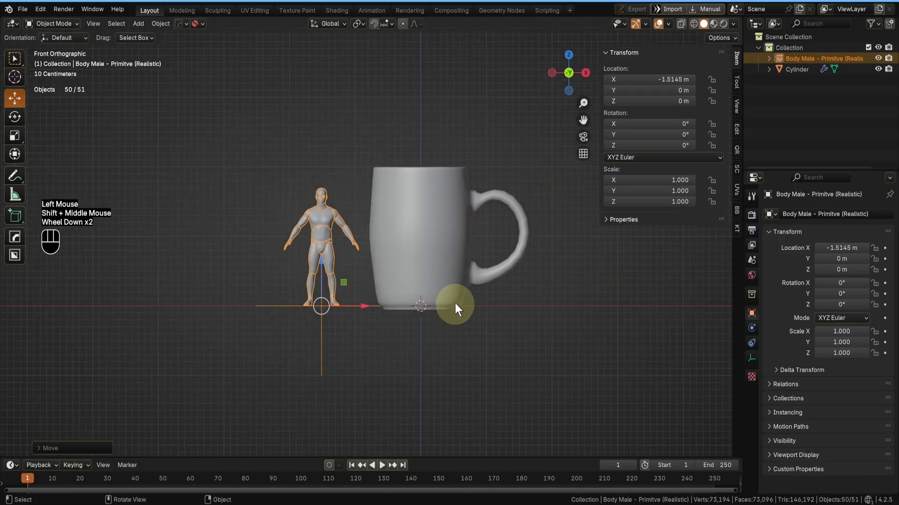
- Set the mug's scale to 0.048 on X, Y and Z
left_click(451, 291)
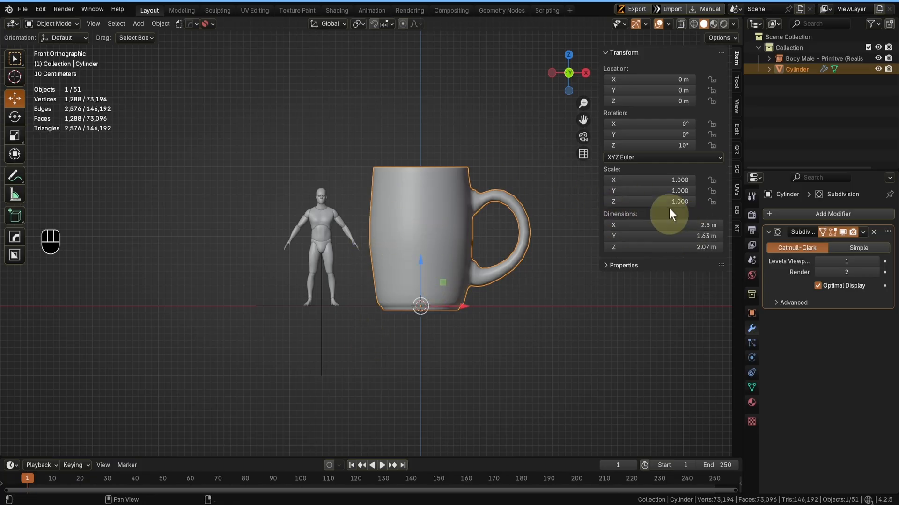
left_click_drag(650, 180, 648, 202)
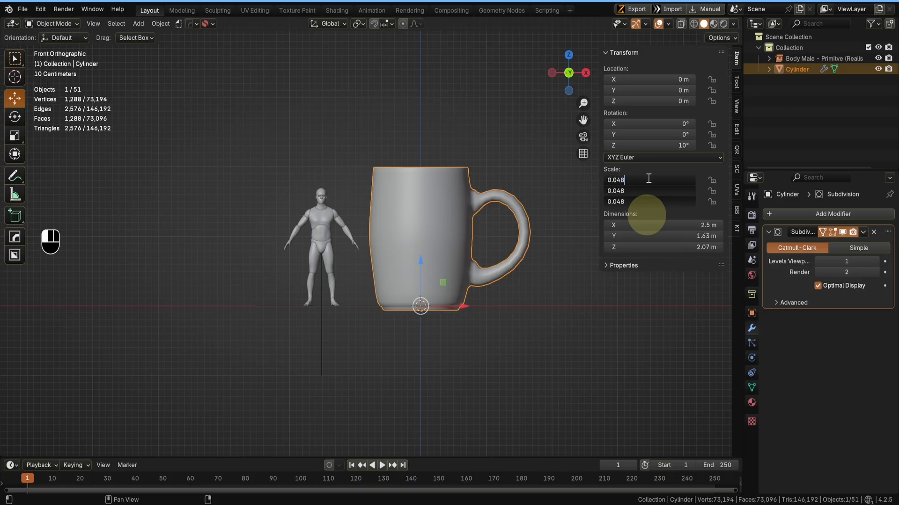
key("Return")
- Move the male figure along X to about -0.40 m and compare the mug's size with its feet
left_click(328, 296)
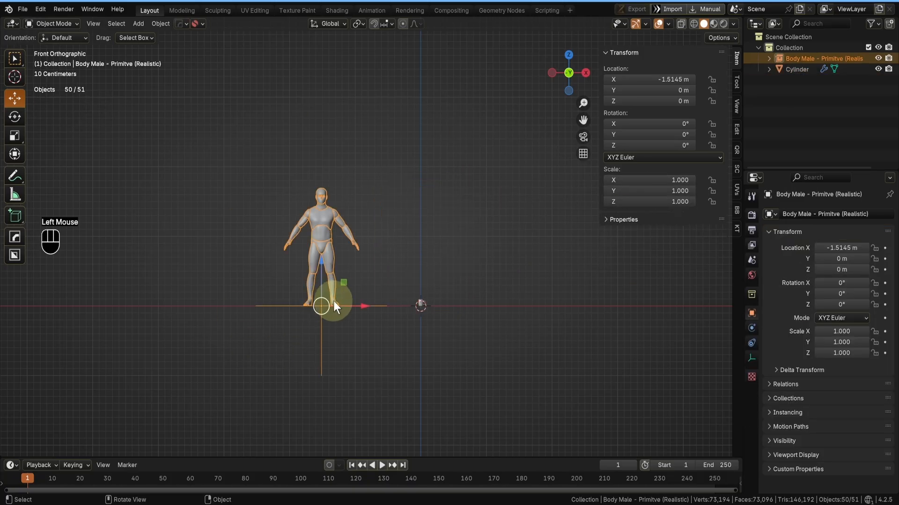
left_click_drag(364, 307, 440, 313)
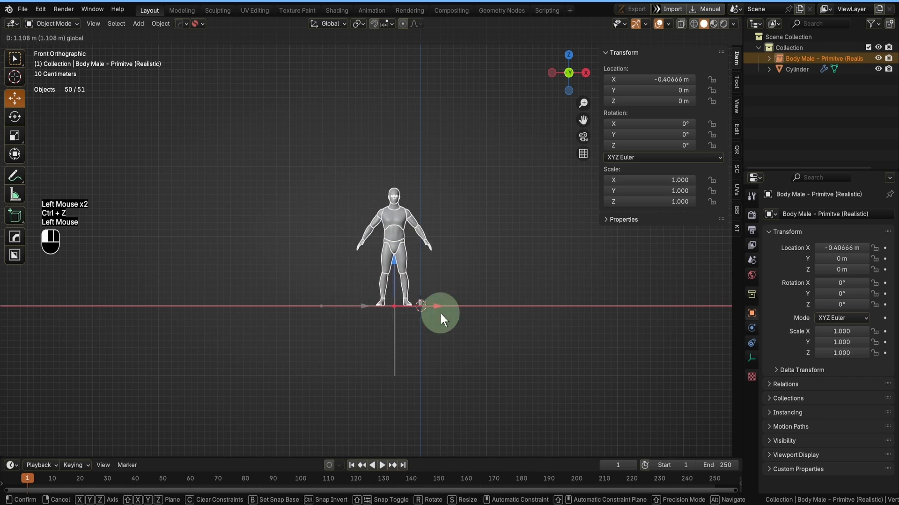
scroll(465, 362, "up", 2)
scroll(465, 361, "up", 1, "shift")
scroll(342, 317, "up", 1, "shift")
scroll(341, 317, "up", 1)
middle_click_drag(465, 362, 461, 286, "shift")
scroll(341, 317, "up", 3)
scroll(456, 287, "up", 2)
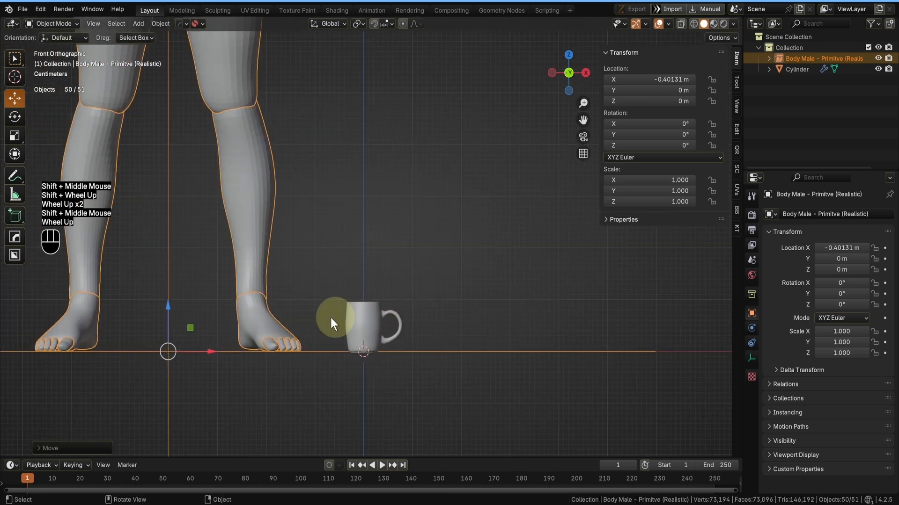
- Delete the male reference figure from the scene
left_click(231, 246)
left_click(248, 259)
key("x")
left_click(251, 258)
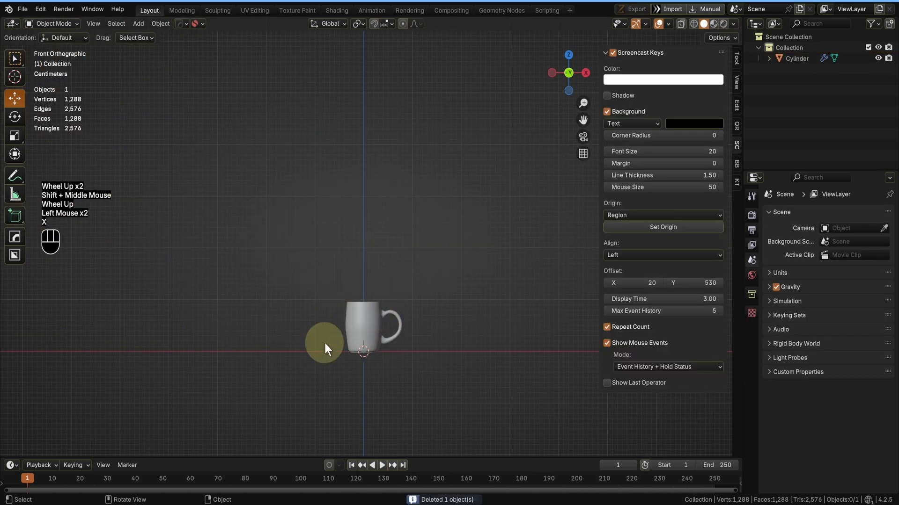
- Examine the rescaled mug from above, from the handle side and from the front
scroll(324, 341, "up", 1)
middle_click_drag(339, 318, 343, 257, "shift")
scroll(344, 259, "up", 2)
middle_click_drag(381, 344, 429, 394)
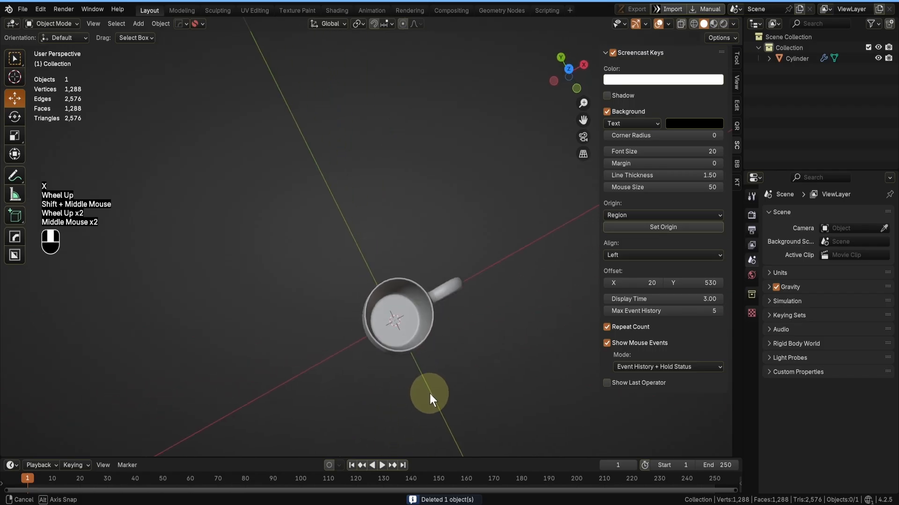
middle_click_drag(429, 394, 442, 396)
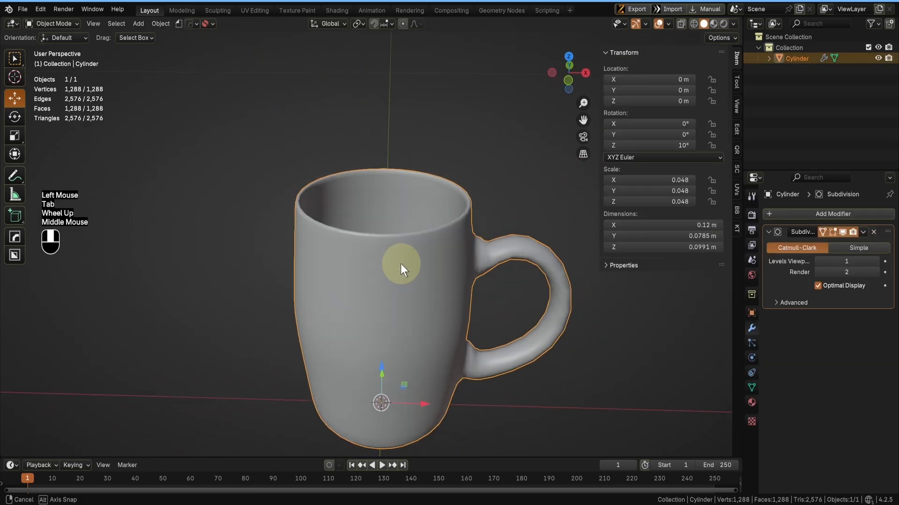
scroll(418, 275, "down", 2)
key("KP_1")
middle_click_drag(400, 264, 327, 297)
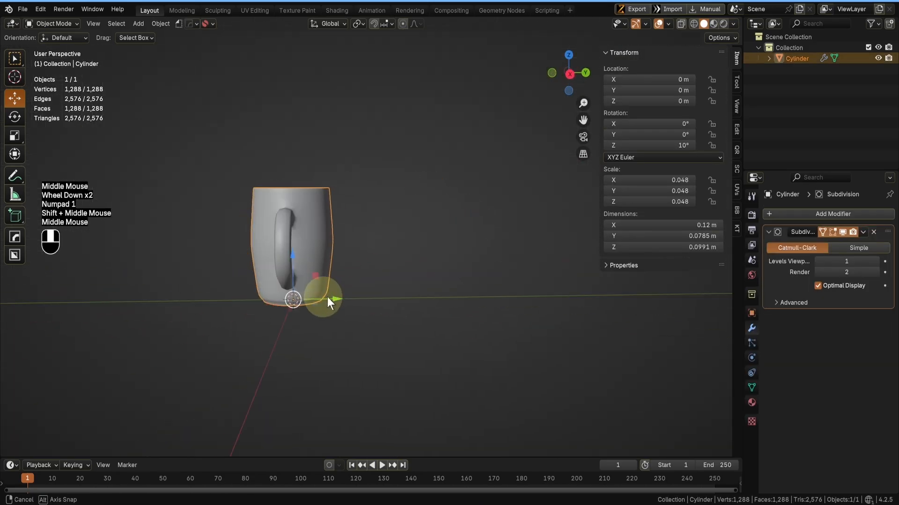
key("KP_1")
- Save the file and apply the mug's scale transform
key("ctrl+s")
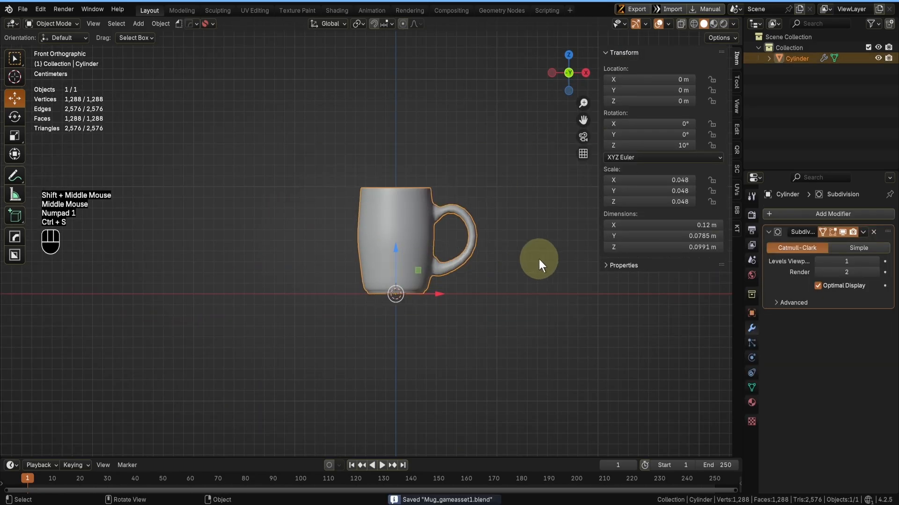
key("ctrl+a")
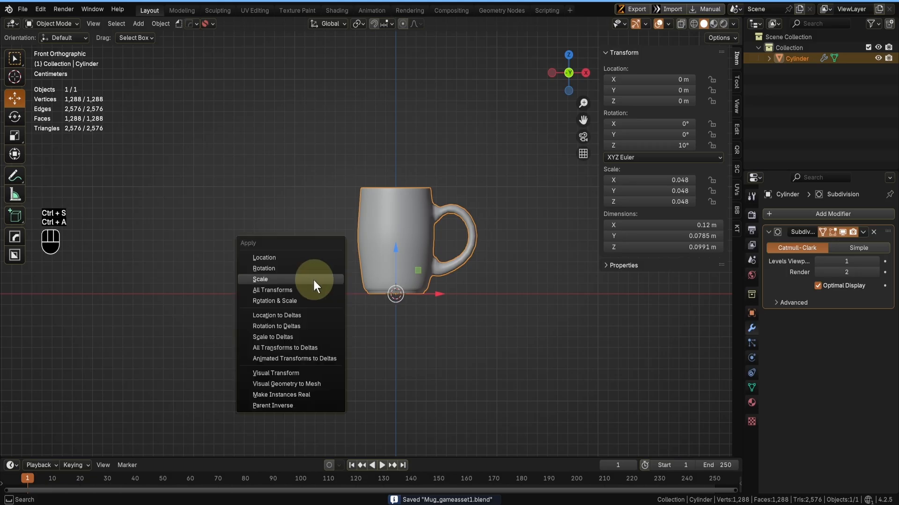
left_click(313, 280)
- Duplicate the mug and keep the copy in its original position
middle_click_drag(457, 312, 422, 295)
key("shift+d")
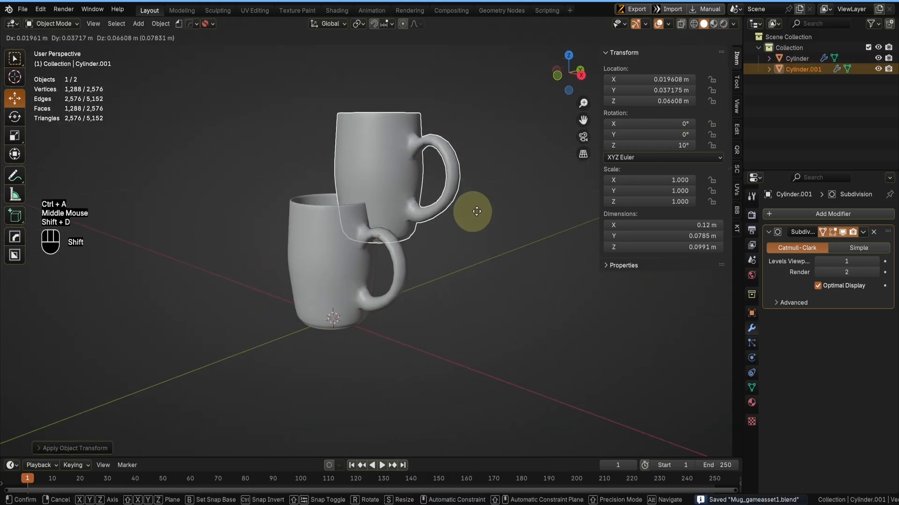
right_click(437, 252)
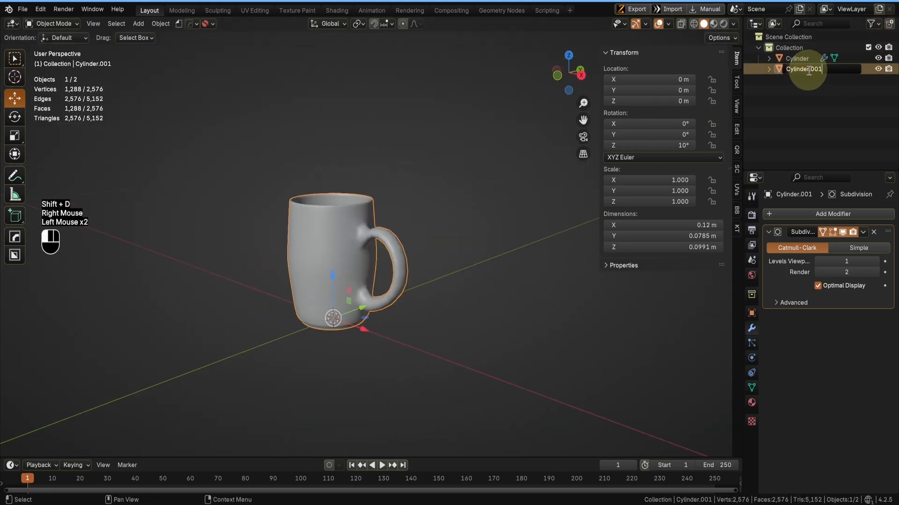
- Rename the duplicate mug as backup and hide it in the viewport and in renders
key("Return")
left_click(809, 69)
left_click(878, 58)
left_click(888, 59)
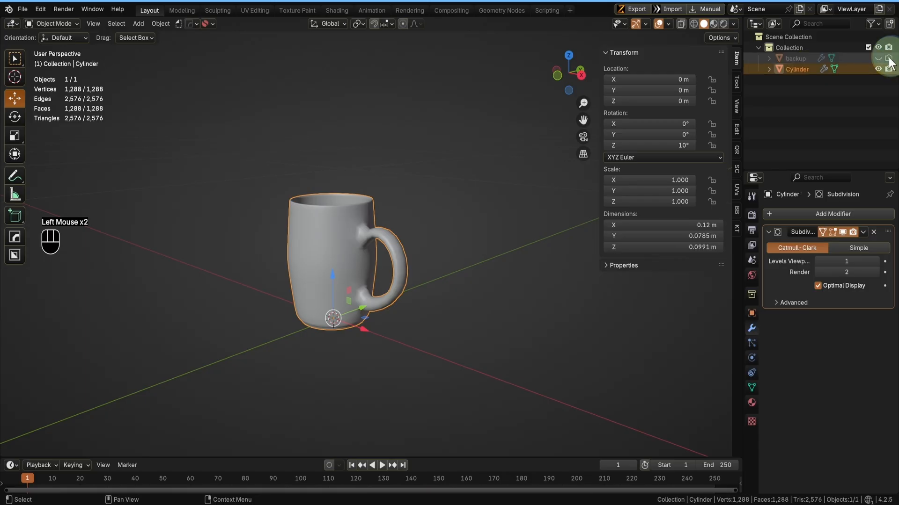
- Apply the mug's Subdivision modifier to its mesh
scroll(274, 248, "up", 2)
middle_click_drag(356, 269, 384, 317)
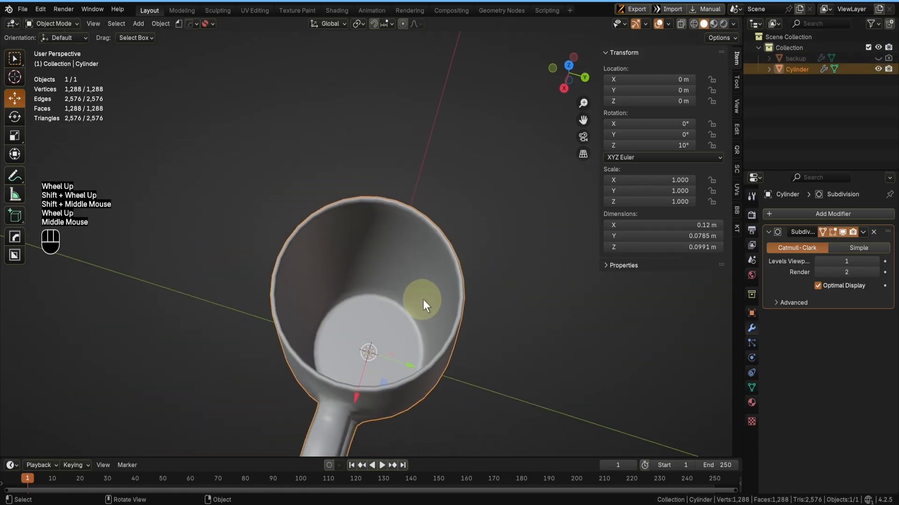
key("ctrl+a")
key("Tab")
middle_click_drag(589, 262, 429, 323)
scroll(437, 361, "up", 2)
scroll(381, 271, "up", 1)
key("Tab")
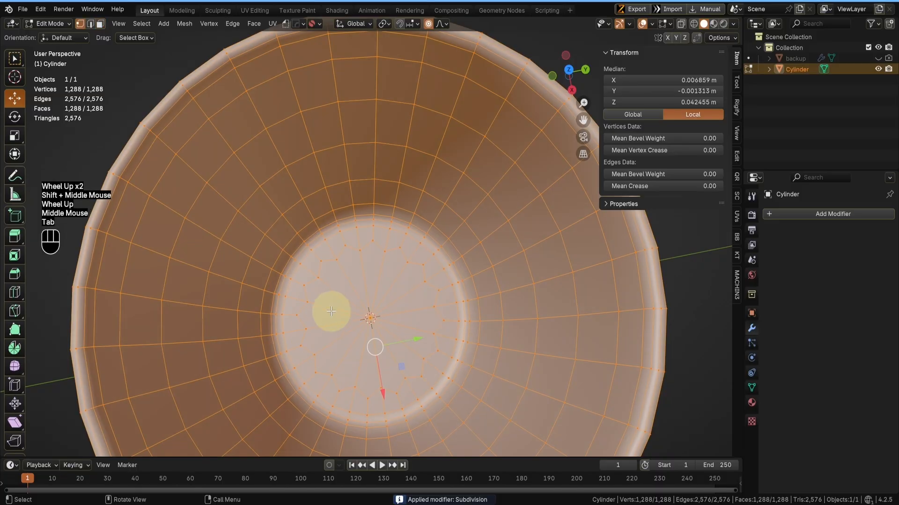
left_click(351, 312)
key("Tab")
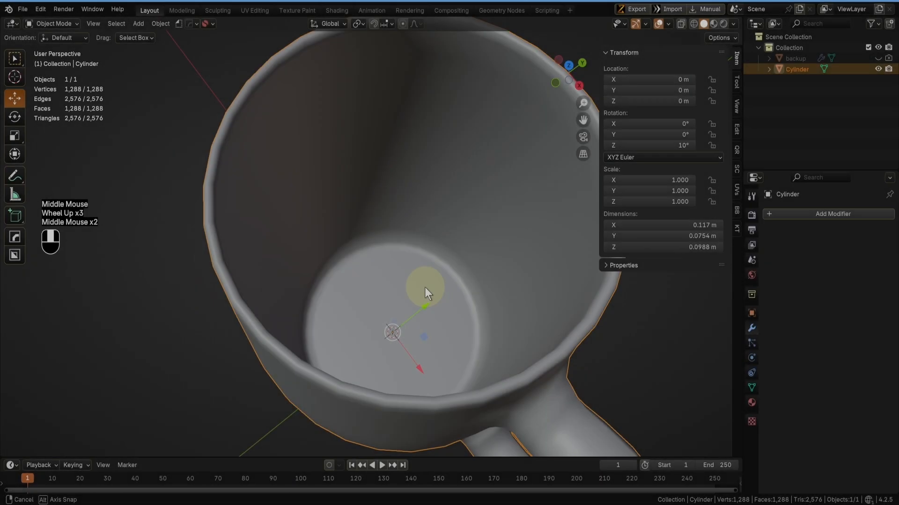
- Select the centre vertex of the mug's underside, grow the selection twice and replace those faces with a single face
scroll(383, 274, "up", 1)
middle_click_drag(425, 288, 395, 190)
scroll(402, 300, "down", 1)
scroll(359, 191, "up", 1)
key("Tab")
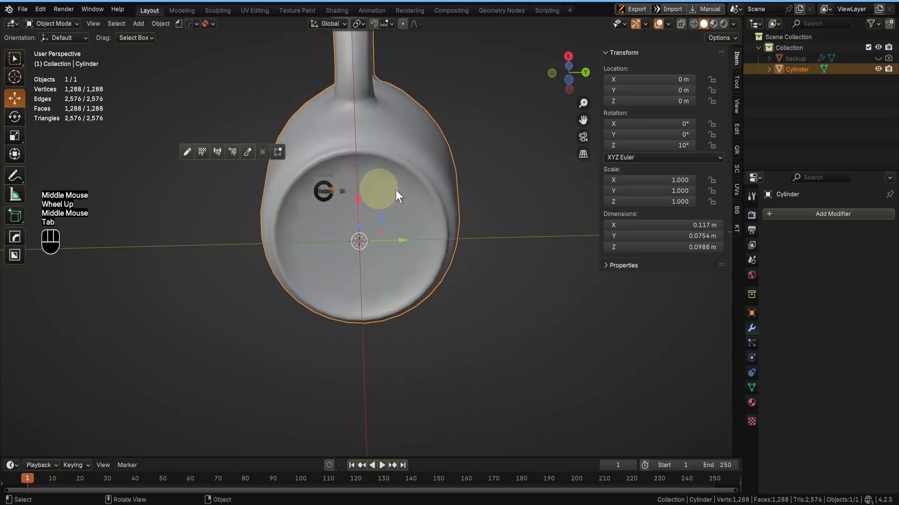
left_click(360, 234)
key("Tab")
left_click(354, 238)
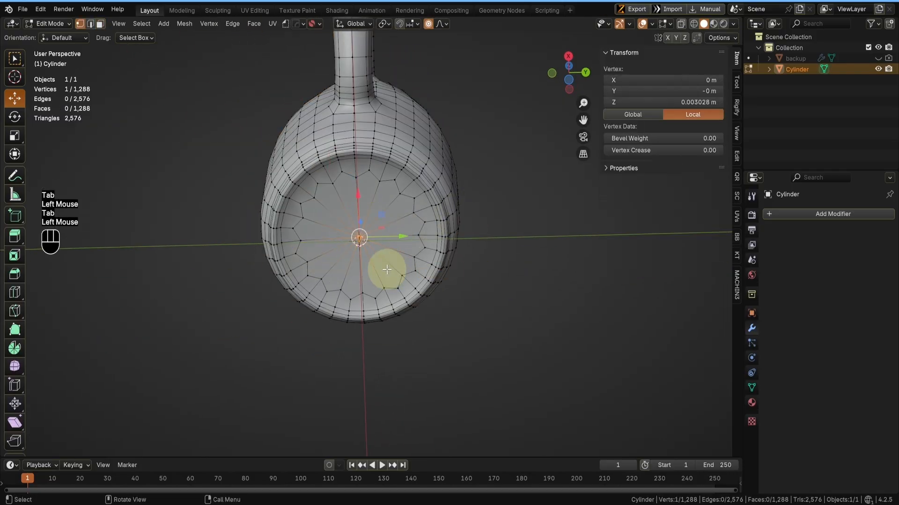
scroll(387, 268, "up", 1)
key("ctrl+KP_Add")
key("ctrl+KP_Add")
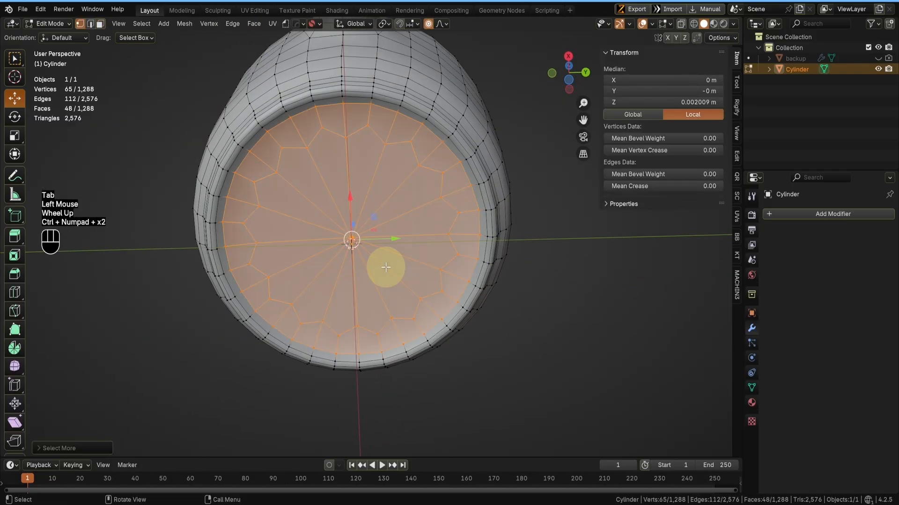
key("f")
- Turn off proportional editing and scale the underside face in the XY plane only
middle_click_drag(386, 268, 295, 285)
key("s")
key("shift+z")
left_click(428, 24)
key("s")
key("shift+z")
left_click(311, 287)
- Expand the selection over the mug's inner floor and replace its faces with a single face
middle_click_drag(346, 178, 391, 220)
key("ctrl+KP_Add")
key("ctrl+KP_Add")
key("ctrl+KP_Add")
key("f")
key("Tab")
- Select every other vertical edge loop around the mug body and dissolve them
middle_click_drag(406, 281, 365, 247)
left_click(327, 197, "alt")
middle_click_drag(328, 197, 412, 182)
left_click(331, 161, "alt+shift")
middle_click_drag(492, 211, 365, 238)
left_click(328, 188, "alt+shift")
left_click(388, 160, "alt+shift")
left_click(375, 178, "alt+shift")
middle_click_drag(435, 187, 369, 183)
left_click(412, 197, "alt+shift")
left_click(468, 206, "alt+shift")
middle_click_drag(491, 206, 423, 305)
left_click(489, 206, "alt+shift")
scroll(468, 225, "down", 3)
key("ctrl+x")
key("Tab")
key("Tab")
- Dissolve the surplus horizontal edge loops on the mug body, including those between the two handle joints and near the rim
key("KP_1")
left_click(436, 317, "alt")
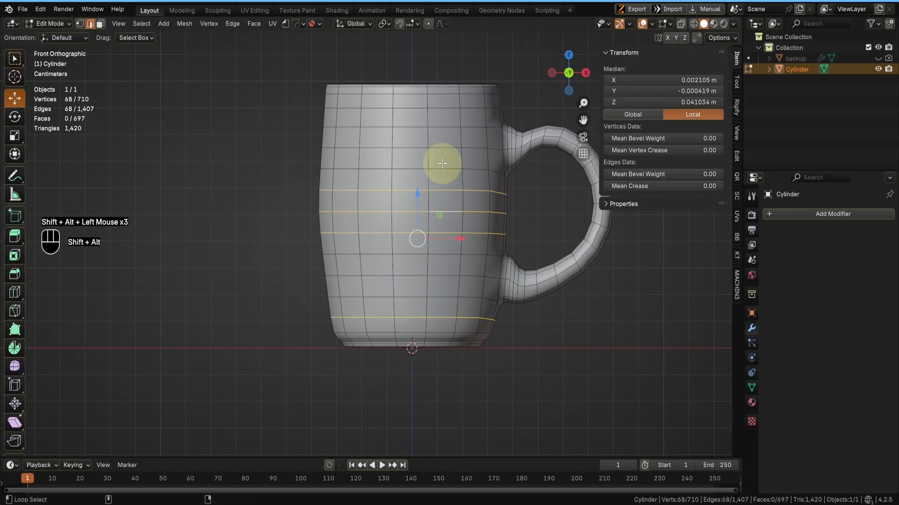
left_click(442, 93, "alt+shift")
key("ctrl+x")
- Turn on proportional editing and scale the upper-body horizontal edge loop in the XY plane
left_click(423, 170, "alt")
key("shift+z")
key("shift+z")
left_click(428, 24)
middle_click_drag(483, 162, 386, 209, "shift")
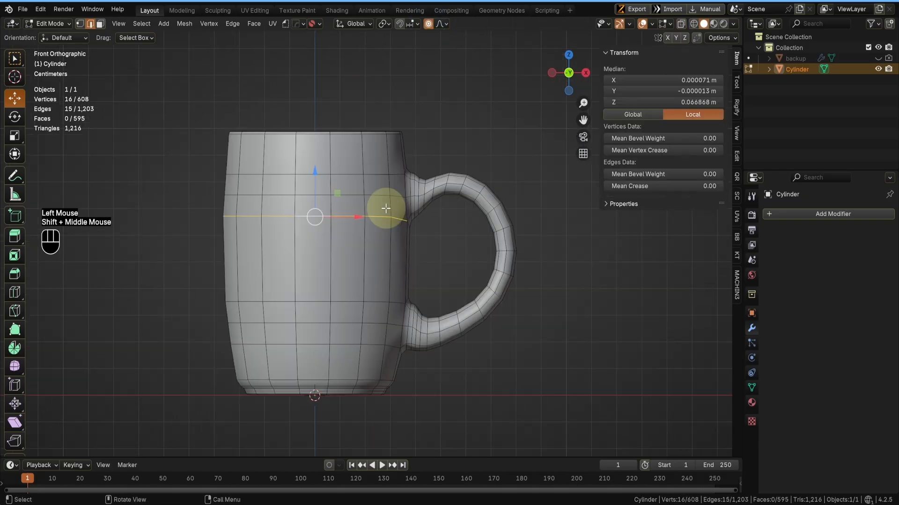
key("s")
key("shift+z")
scroll(533, 238, "up", 3)
left_click(531, 238)
- With proportional editing off, move the upper-body vertices opposite the handle along X and check the mug's silhouette
key("shift+z")
left_click_drag(213, 204, 238, 228)
left_click(428, 23)
scroll(286, 220, "up", 1)
middle_click_drag(285, 220, 413, 233, "shift")
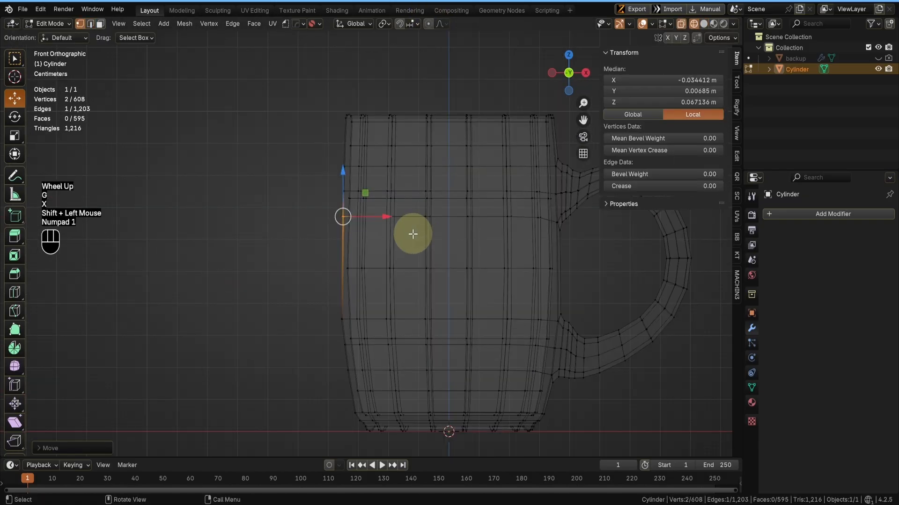
key("Tab")
key("Tab")
left_click(460, 266, "alt")
key("Tab")
key("shift+z")
mouse_move(445, 269)
middle_mouse_down()
mouse_move(412, 366)
mouse_move(480, 237)
middle_mouse_up()
key("KP_1")
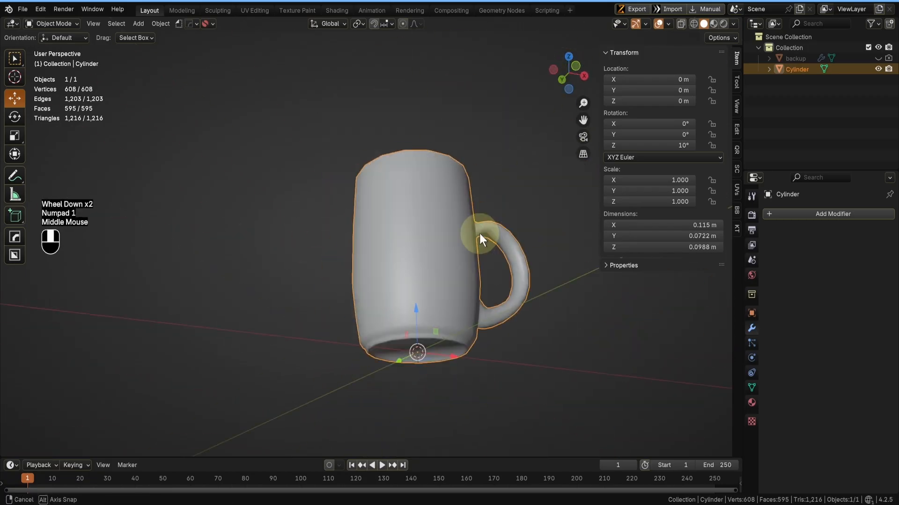
- Scale a horizontal edge loop of the mug body in the XY plane and save the file
key("Tab")
left_click(365, 298, "alt")
key("KP_1")
key("shift+z")
key("s")
key("shift+z")
left_click(602, 322, "shift")
left_click(443, 190, "alt")
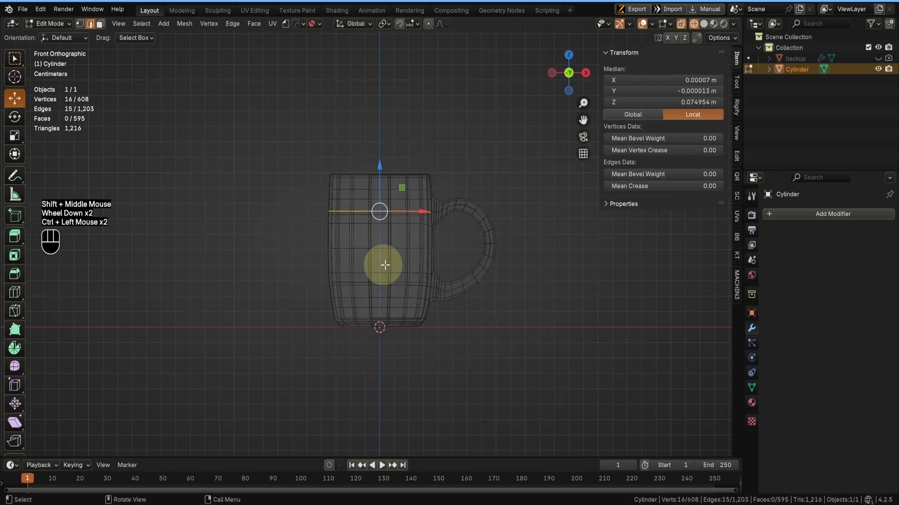
key("Tab")
key("ctrl+s")
- Dissolve the horizontal edge loops on the mug's inner wall
key("shift+z")
key("Tab")
scroll(478, 215, "up", 2)
middle_click_drag(468, 188, 450, 244)
left_click(444, 221, "alt")
left_click(446, 194, "alt+shift")
key("ctrl+x")
key("ctrl+x")
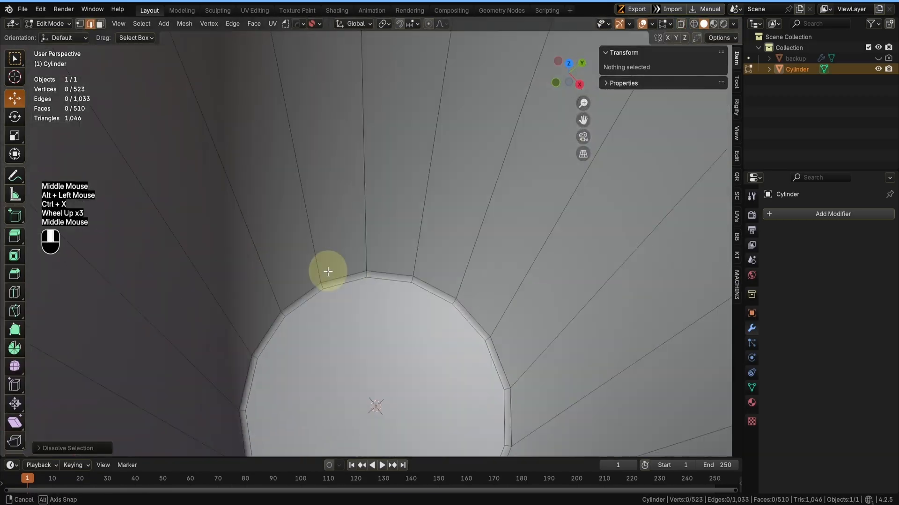
key("ctrl+z")
key("KP_1")
key("shift+z")
key("ctrl+x")
key("shift+z")
key("Tab")
key("Tab")
- Dissolve one edge loop along the mug's rim
middle_click_drag(376, 262, 398, 187)
middle_click_drag(375, 206, 328, 206, "shift")
left_click(253, 187, "alt")
key("ctrl+x")
key("Tab")
left_click(263, 247, "alt")
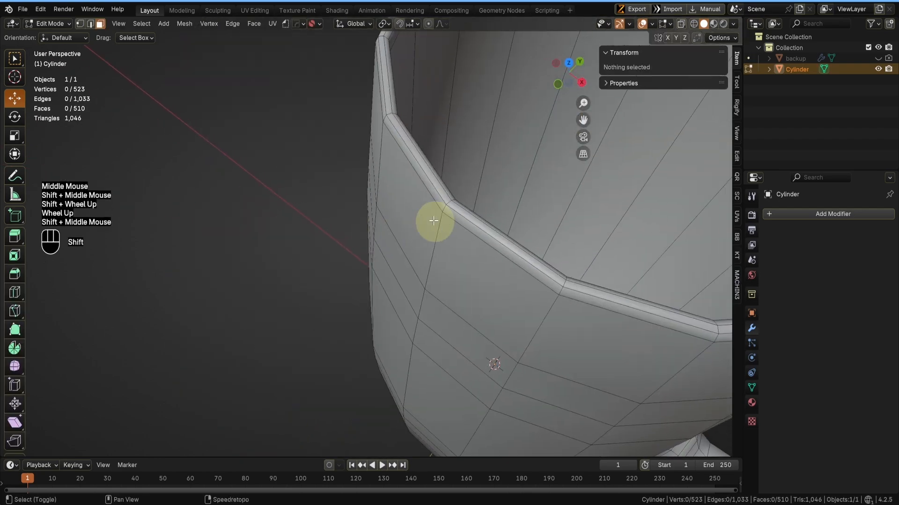
scroll(349, 253, "down", 3)
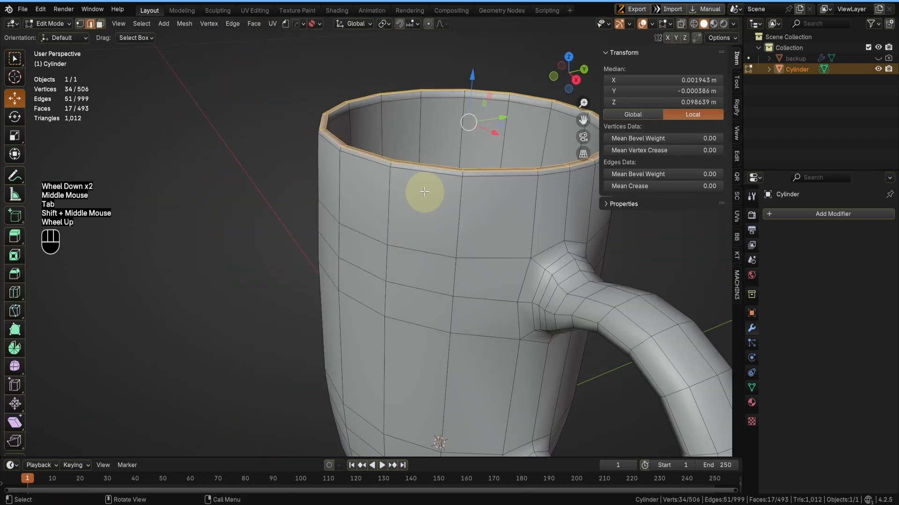
- Undo a trial dissolve of the loop just below the rim and dissolve another surplus horizontal edge loop instead
left_click(421, 182, "alt")
key("ctrl+x")
key("ctrl+z")
key("Tab")
key("Tab")
left_click(416, 262, "alt")
key("ctrl+x")
- Raise the mug's underside face by about 0.0005 m along Z
middle_click_drag(414, 283, 468, 262)
left_click(496, 257)
key("g")
key("z")
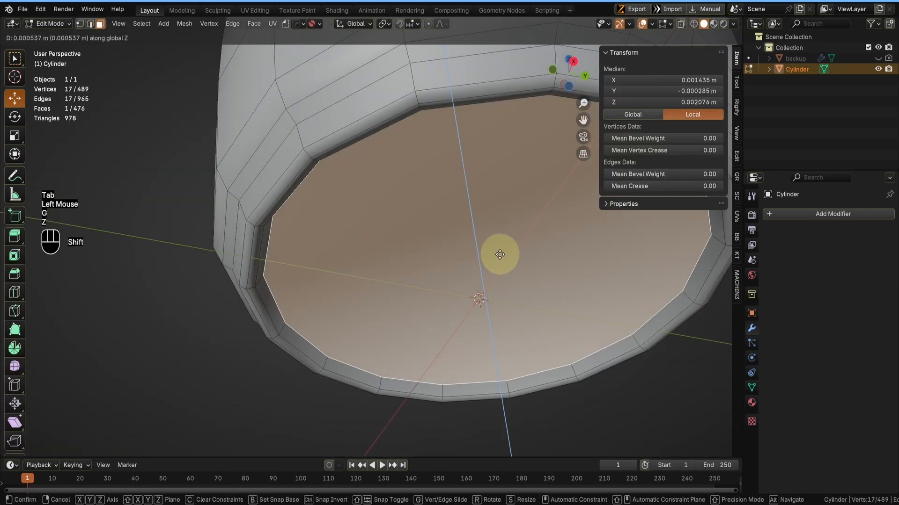
left_click(499, 255)
key("Tab")
scroll(399, 273, "down", 3)
key("Tab")
- Try to dissolve individual cross-section edge loops along the curve of the handle
middle_click_drag(335, 301, 455, 295)
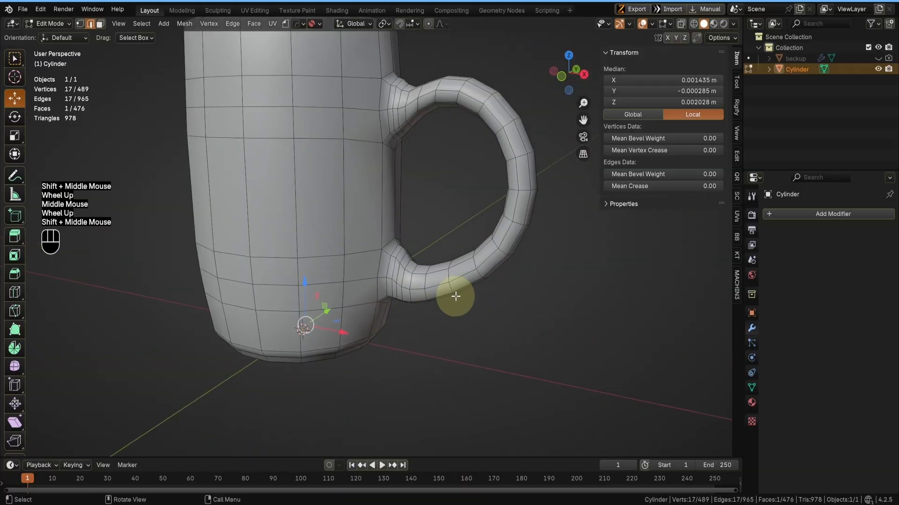
key("KP_1")
scroll(489, 304, "up", 2)
key("ctrl+x")
middle_click_drag(546, 273, 517, 330, "shift")
key("ctrl+z")
left_click(496, 305, "alt")
key("ctrl+x")
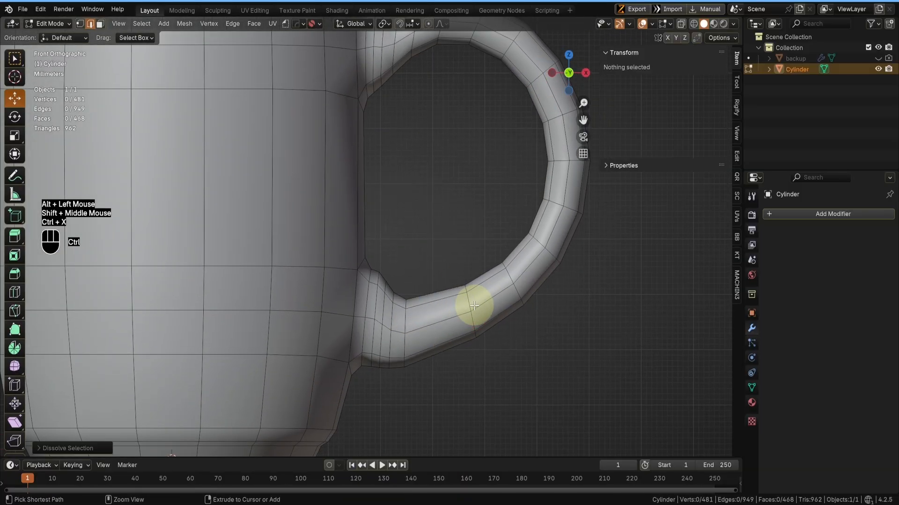
key("ctrl+z")
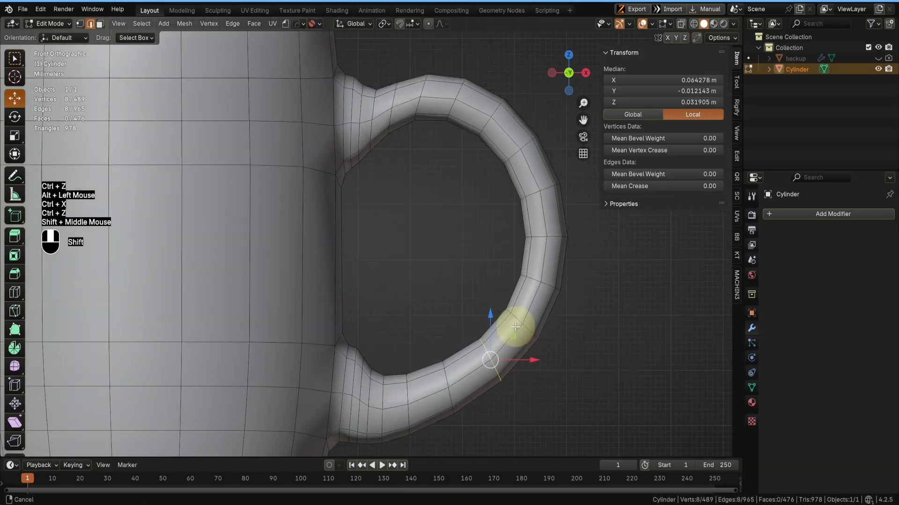
left_click(538, 241, "alt")
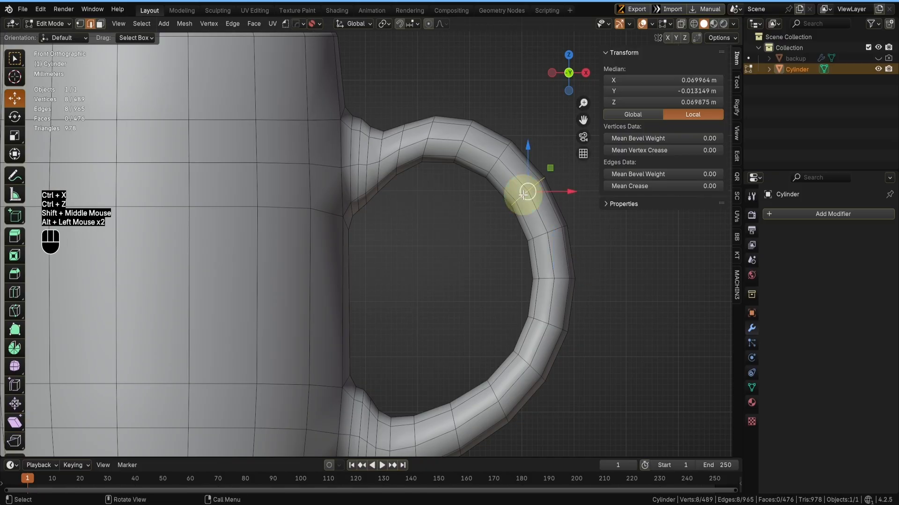
key("ctrl+x")
key("ctrl+z")
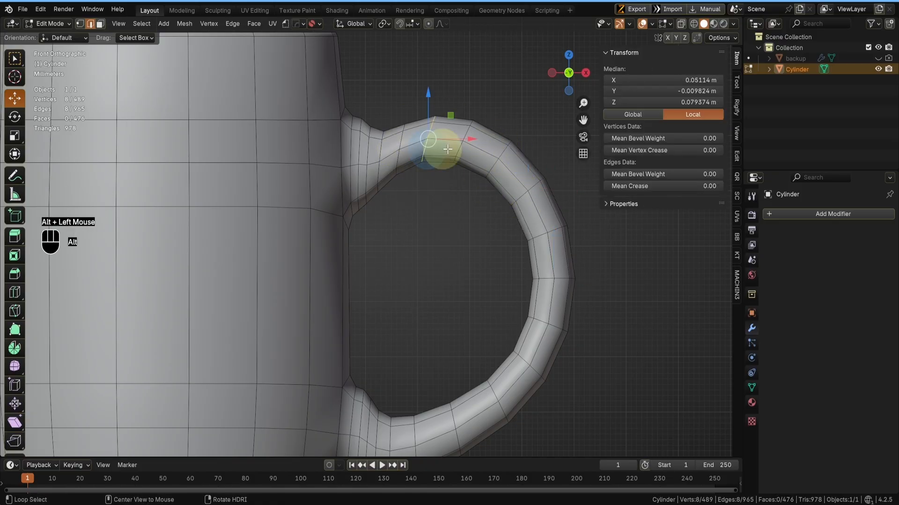
- Rotate the cross-section edge loop at the top of the handle's curve
key("r")
left_click(523, 150)
- Try to dissolve the edge loops where the handle's upper and lower ends join the body
middle_click_drag(400, 191, 425, 207, "shift")
scroll(423, 206, "up", 2)
left_click(395, 199, "alt")
scroll(414, 194, "down", 4)
middle_click_drag(385, 374, 381, 299, "shift")
scroll(380, 302, "up", 1, "shift")
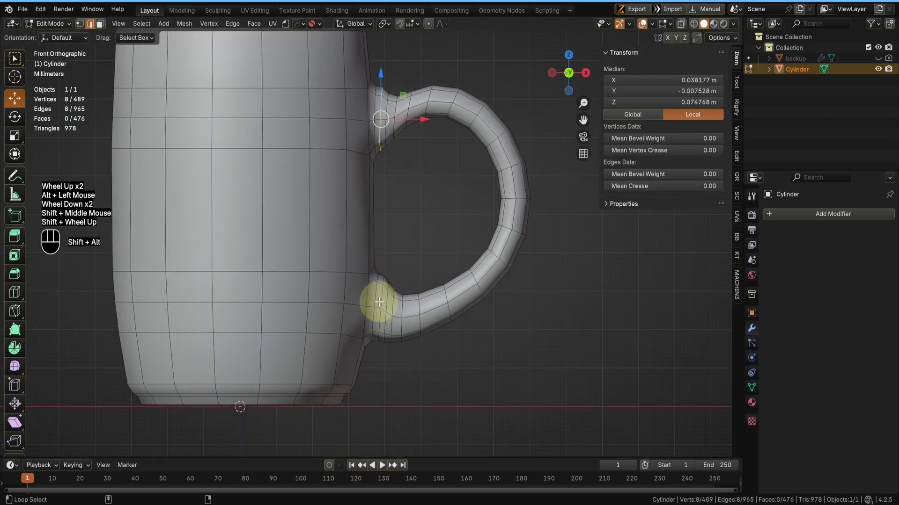
left_click(379, 302, "alt+shift")
scroll(440, 290, "up", 1)
key("ctrl+x")
middle_click_drag(437, 291, 449, 295, "shift")
key("ctrl+z")
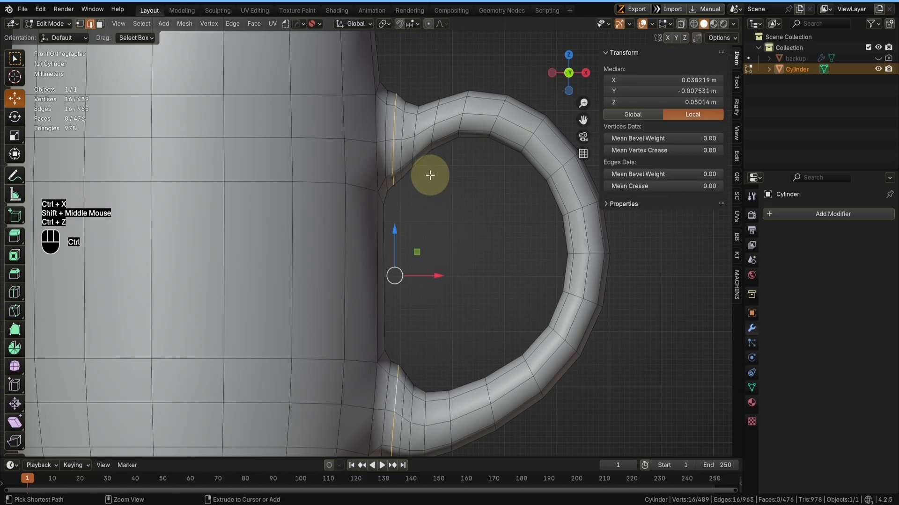
key("ctrl+x")
key("ctrl+z")
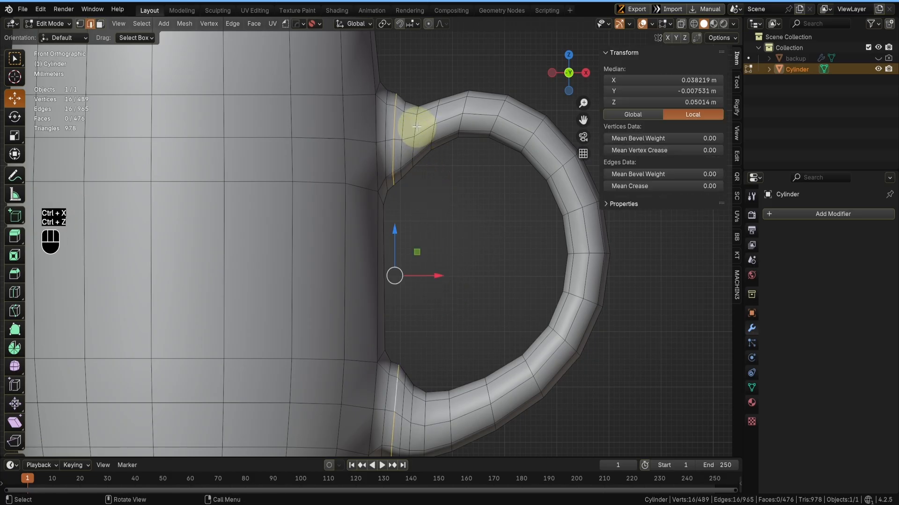
- Try to dissolve the cross-section loop at the start of the handle beside the upper joint
left_click(416, 126, "alt")
key("ctrl+x")
key("ctrl+z")
- Try to dissolve the edge loop running along the inner side of the handle's opening
middle_click_drag(461, 328, 389, 281, "shift")
scroll(389, 276, "up", 1)
left_click(384, 211, "alt")
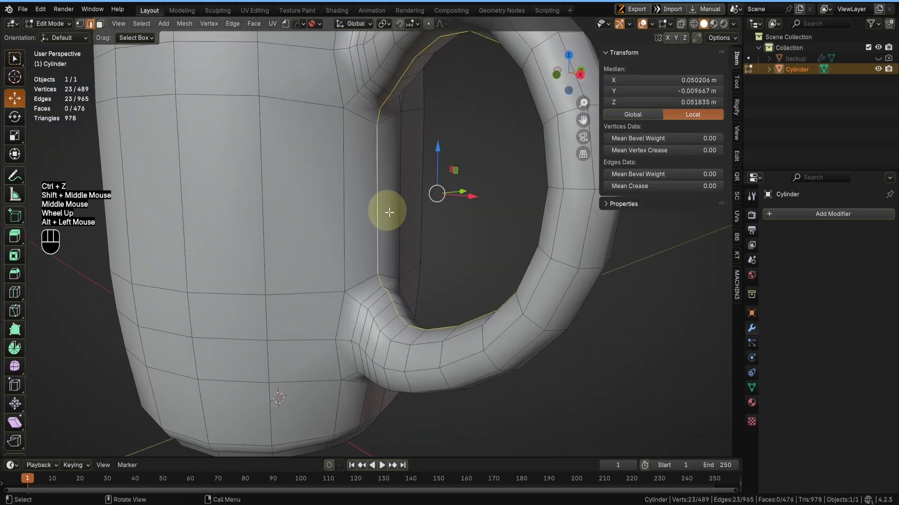
scroll(389, 212, "down", 2)
key("ctrl+x")
middle_click_drag(393, 225, 413, 245)
key("ctrl+z")
- Dissolve the surplus edge loops around the mug and handle to lighten the low-poly mesh further
middle_click_drag(417, 205, 427, 299, "shift")
scroll(428, 299, "up", 2)
middle_click_drag(417, 243, 365, 256)
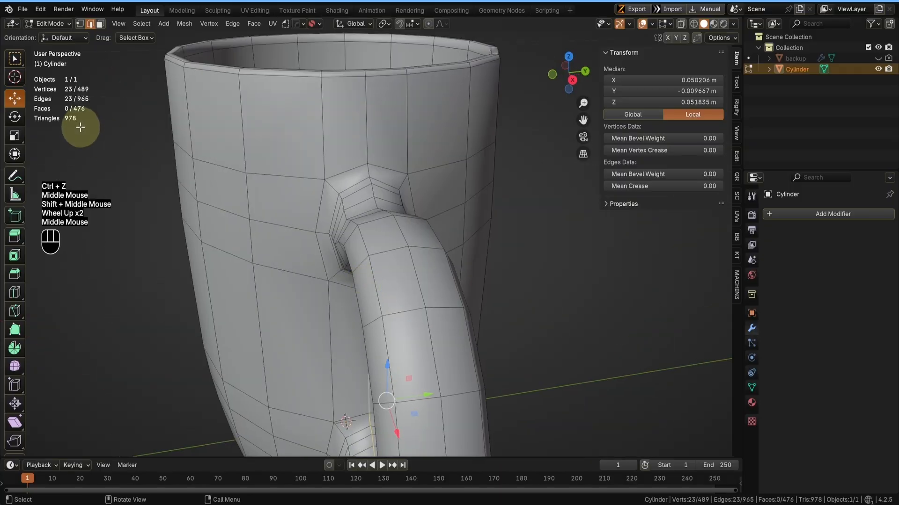
middle_click_drag(79, 127, 321, 237)
left_click(418, 227, "alt")
scroll(417, 227, "down", 2)
key("ctrl+x")
middle_click_drag(418, 227, 453, 249)
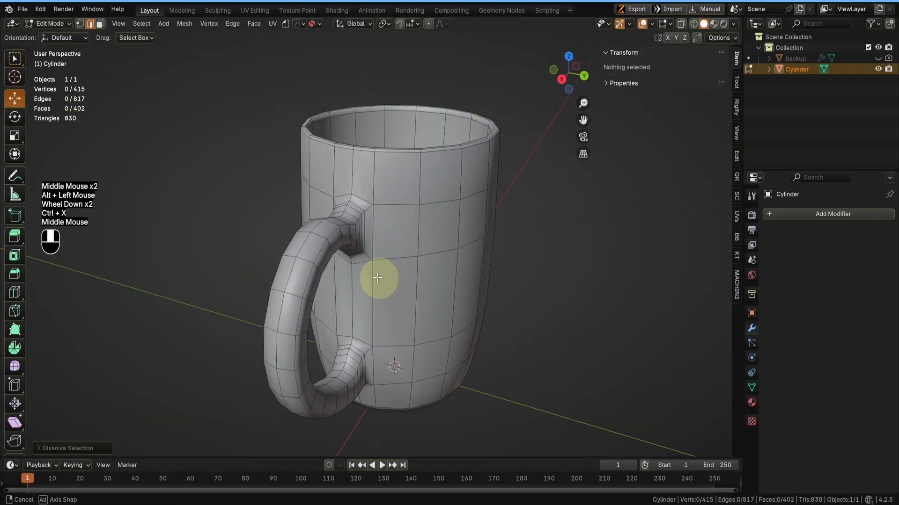
- Check the reduced mug's shading in Object Mode against its mesh in Edit Mode, and save the file
key("Tab")
middle_click_drag(454, 188, 486, 201)
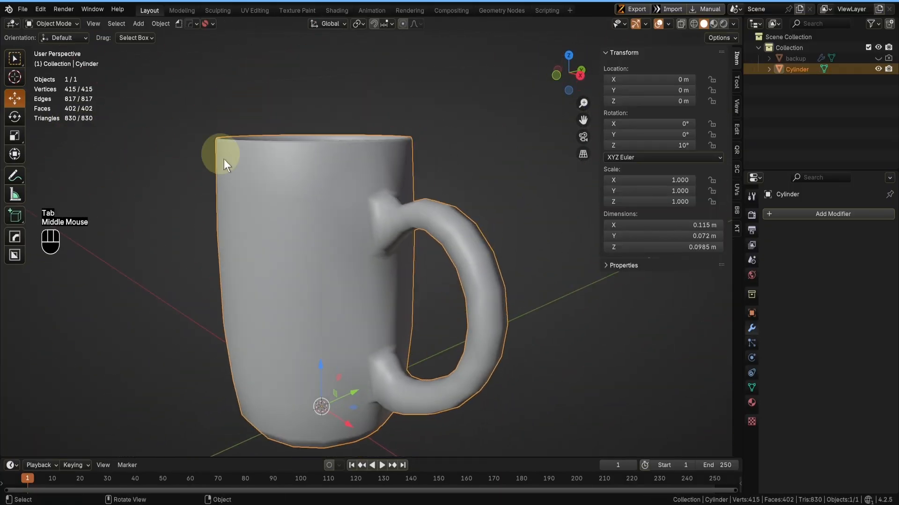
scroll(431, 304, "up", 1, "shift")
key("Tab")
middle_click_drag(442, 343, 496, 304, "shift")
key("Tab")
key("ctrl+s")
- Inspect the reduced mug's edge flow and silhouette around the body and handle, finishing in Object Mode
middle_click_drag(449, 286, 492, 353, "shift")
key("Tab")
middle_click_drag(491, 353, 451, 244)
scroll(440, 295, "up", 1)
key("Tab")
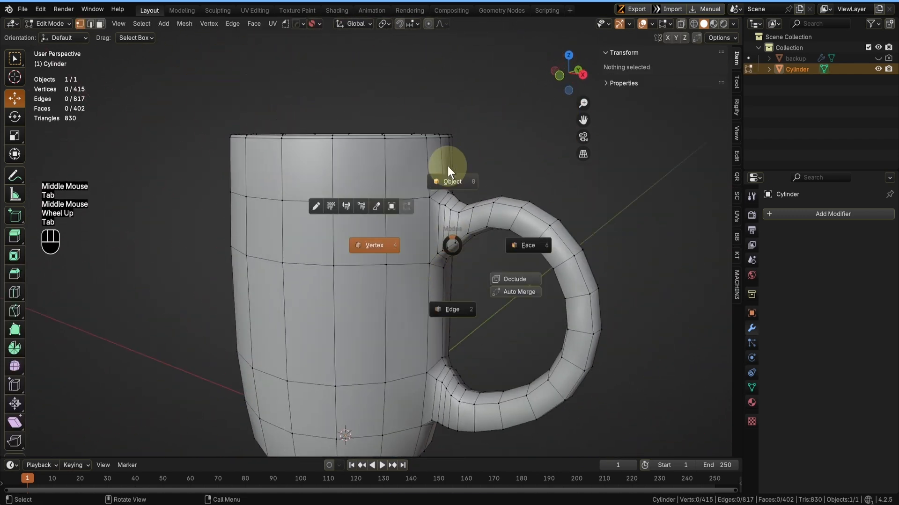
mouse_move(447, 281)
middle_mouse_down()
mouse_move(389, 282)
mouse_move(403, 259)
mouse_move(429, 322)
middle_mouse_up()
scroll(390, 282, "down", 2)
scroll(404, 260, "up", 1)
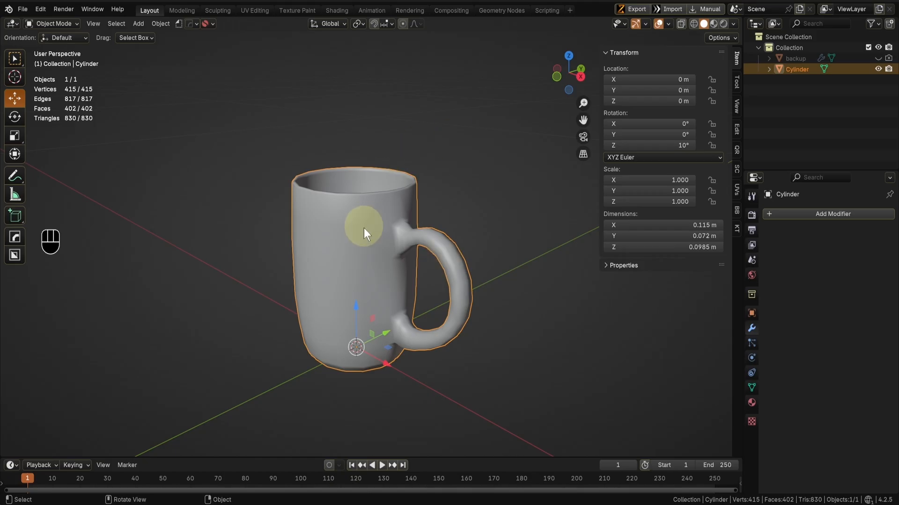
- Duplicate the low-poly mug in place and rename the copy Mug_high
left_click_drag(465, 241, 433, 209)
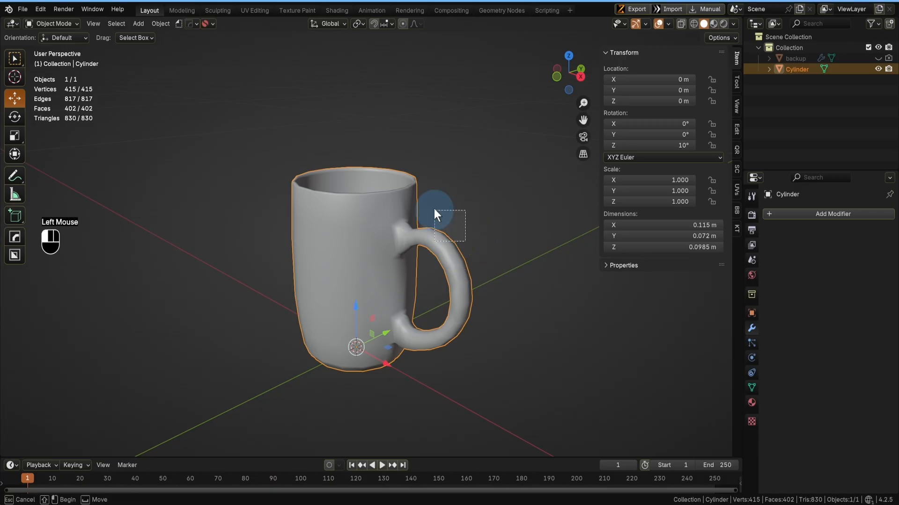
key("shift+d")
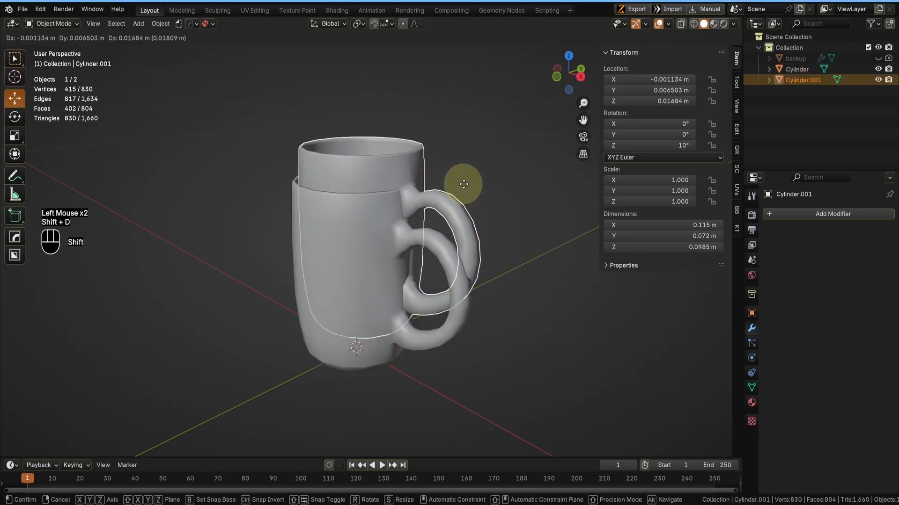
key("Escape")
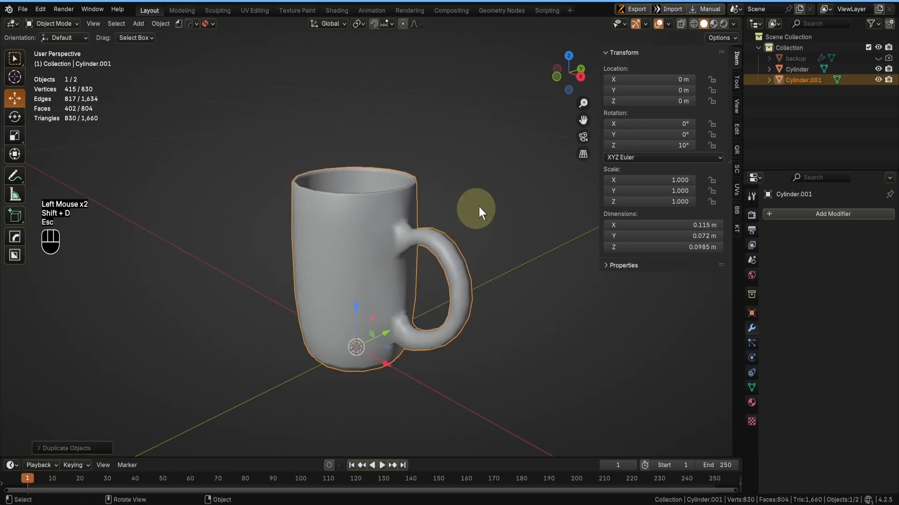
double_click(809, 80)
left_click(814, 80)
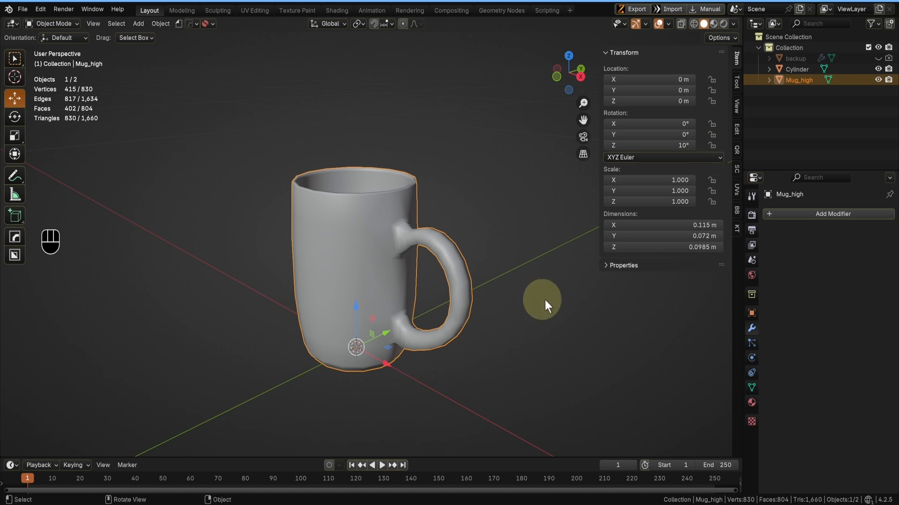
- Rename the original Cylinder object Mug_low and hide it in the viewport
left_click(799, 69)
key("F2")
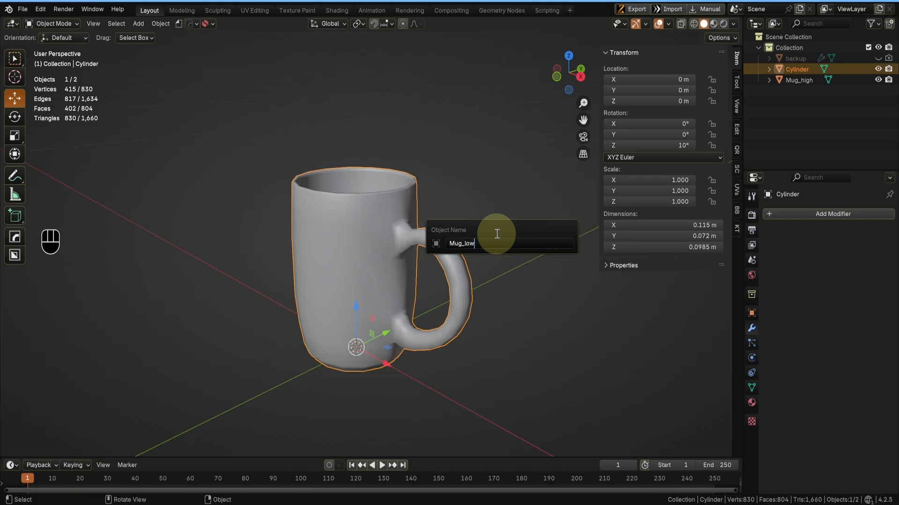
key("Return")
left_click(878, 80)
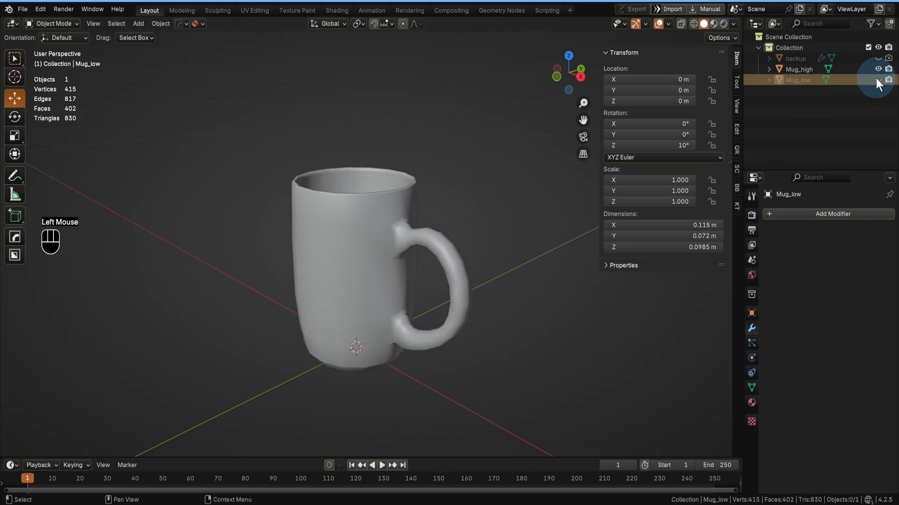
- Select Mug_high, switch it to Sculpt Mode and enable Emulate 3 Button Mouse
left_click(805, 69)
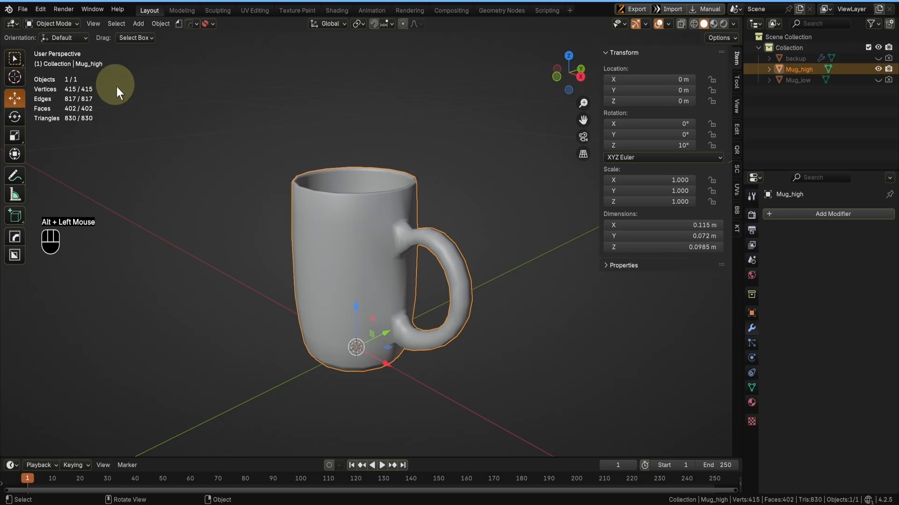
key("Tab")
left_click(270, 246)
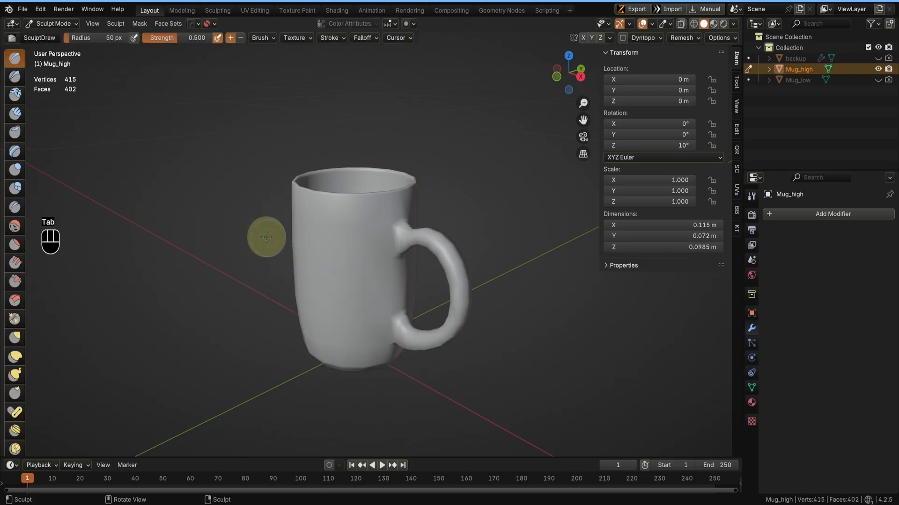
key("q")
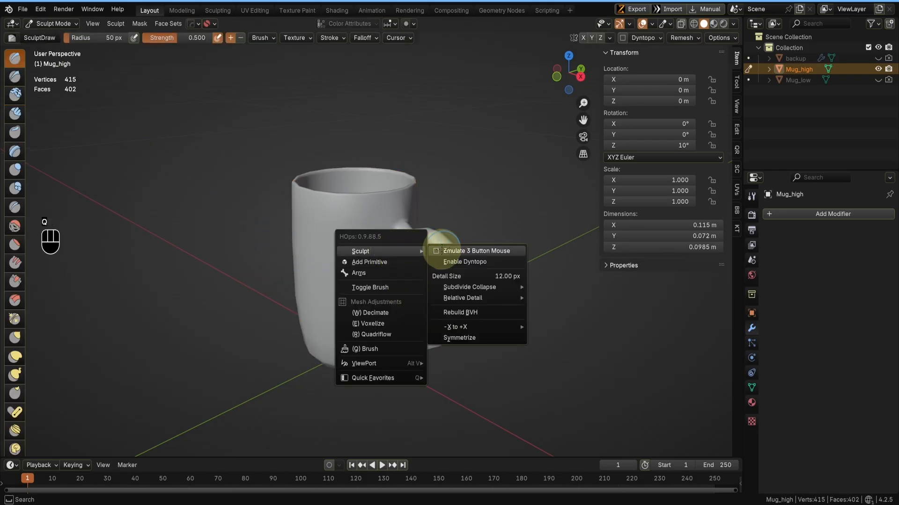
left_click(437, 252)
middle_click_drag(435, 250, 468, 230)
middle_click_drag(468, 230, 459, 285)
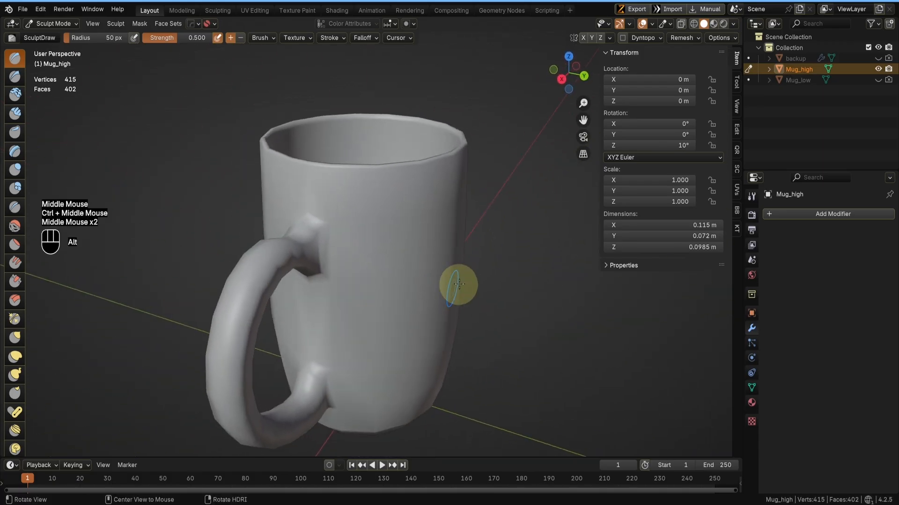
- Add a Multiresolution modifier to Mug_high and subdivide it three times to sculpt level 3
left_click(819, 214)
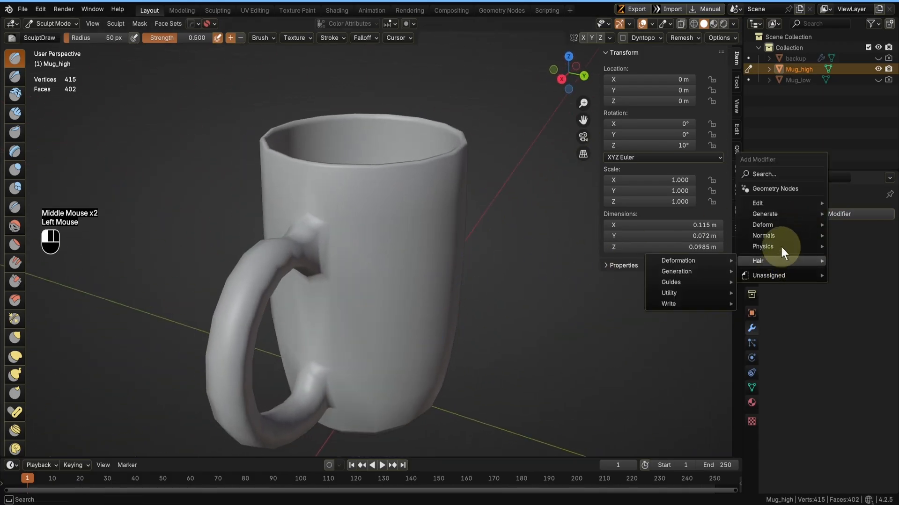
mouse_move(768, 213)
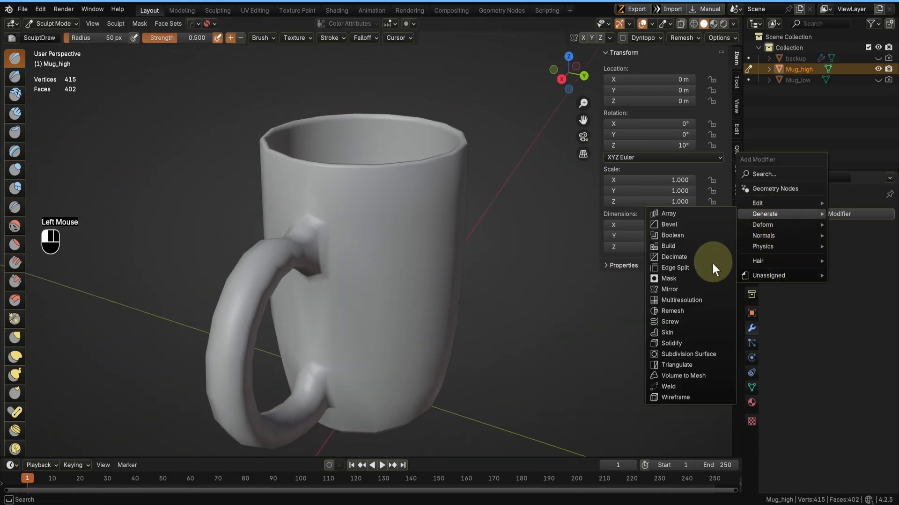
left_click(700, 299)
middle_click_drag(634, 297, 521, 269)
left_click(836, 327)
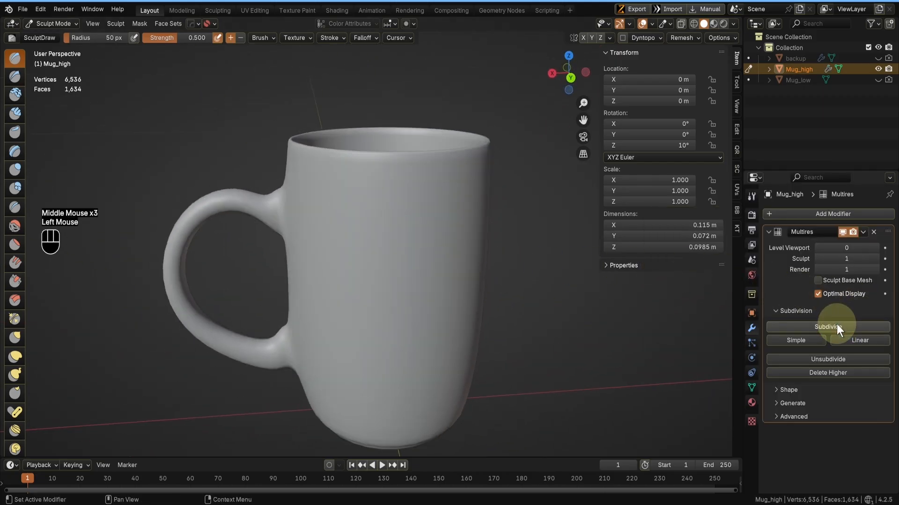
left_click(833, 327)
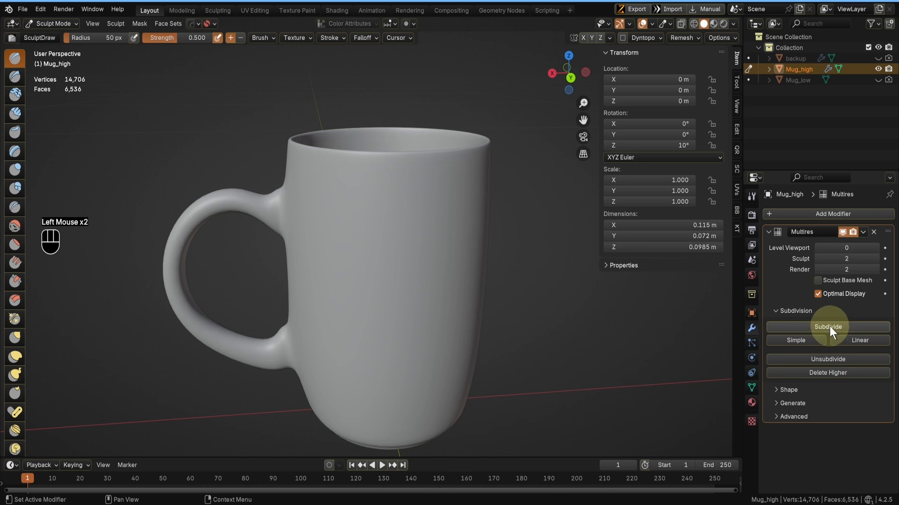
left_click(829, 327)
mouse_move(555, 327)
middle_mouse_down("alt")
mouse_move(450, 295)
mouse_move(487, 269)
mouse_move(521, 297)
middle_mouse_up("alt")
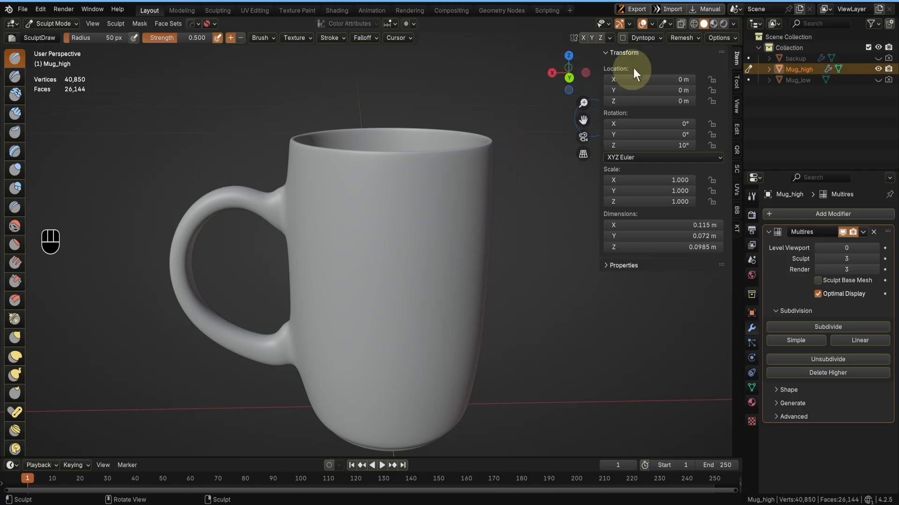
- Turn on the wireframe overlay and subdivide the Multiresolution modifier once more to level 4
left_click(651, 24)
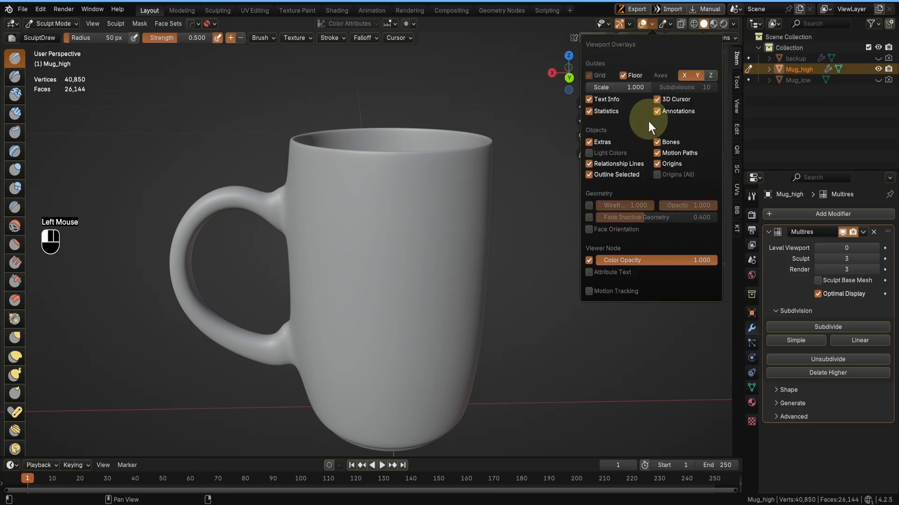
left_click(589, 206)
middle_click_drag(468, 253, 449, 283, "alt")
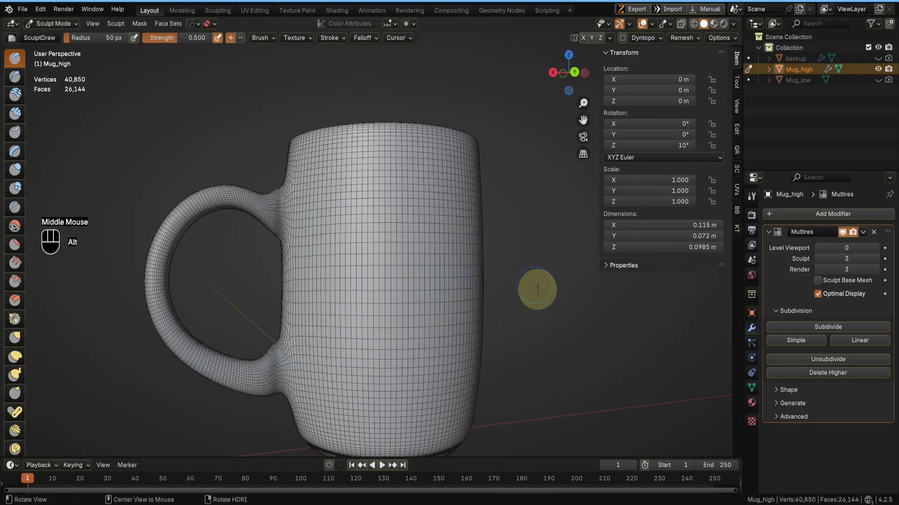
left_click(839, 327)
mouse_move(626, 345)
middle_mouse_down("alt")
mouse_move(581, 321)
mouse_move(511, 335)
middle_mouse_up("alt")
middle_click_drag(522, 292, 497, 321, "alt")
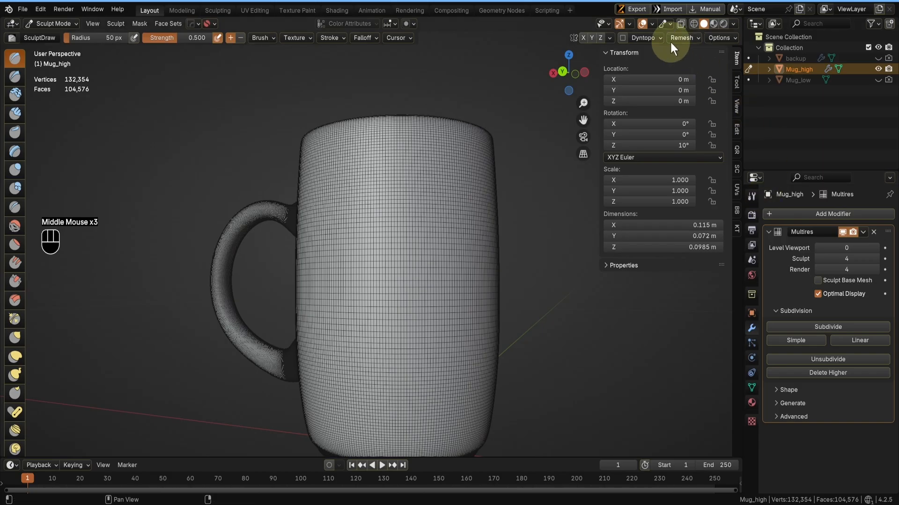
- Turn off the wireframe overlay to show Mug_high's smooth surface
left_click(653, 24)
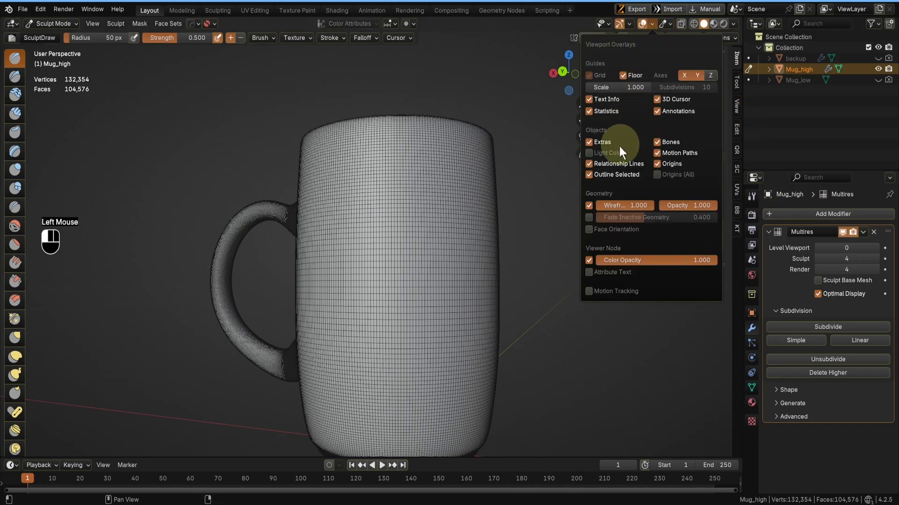
left_click(587, 201)
middle_click_drag(521, 242, 482, 297, "alt")
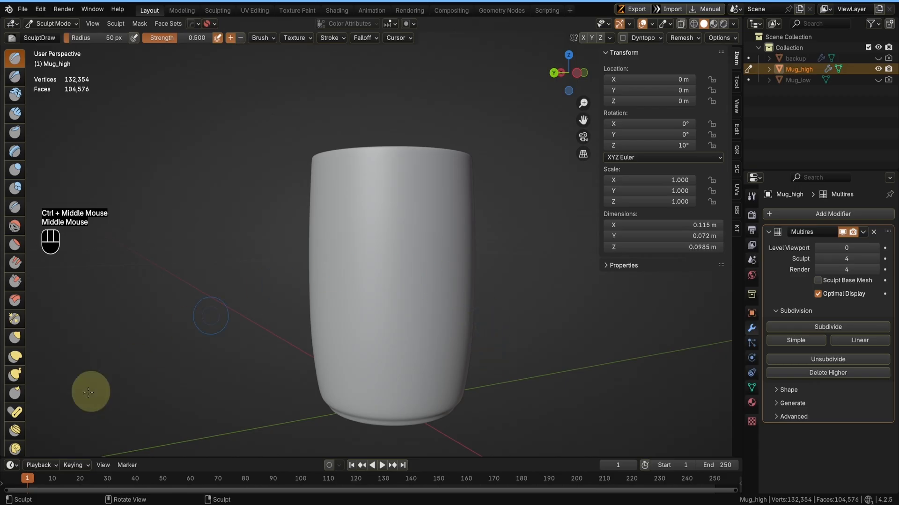
- Try a Clay brush stroke on the side of the mug's body, and undo it
left_click(16, 95)
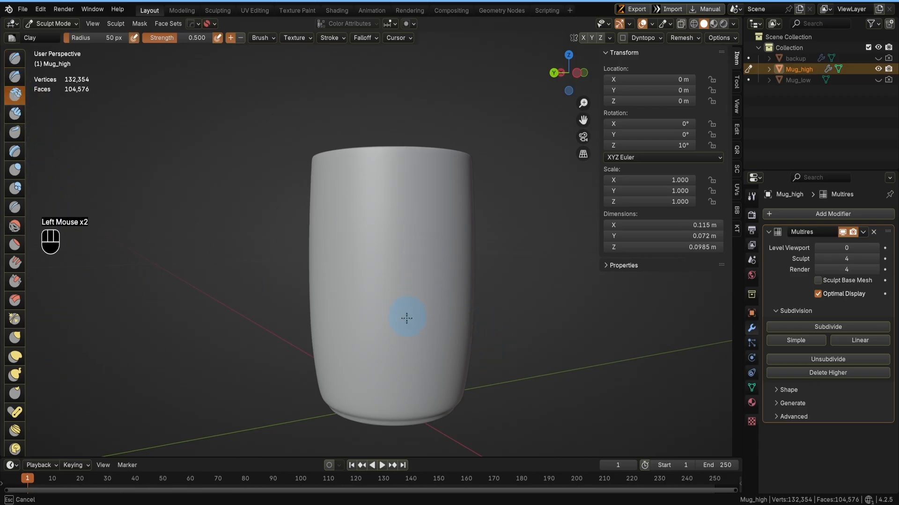
left_click_drag(389, 265, 390, 280)
middle_click_drag(392, 314, 479, 322)
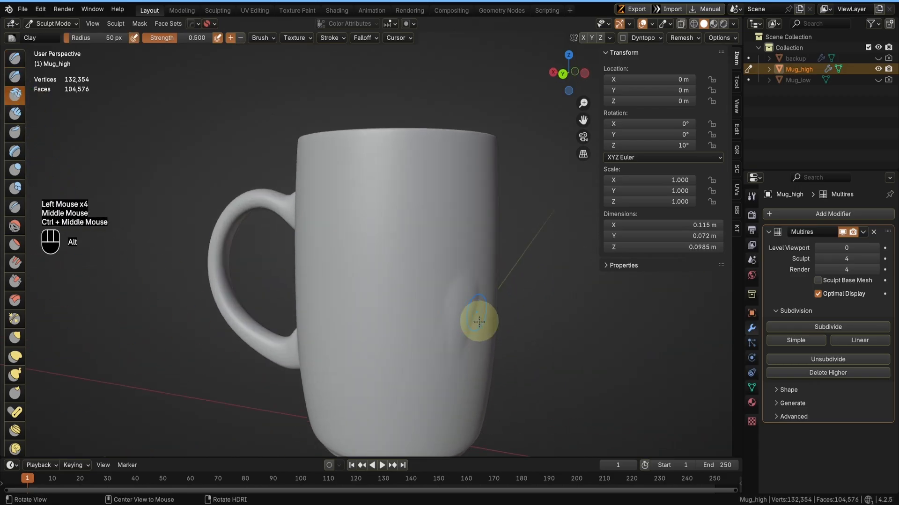
mouse_move(514, 365)
middle_mouse_down()
mouse_move(451, 291)
mouse_move(525, 280)
mouse_move(502, 321)
mouse_move(485, 298)
middle_mouse_up()
key("ctrl+z")
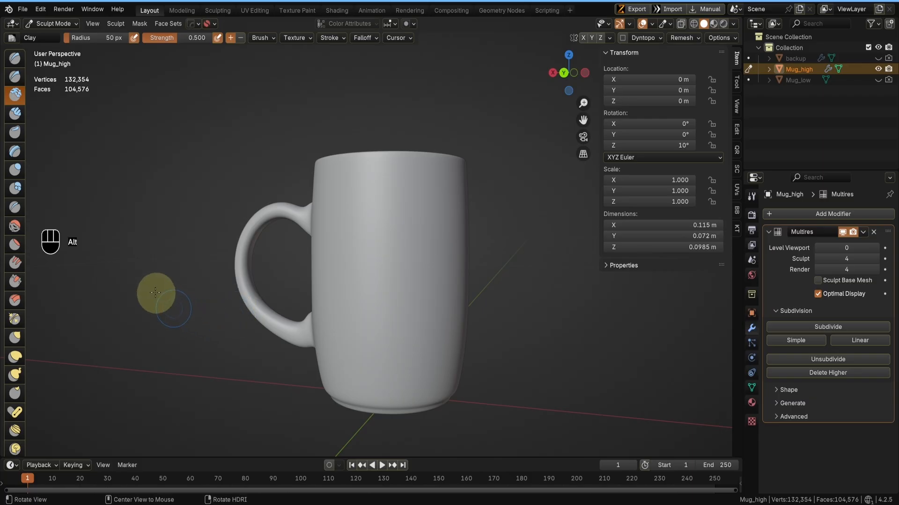
- Show the names beside the sculpting brushes and set the mug in Front Orthographic view
middle_click_drag(156, 292, 184, 311)
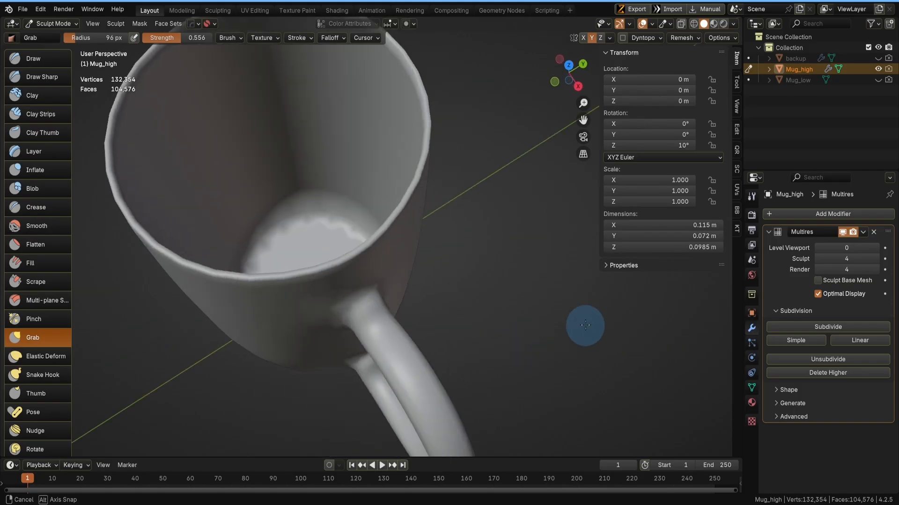
middle_click_drag(585, 326, 534, 311)
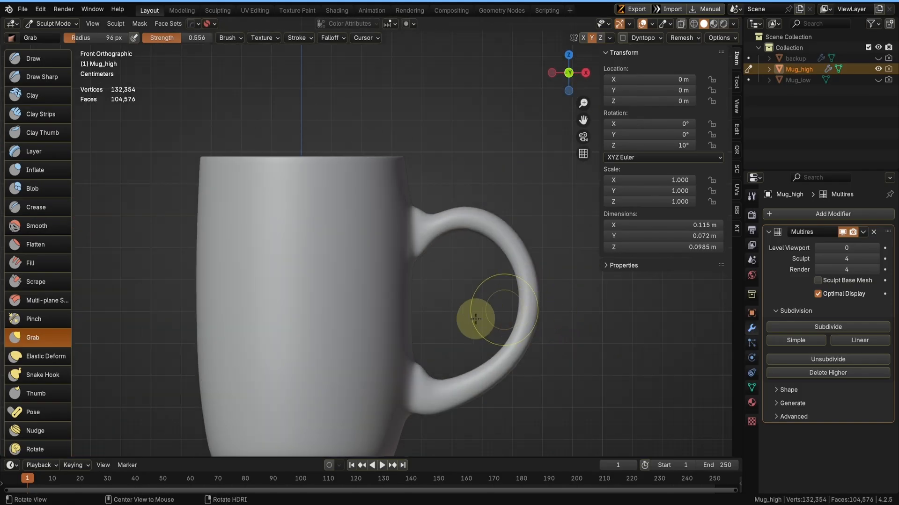
middle_click_drag(475, 319, 525, 321, "shift")
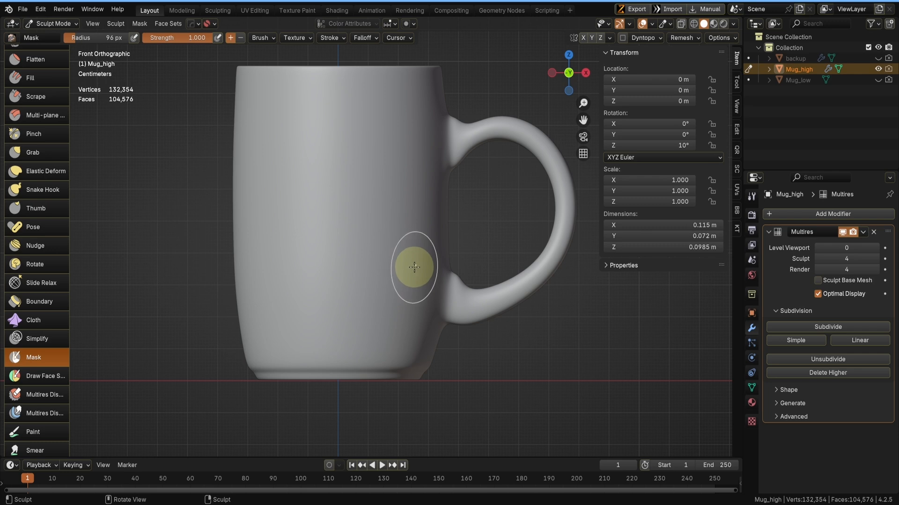
- Clear the assigned image texture Texture.001 from the Mask brush and reopen its texture settings
left_click(737, 82)
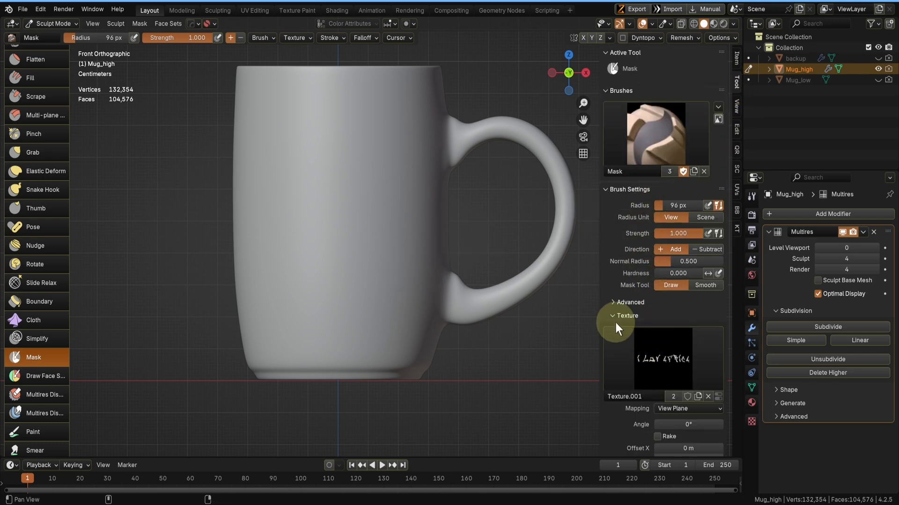
scroll(627, 313, "down", 4)
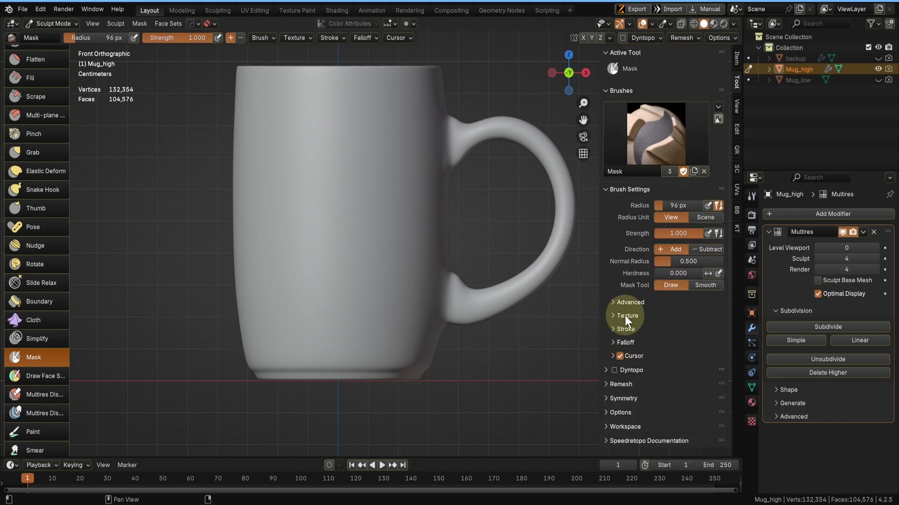
left_click(613, 315)
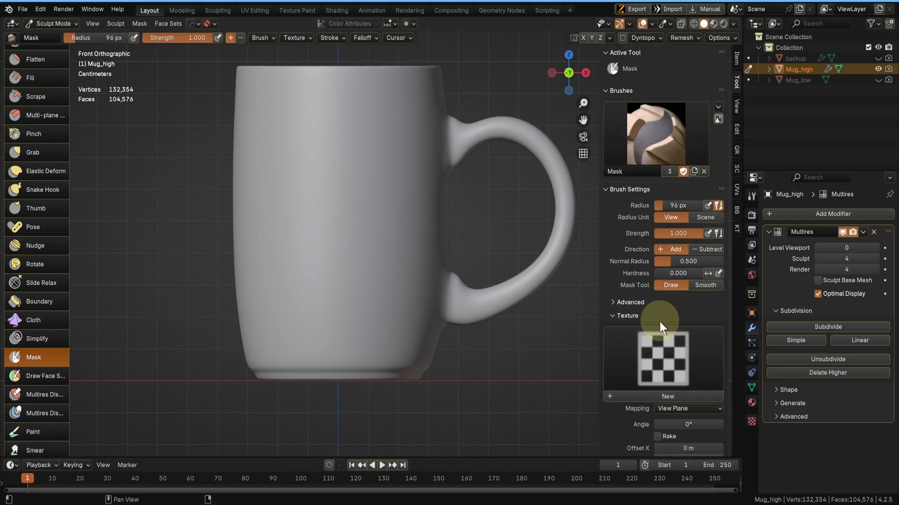
- Create a new image texture for the Mask brush and load B.psd from the Desktop folder Todo\A into it
left_click(699, 400)
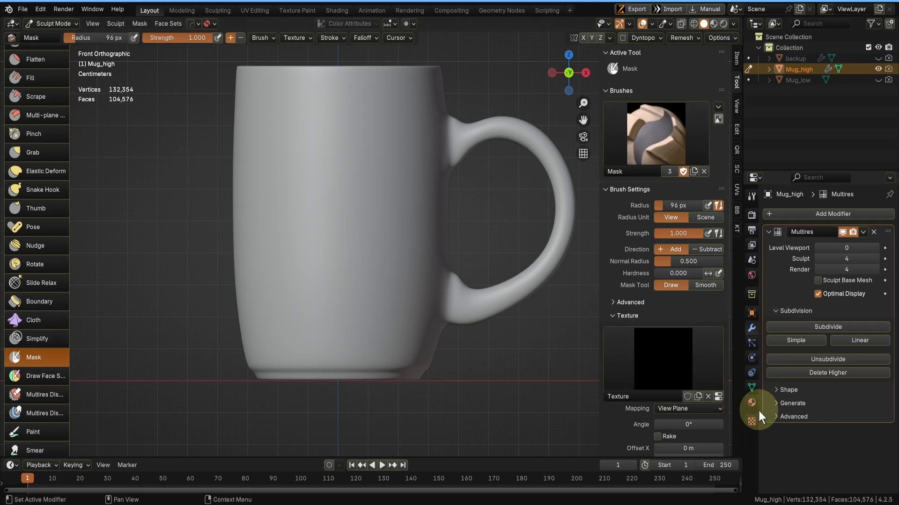
left_click(752, 421)
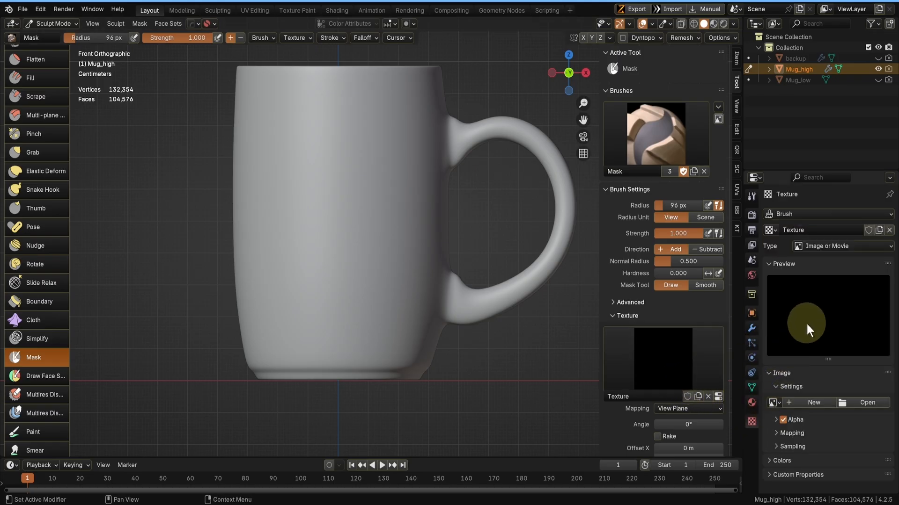
left_click(851, 401)
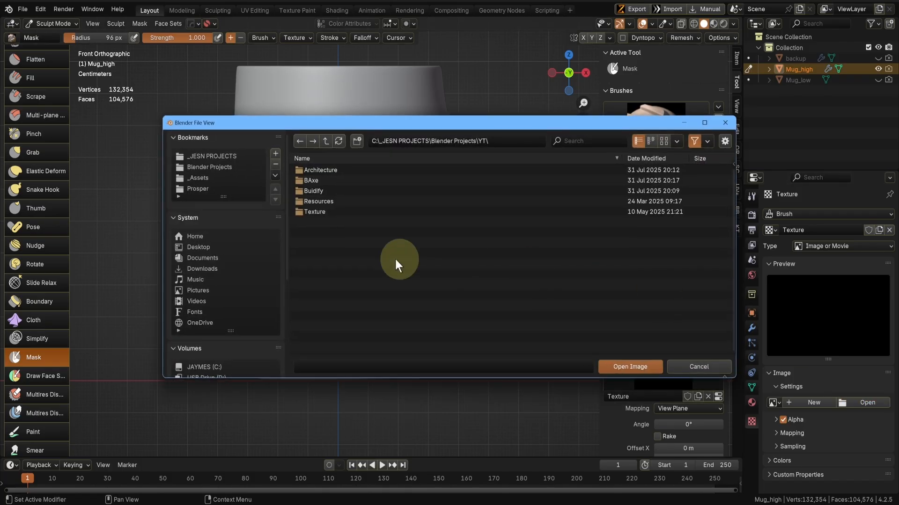
left_click(207, 246)
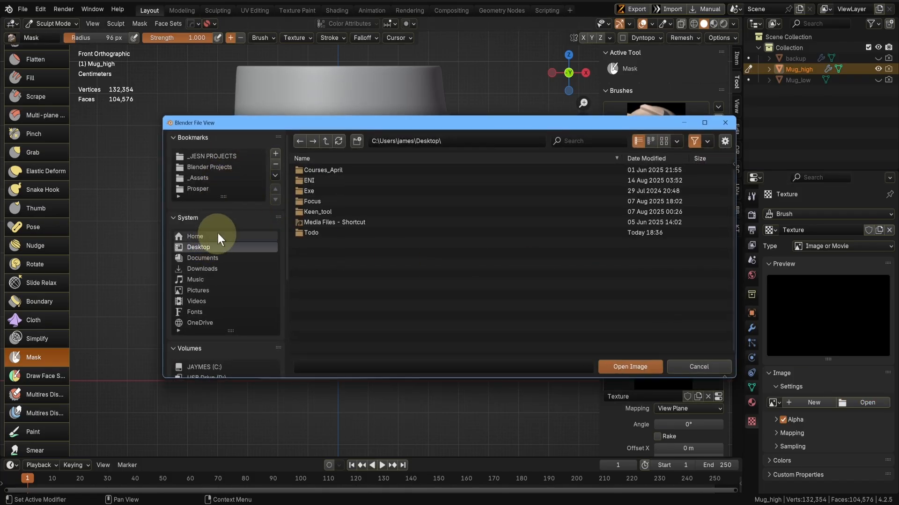
double_click(330, 233)
double_click(333, 187)
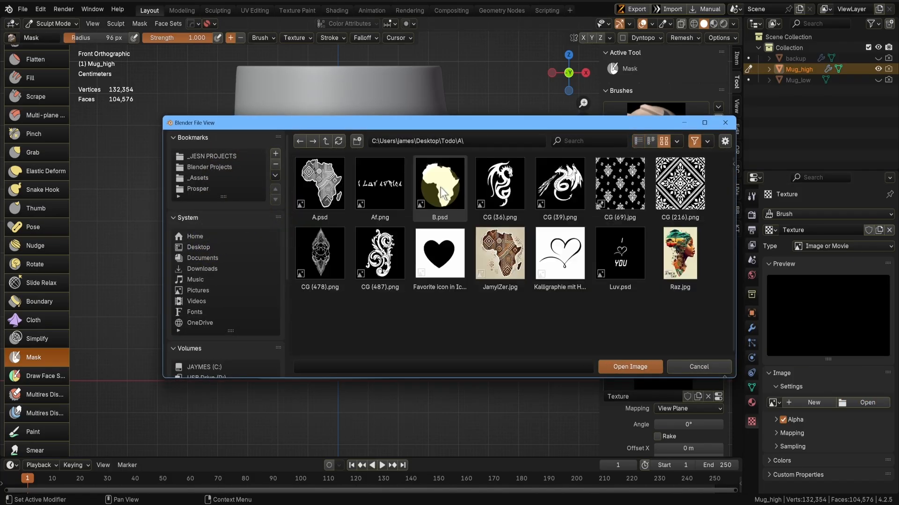
left_click(635, 367)
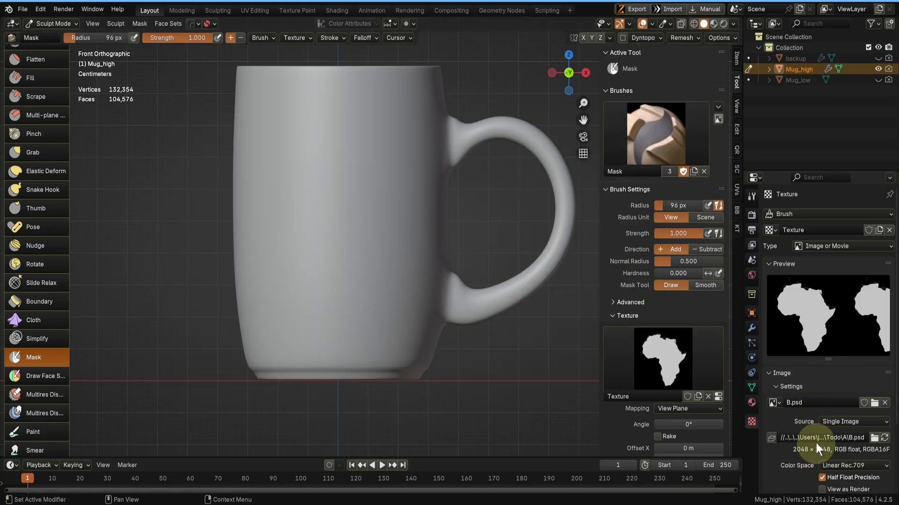
- Set the Mask brush's radius to 288 px and its texture mapping to View Plane
key("f")
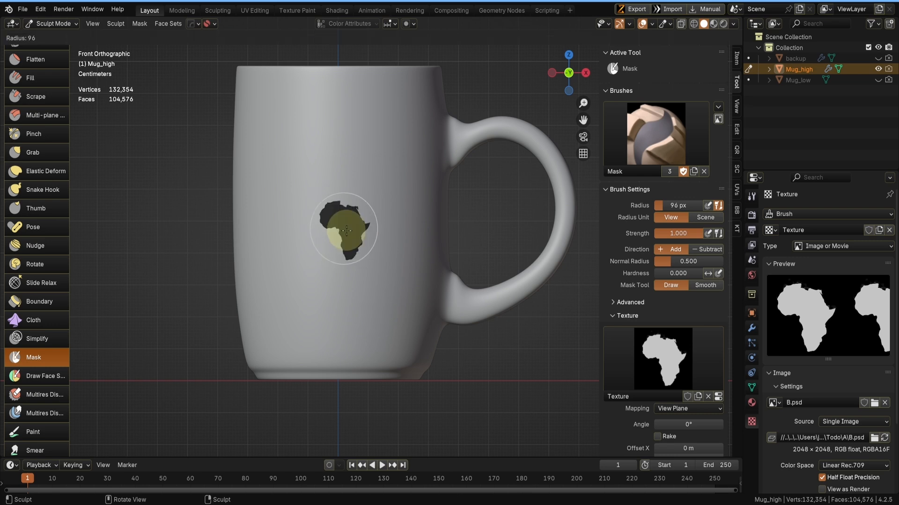
left_click(412, 323)
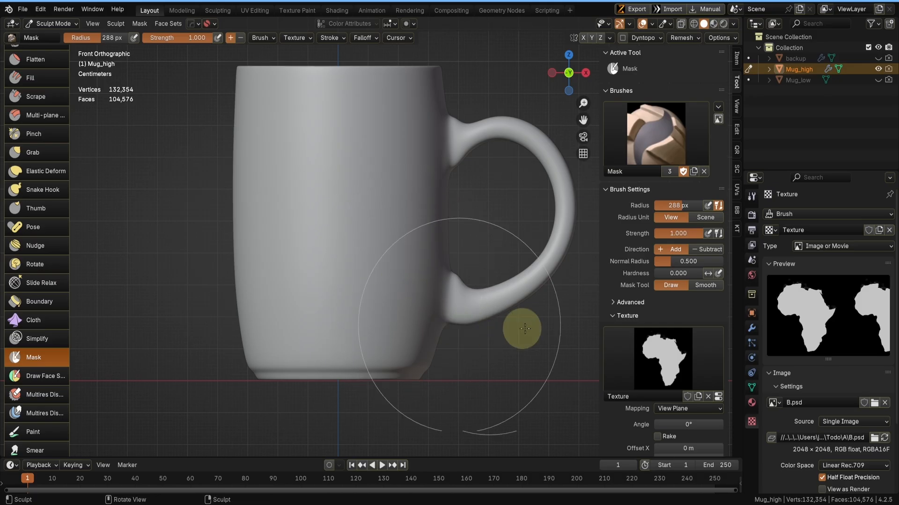
scroll(609, 290, "down", 3)
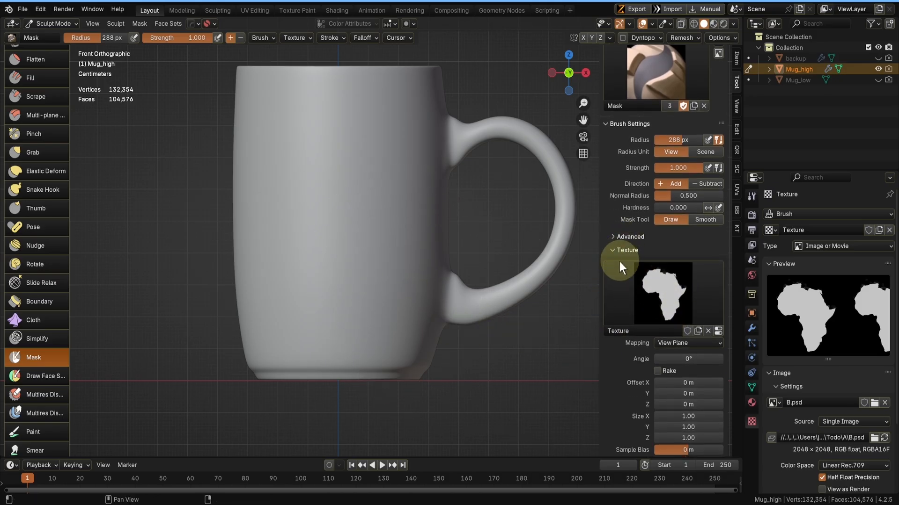
middle_click_drag(619, 342, 629, 288)
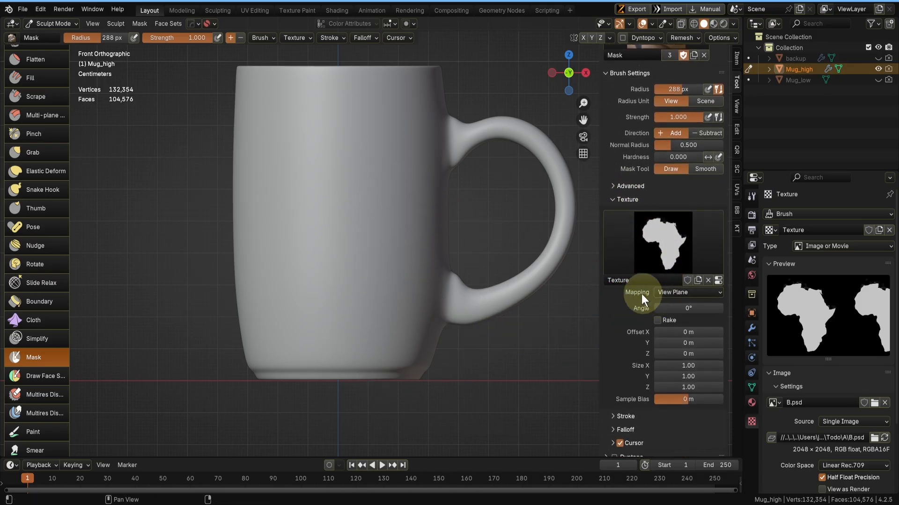
left_click(625, 201)
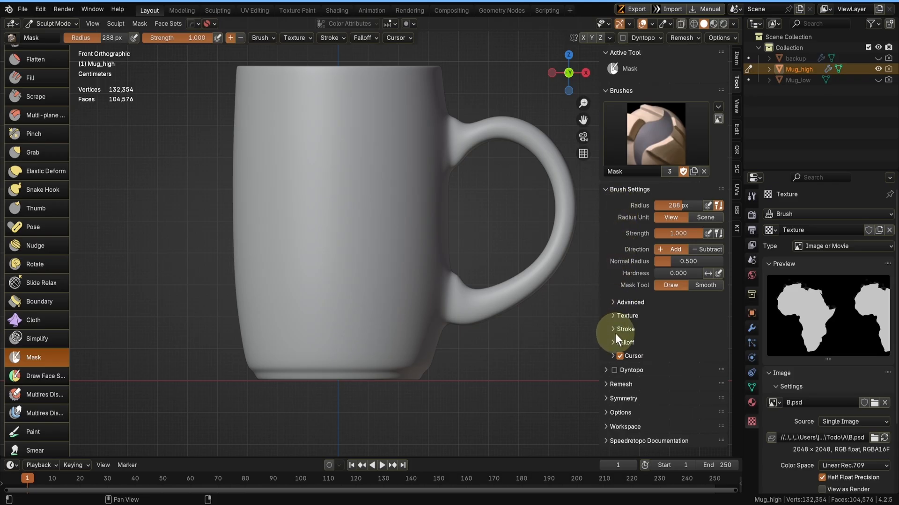
left_click(614, 316)
scroll(684, 325, "down", 4)
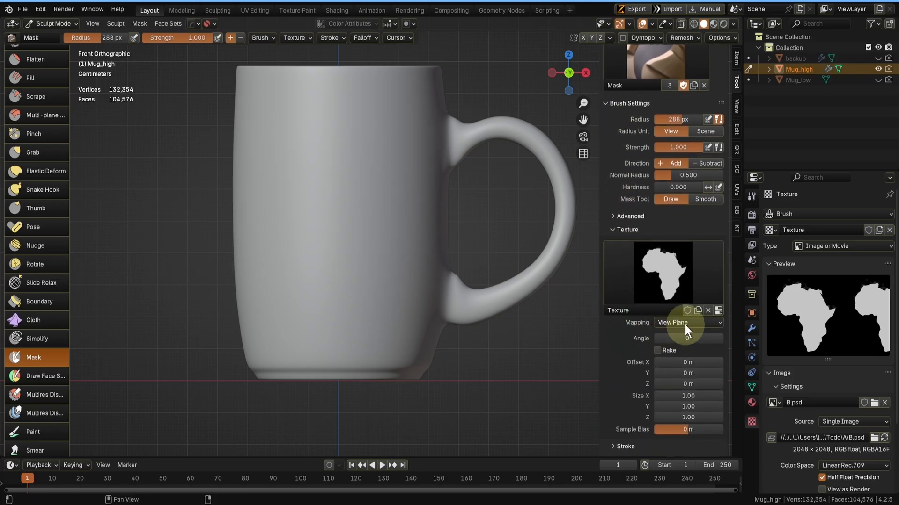
left_click(684, 324)
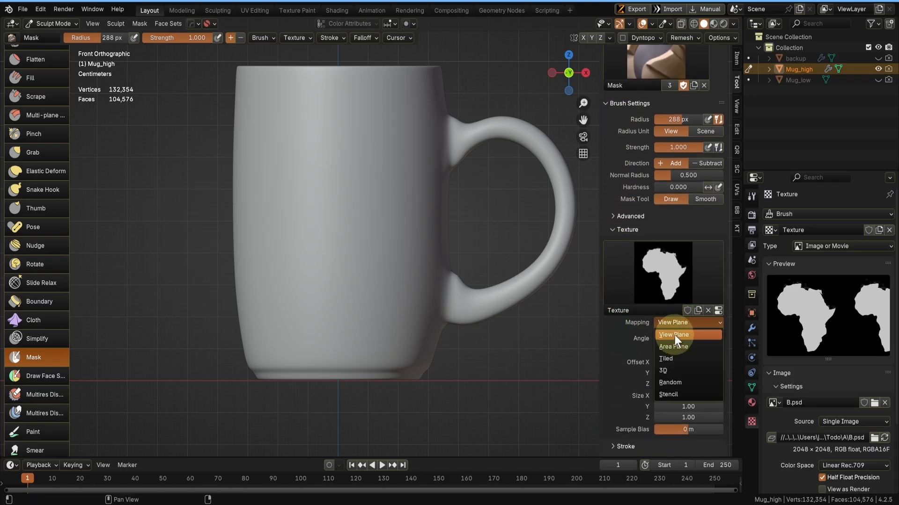
left_click(675, 336)
scroll(619, 390, "down", 5)
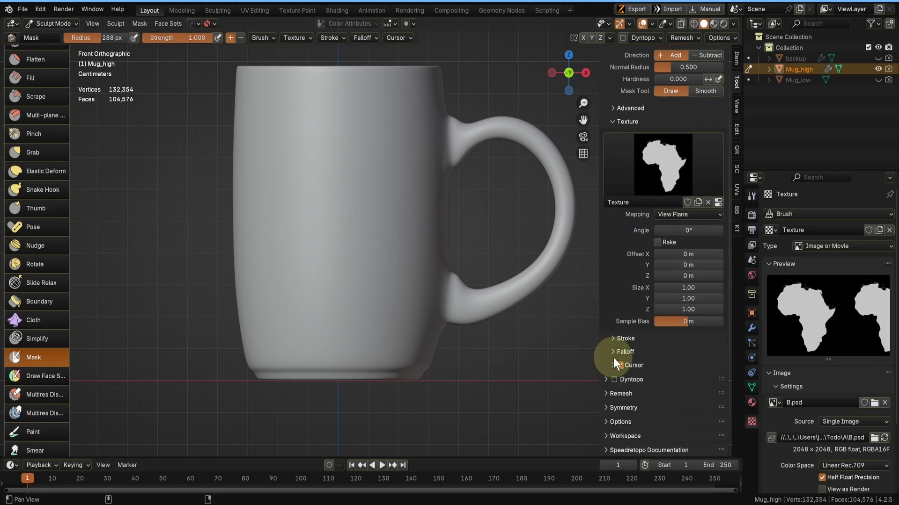
- Set the Mask brush's stroke method to Anchored and its falloff curve to Constant
left_click(616, 337)
scroll(611, 372, "down", 2)
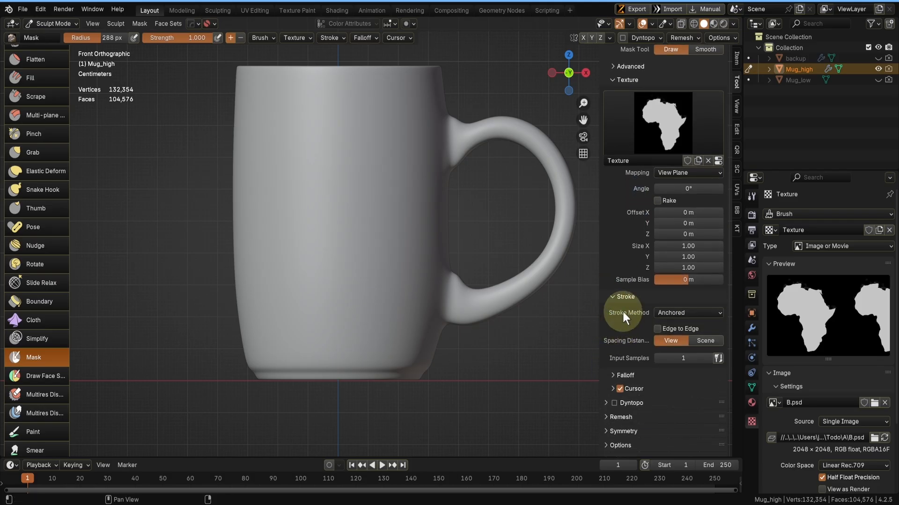
left_click(678, 312)
left_click(670, 365)
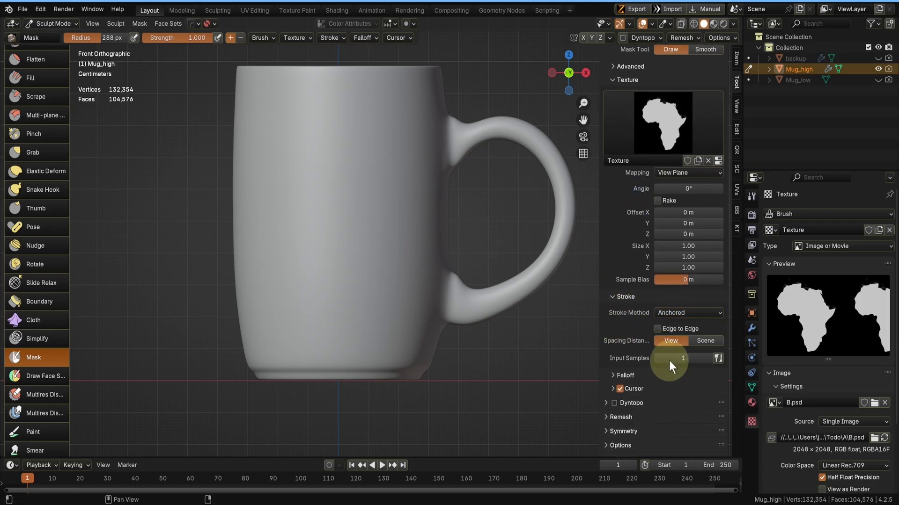
scroll(612, 300, "down", 2)
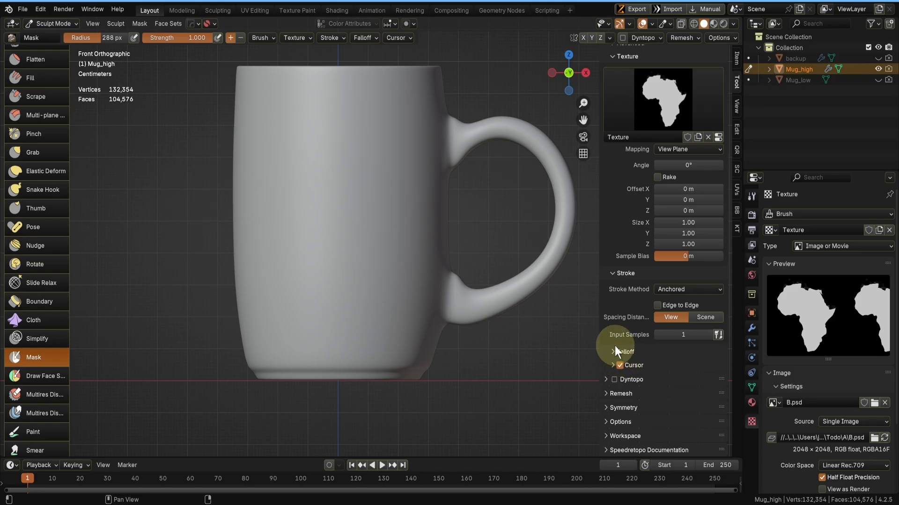
left_click(616, 352)
left_click(648, 369)
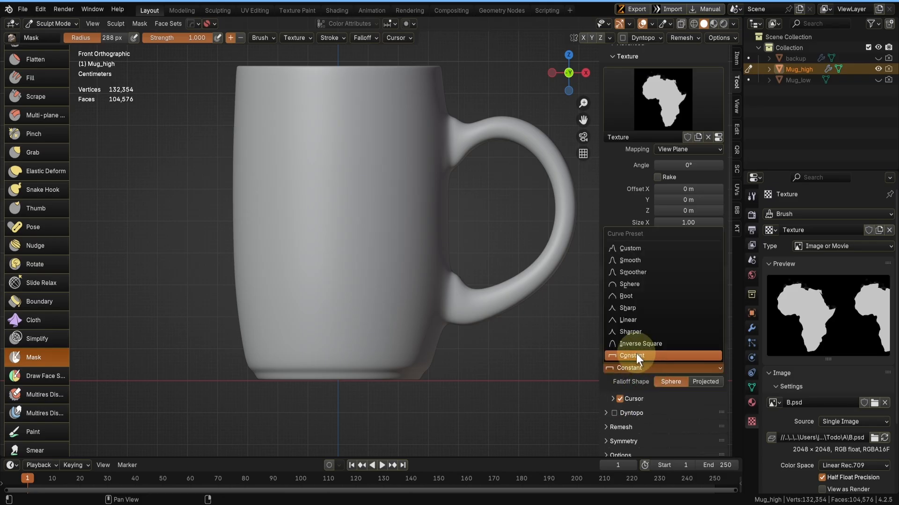
left_click(636, 355)
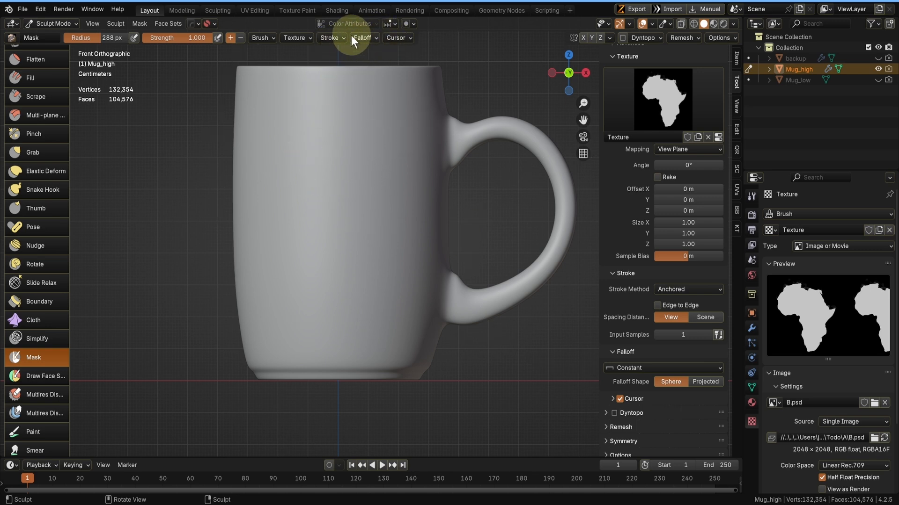
- Restrict the Mask brush to front faces only and stamp the Africa-shaped mask onto the front of the mug's body
left_click(270, 37)
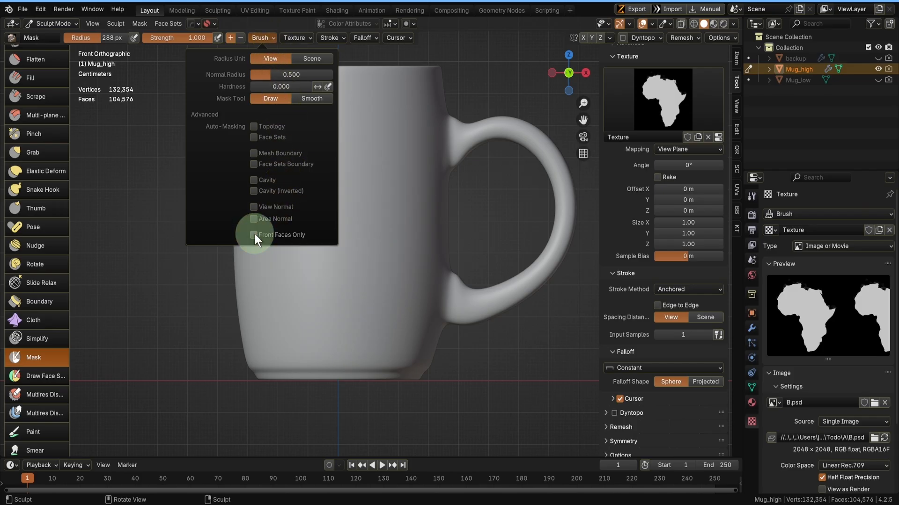
left_click_drag(321, 201, 333, 297)
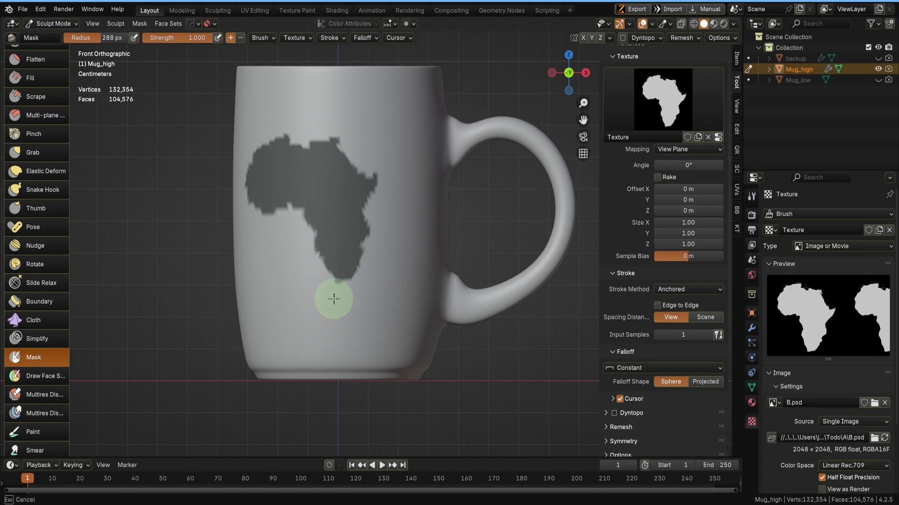
- Inspect the inside of the mug, undo the Africa mask stroke and return to the front view
mouse_move(190, 210)
middle_mouse_down()
mouse_move(209, 331)
mouse_move(397, 385)
middle_mouse_up()
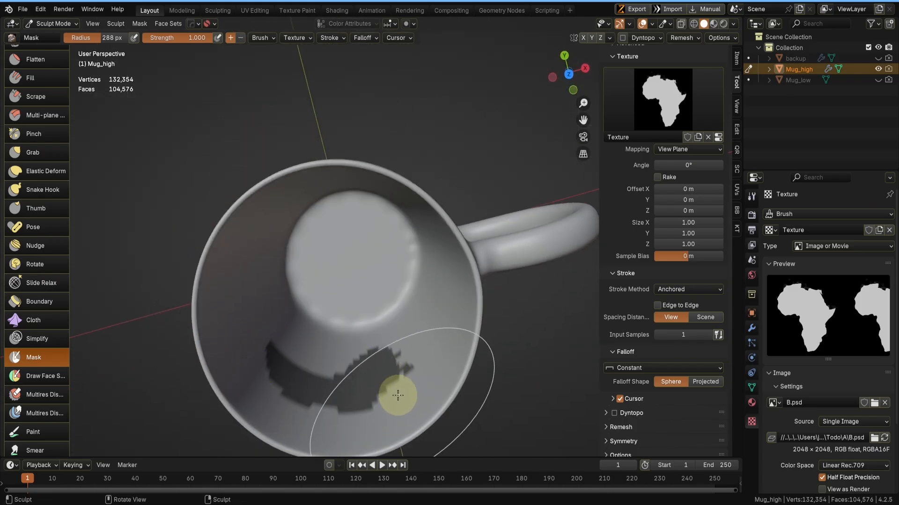
middle_click_drag(433, 357, 477, 291)
key("ctrl+z")
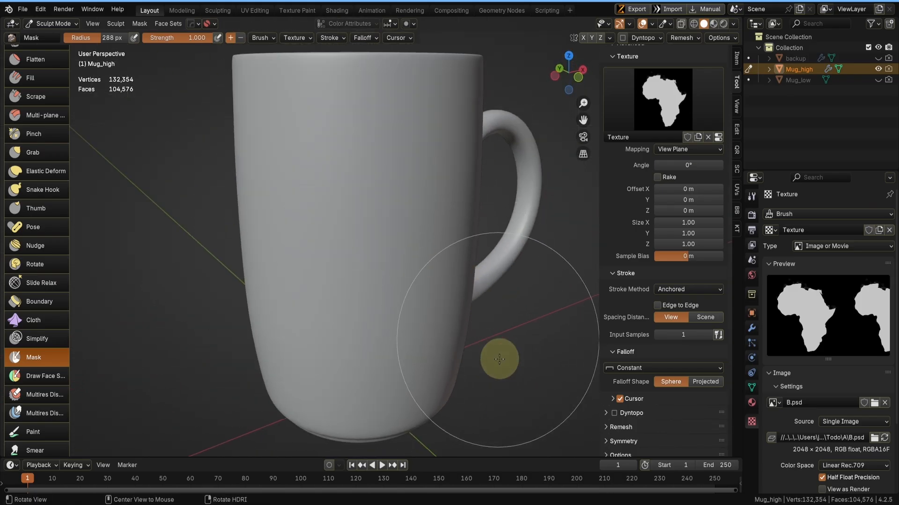
middle_click_drag(500, 359, 483, 345)
key("KP_1")
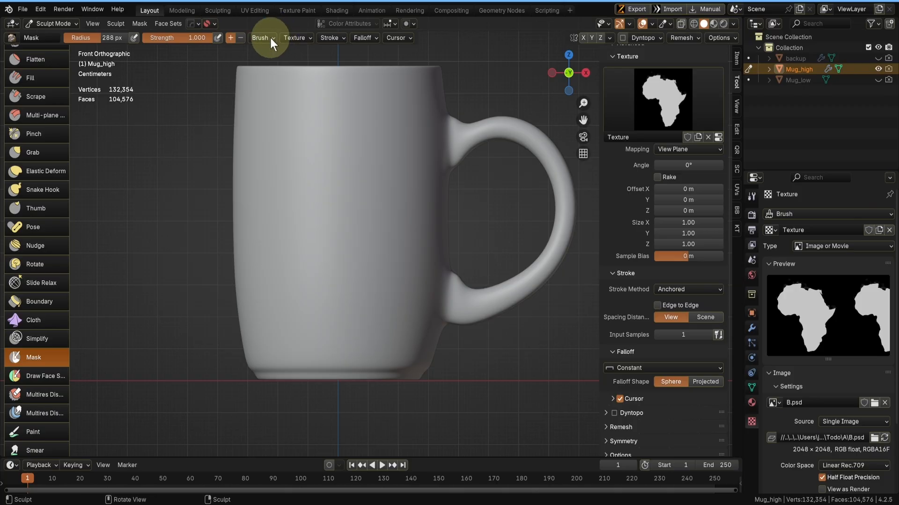
- Adjust a Mask brush option and stamp the Africa texture as a mask on the mug's front, redoing it more centred
left_click(271, 38)
left_click(257, 232)
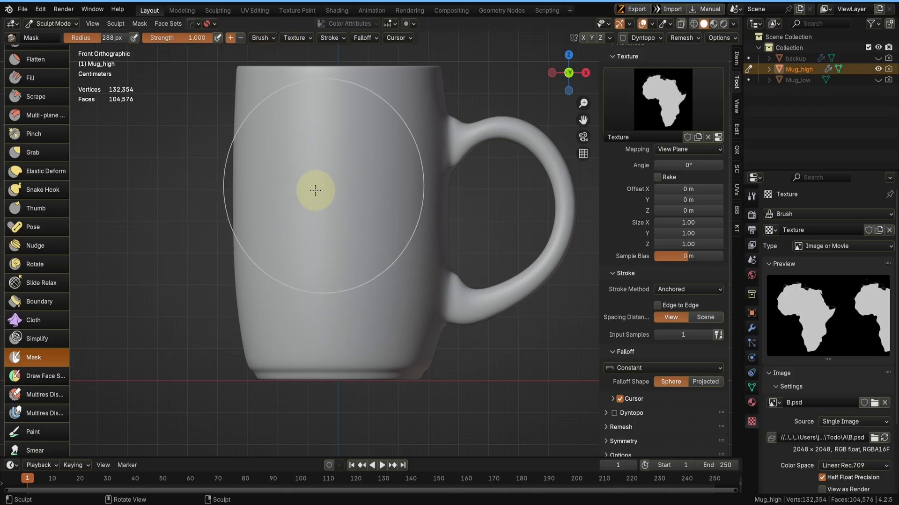
mouse_move(308, 191)
left_mouse_down()
mouse_move(359, 291)
mouse_move(348, 331)
mouse_move(341, 301)
mouse_move(465, 164)
left_mouse_up()
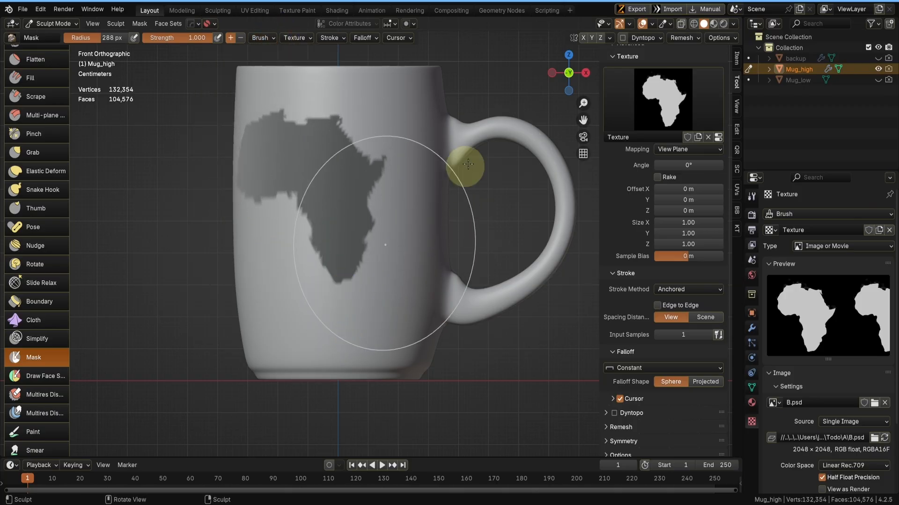
mouse_move(466, 164)
middle_mouse_down()
mouse_move(487, 140)
mouse_move(477, 360)
mouse_move(483, 313)
mouse_move(495, 327)
middle_mouse_up()
key("ctrl+z")
middle_click_drag(472, 210, 479, 227, "shift")
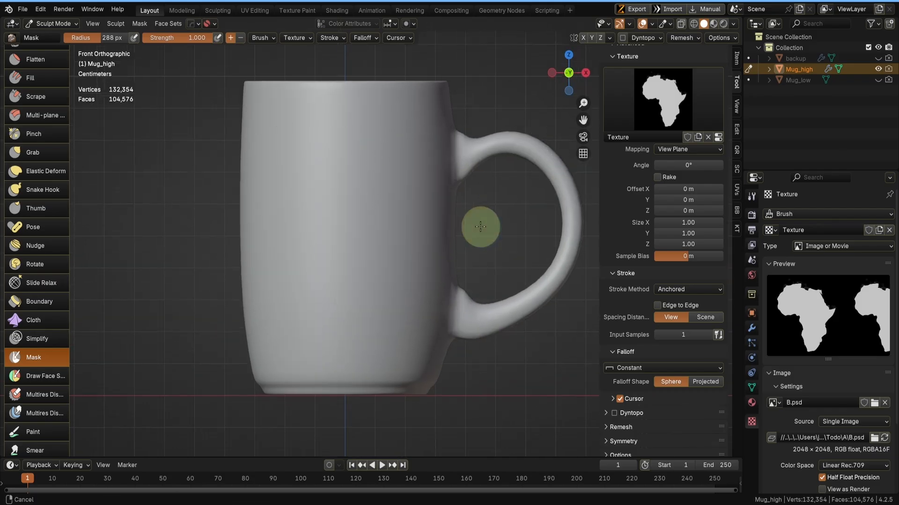
left_click_drag(344, 226, 361, 341)
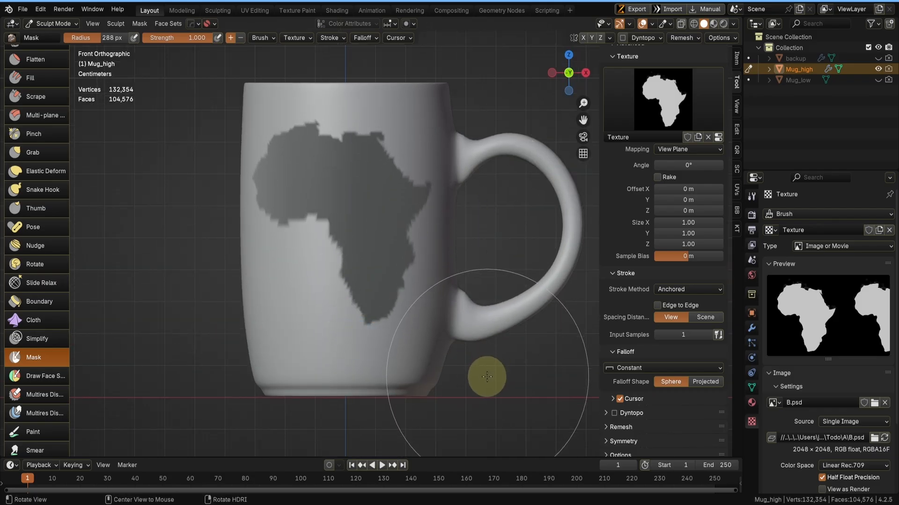
- Show the wireframe and subdivide the mug's Multires modifier to sculpt level 5
key("q")
left_click(301, 353)
middle_click_drag(366, 321, 369, 293, "ctrl")
left_click(751, 329)
left_click(811, 326)
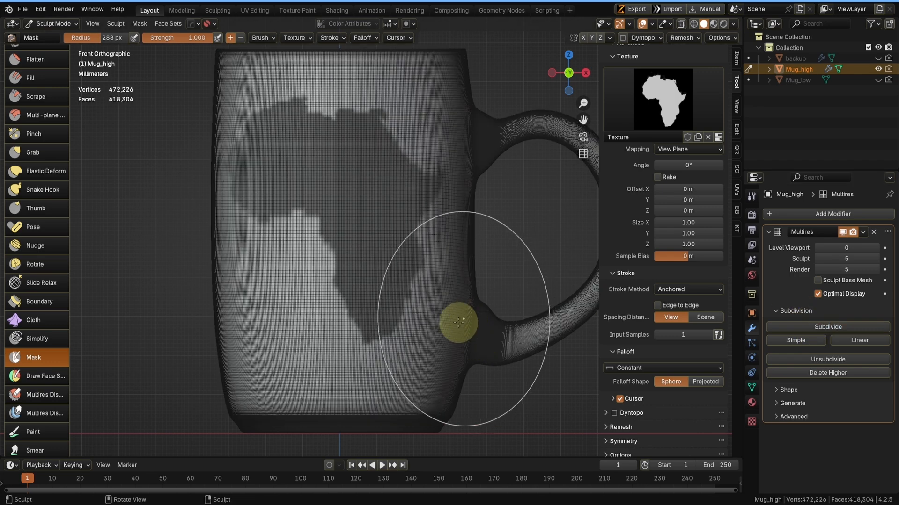
- Hide the wireframe and subdivide the Multires modifier to sculpt level 6
key("q")
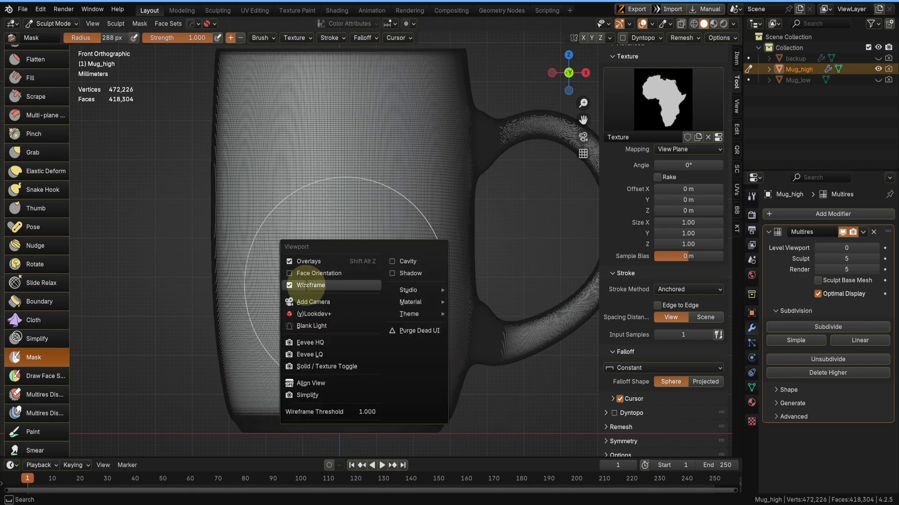
left_click(347, 286)
left_click(807, 328)
- Stamp the Africa texture as a mask on the mug's front, undoing the first stroke and redrawing it to fit the body
left_click_drag(367, 261, 359, 371)
mouse_move(489, 241)
middle_mouse_down("ctrl")
mouse_move(487, 291)
mouse_move(475, 311)
middle_mouse_up("ctrl")
key("ctrl+z")
left_click_drag(346, 236, 363, 330)
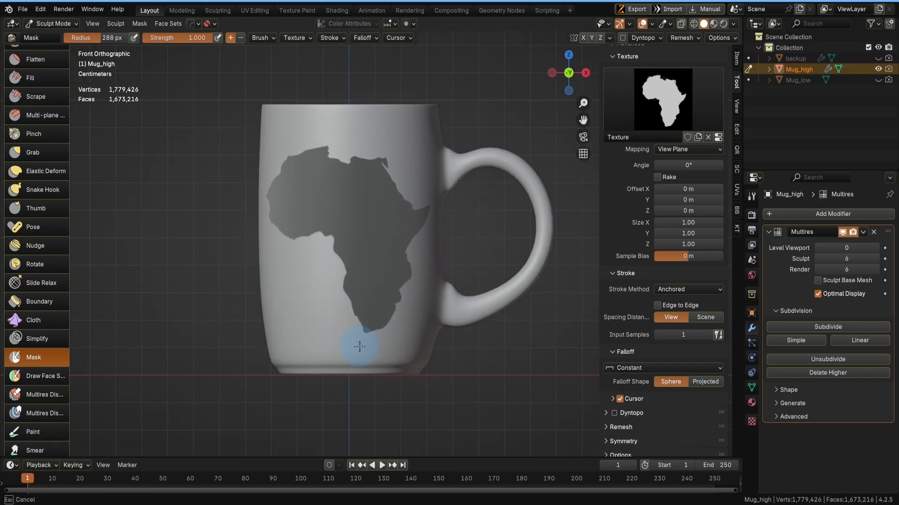
middle_click_drag(359, 346, 397, 337)
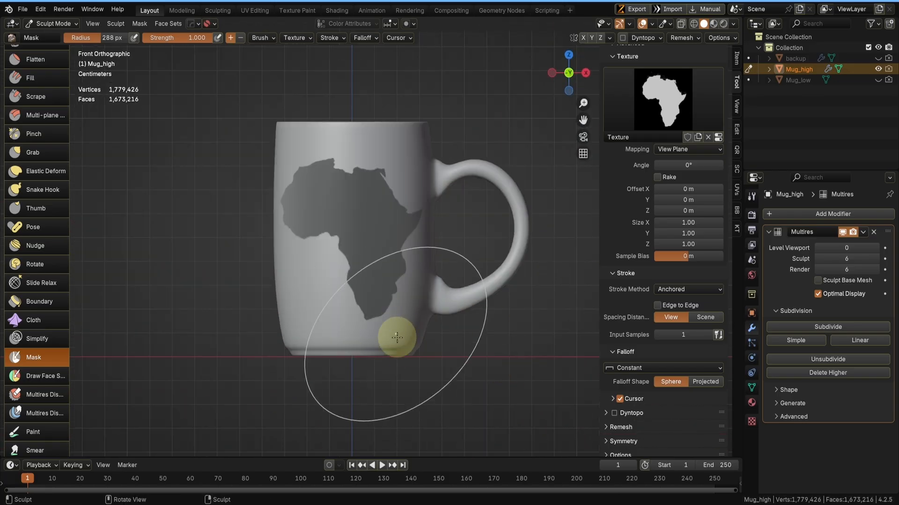
- Invert the mask and choose the Mesh Filter tool with the Inflate filter type
key("a")
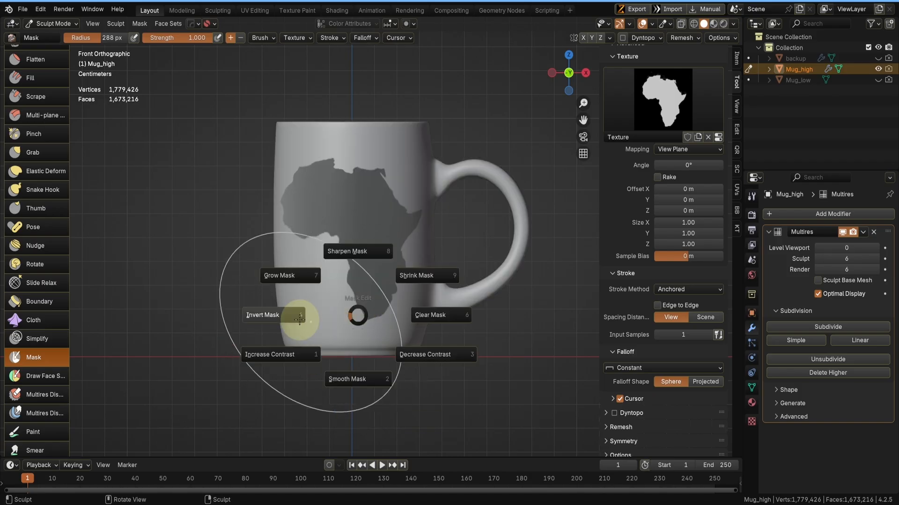
left_click(292, 315)
scroll(47, 355, "down", 5)
left_click(49, 363)
left_click(76, 39)
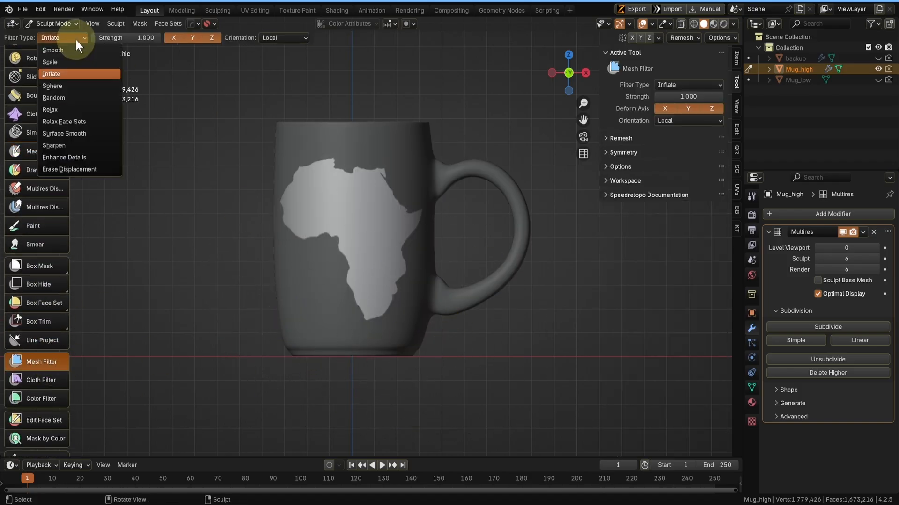
left_click(63, 70)
- Inflate the unmasked Africa shape with the mesh filter at a strength of 0.001
middle_click_drag(215, 272, 436, 330)
left_click_drag(454, 276, 485, 267)
left_click(105, 448)
left_click(162, 409)
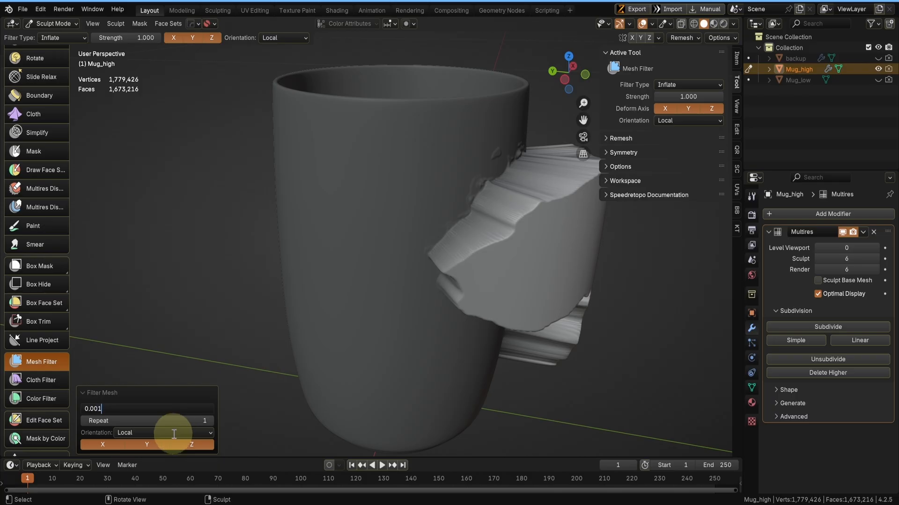
key("Return")
scroll(440, 327, "up", 2)
middle_click_drag(462, 315, 500, 327)
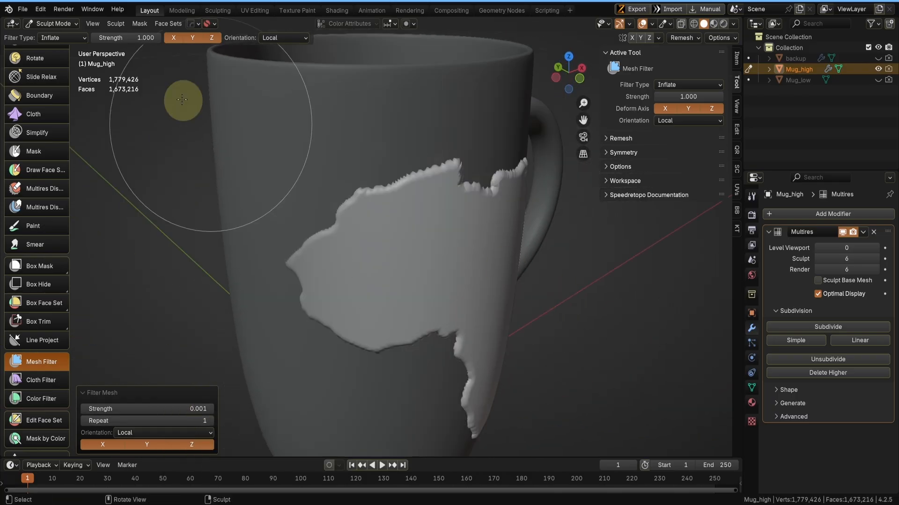
- Set the mesh filter type to Smooth and smooth the raised Africa shape
left_click(63, 38)
left_click(63, 49)
left_click_drag(421, 229, 585, 238)
left_click_drag(506, 325, 421, 298, "alt")
left_click_drag(532, 350, 473, 300, "alt")
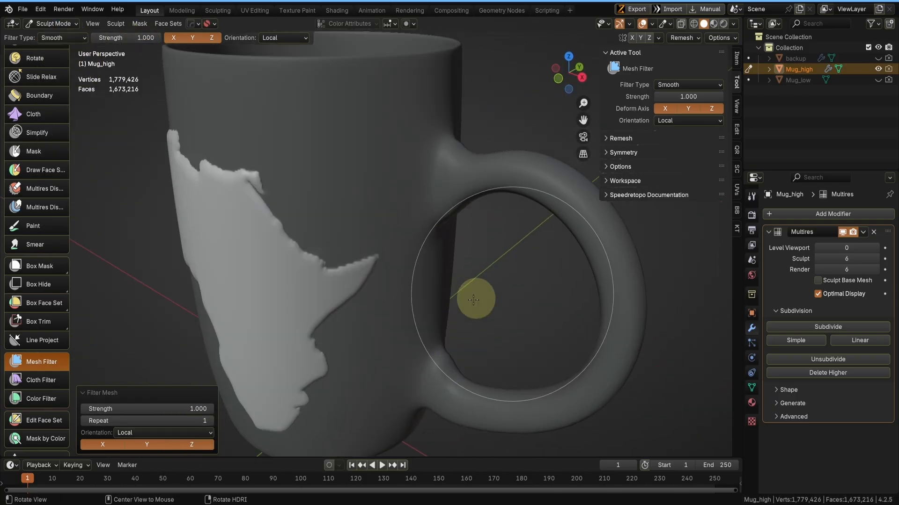
- Clear the mask and soften the edges of the raised Africa shape with the Smooth brush
left_click(107, 393)
key("shift+s")
left_click_drag(161, 357, 212, 358, "alt+shift")
scroll(38, 157, "up", 12)
left_click_drag(335, 206, 375, 272)
mouse_move(362, 346)
left_mouse_down("alt")
mouse_move(321, 293)
mouse_move(293, 172)
mouse_move(381, 237)
mouse_move(422, 155)
left_mouse_up("alt")
mouse_move(449, 103)
left_mouse_down("alt")
mouse_move(500, 175)
mouse_move(468, 271)
mouse_move(385, 307)
left_mouse_up("alt")
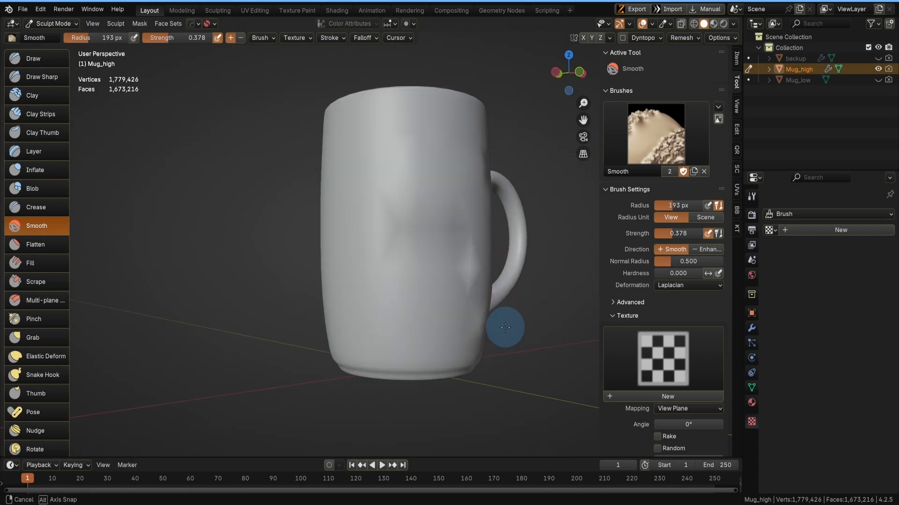
left_click_drag(505, 327, 518, 362, "alt")
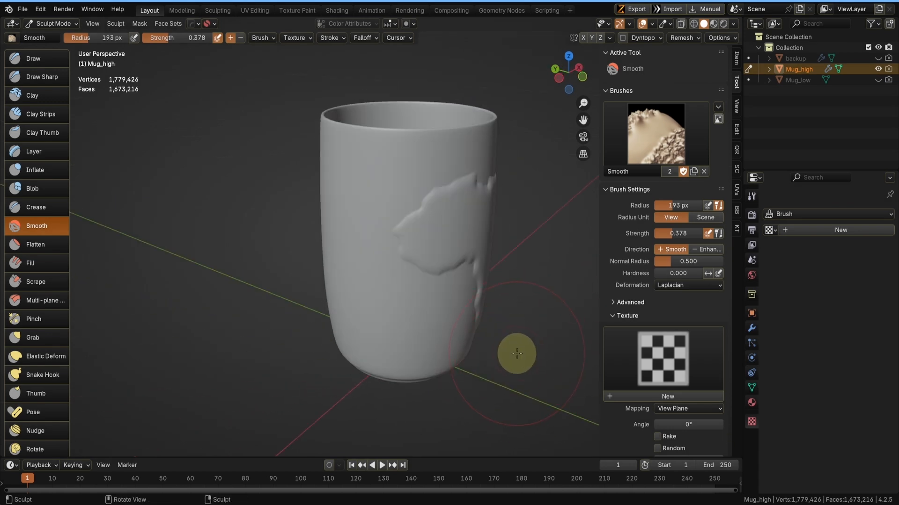
key("KP_1")
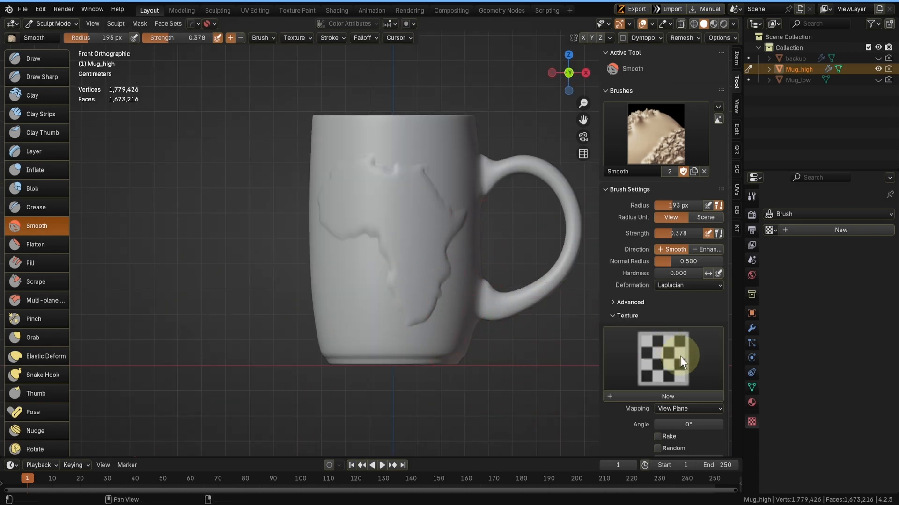
left_click(394, 296)
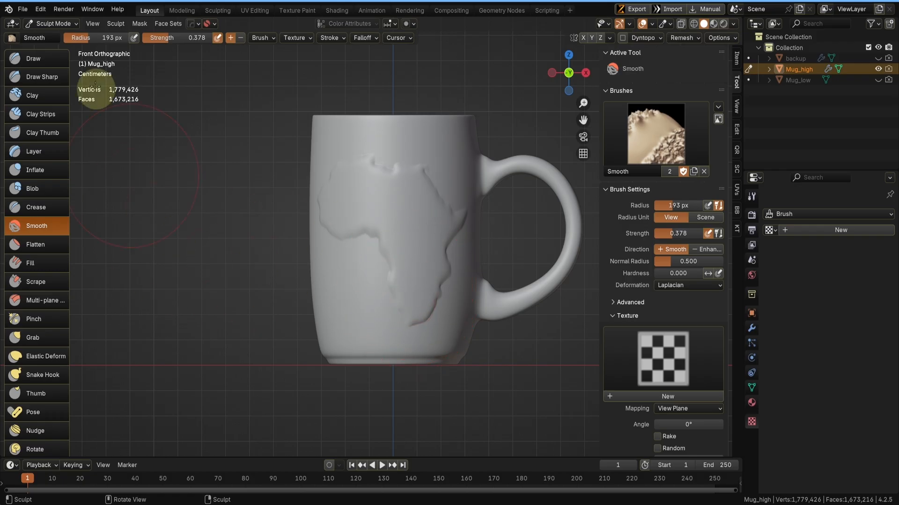
- Select the Draw brush and resize its radius over the mug
left_click(49, 63)
key("f")
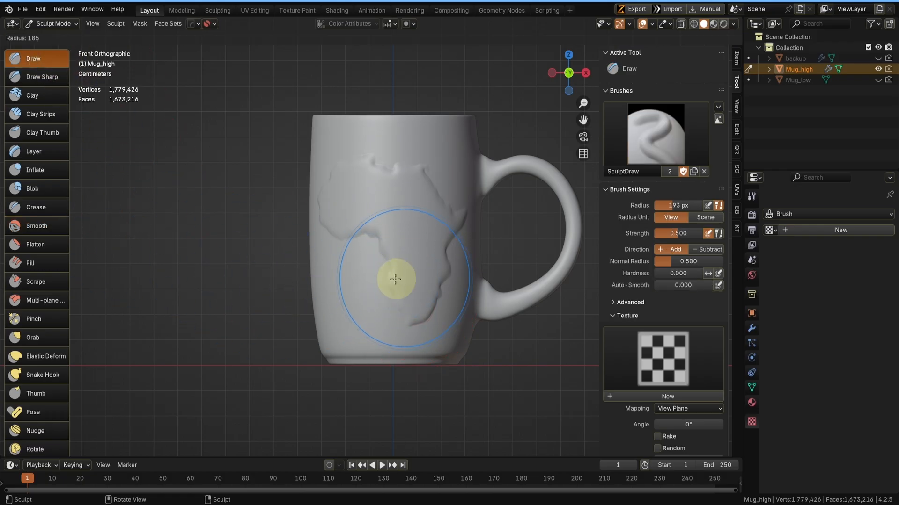
left_click(368, 285)
- Switch the mug's base mesh to Edit Mode and view its front rim
middle_click_drag(360, 281, 417, 321)
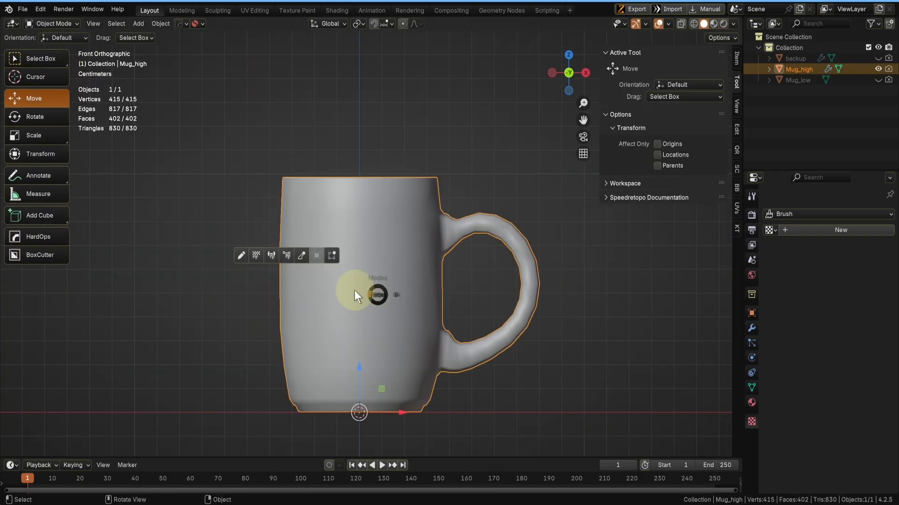
left_click(331, 258)
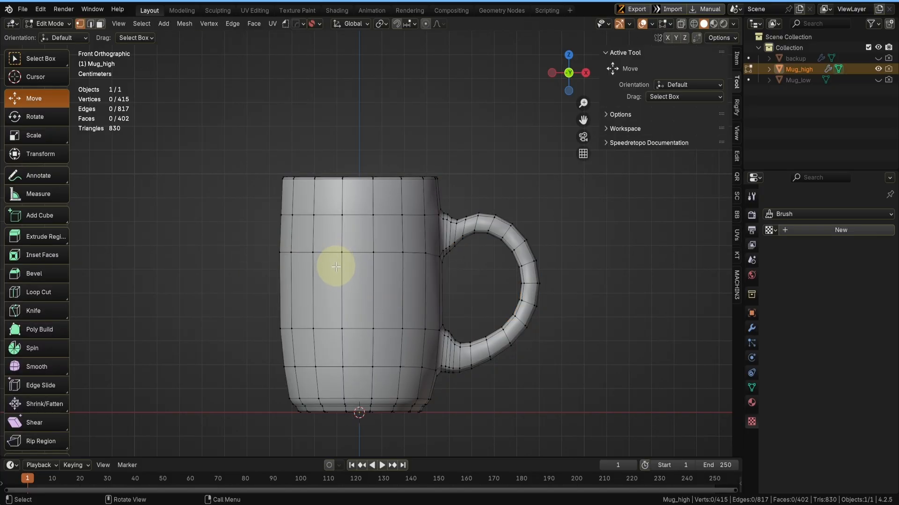
scroll(384, 220, "up", 4)
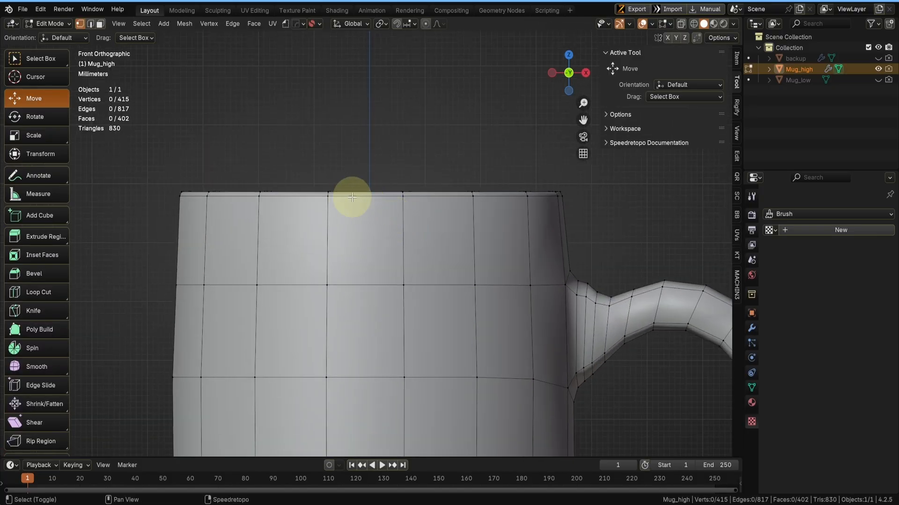
key("alt+z")
mouse_move(325, 184)
middle_mouse_down()
mouse_move(398, 173)
mouse_move(389, 229)
mouse_move(415, 194)
mouse_move(399, 269)
middle_mouse_up()
key("alt+z")
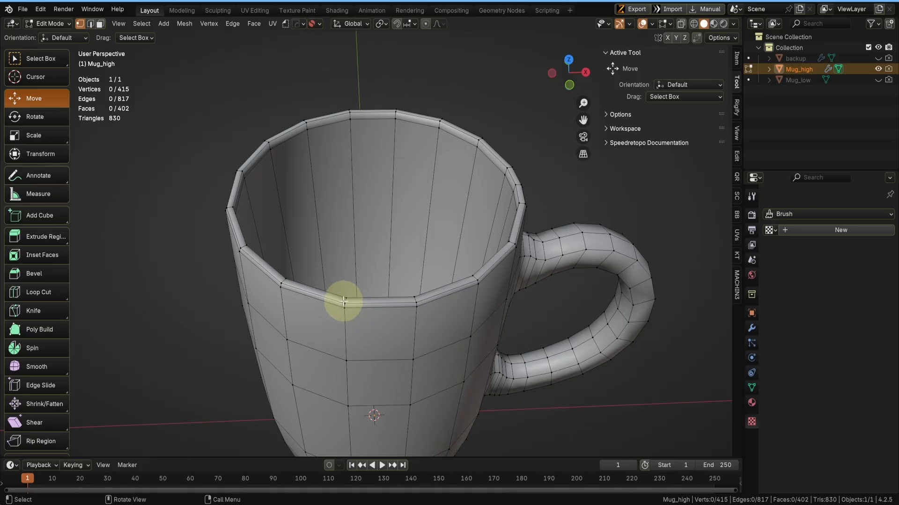
middle_click_drag(387, 355, 365, 303)
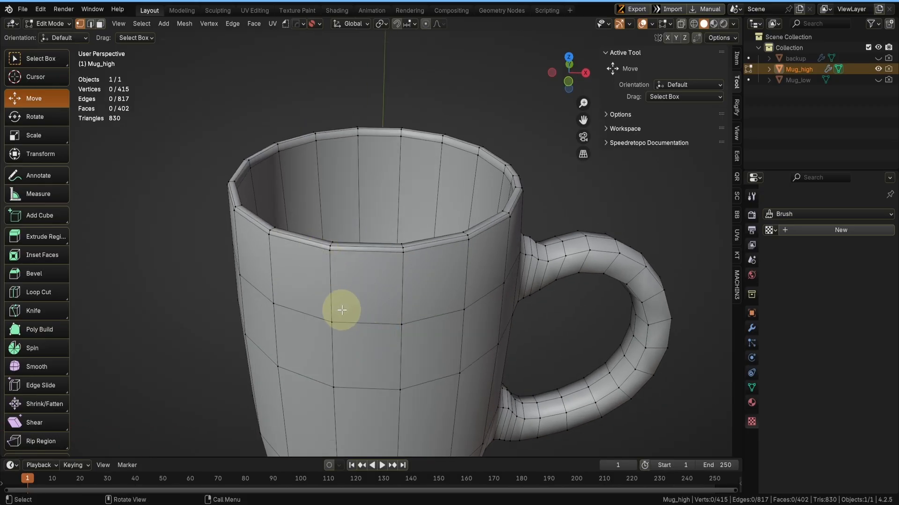
key("k")
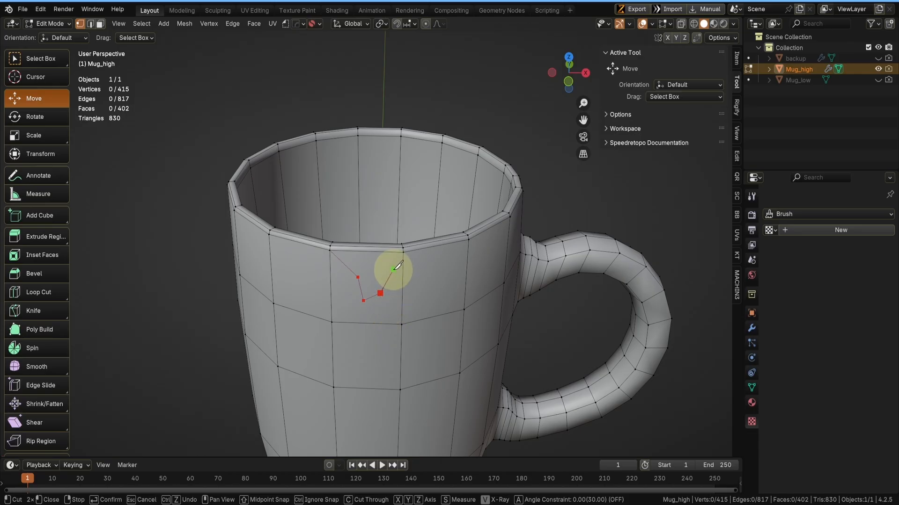
key("Escape")
middle_click_drag(416, 251, 351, 317)
- Knife-cut a jagged notch outline through both walls of the mug at the front rim, working in the front view
key("KP_1")
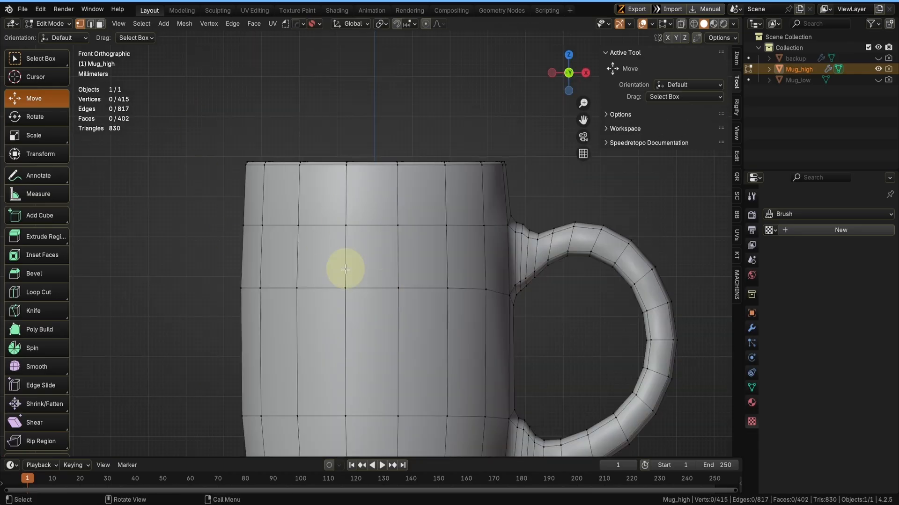
key("k")
left_click(373, 184)
left_click(376, 204)
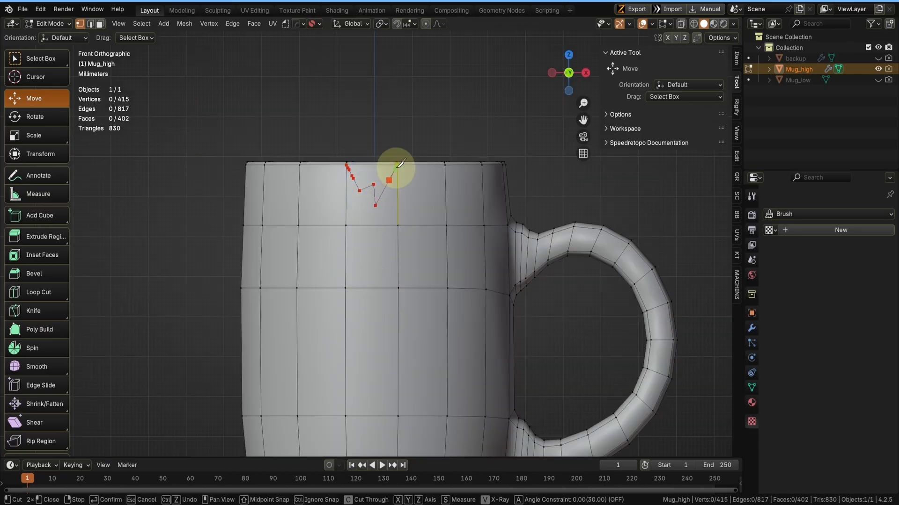
left_click(397, 166)
key("Return")
- Select the rim faces and the inner and outer wall faces inside the notch outline and delete them
middle_click_drag(468, 101, 342, 187)
scroll(297, 195, "up", 4)
key("Tab")
left_click(366, 202)
left_click(307, 127)
left_click(315, 164, "shift")
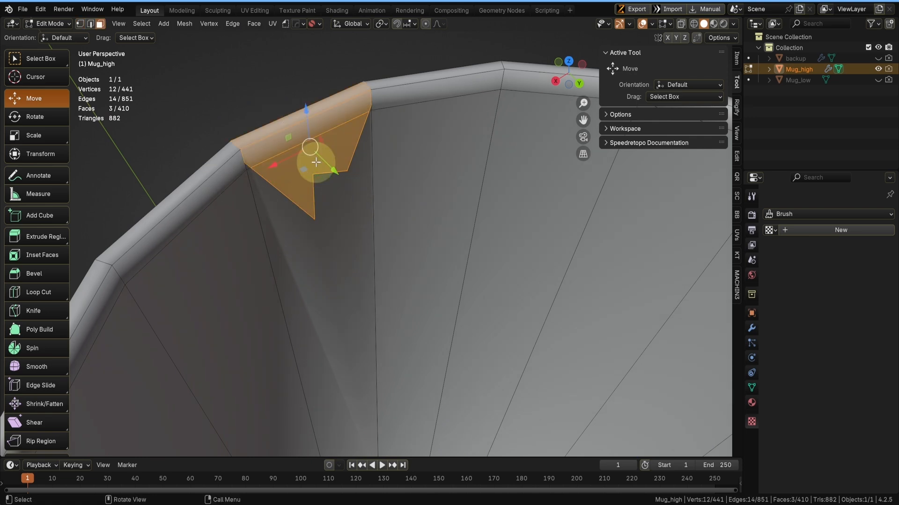
left_click_drag(315, 164, 393, 153, "alt")
left_click(394, 192, "shift")
key("x")
left_click(382, 257)
- Slide the stray vertex at the notch's upper corner along its edge onto the neighbouring vertex
left_click_drag(382, 257, 367, 241, "alt")
key("Tab")
left_click(368, 209)
key("g")
key("g")
left_click(283, 249)
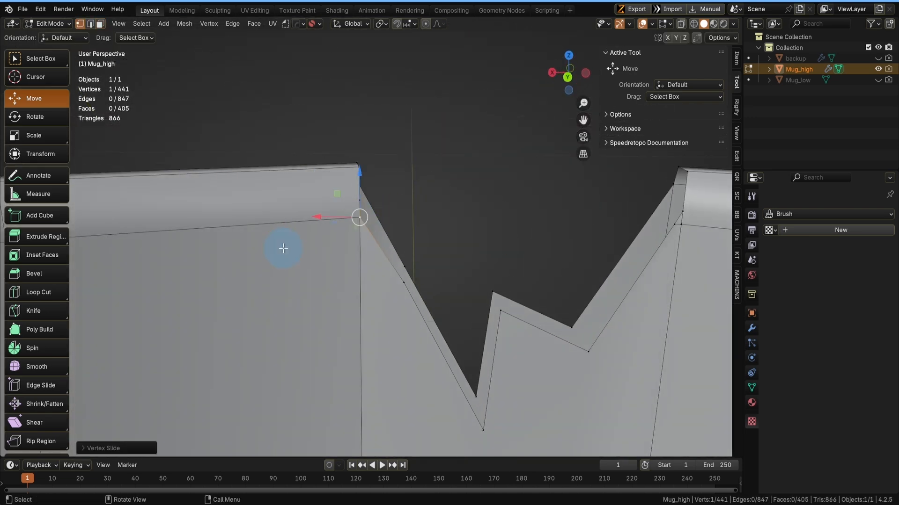
- Merge all vertices by distance and dissolve the leftover vertex beside the notch corner
key("a")
key("m")
key("b")
left_click(380, 208)
key("ctrl+x")
- Fill the gap between the notch's inner and outer edges with faces, one segment after another
middle_click_drag(506, 180, 436, 247)
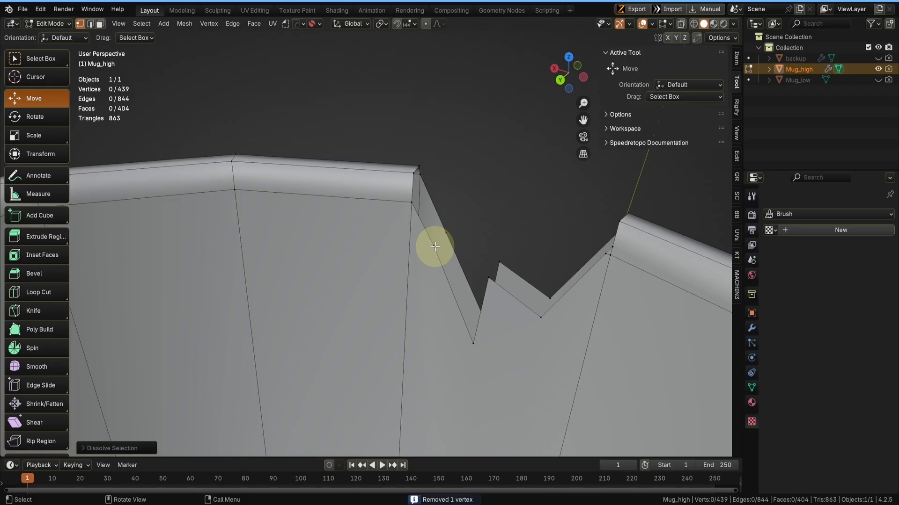
key("2")
left_click(434, 206)
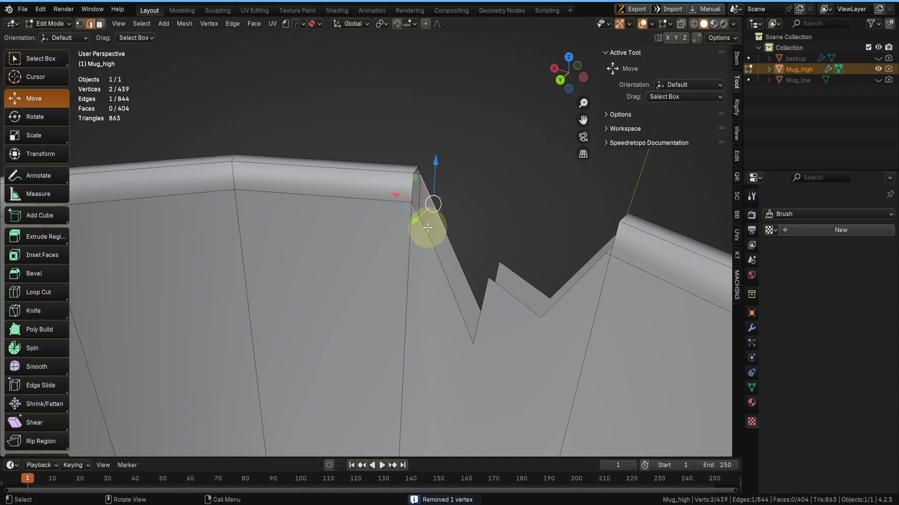
left_click(424, 226, "shift")
key("f")
left_click(441, 241)
key("f")
middle_click_drag(525, 195, 401, 245)
key("f")
key("f")
key("f")
left_click_drag(473, 142, 401, 197, "alt")
key("f")
left_click(430, 186)
key("f")
key("f")
- Slide the stray vertex at another rim corner onto its neighbour and merge all vertices by distance
left_click_drag(490, 205, 443, 293, "alt")
key("1")
left_click(283, 317)
key("g")
key("g")
left_click(300, 311)
key("a")
key("m")
key("b")
left_click(292, 301)
key("ctrl+x")
key("ctrl+z")
- Dissolve the extra edge at that rim corner
key("2")
left_click(281, 299)
key("ctrl+x")
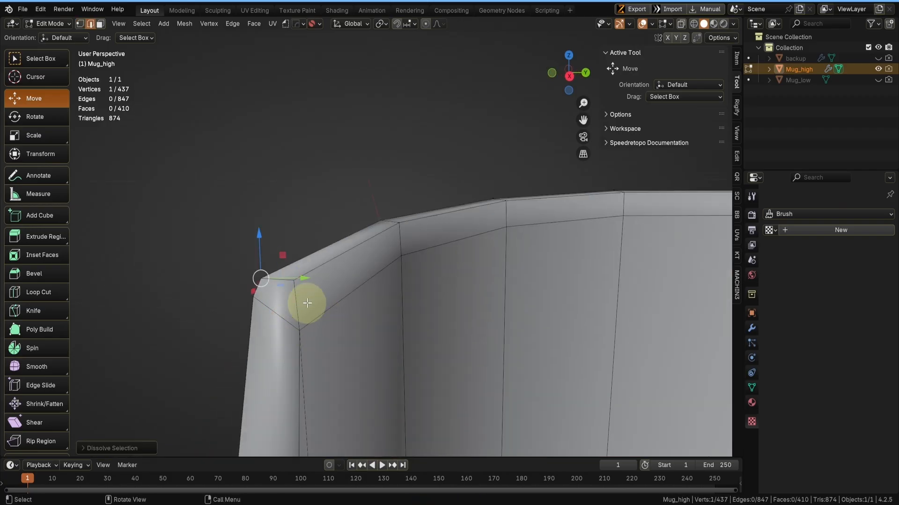
- Return the mug to Object Mode and apply Shade Auto Smooth
key("a")
key("Tab")
right_click(442, 293)
left_click(440, 294)
left_click_drag(374, 312, 459, 280, "alt")
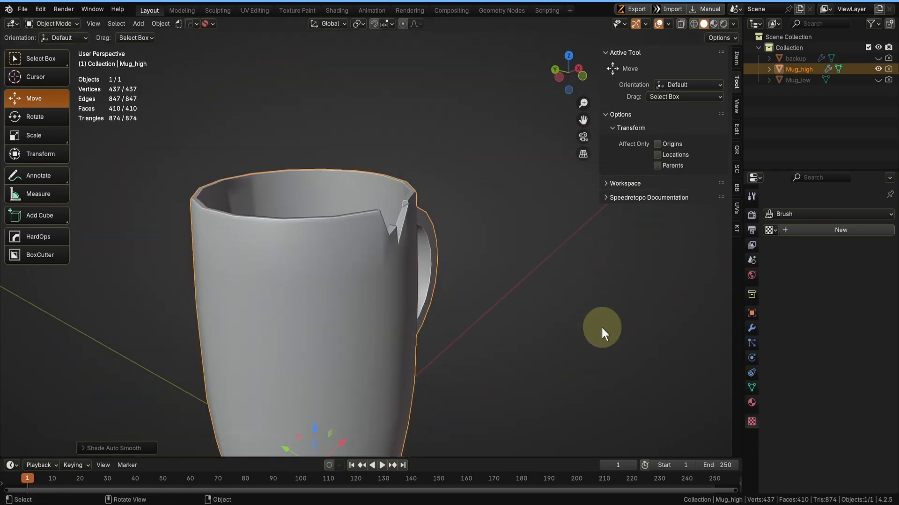
- Undo the rim chip modelling back to the intact mug and save the file in Object Mode
left_click_drag(602, 328, 535, 361, "ctrl+alt")
key("Tab")
key("ctrl+z")
key("ctrl+z")
key("ctrl+z")
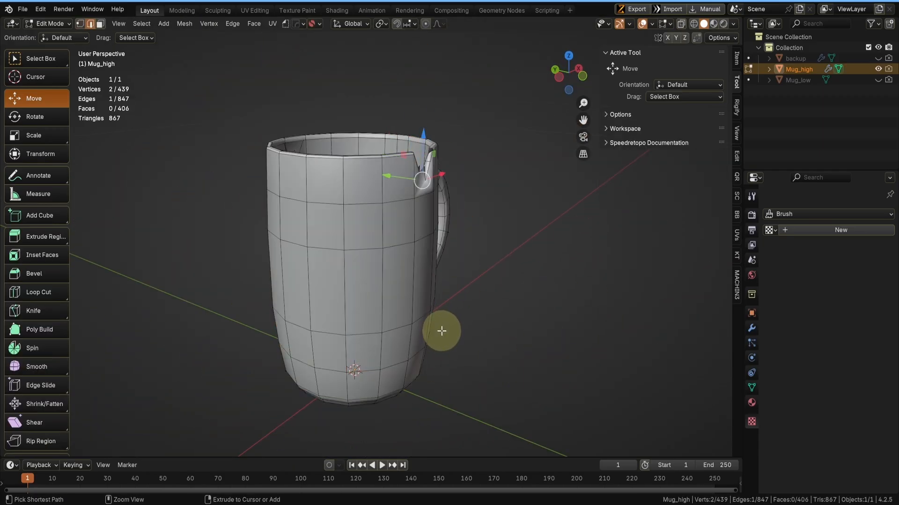
key("ctrl+z")
key("ctrl+z")
key("ctrl+z")
key("ctrl+z")
key("ctrl+z")
mouse_move(351, 323)
middle_mouse_down()
mouse_move(289, 325)
mouse_move(348, 322)
middle_mouse_up()
key("Tab")
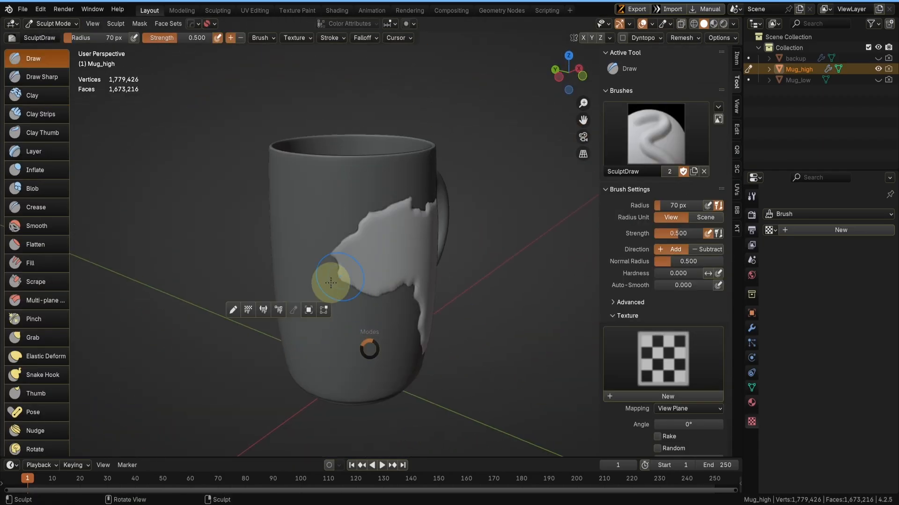
left_click(311, 310)
key("ctrl+s")
- Set the viewport level of the high-poly mug's Multires modifier to 4
middle_click_drag(482, 310, 605, 238)
middle_click_drag(538, 301, 533, 335)
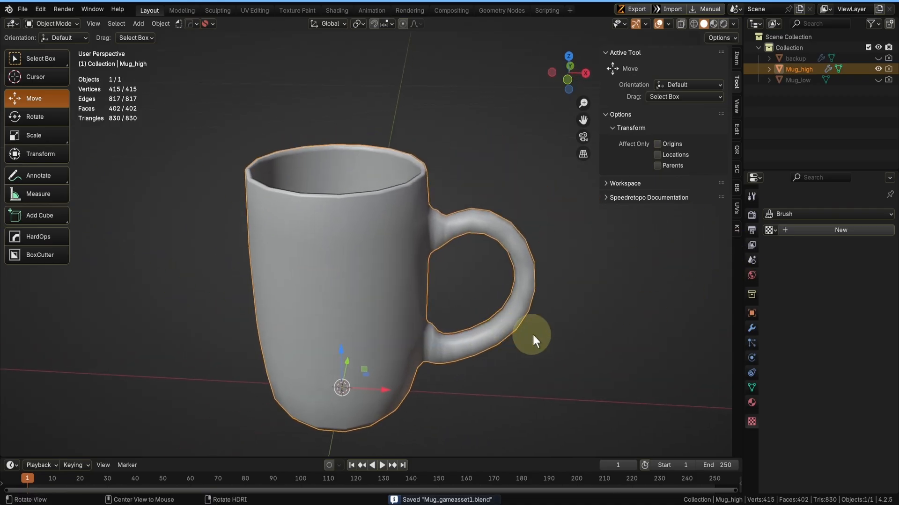
left_click(750, 328)
middle_click_drag(558, 368, 499, 341)
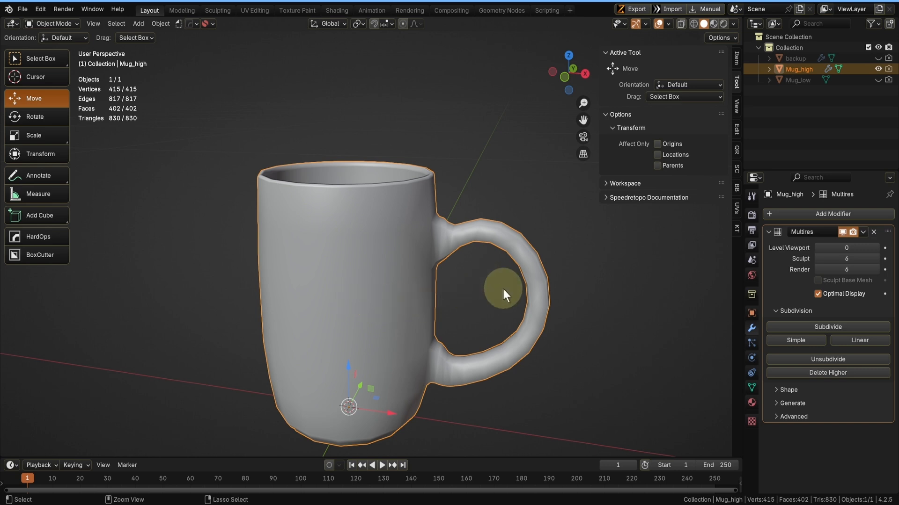
middle_click_drag(503, 289, 350, 313)
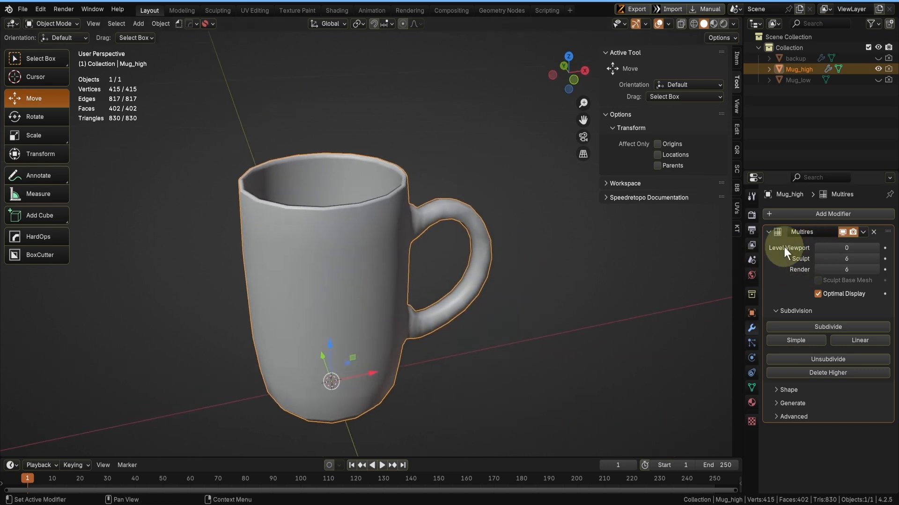
left_click(842, 248)
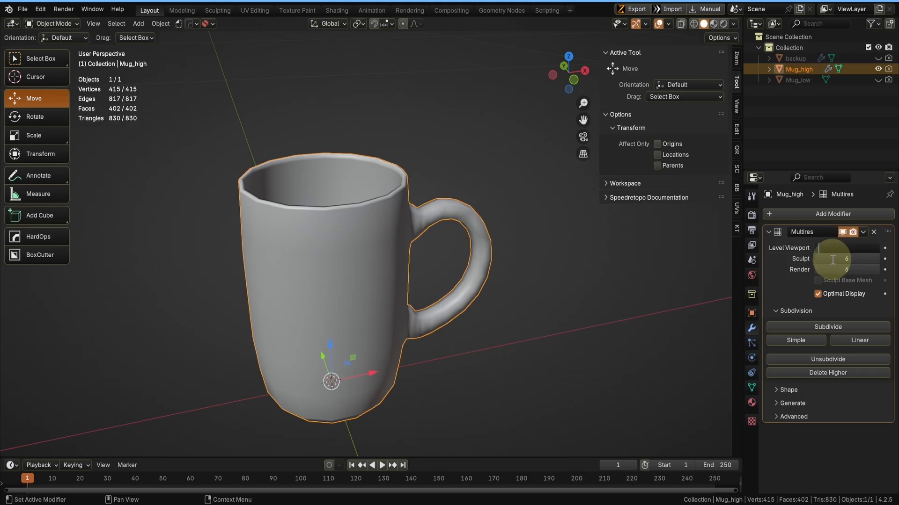
key("Return")
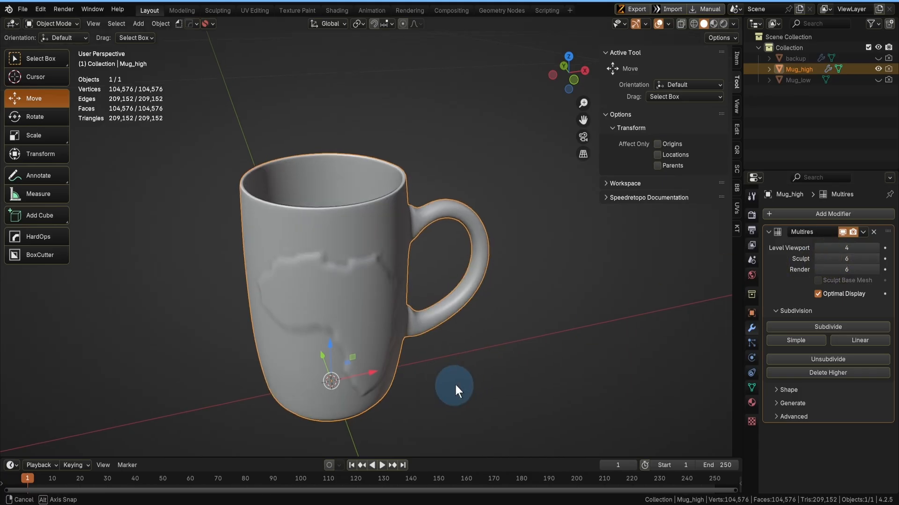
middle_click_drag(454, 383, 458, 436)
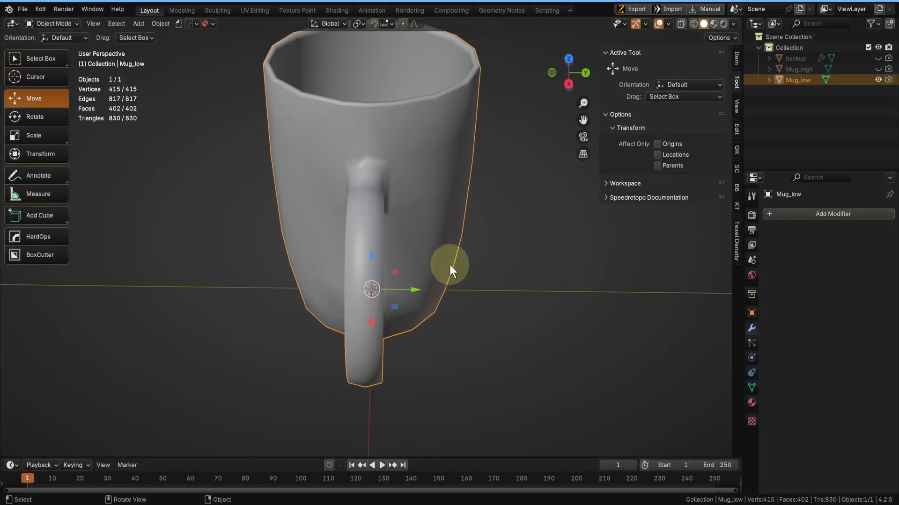
- Open the low-poly mug in the UV Editing workspace, in Edit Mode
middle_click_drag(450, 265, 476, 300)
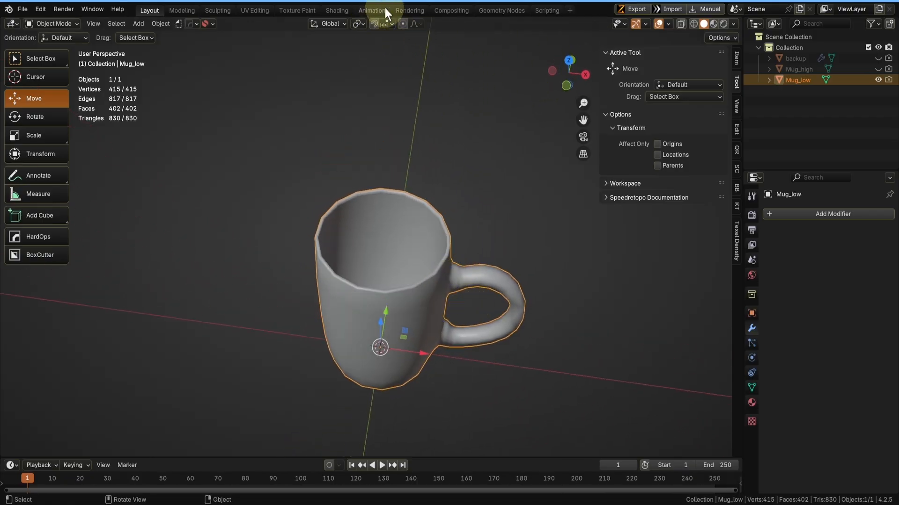
left_click(265, 10)
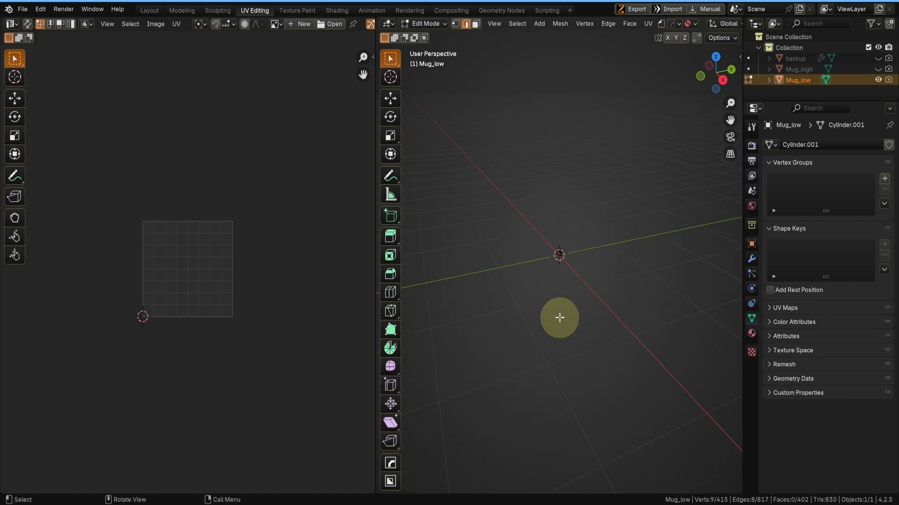
left_click_drag(504, 182, 538, 227)
left_click_drag(538, 228, 589, 340)
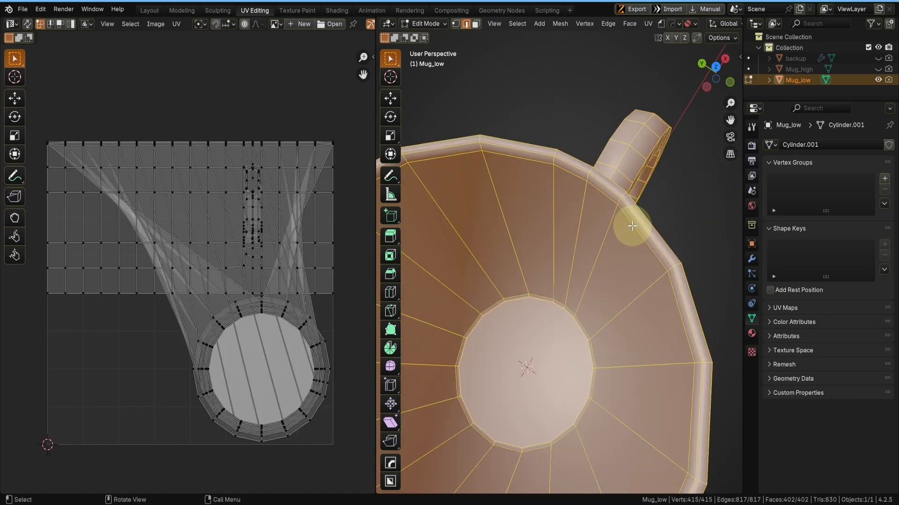
key("ctrl+Tab")
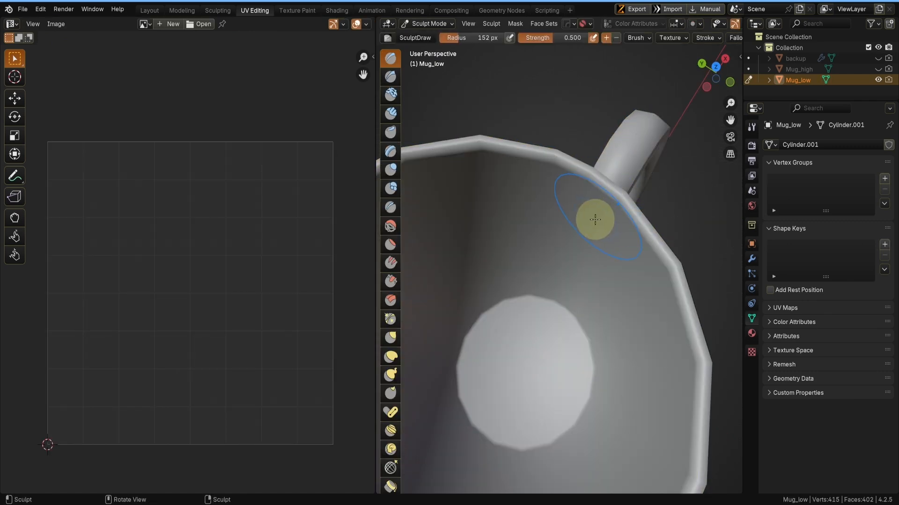
key("Tab")
- Mark the edge loop around the mug's rim as a seam
left_click(552, 182)
scroll(623, 264, "down", 3)
mouse_move(621, 271)
middle_mouse_down()
mouse_move(610, 260)
mouse_move(620, 274)
middle_mouse_up()
scroll(610, 260, "down", 1)
scroll(620, 262, "up", 4)
key("ctrl+e")
left_click(624, 200)
- Mark the edge loop around the mug's inner bottom as a seam
middle_click_drag(646, 243, 567, 177)
key("3")
left_click(613, 281, "shift")
key("ctrl+e")
left_click(625, 289)
- Mark seams around the handle's upper and lower attachments and down the outer wall below the handle
middle_click_drag(618, 234, 558, 211)
key("Tab")
left_click(552, 244, "alt")
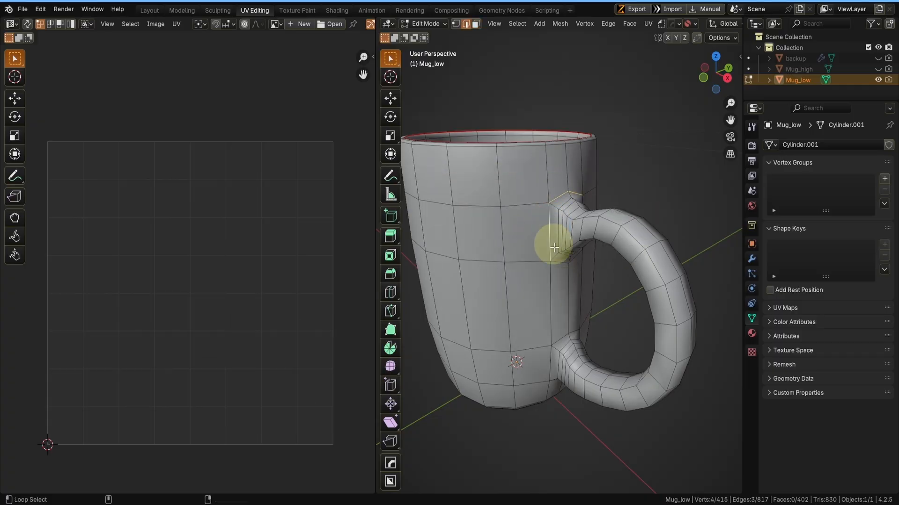
middle_click_drag(554, 247, 521, 225)
left_click(526, 345, "alt+shift")
middle_click_drag(525, 345, 585, 143)
left_click(516, 326, "shift")
key("ctrl+e")
left_click(520, 326)
- Mark a seam lengthwise along the handle, from the upper to the lower attachment
scroll(608, 159, "up", 2)
left_click(630, 173)
left_click(568, 237, "ctrl")
middle_click_drag(630, 173, 551, 233)
left_click(546, 169, "alt+shift")
key("ctrl+e")
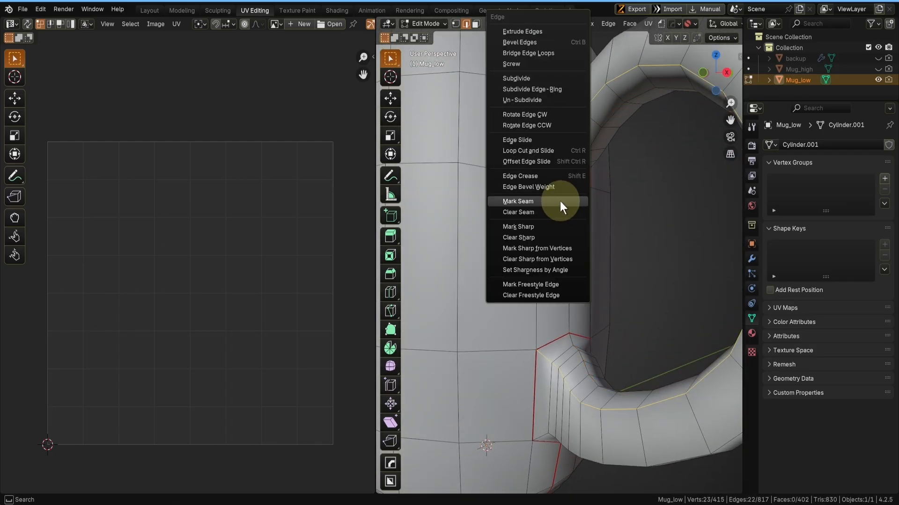
left_click(560, 203)
- Mark a seam down the mug's inner wall, from the rim to the inner bottom
middle_click_drag(560, 202, 653, 250)
left_click(570, 208)
left_click(704, 183, "ctrl")
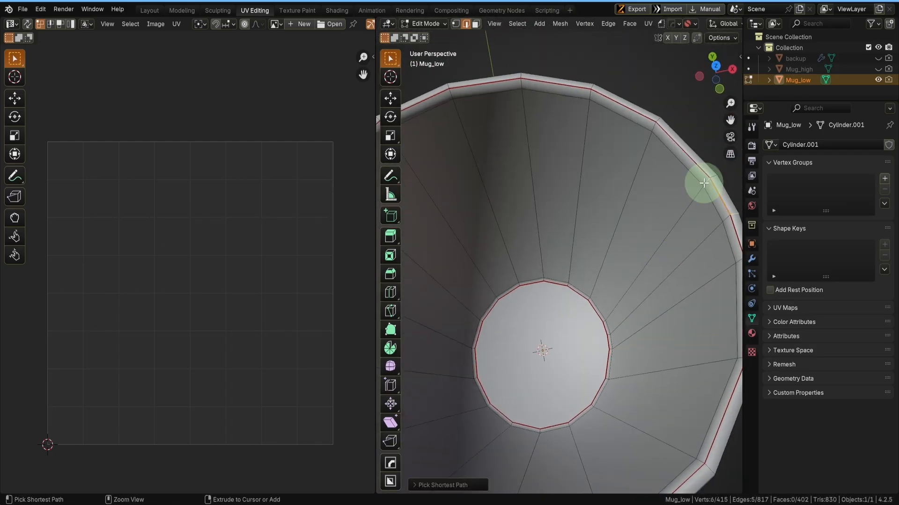
middle_click_drag(704, 189, 699, 217)
key("ctrl+z")
left_click(632, 299, "ctrl")
middle_click_drag(632, 299, 617, 351)
left_click(617, 351, "shift")
scroll(669, 299, "down", 4)
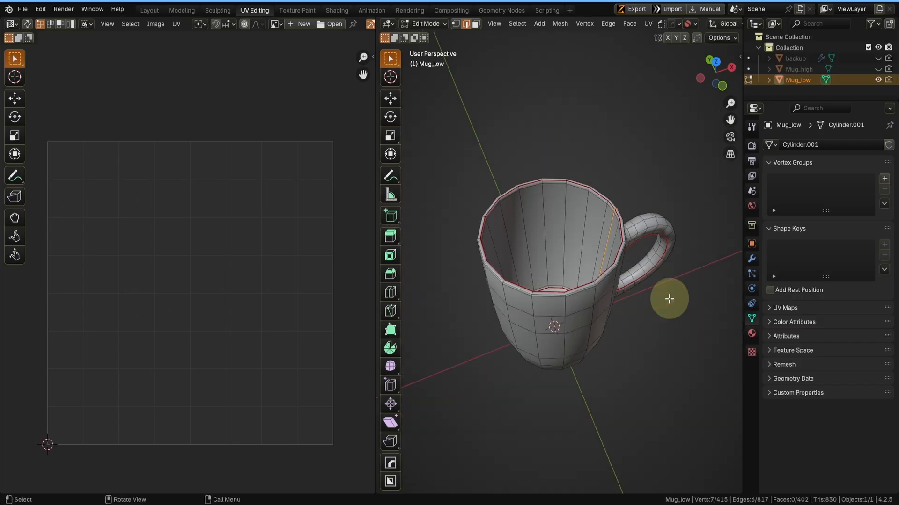
- Unwrap the whole mug and turn on UV sync selection
key("a")
middle_click_drag(669, 299, 557, 258)
key("u")
left_click(606, 241)
left_click_drag(109, 254, 130, 349)
scroll(616, 285, "up", 6)
middle_click_drag(591, 374, 557, 302)
middle_click_drag(487, 313, 443, 421)
scroll(443, 421, "up", 2)
left_click(28, 24)
- Examine which UV islands belong to the mug's inner bottom, walls and underside by selecting linked parts
middle_click_drag(506, 243, 552, 370)
left_click_drag(478, 190, 570, 276)
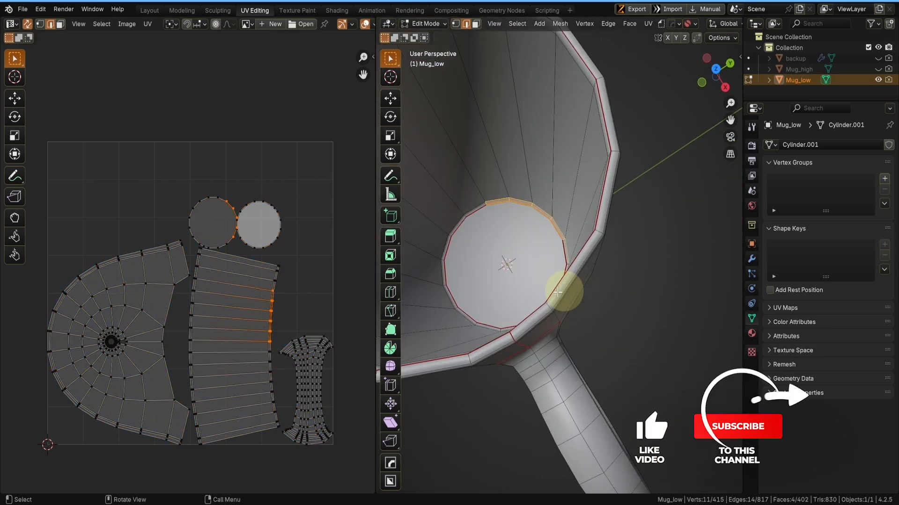
key("l")
key("l")
key("alt+a")
key("l")
middle_click_drag(590, 335, 714, 401)
left_click(232, 420)
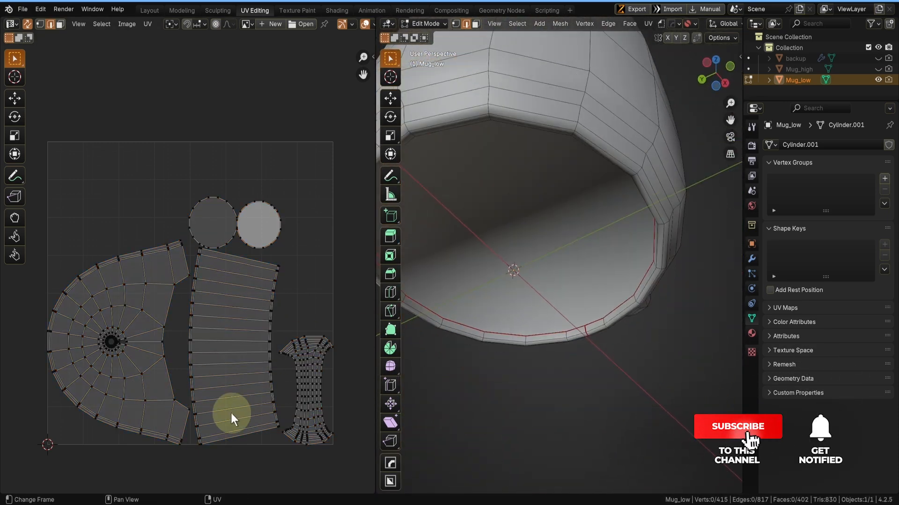
- Mark the outer wall's vertical edge line between rim and handle as a seam and unwrap the whole mug again
middle_click_drag(655, 244, 598, 301)
scroll(597, 215, "down", 5)
left_click(571, 192, "alt")
key("ctrl+e")
left_click(578, 248)
key("a")
key("u")
left_click(598, 305)
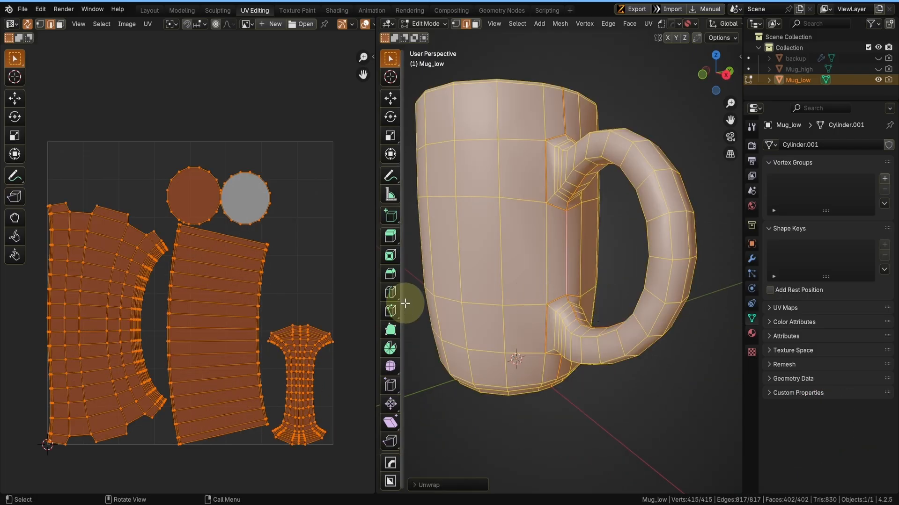
- Mark the edge loop running between the two handle attachments and along the handle as a seam, and unwrap the mug again
left_click(568, 251, "alt")
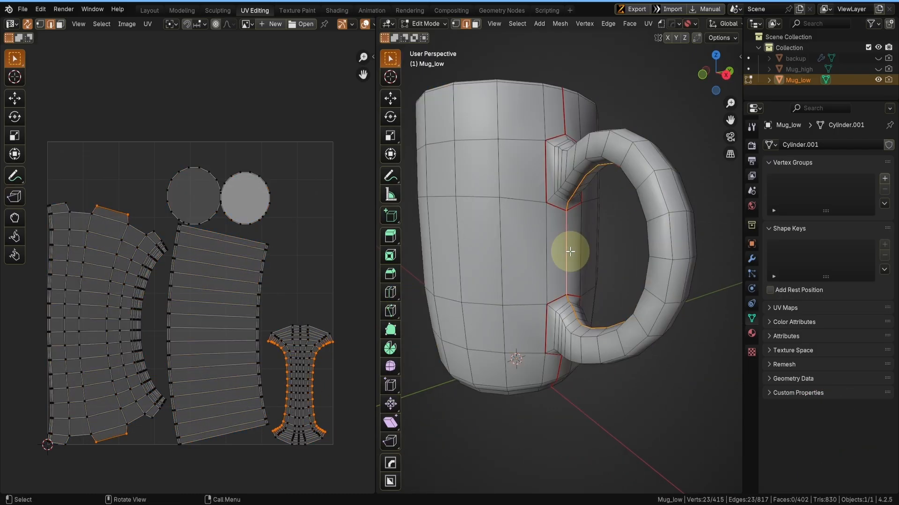
key("ctrl+e")
left_click(553, 198)
key("a")
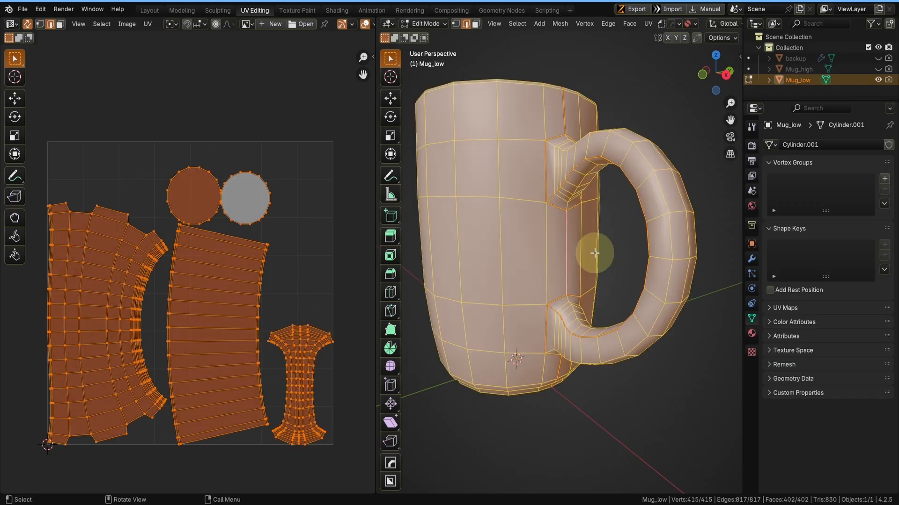
key("u")
left_click(594, 253)
middle_click_drag(459, 288, 520, 323)
scroll(524, 318, "down", 2)
middle_click_drag(534, 291, 557, 334, "shift")
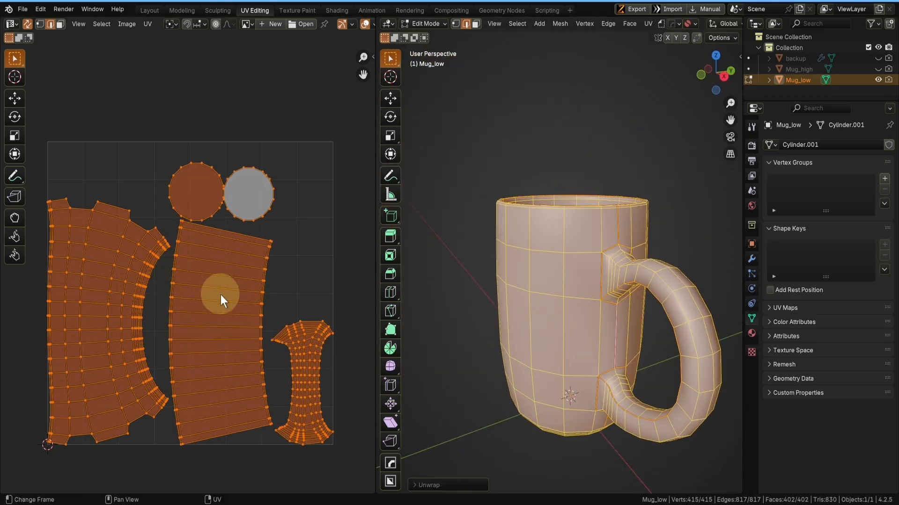
- Pack all UV islands into a single tile with UVPackmaster3 and show the UV Toolkit tools
middle_click_drag(241, 293, 211, 285, "shift")
key("n")
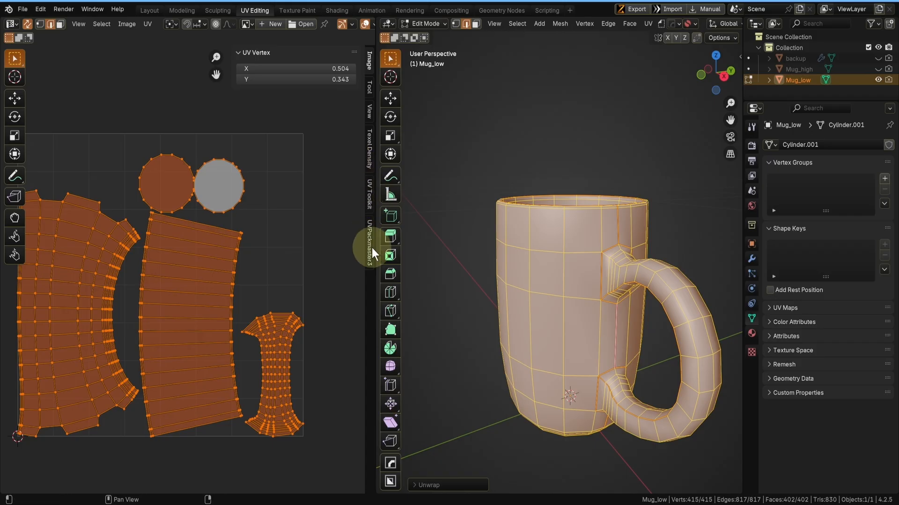
left_click(370, 244)
left_click(299, 155)
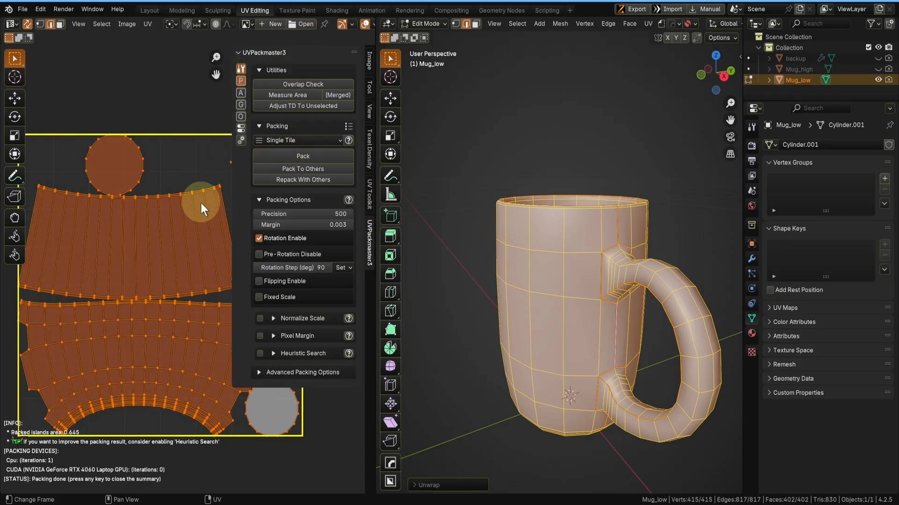
left_click(372, 188)
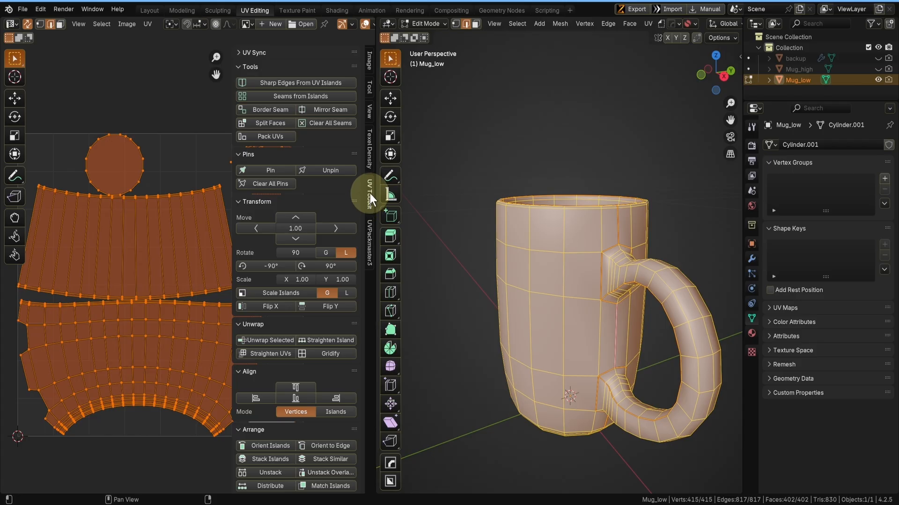
- Search the add-ons in Preferences for "mio" and close Preferences
left_click(43, 8)
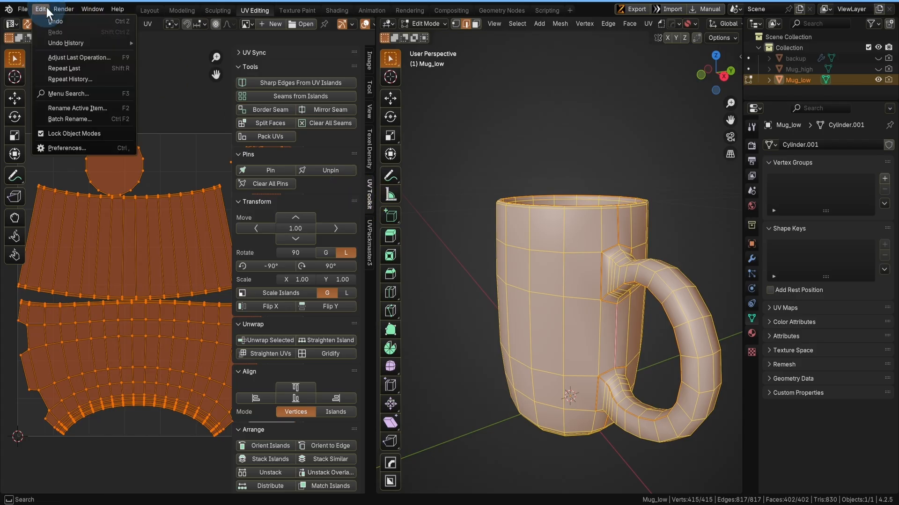
left_click(61, 149)
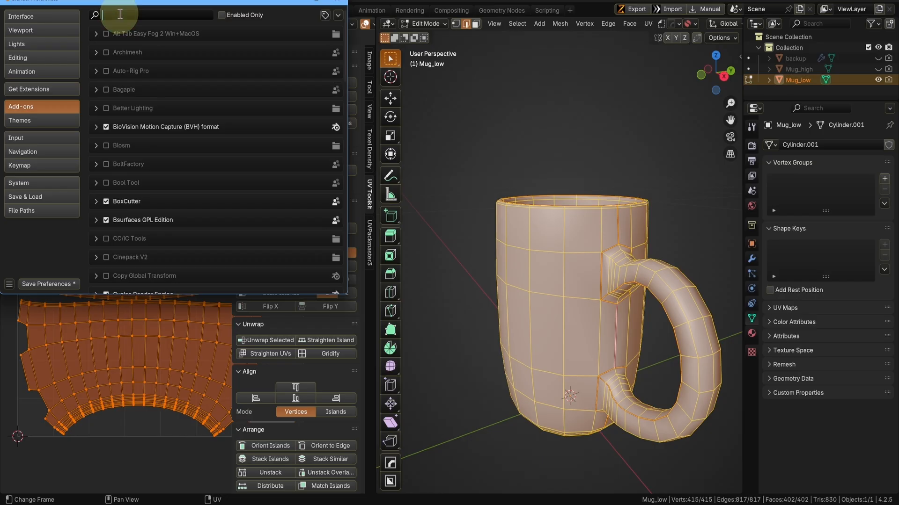
type(",ag")
key("BackSpace")
key("BackSpace")
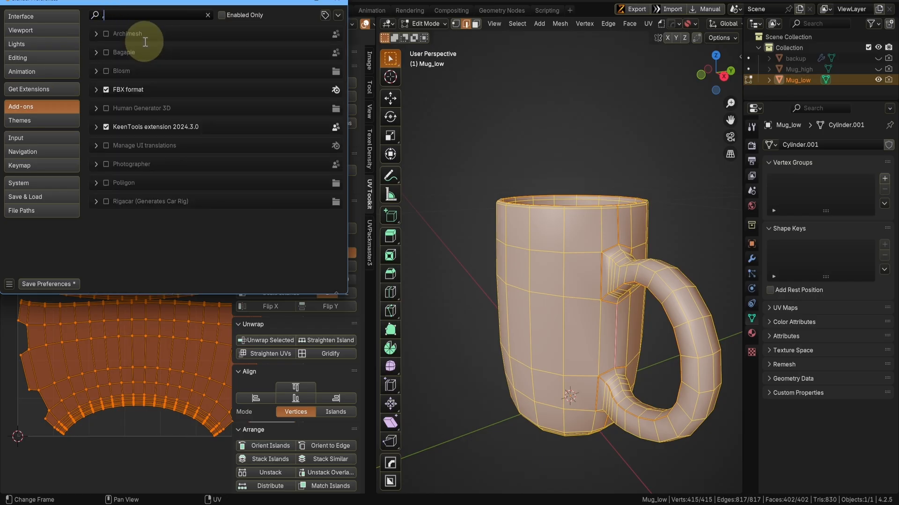
key("BackSpace")
type("mio")
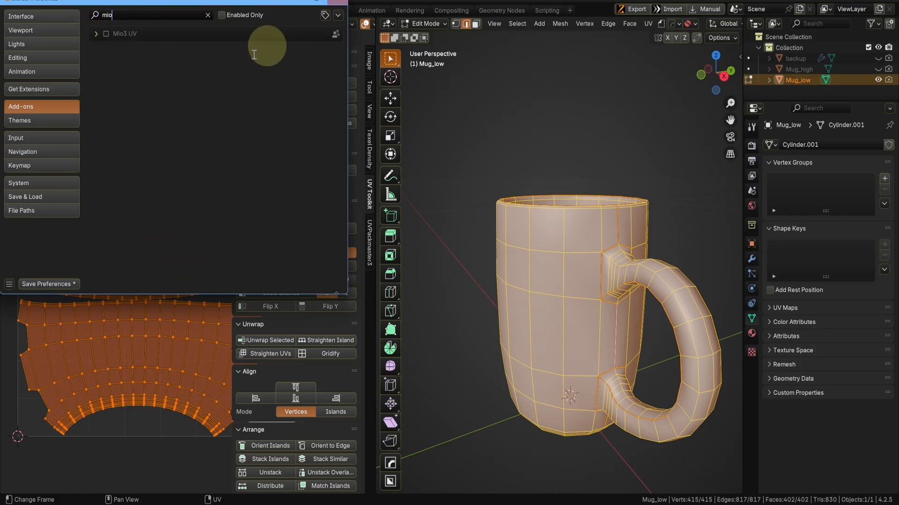
left_click(337, 2)
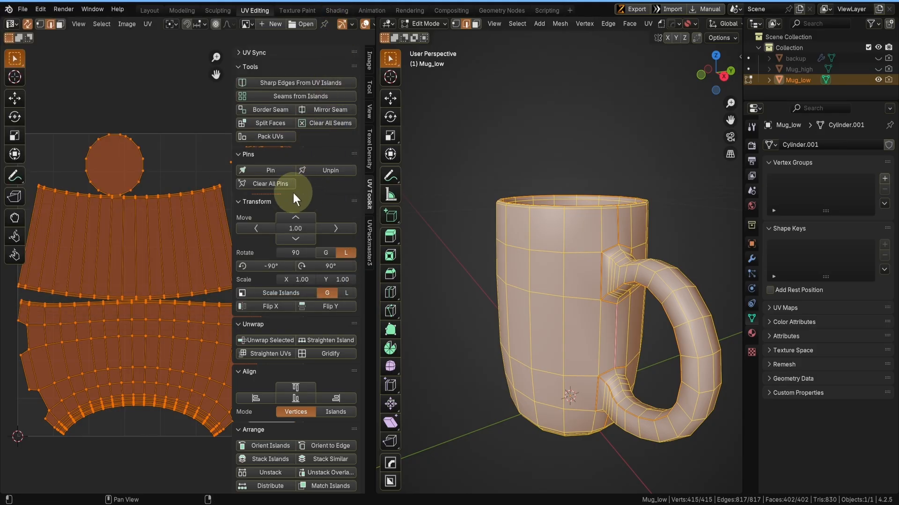
- Try Straighten UVs on the mug's islands in the maximized UV editor, and turn off UV sync selection
middle_click_drag(157, 248, 169, 260, "shift")
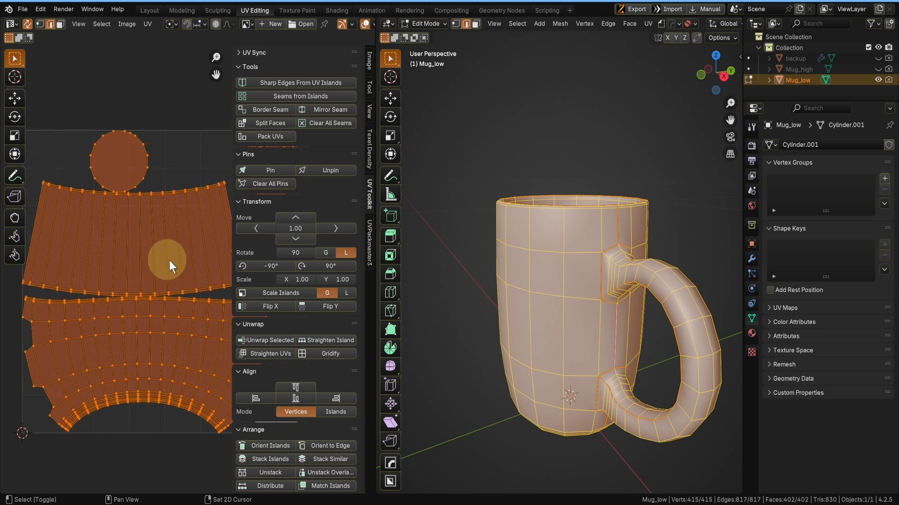
scroll(149, 305, "down", 3)
scroll(148, 288, "down", 3)
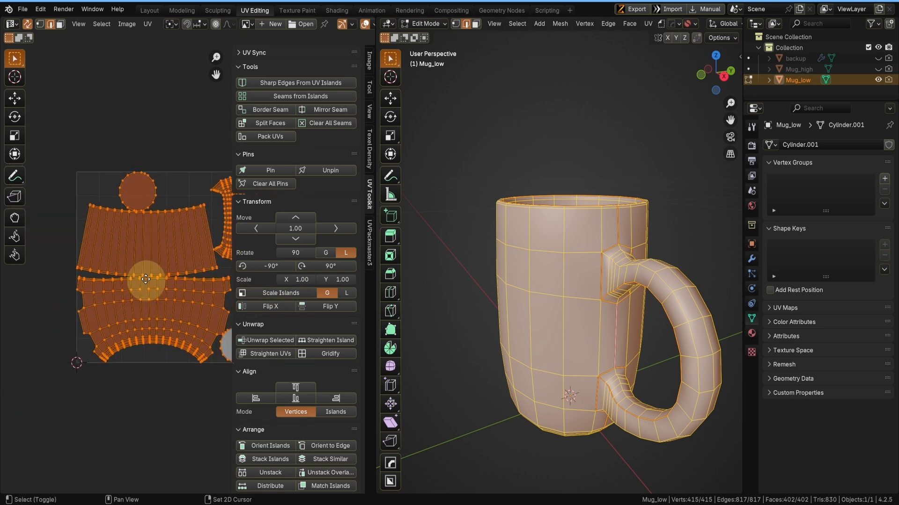
scroll(285, 307, "down", 2)
scroll(285, 307, "down", 2)
key("ctrl+space")
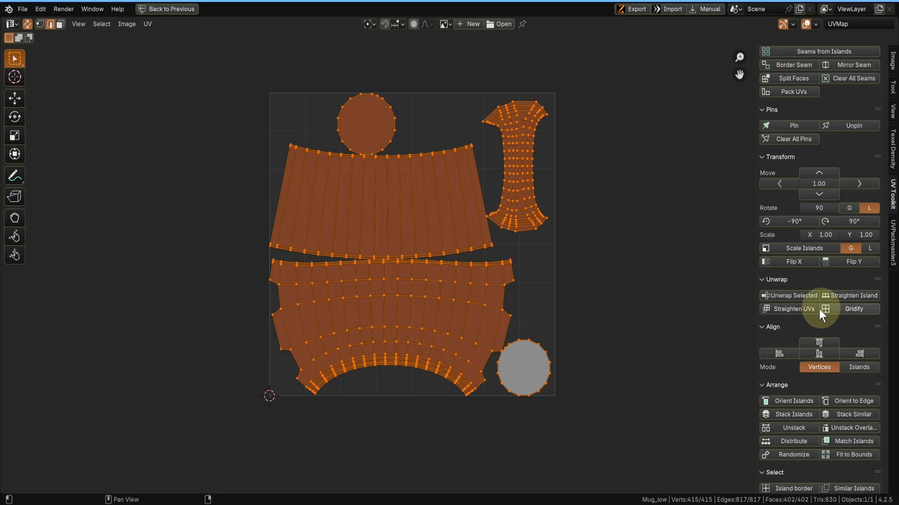
left_click(773, 309)
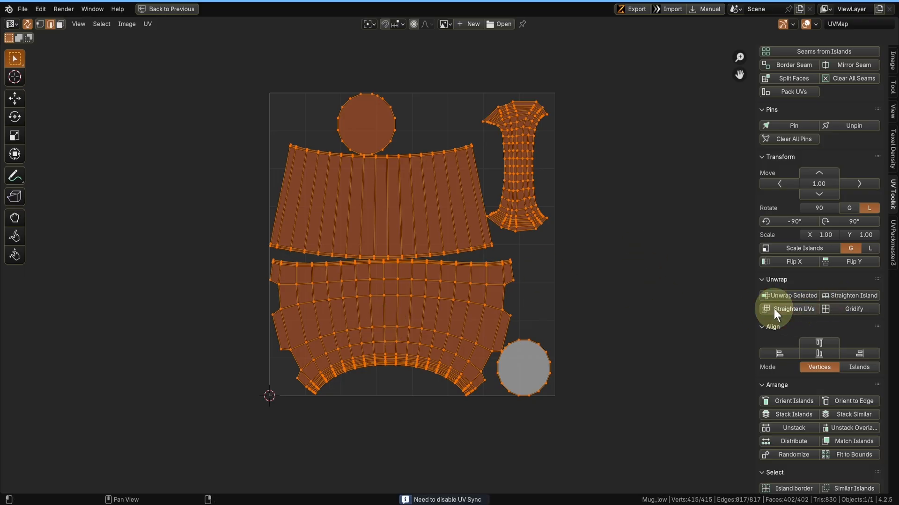
left_click(27, 24)
key("ctrl+space")
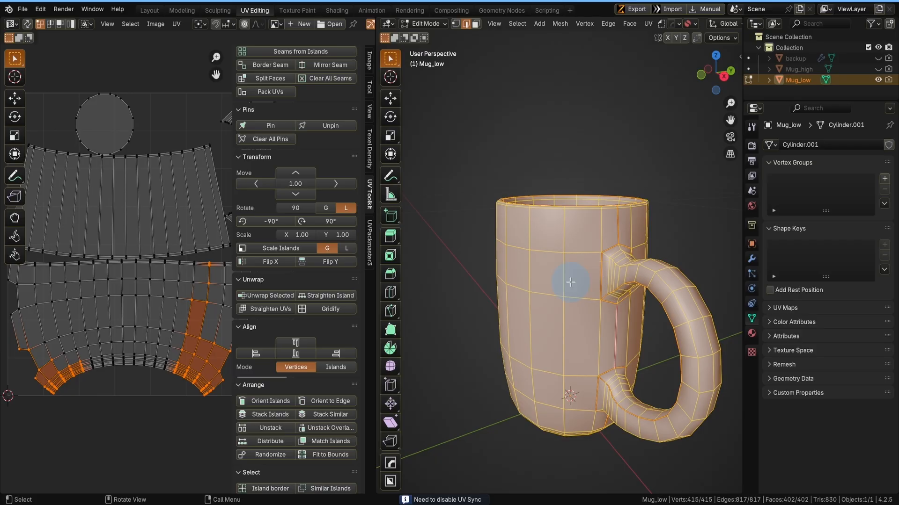
- Straighten the outer-wall and inner-wall islands of the mug with Straighten UVs in the maximized UV editor
key("ctrl+space")
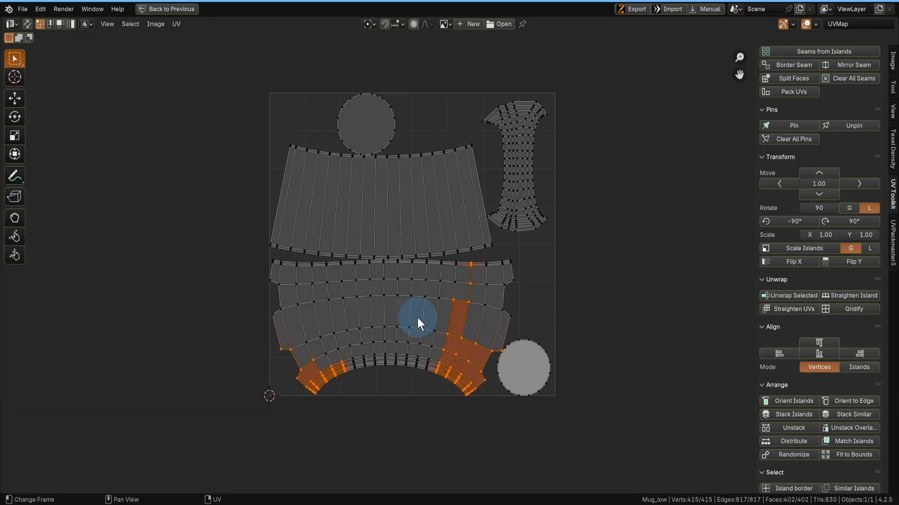
key("l")
left_click(794, 310)
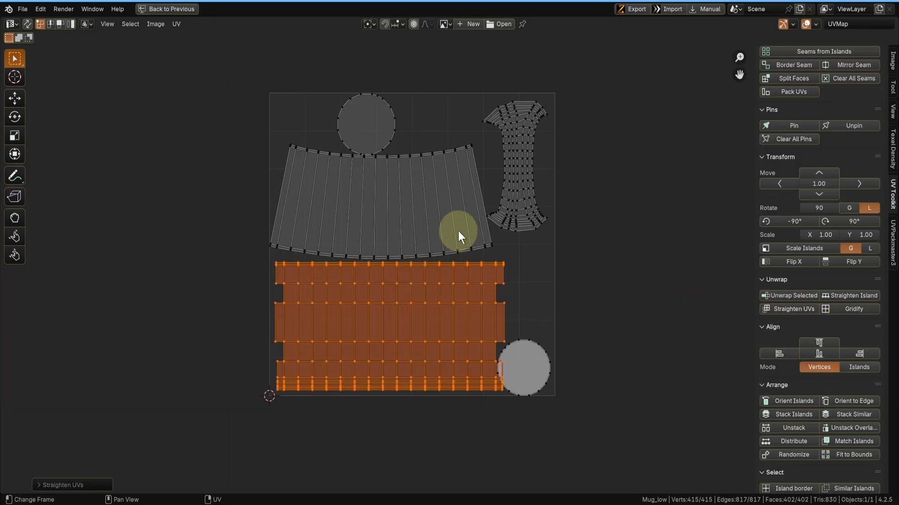
key("l")
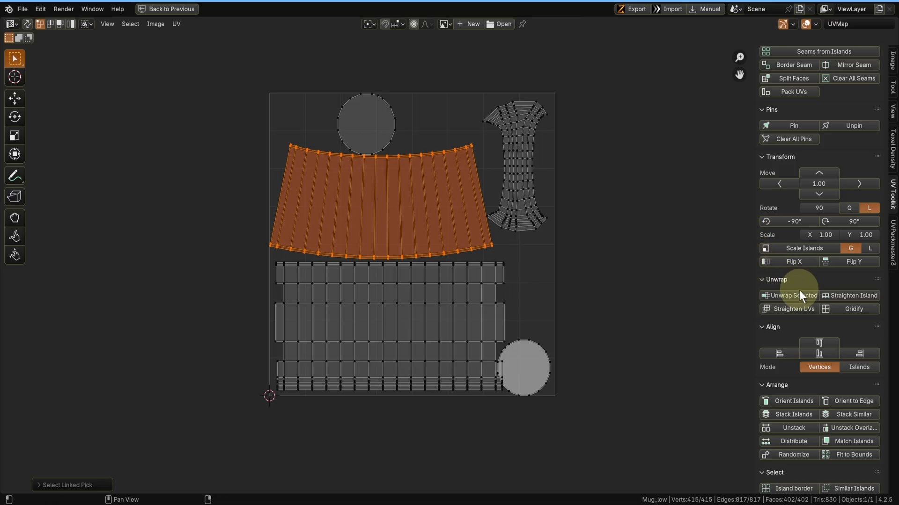
left_click(788, 308)
- Switch UV selection to island mode and straighten the handle island with Straighten UVs
key("alt+a")
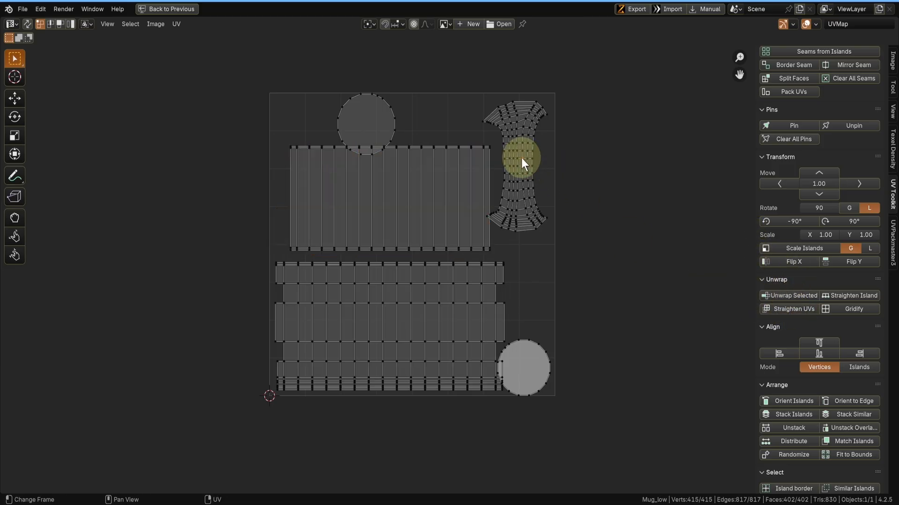
left_click(70, 27)
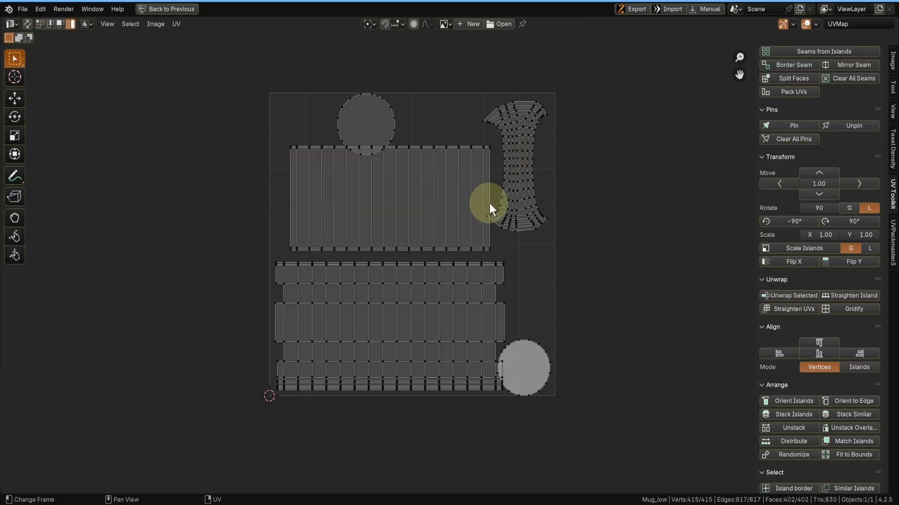
left_click(788, 309)
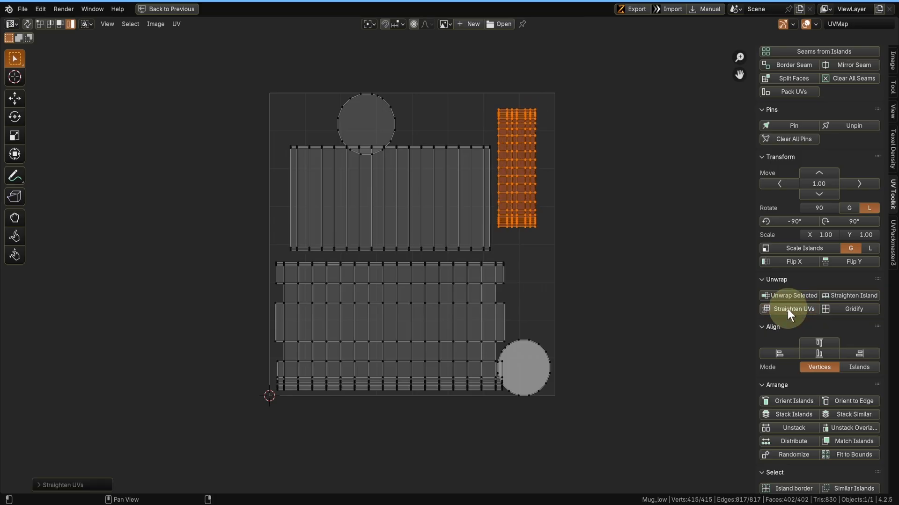
- Select all islands and run Blender's Pack Islands with Exact Shape (Concave), Scale enabled and a 0.003 margin
left_click_drag(347, 162, 434, 217)
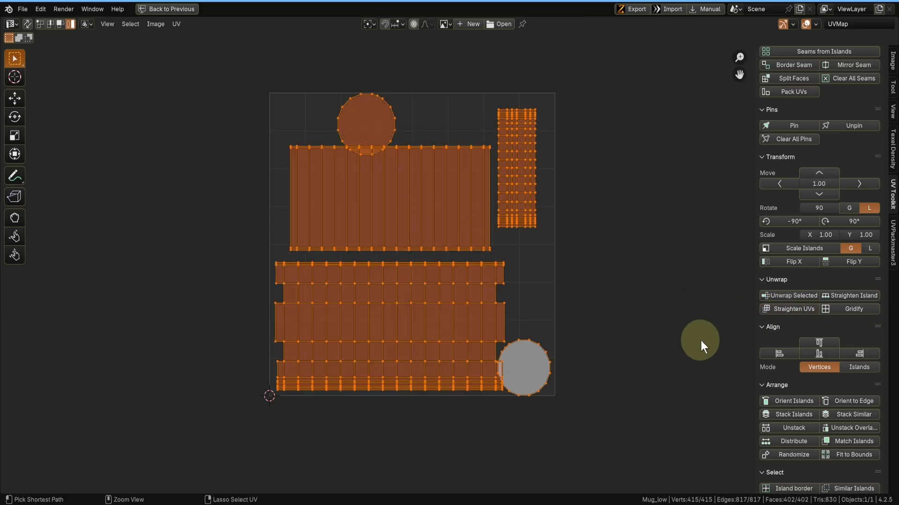
left_click(892, 242)
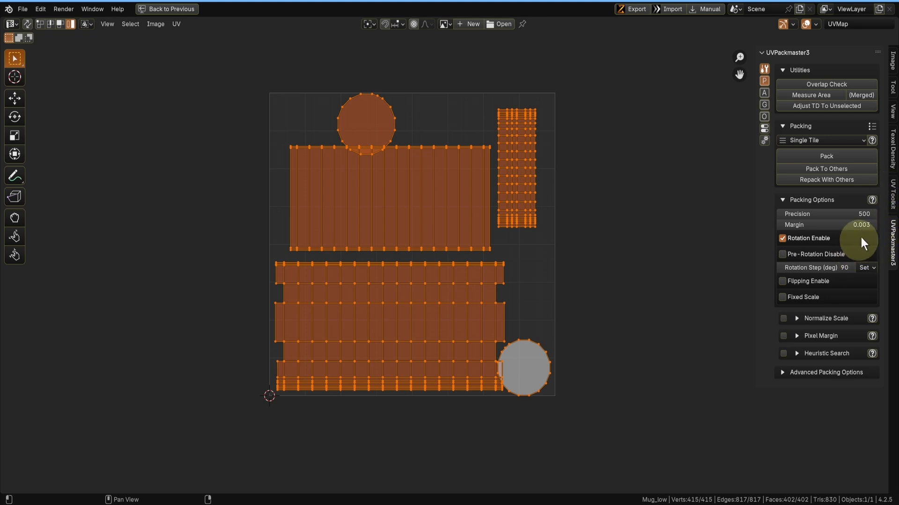
left_click(890, 203)
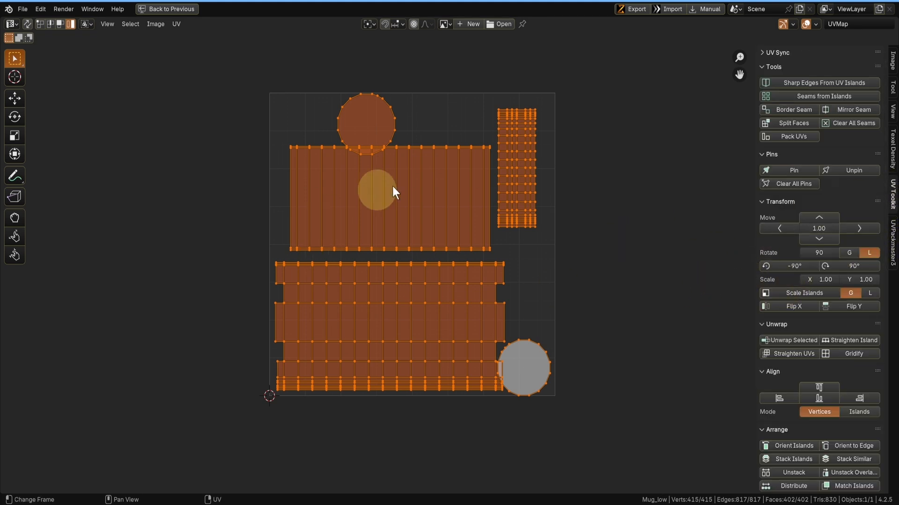
left_click(173, 26)
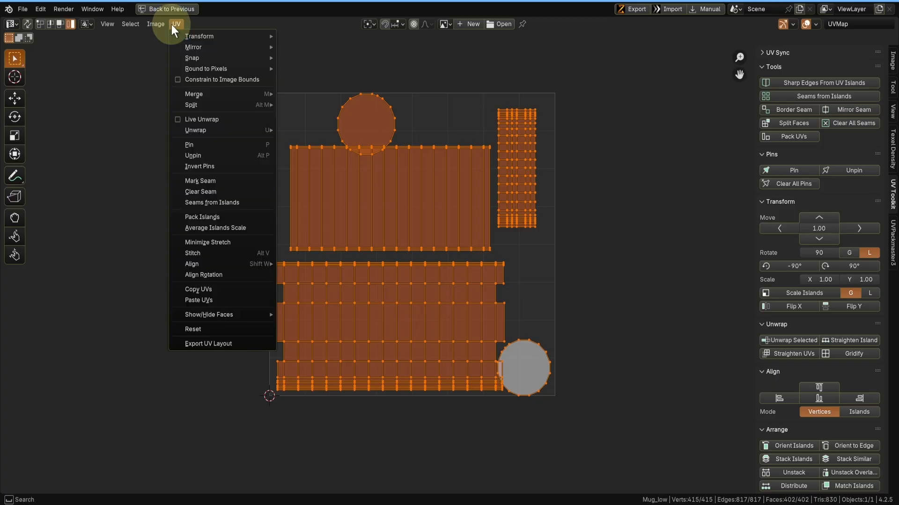
left_click(229, 217)
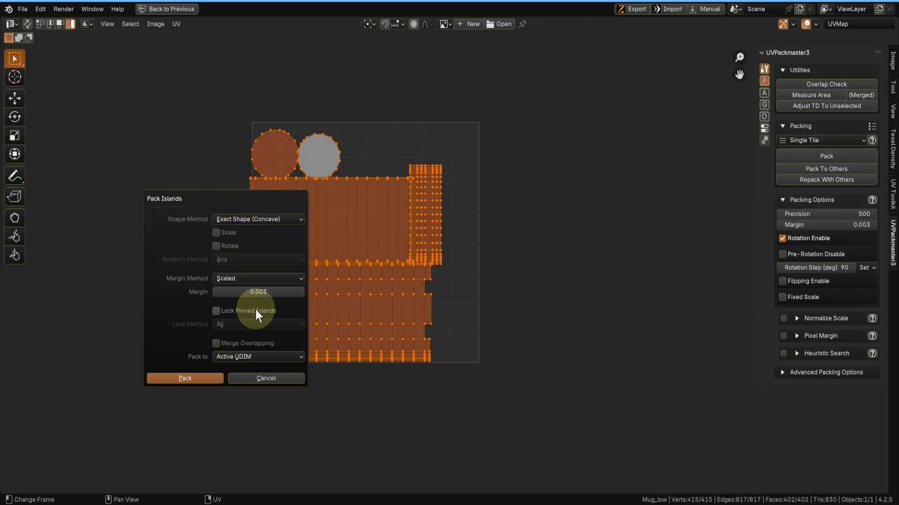
left_click(216, 233)
left_click(193, 376)
- Move the straightened handle island out of the UV tile to free the space beside the wall islands
scroll(264, 223, "up", 8)
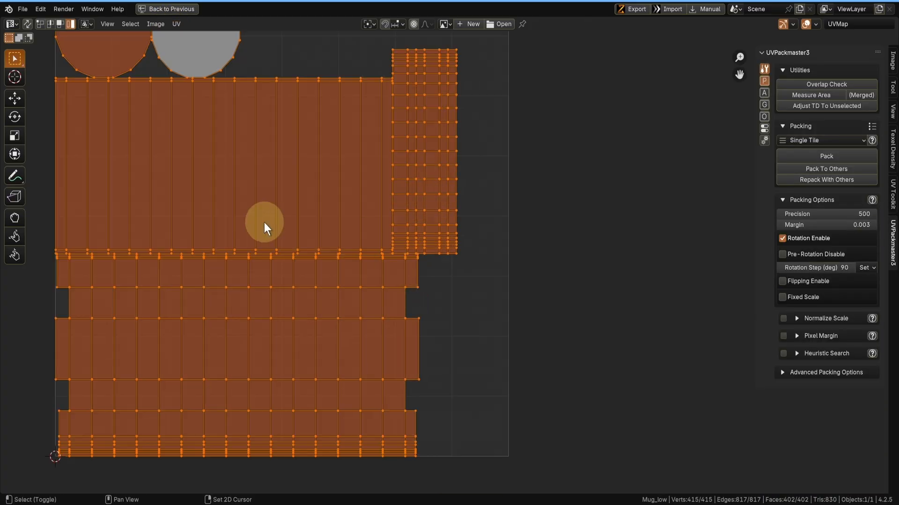
scroll(454, 184, "down", 5)
middle_click_drag(412, 56, 373, 175, "shift")
scroll(392, 189, "up", 8)
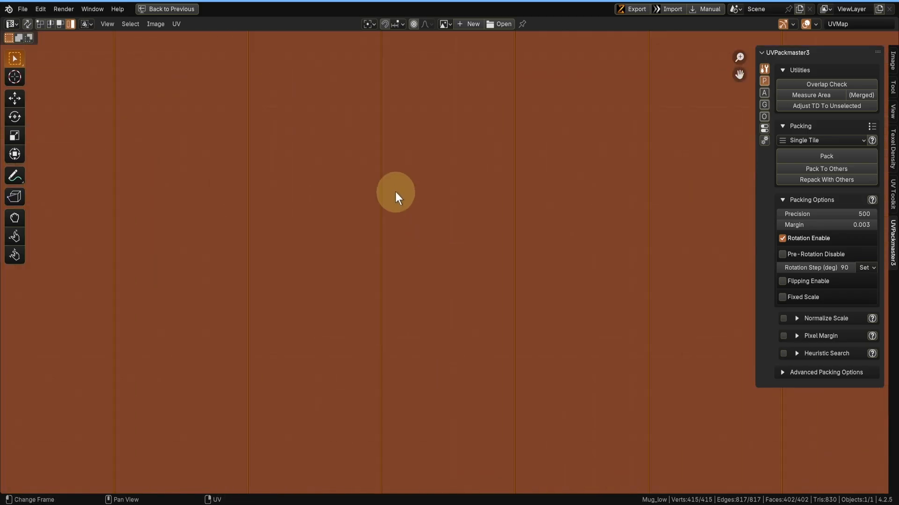
scroll(384, 285, "down", 8)
scroll(433, 247, "up", 5)
scroll(433, 247, "down", 8)
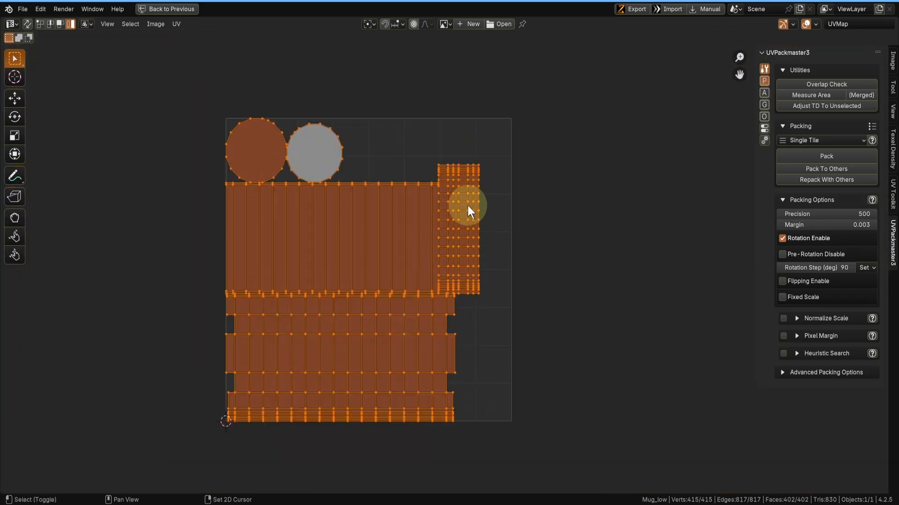
middle_click_drag(468, 206, 445, 224, "shift")
left_click(446, 212)
key("g")
left_click(580, 235)
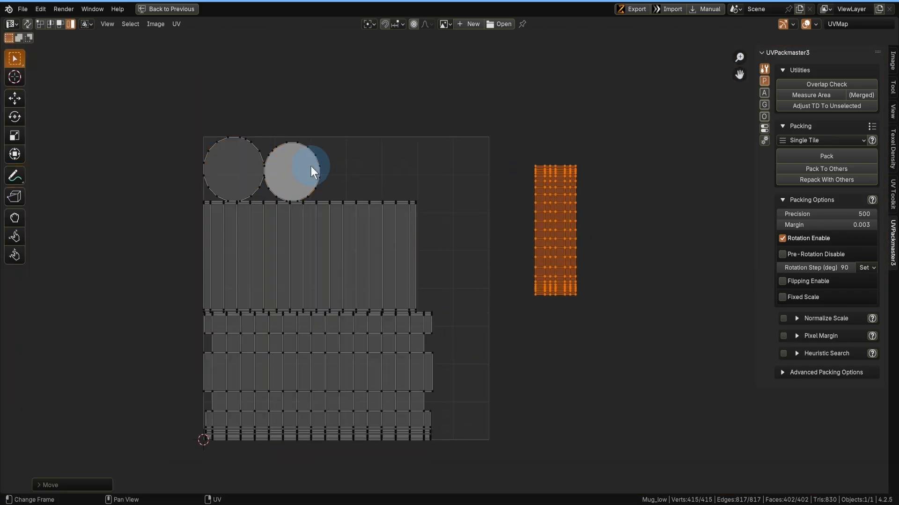
- Stack the two circular islands in the free column beside the wall islands and place the handle island beneath them
left_click_drag(311, 167, 478, 277)
left_click_drag(242, 155, 471, 167)
left_click_drag(579, 270, 486, 412)
- Move the inner-wall island slightly up along Y to widen its gap from the outer-wall island
left_click_drag(382, 271, 381, 258)
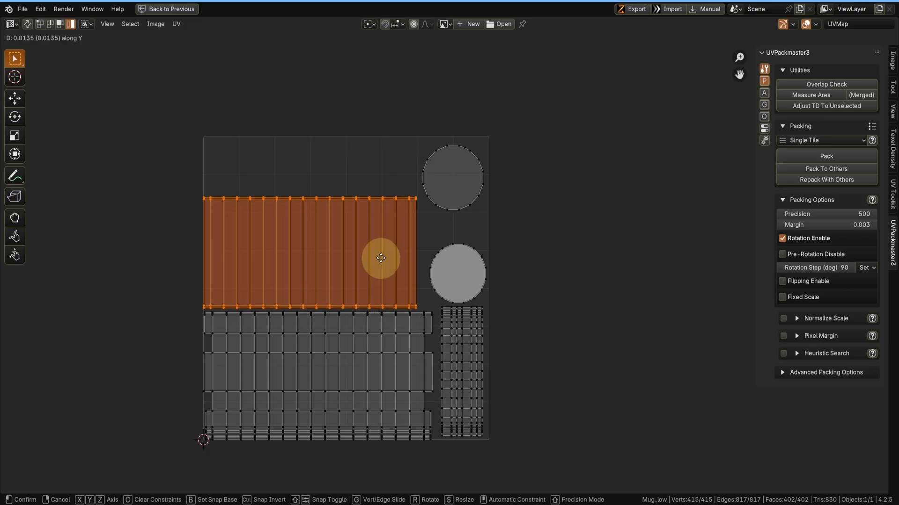
left_click(380, 252)
middle_click_drag(381, 258, 381, 252)
key("g")
left_click(382, 253)
scroll(319, 287, "up", 3)
mouse_move(319, 287)
middle_mouse_down("shift")
mouse_move(189, 305)
mouse_move(301, 263)
middle_mouse_up("shift")
scroll(300, 249, "down", 2)
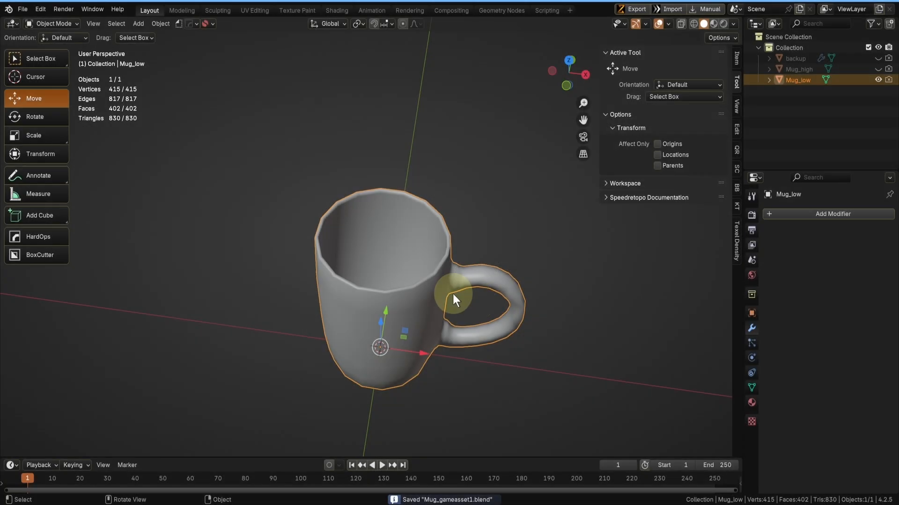
- Export the low-poly mug as Mug_low.fbx, limited to Selected Objects and the Mesh object type
middle_click_drag(388, 282, 386, 259)
scroll(385, 259, "up", 1)
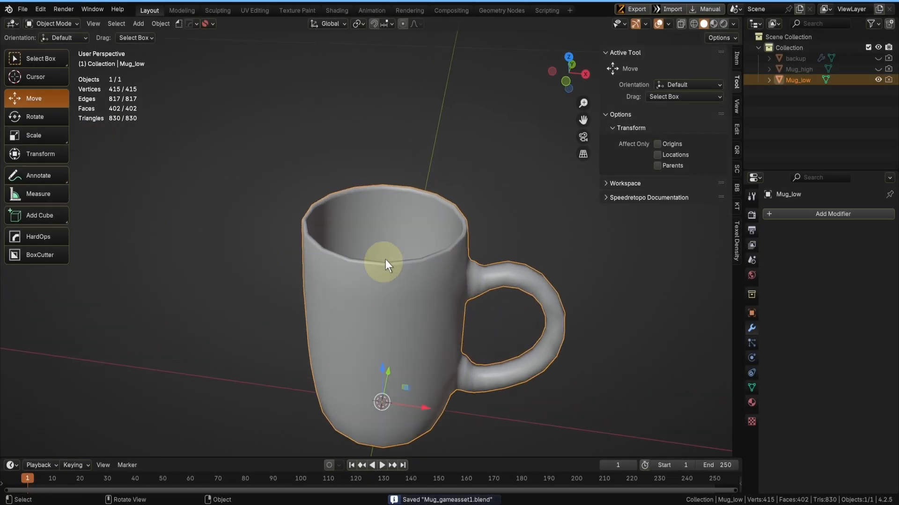
left_click(28, 9)
mouse_move(47, 172)
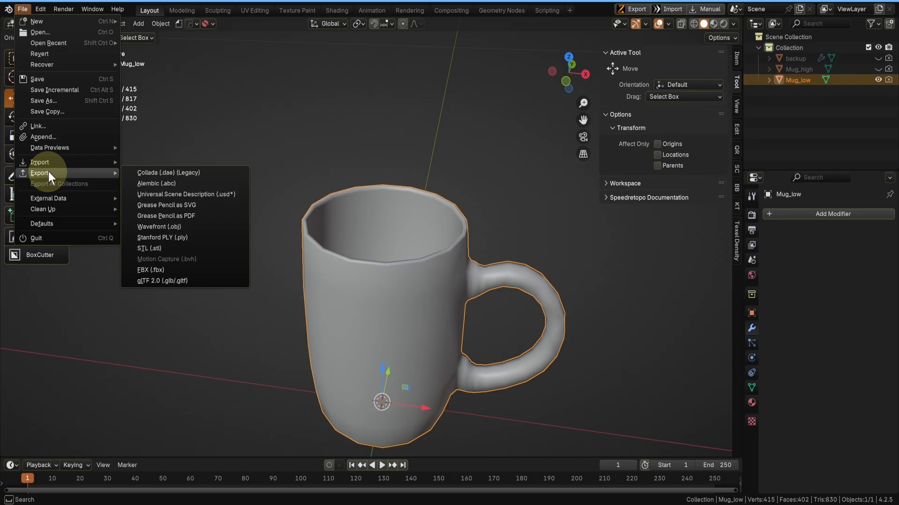
left_click(184, 270)
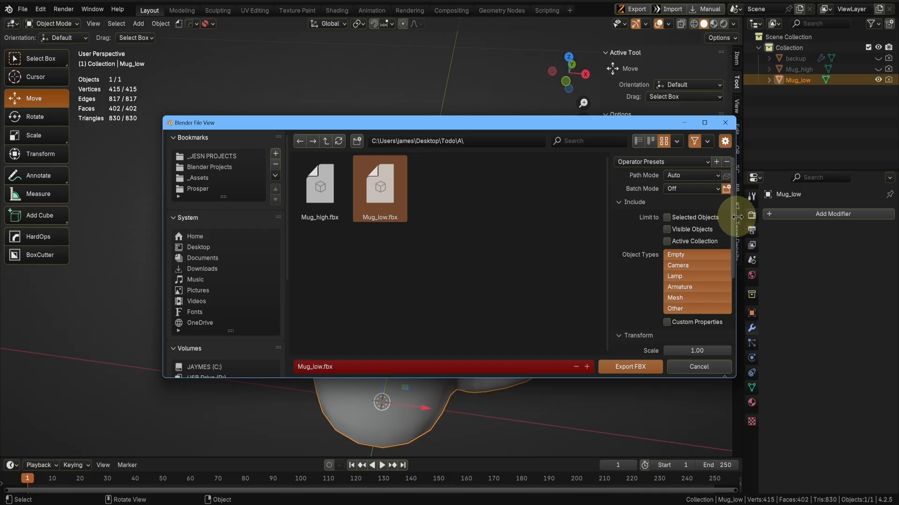
left_click_drag(738, 217, 622, 214)
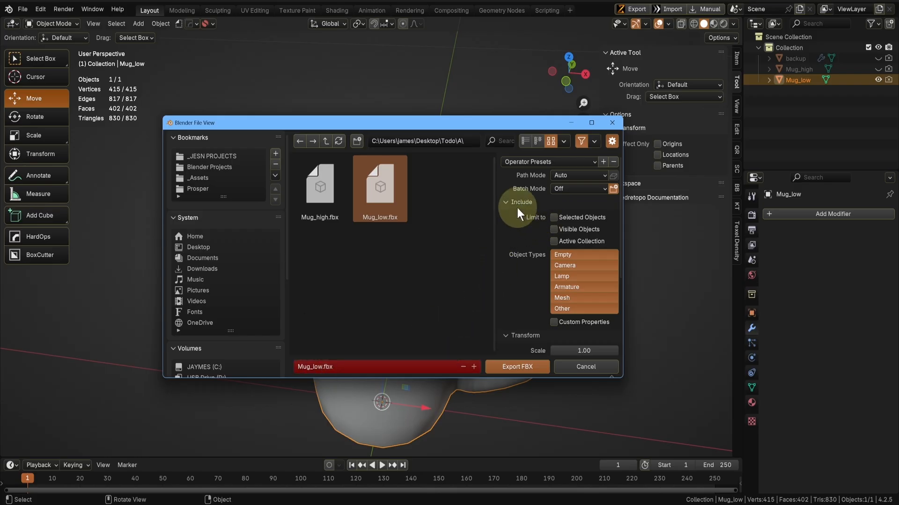
left_click(555, 217)
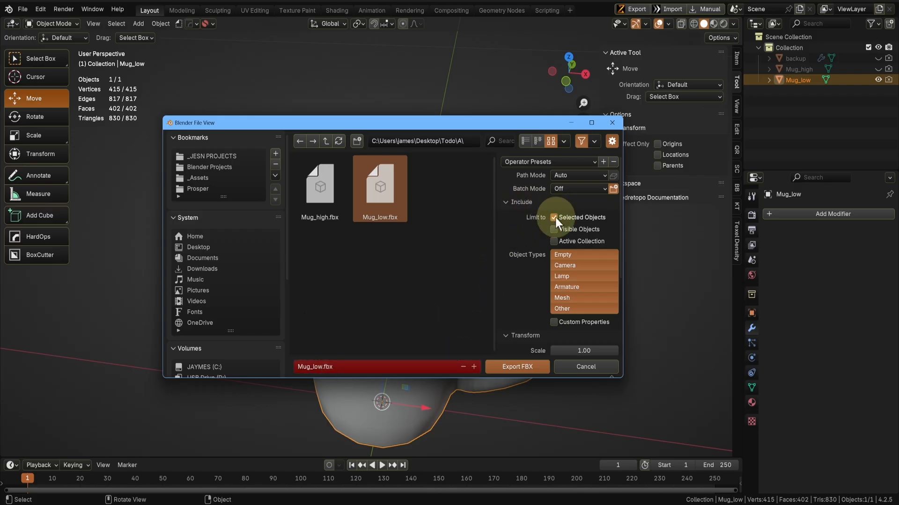
left_click(568, 296)
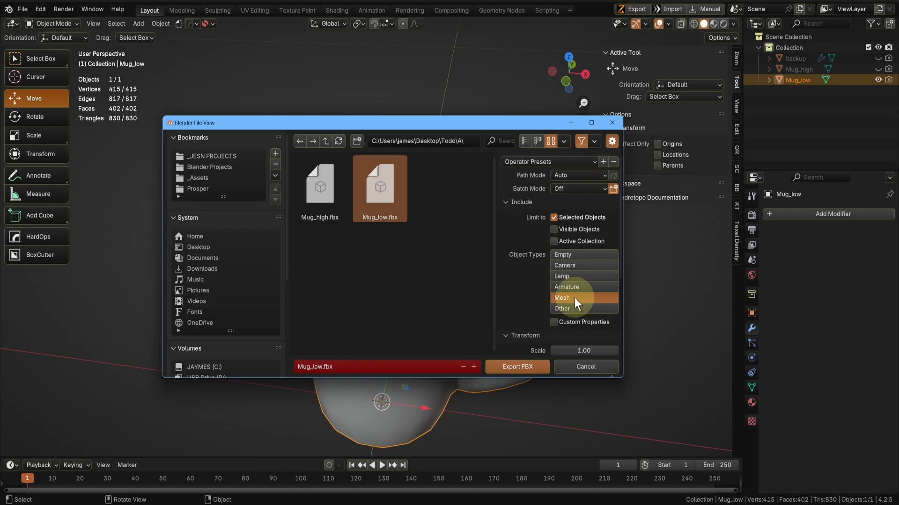
left_click_drag(579, 254, 574, 297)
scroll(564, 320, "down", 3)
scroll(566, 319, "down", 3)
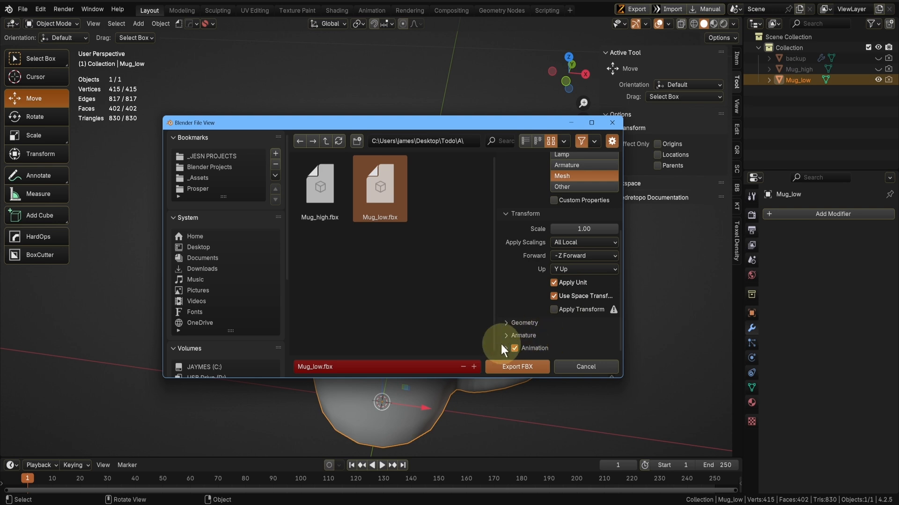
left_click(524, 367)
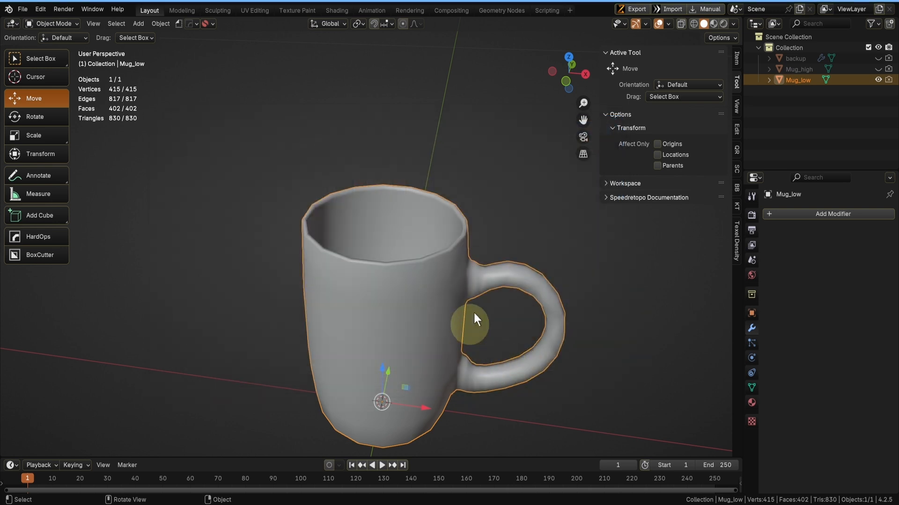
- Unhide Mug_high, hide Mug_low and select the high-poly mug
left_click(876, 69)
left_click(876, 80)
left_click(800, 68)
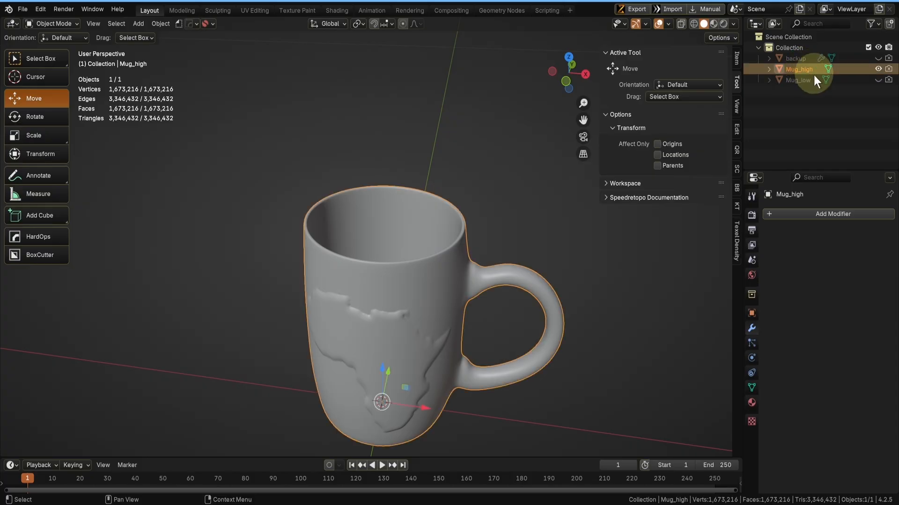
middle_click_drag(333, 190, 309, 159)
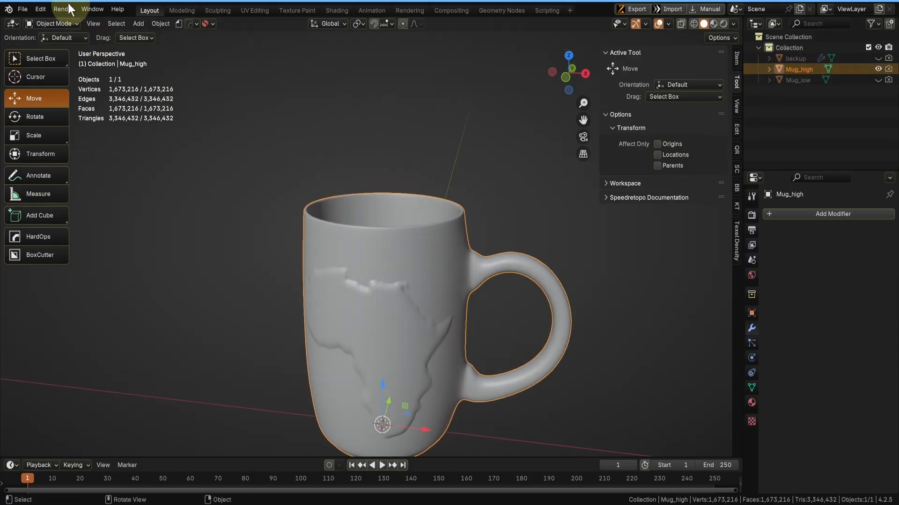
- Export the high-poly mug as Mug_high.fbx with Selected Objects and only the Mesh object type
left_click(23, 9)
mouse_move(53, 173)
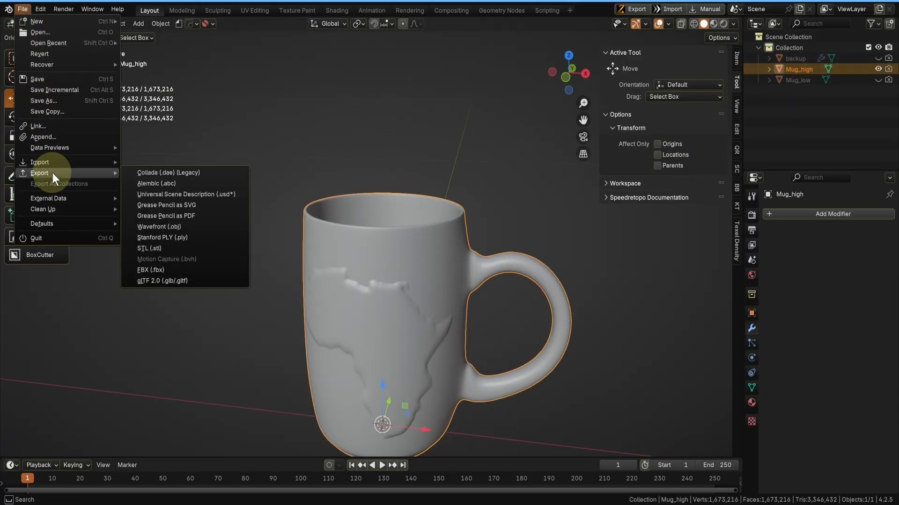
left_click(153, 270)
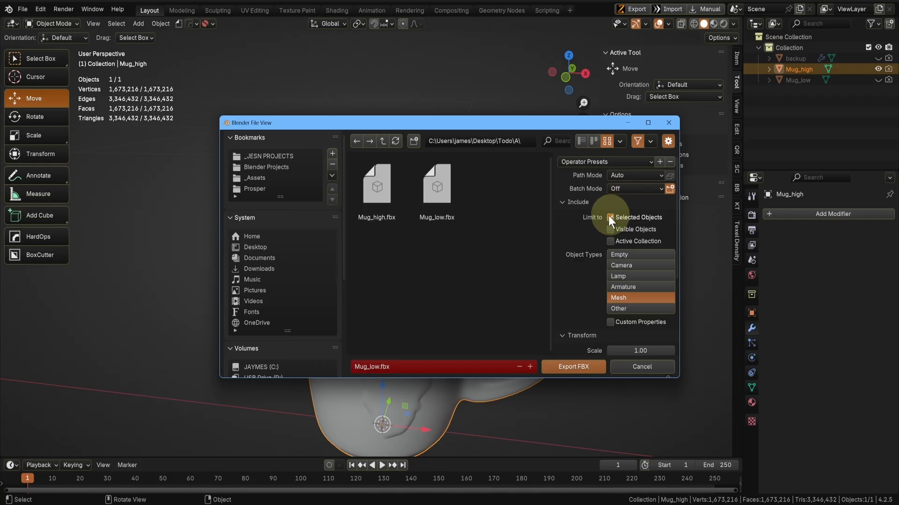
left_click(372, 205)
scroll(626, 325, "down", 3)
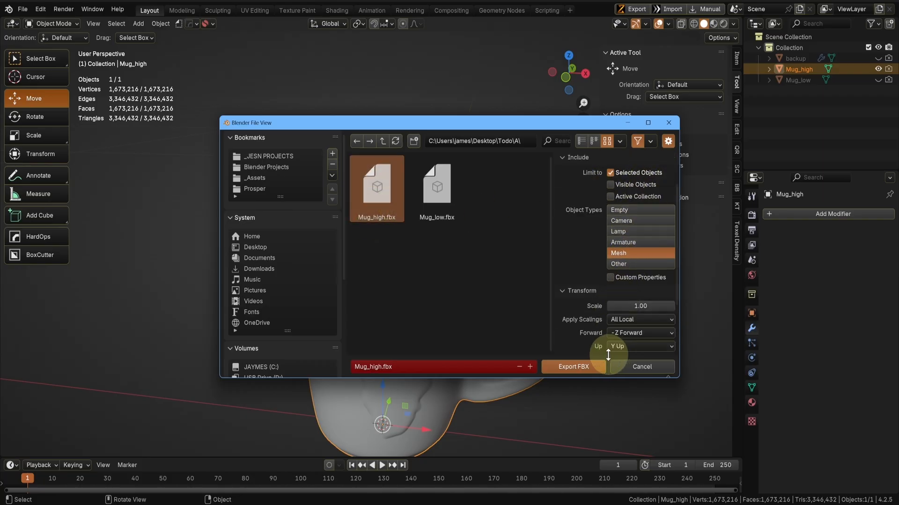
left_click(574, 364)
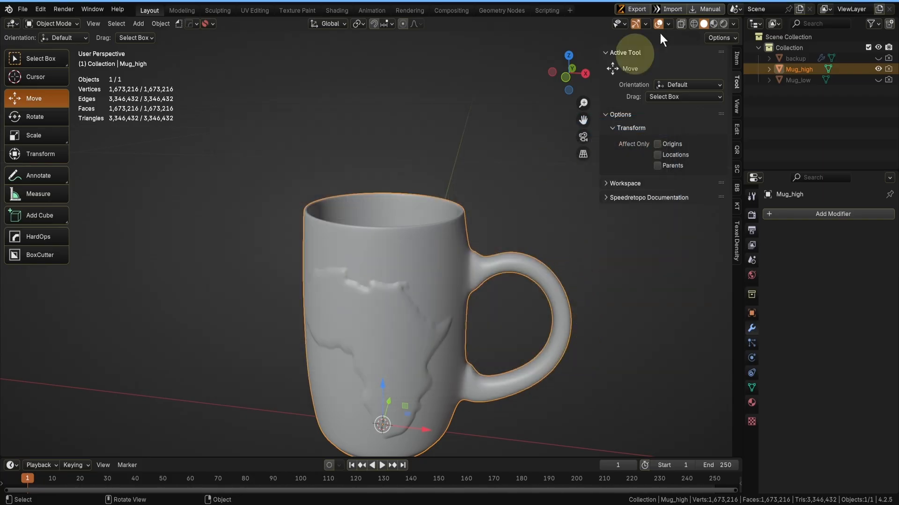
- Hide Mug_high, unhide Mug_low and save the Blender file
left_click(878, 69)
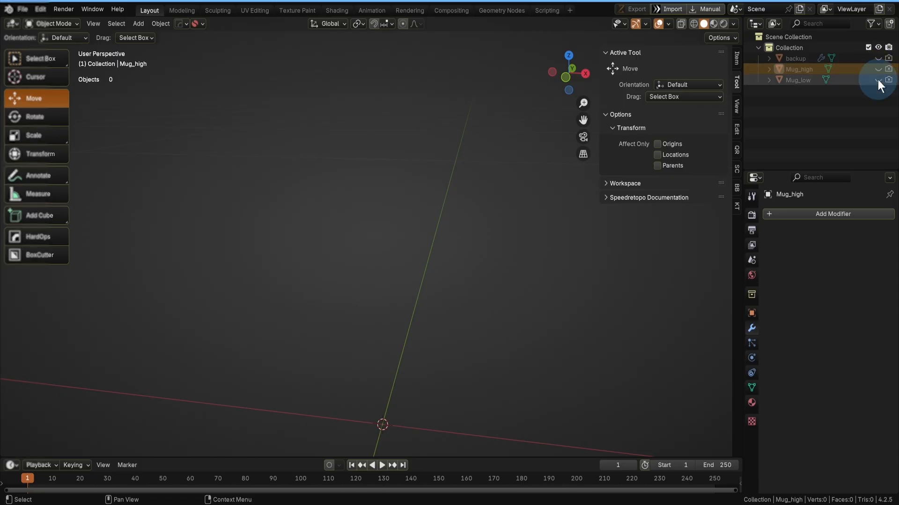
left_click(878, 79)
key("ctrl+s")
left_click(422, 201)
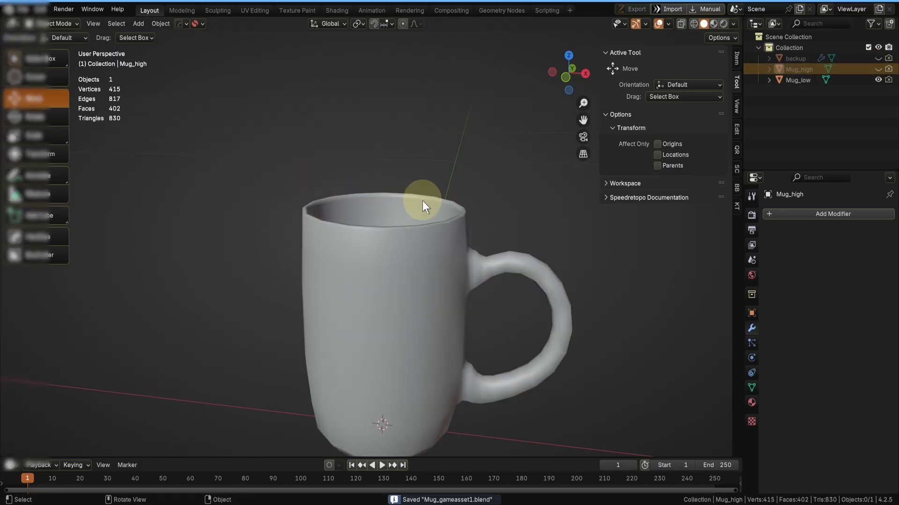
- Switch to Substance 3D Painter and create a new project from Mug_low.fbx with a document resolution of 2048
left_click(845, 1)
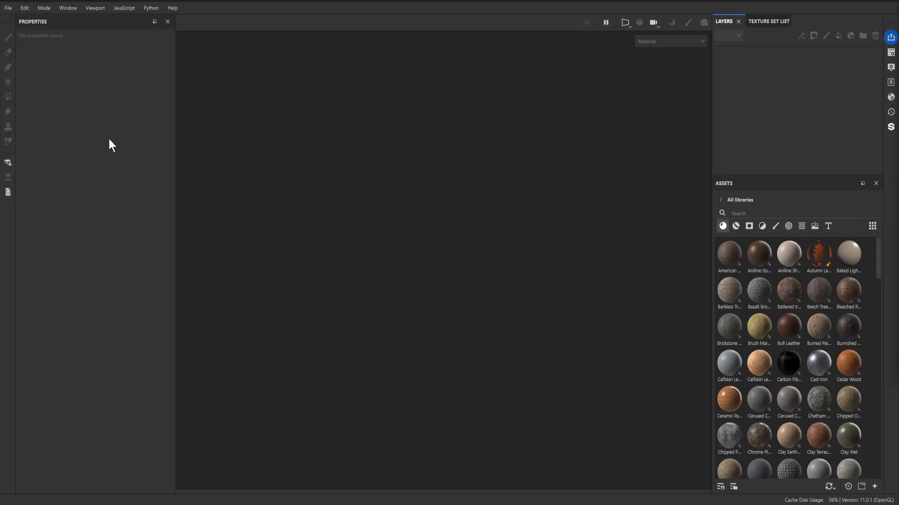
left_click(10, 9)
left_click(35, 19)
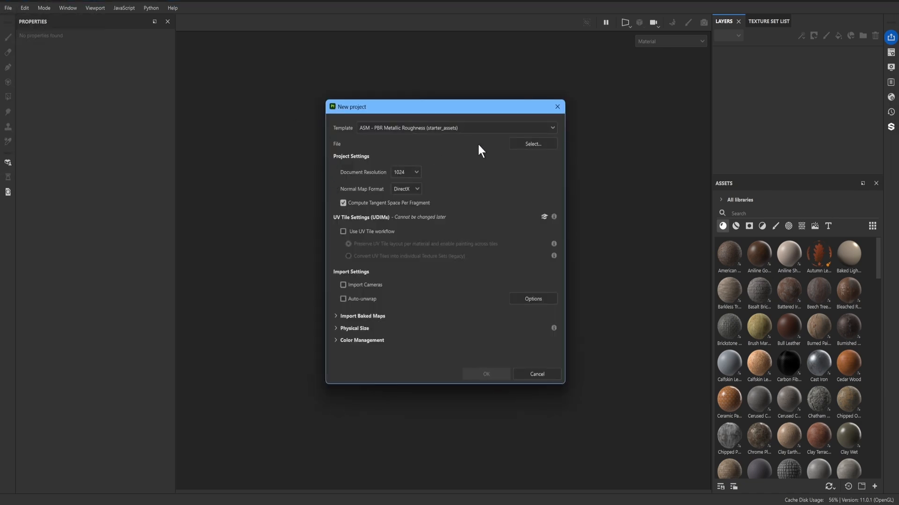
left_click(533, 142)
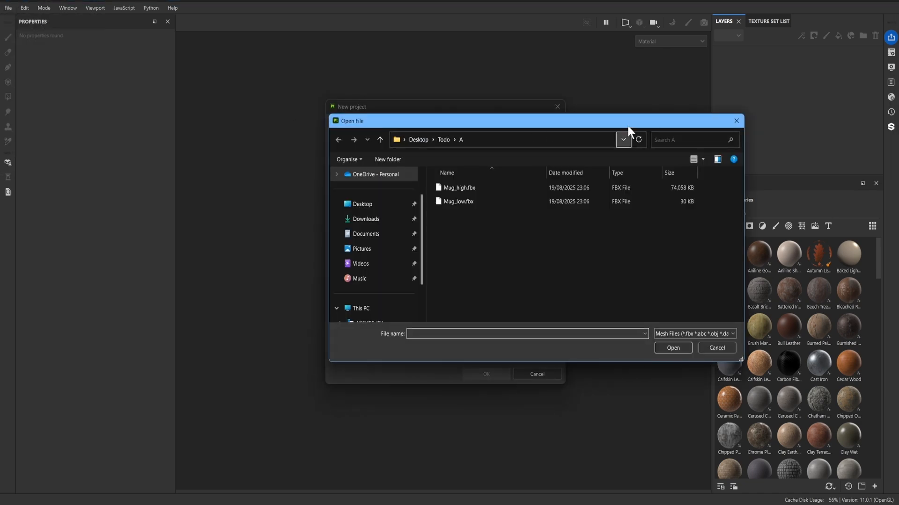
left_click(472, 200)
left_click(672, 348)
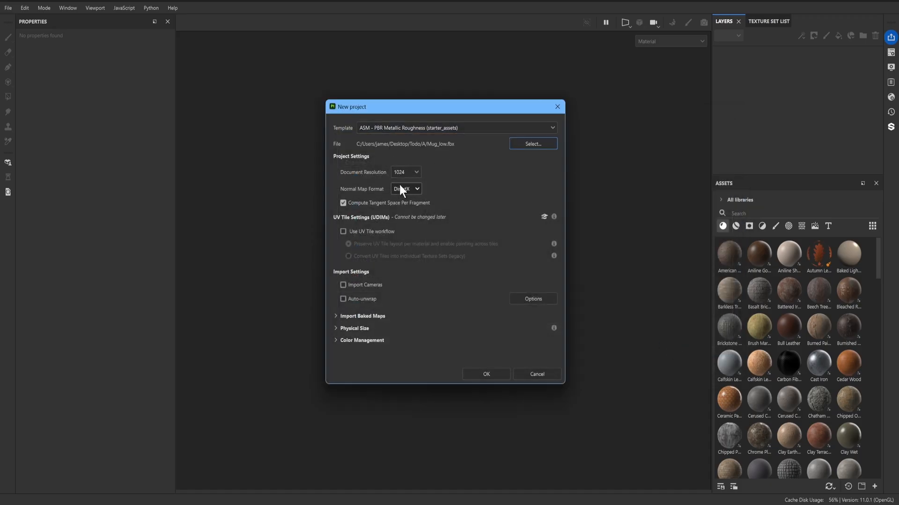
left_click(409, 168)
left_click(401, 222)
left_click(480, 372)
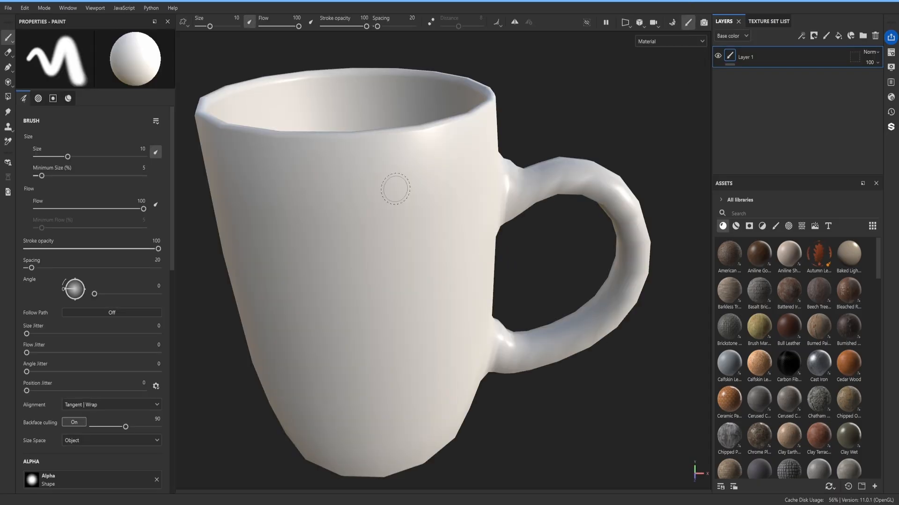
- Enter the mesh map baking mode and set the bake output size to 4096
mouse_move(395, 189)
left_mouse_down("alt")
mouse_move(437, 245)
mouse_move(457, 305)
mouse_move(527, 265)
mouse_move(367, 266)
mouse_move(445, 279)
left_mouse_up("alt")
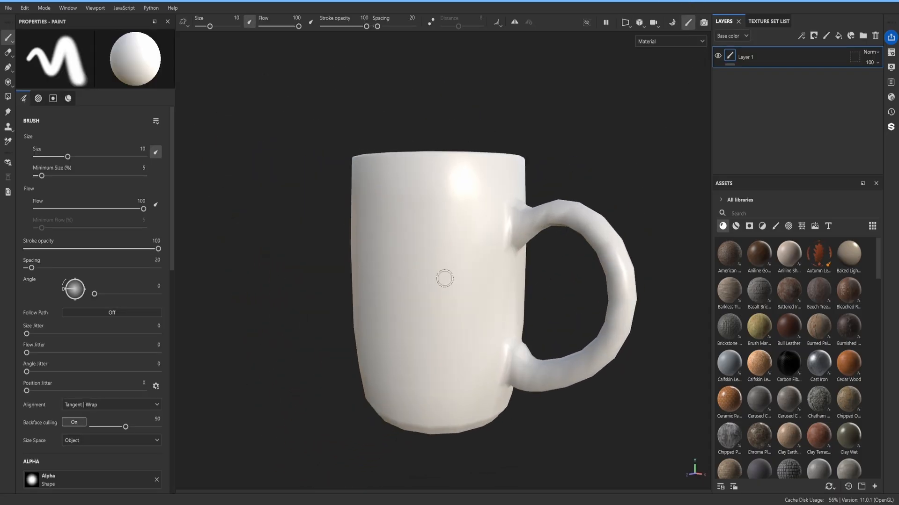
left_click(670, 22)
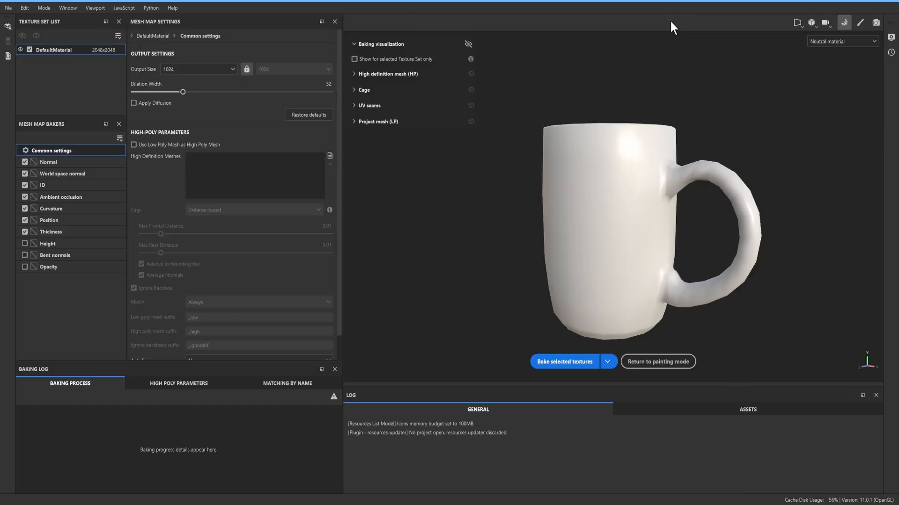
left_click(212, 74)
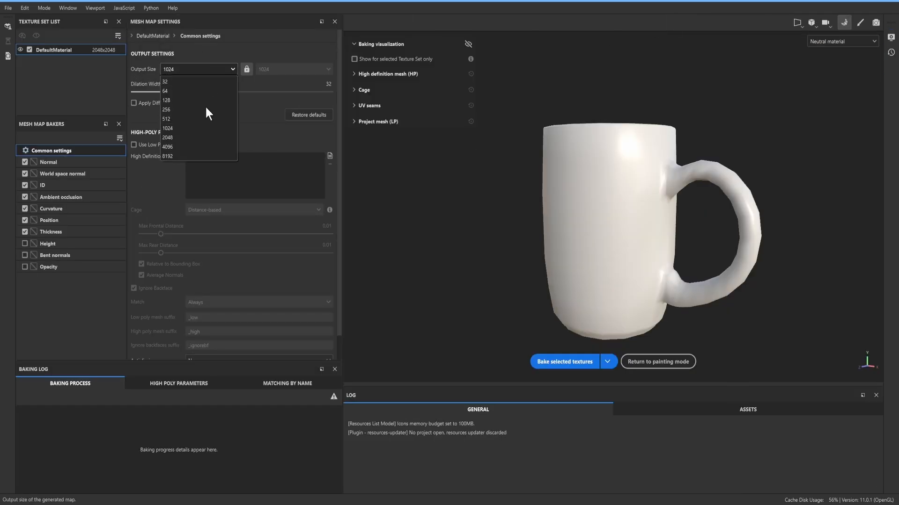
left_click(183, 142)
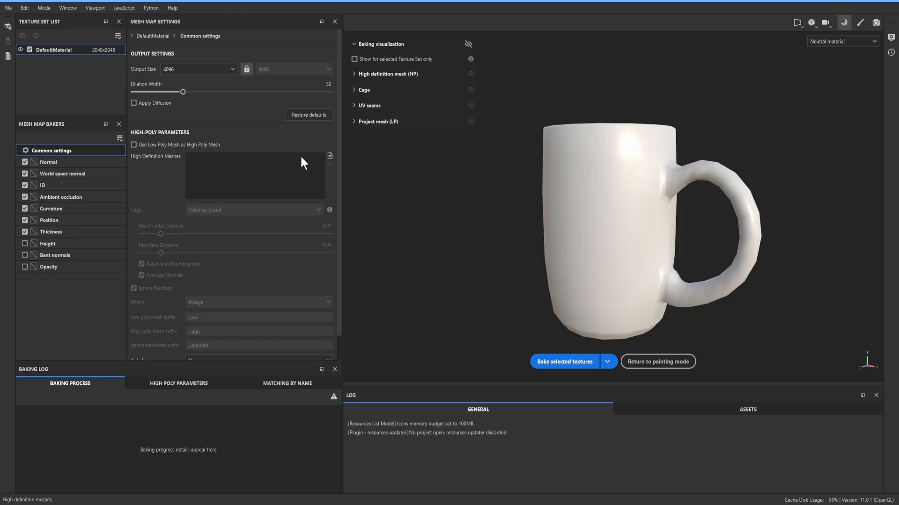
- Load Mug_high.fbx as the high definition mesh for baking
left_click(329, 155)
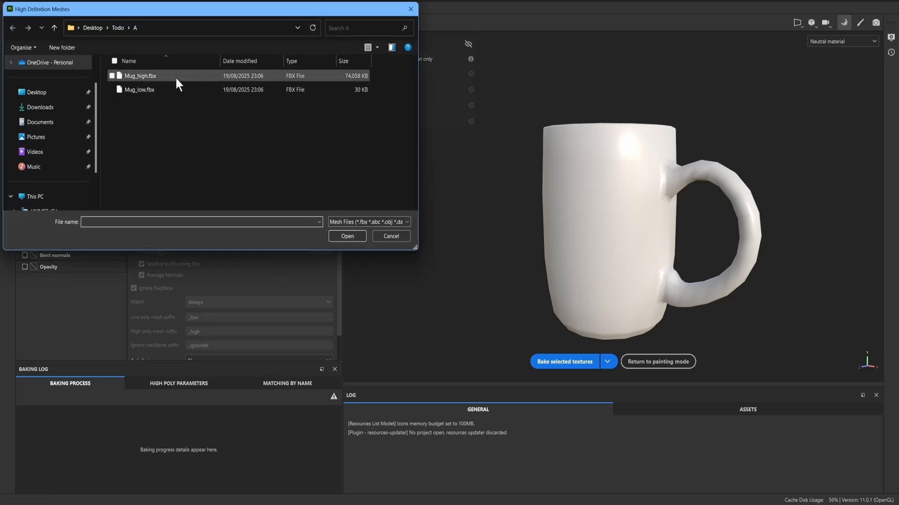
left_click(175, 75)
double_click(175, 75)
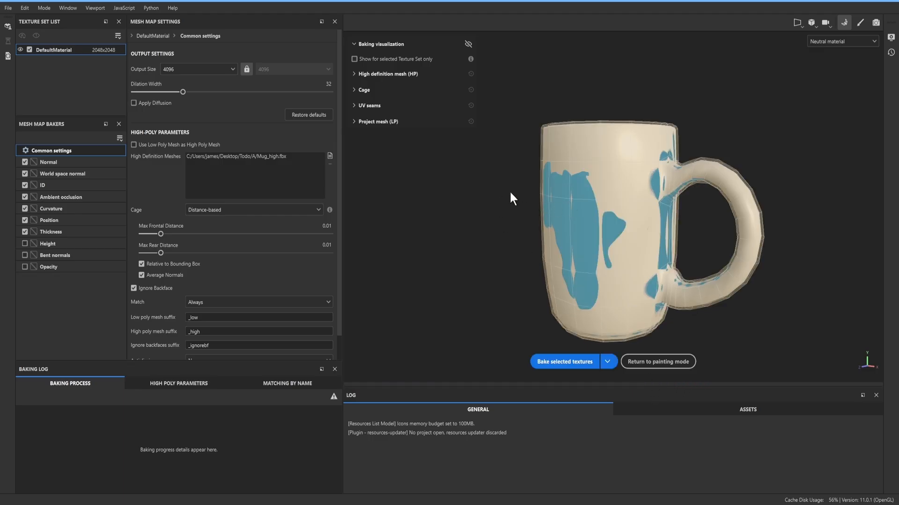
- Raise the cage's Max Frontal Distance and Max Rear Distance to 0.0204 each, checking the coverage inside and under the mug
left_click_drag(511, 193, 702, 262, "alt")
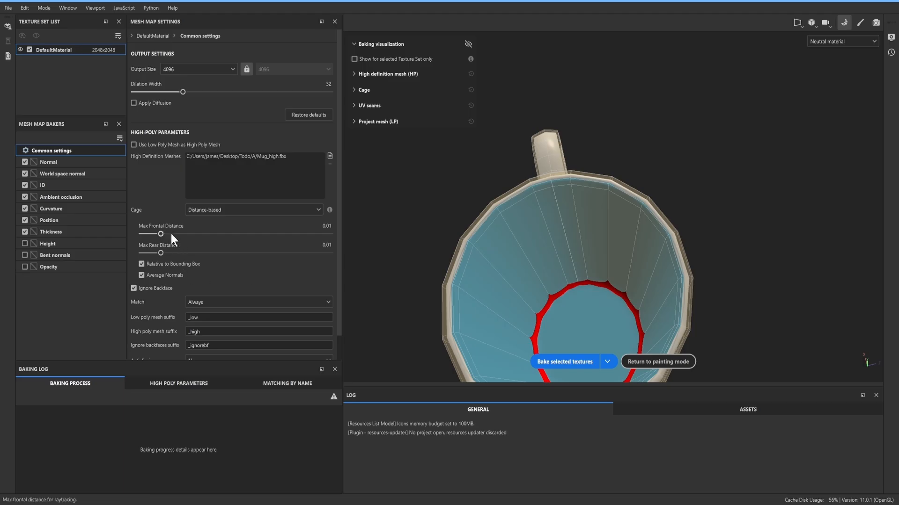
left_click_drag(160, 234, 168, 233)
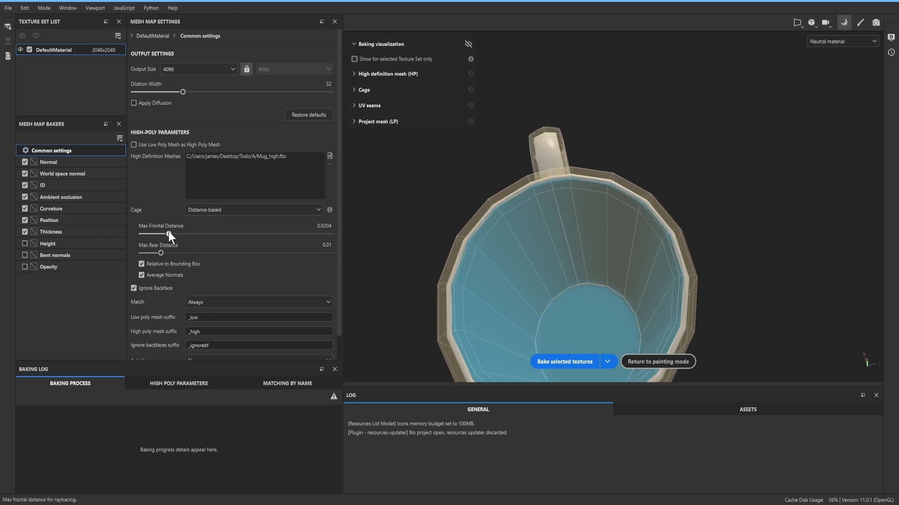
left_click_drag(619, 272, 625, 149, "alt")
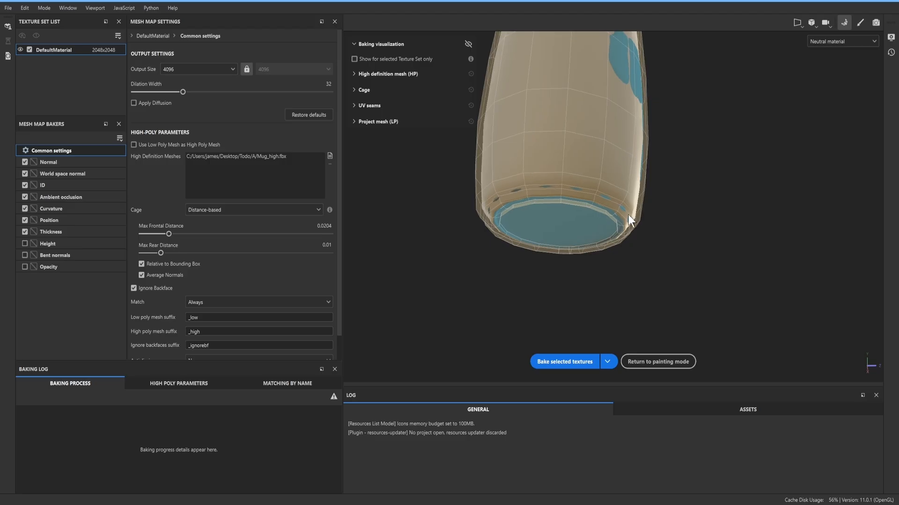
left_click_drag(628, 215, 373, 284, "alt")
scroll(613, 199, "up", 3)
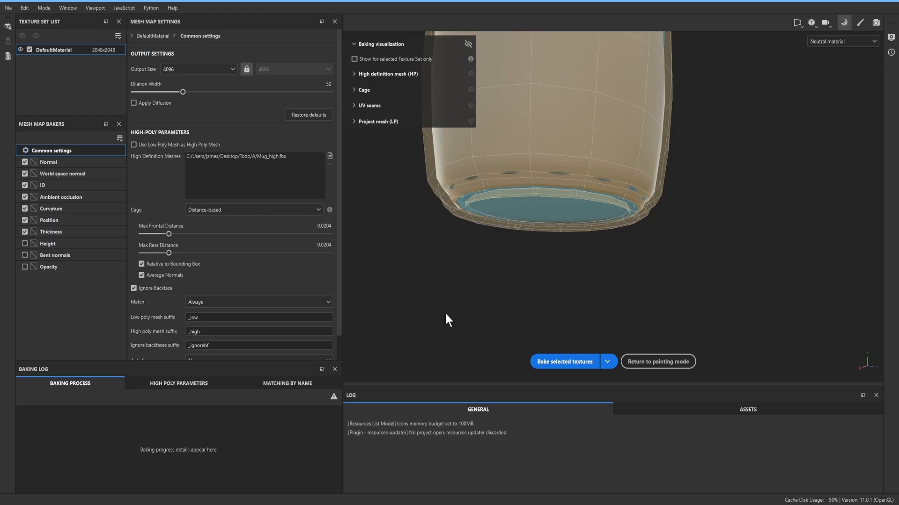
- Set Match to By Mesh Name and Antialiasing to Supersampling 4x, and bake the selected textures
scroll(197, 317, "down", 1)
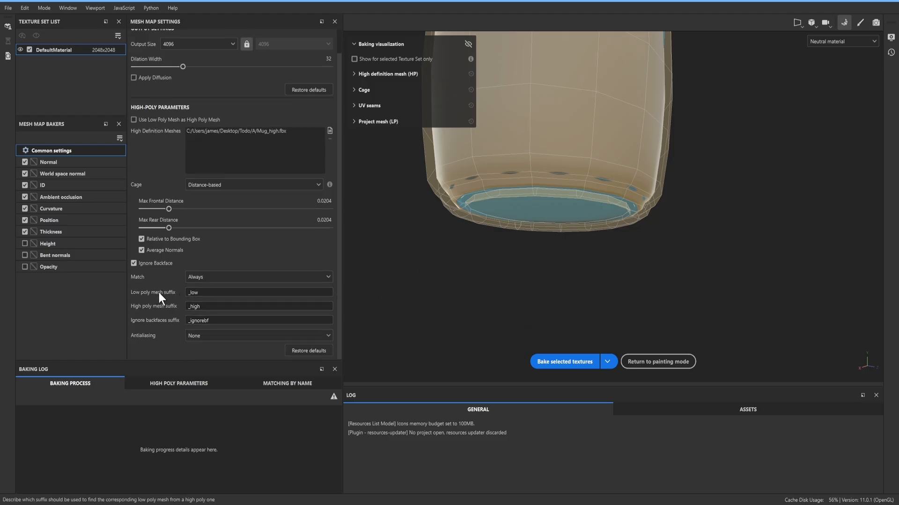
left_click(195, 277)
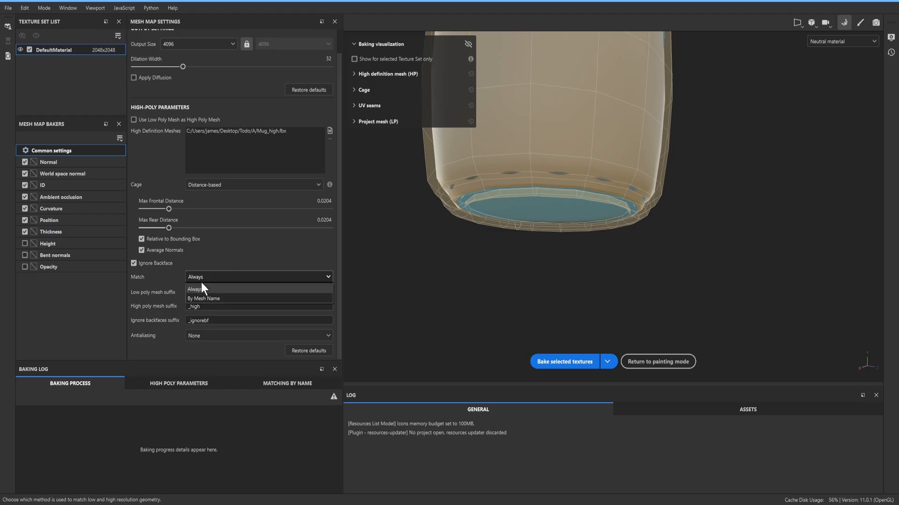
left_click(203, 297)
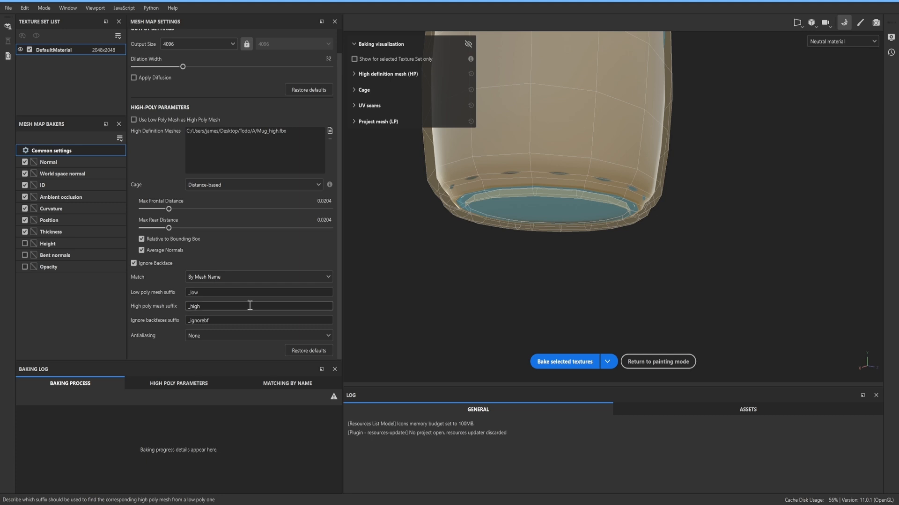
left_click(204, 335)
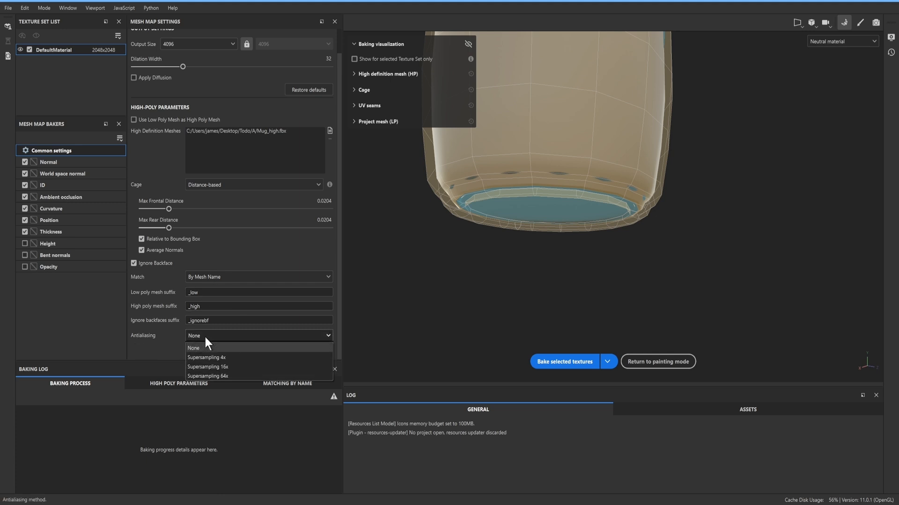
left_click(212, 358)
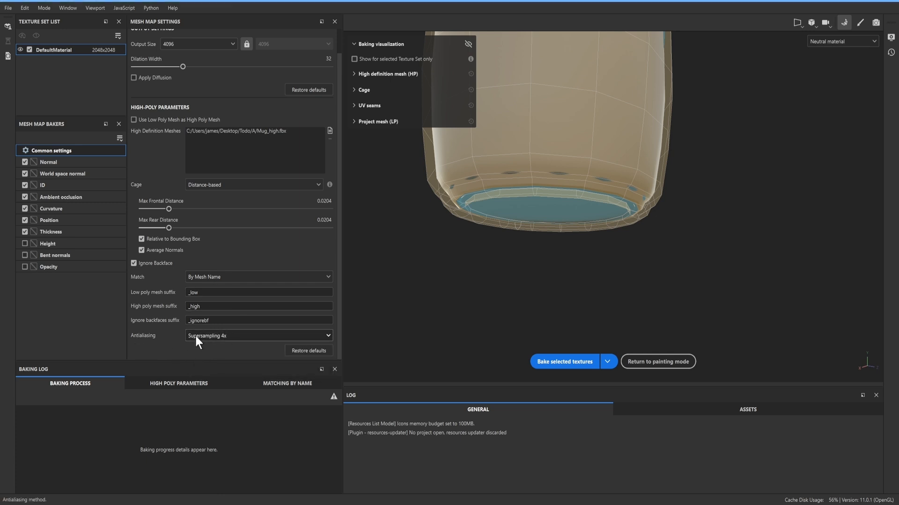
scroll(207, 262, "up", 1)
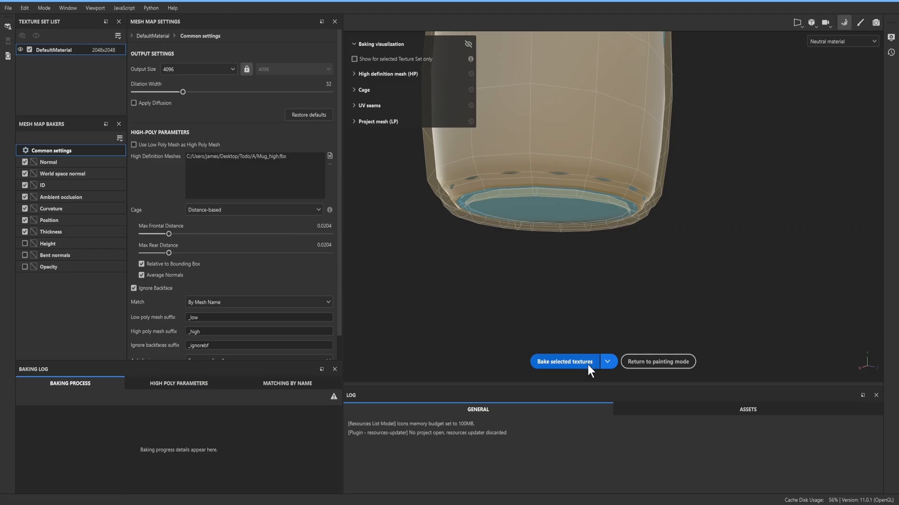
left_click(564, 361)
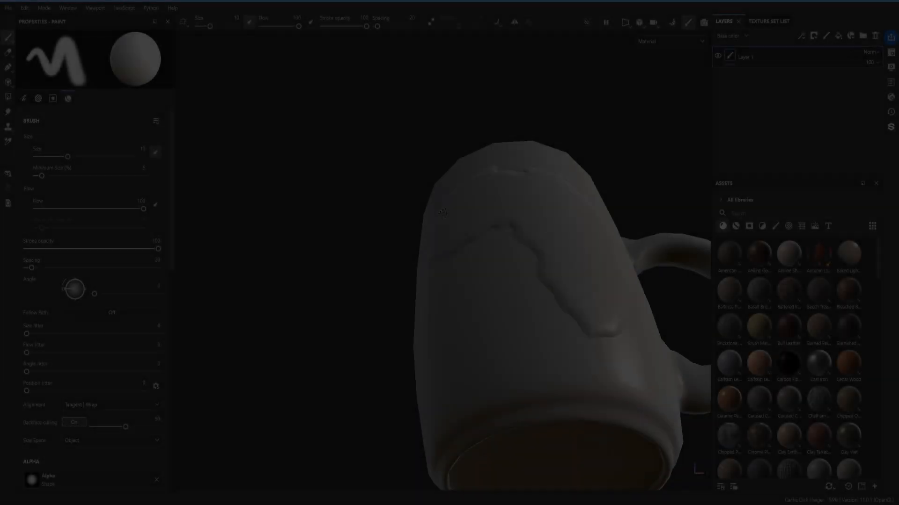
- Examine the baked mug's outer surface, rim, interior and base in painting mode for shading errors
left_click_drag(443, 213, 412, 285, "alt")
middle_click_drag(412, 285, 454, 325, "alt")
mouse_move(454, 325)
left_mouse_down("alt")
mouse_move(414, 327)
mouse_move(412, 337)
mouse_move(397, 319)
left_mouse_up("alt")
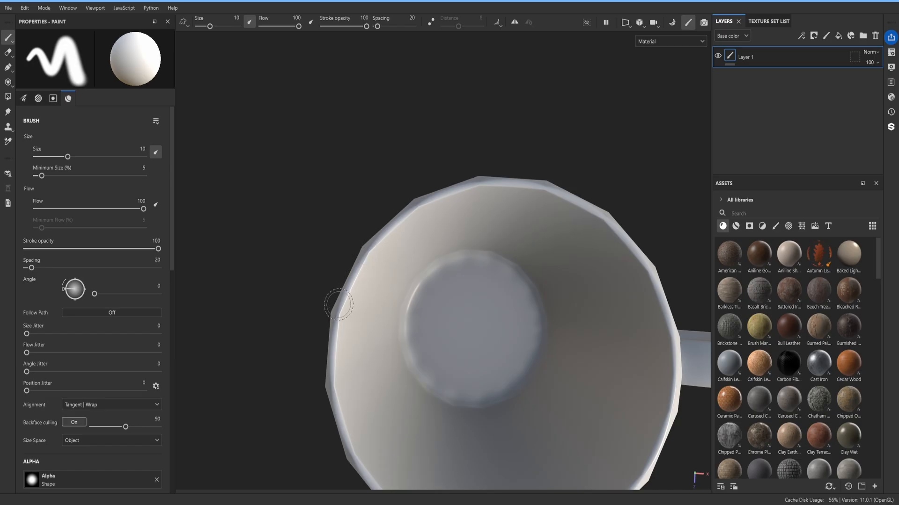
mouse_move(338, 304)
left_mouse_down("alt")
mouse_move(425, 237)
mouse_move(393, 269)
mouse_move(520, 248)
mouse_move(618, 176)
left_mouse_up("alt")
left_click_drag(561, 224, 284, 230, "alt")
middle_click_drag(507, 246, 448, 236, "alt")
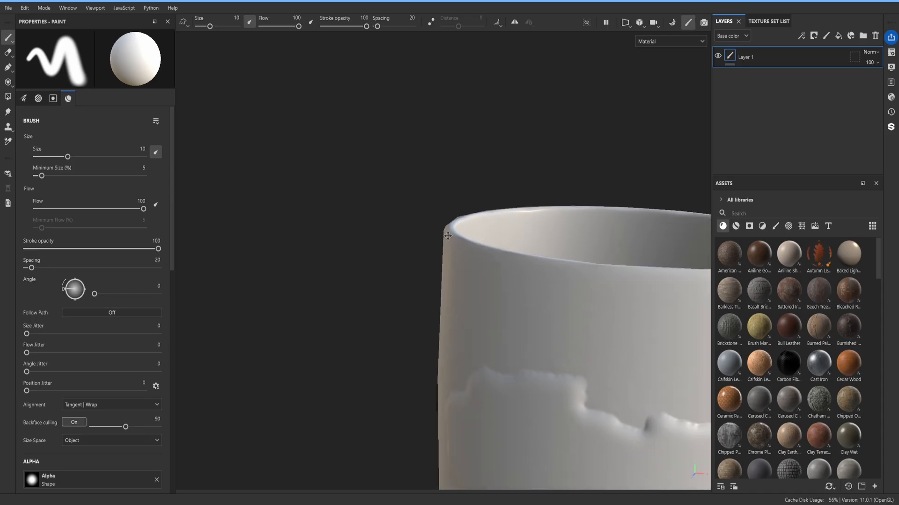
left_click_drag(447, 236, 395, 350, "alt")
middle_click_drag(438, 255, 302, 246, "alt")
mouse_move(365, 259)
middle_mouse_down("alt")
mouse_move(443, 275)
mouse_move(484, 307)
middle_mouse_up("alt")
mouse_move(483, 307)
left_mouse_down("alt")
mouse_move(538, 246)
mouse_move(604, 259)
left_mouse_up("alt")
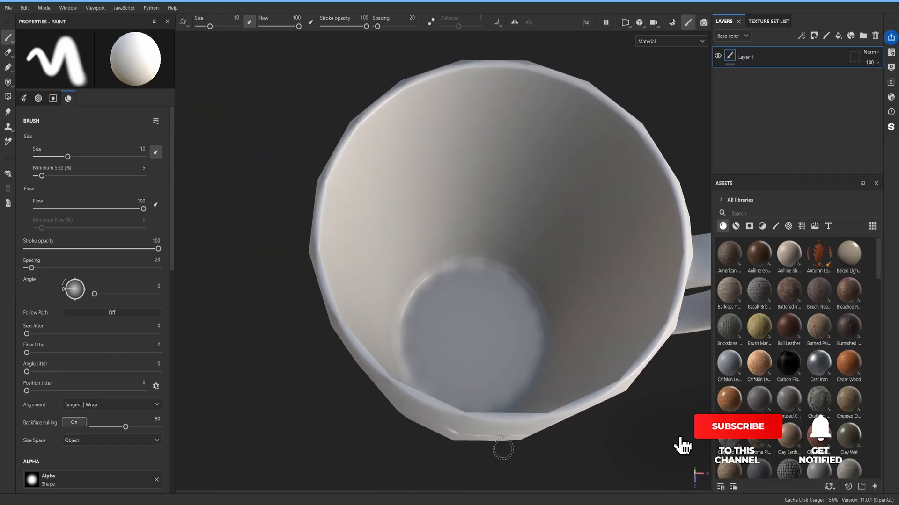
- Switch to Blender, unhide Mug_high, and isolate Mug_low in Edit Mode with solid shading
key("alt+Tab")
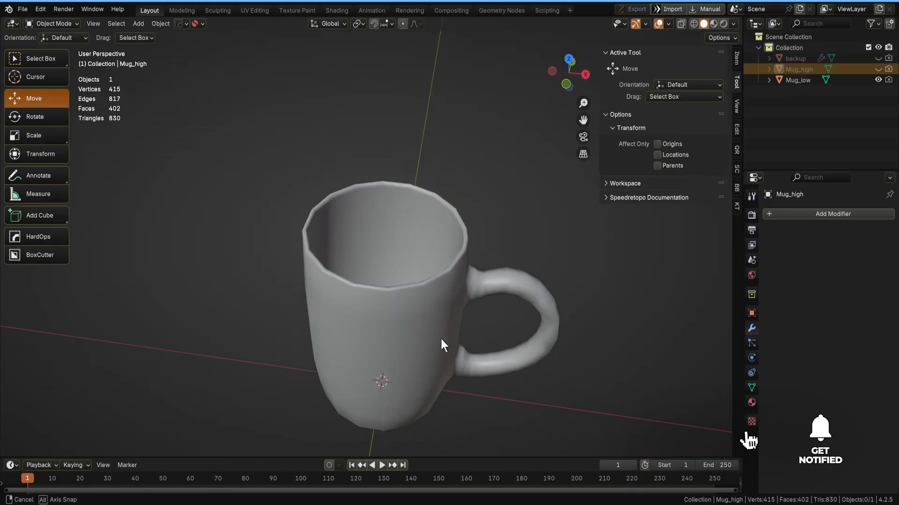
scroll(359, 335, "up", 2)
middle_click_drag(440, 339, 371, 332)
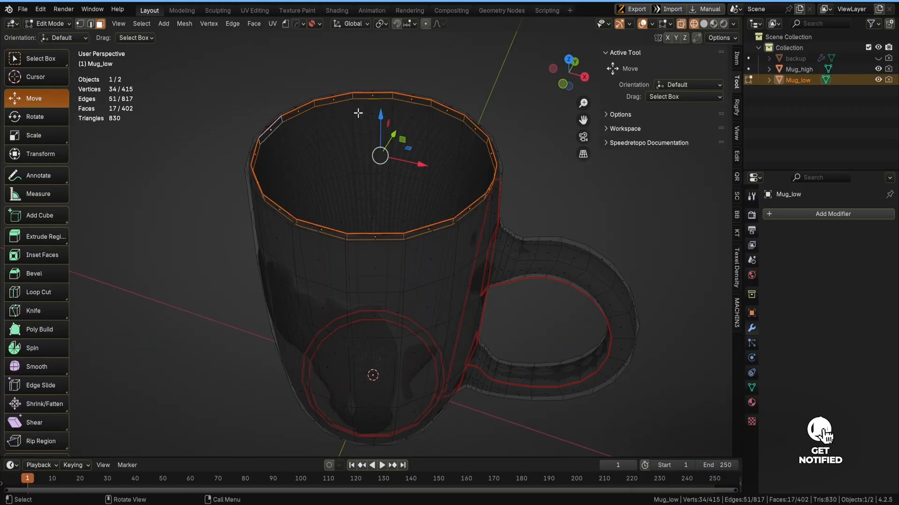
key("alt+z")
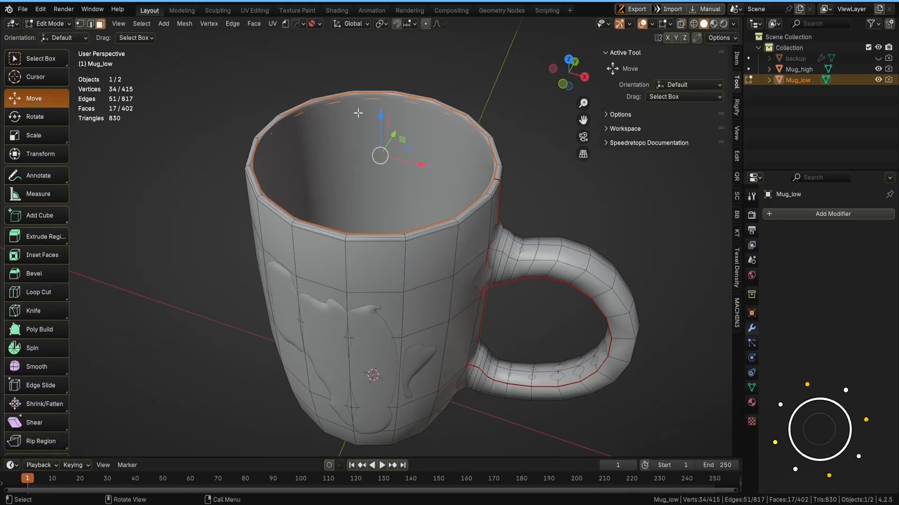
key("KP_Divide")
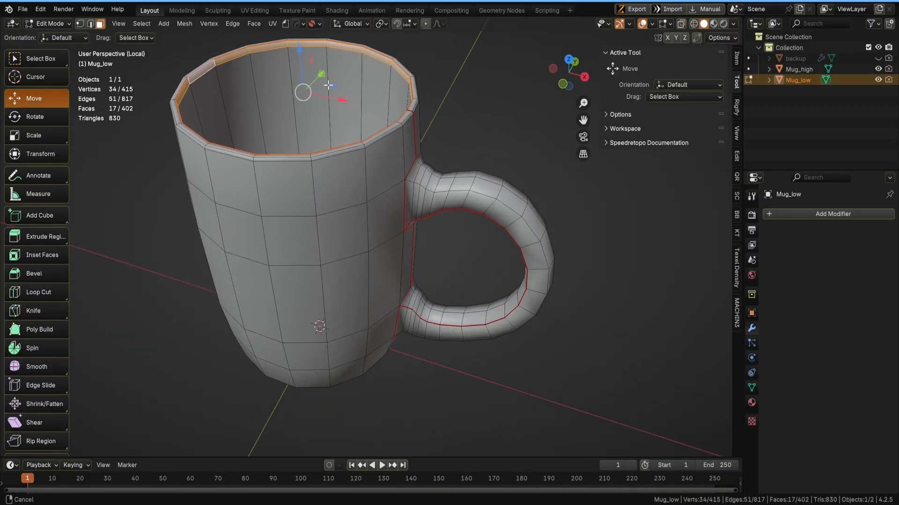
- Extend the inner rim selection on Mug_low to the inside wall and floor faces, and leave the isolated view
scroll(328, 109, "up", 1)
left_click(326, 108, "alt+shift")
middle_click_drag(327, 108, 345, 191)
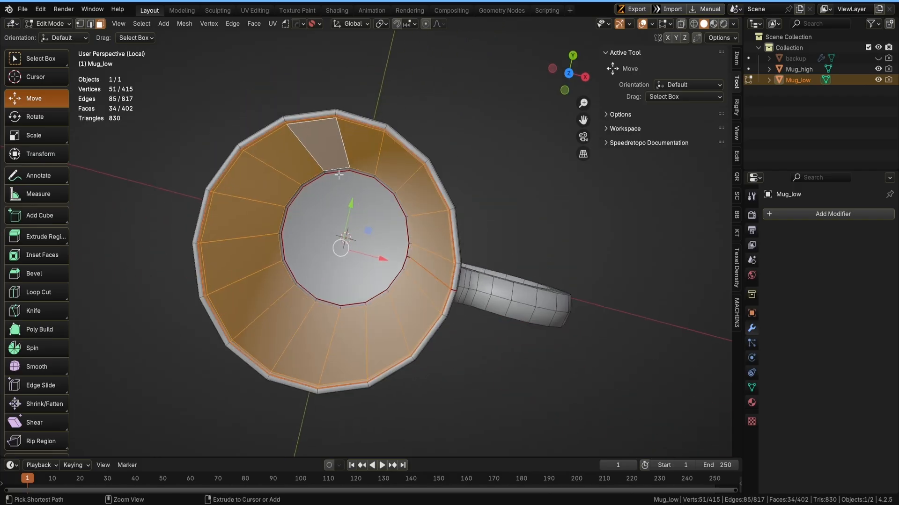
key("ctrl+KP_Add")
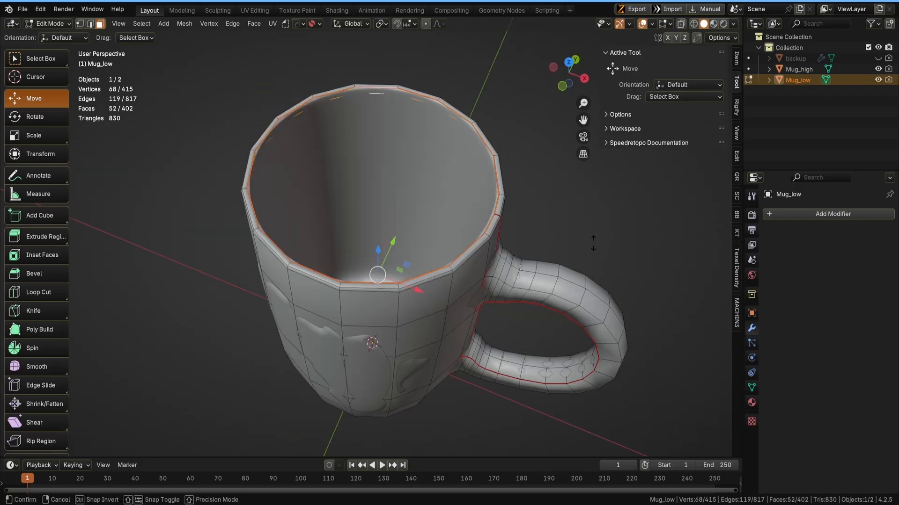
- Shrink/Fatten the selected interior faces of Mug_low slightly so they fit the inside surface of Mug_high more closely
key("alt+s")
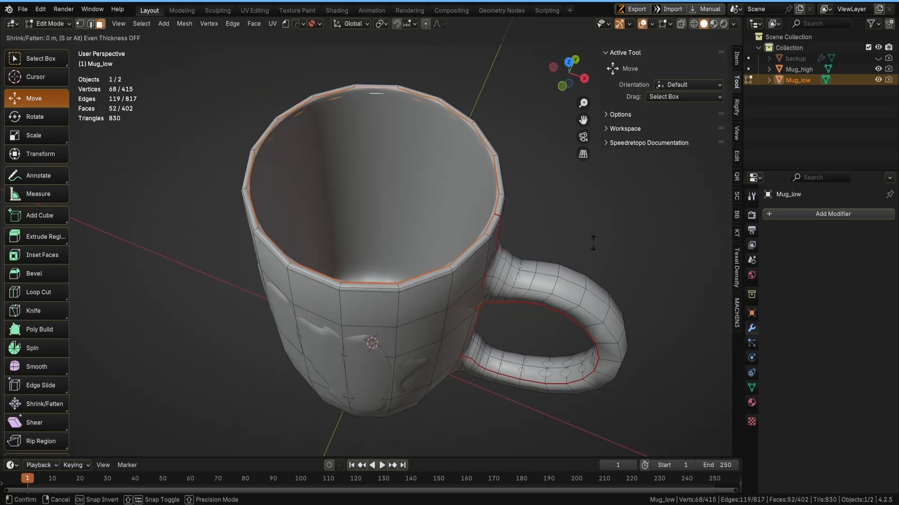
left_click(372, 343)
middle_click_drag(372, 343, 534, 225)
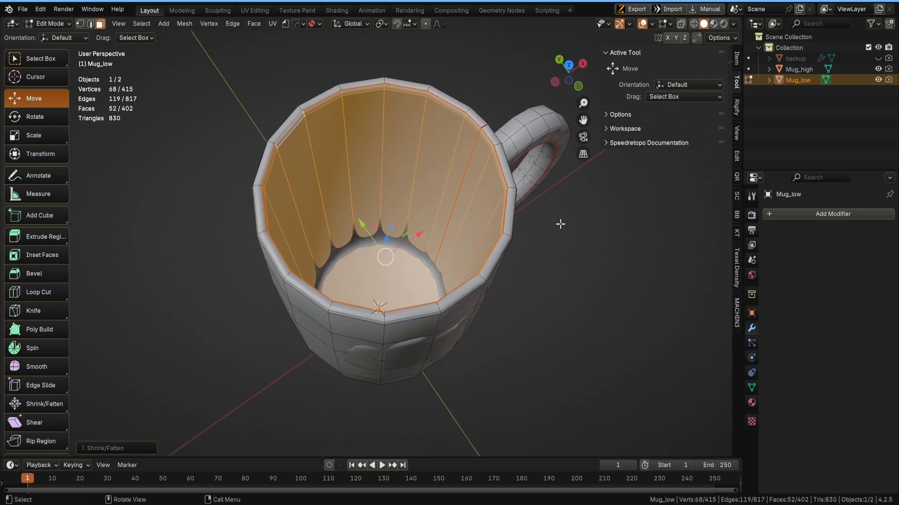
key("alt+s")
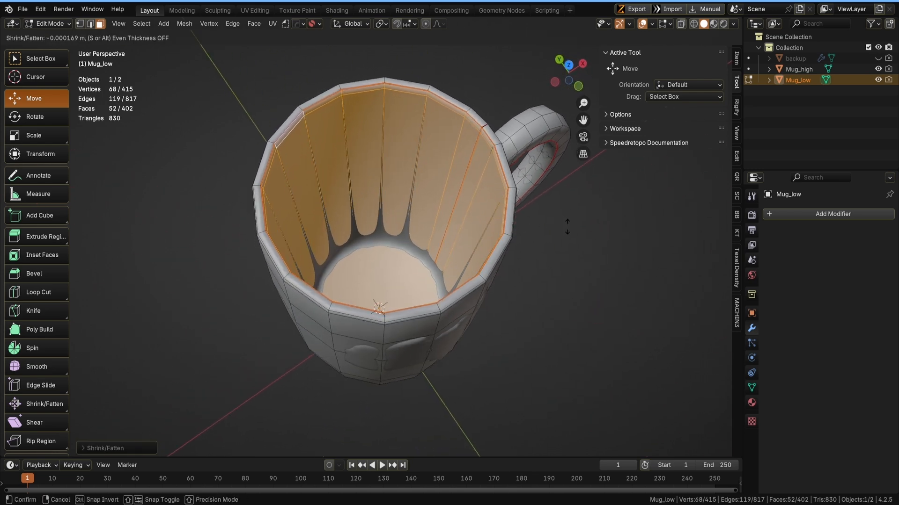
left_click(567, 227)
middle_click_drag(411, 258, 373, 262)
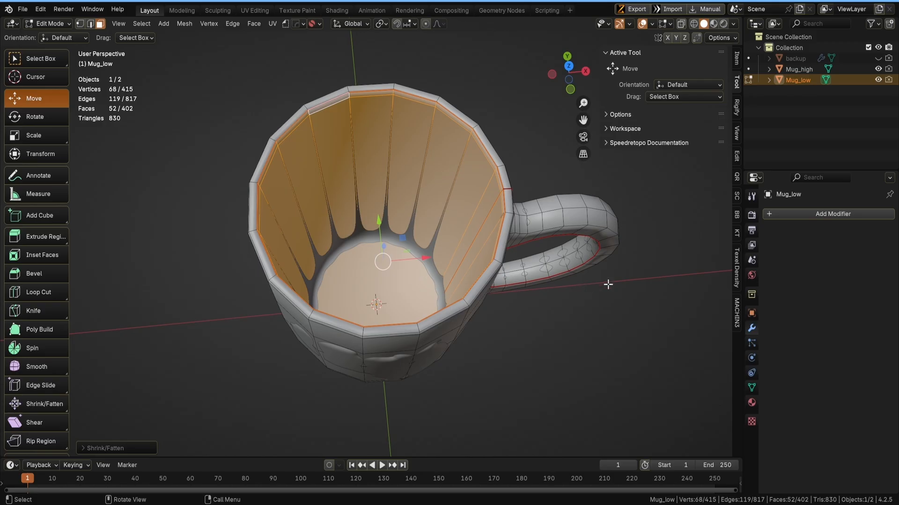
- Refine the fit of Mug_low's interior faces with another Shrink/Fatten and return to Object Mode
key("alt+s")
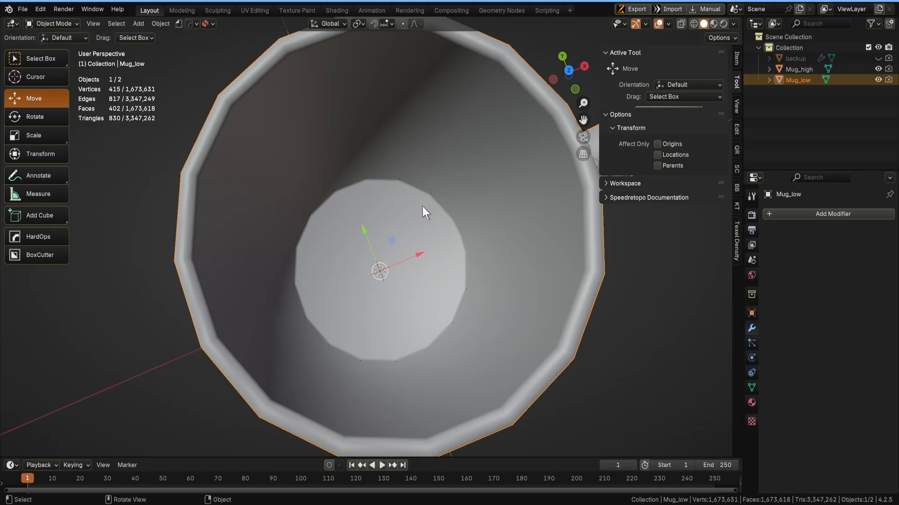
scroll(422, 206, "down", 3)
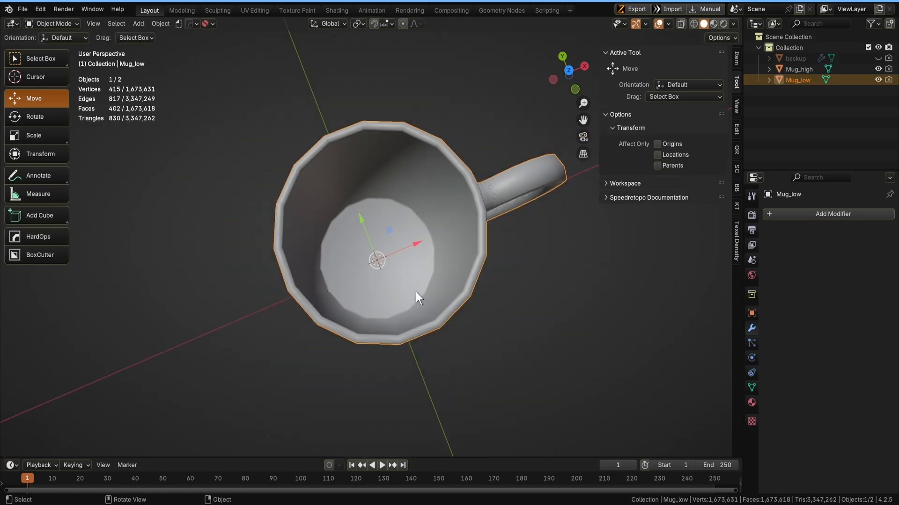
middle_click_drag(415, 291, 389, 137)
middle_click_drag(360, 123, 428, 294)
- Save the Blender file and export the low-poly mug as an FBX file, replacing Mug_low.fbx
key("ctrl+s")
left_click(501, 290)
left_click(22, 9)
mouse_move(39, 173)
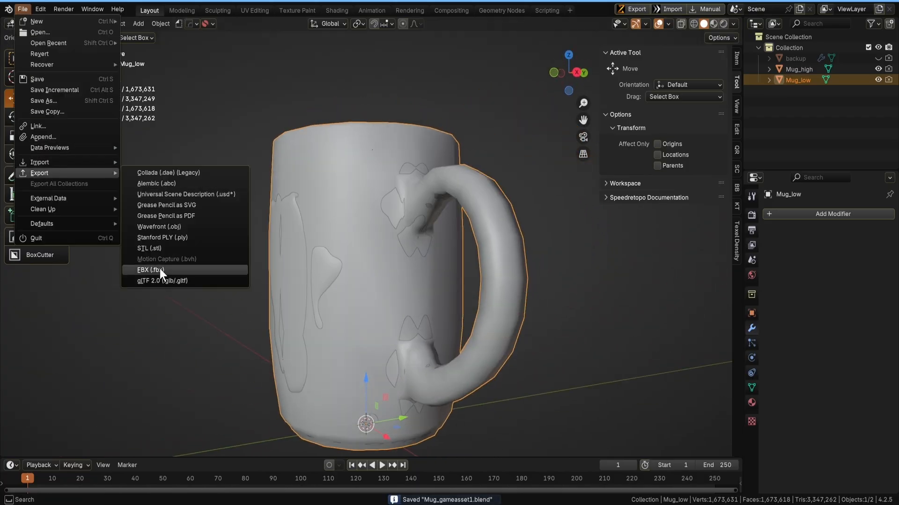
left_click(157, 269)
left_click(573, 364)
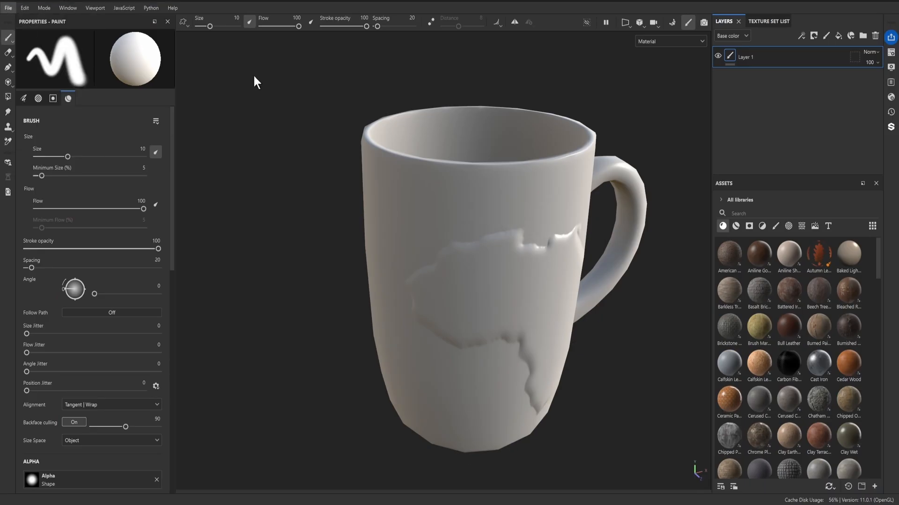
- Switch to Substance 3D Painter and create a new project from Mug_low.fbx with a document resolution of 2048
key("ctrl+n")
double_click(458, 201)
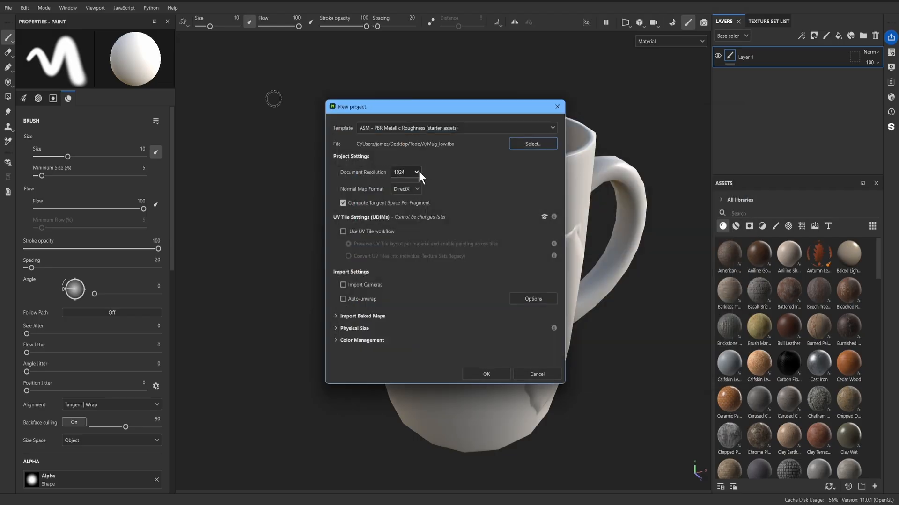
left_click(497, 374)
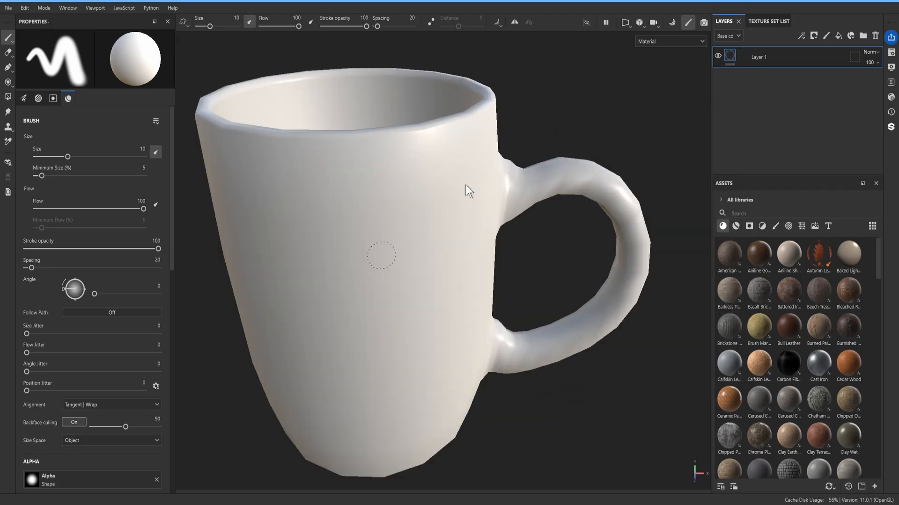
- Enter baking mode, set the mesh map output size to 4096 and load Mug_high.fbx as the high definition mesh
left_click(672, 22)
left_click(198, 69)
left_click(180, 151)
left_click(329, 156)
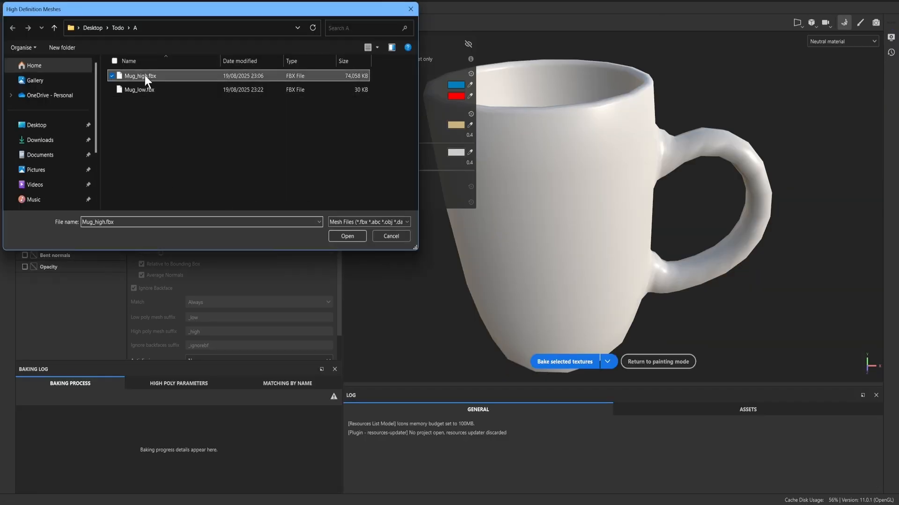
double_click(144, 75)
- Bake the selected textures with matching By Mesh Name and Supersampling 4x antialiasing, and return to painting mode
left_click(210, 302)
left_click(209, 322)
scroll(208, 320, "down", 2)
left_click(214, 336)
left_click(218, 363)
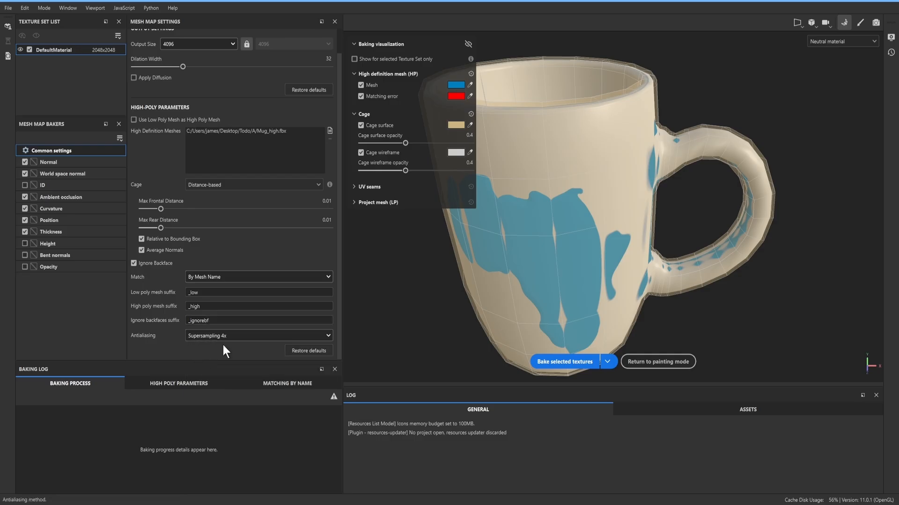
left_click(563, 362)
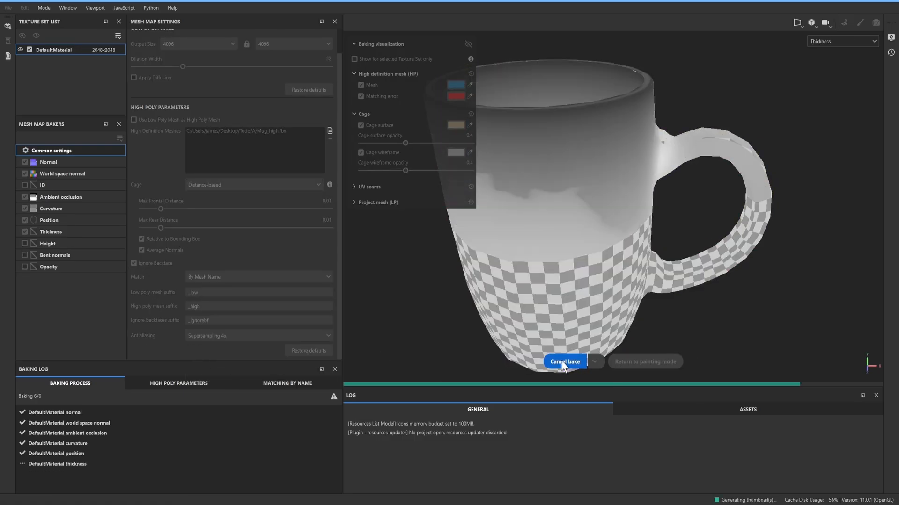
left_click(655, 361)
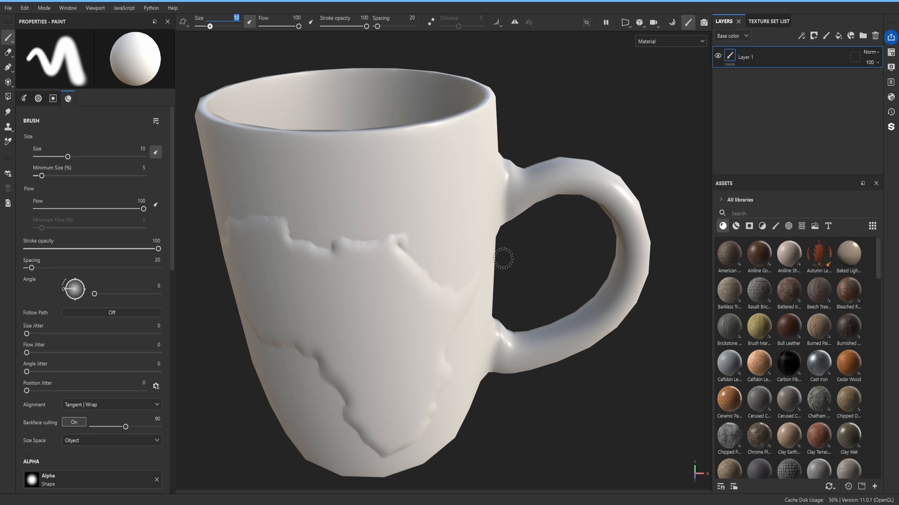
- Examine the rebaked mug's Africa relief, rim, interior and handle from several angles and distances for shading errors
mouse_move(454, 220)
left_mouse_down("alt")
mouse_move(613, 293)
mouse_move(658, 269)
mouse_move(475, 299)
mouse_move(622, 307)
mouse_move(609, 224)
mouse_move(589, 248)
mouse_move(523, 282)
mouse_move(614, 301)
mouse_move(630, 254)
mouse_move(545, 291)
mouse_move(572, 266)
mouse_move(444, 313)
mouse_move(543, 294)
mouse_move(575, 203)
mouse_move(535, 249)
mouse_move(503, 224)
mouse_move(476, 201)
mouse_move(510, 147)
mouse_move(547, 357)
left_mouse_up("alt")
scroll(499, 333, "down", 4)
left_click_drag(482, 334, 464, 288, "alt")
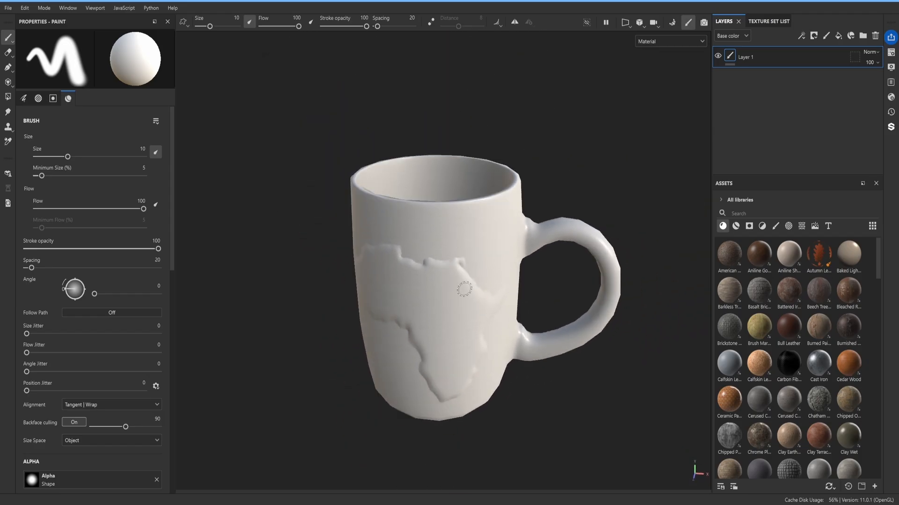
scroll(465, 295, "down", 2)
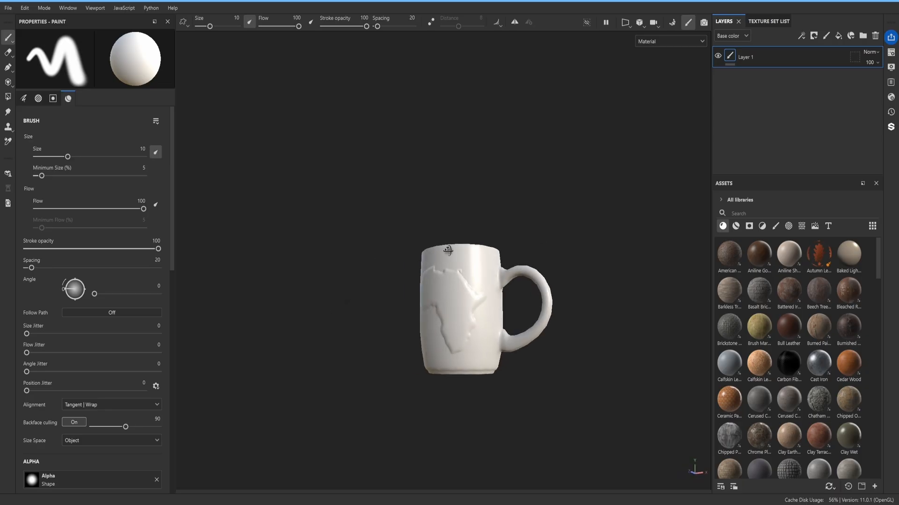
scroll(452, 266, "up", 8)
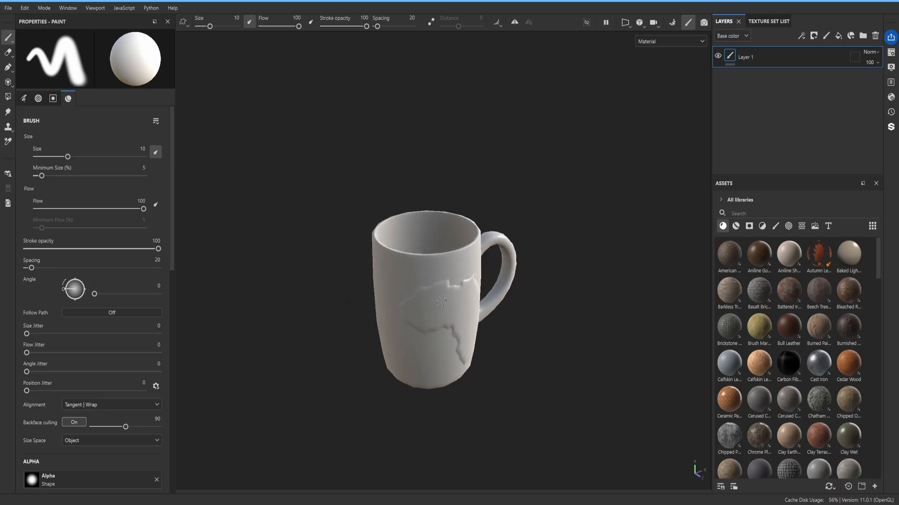
left_click_drag(452, 266, 481, 286, "alt")
scroll(480, 285, "down", 3)
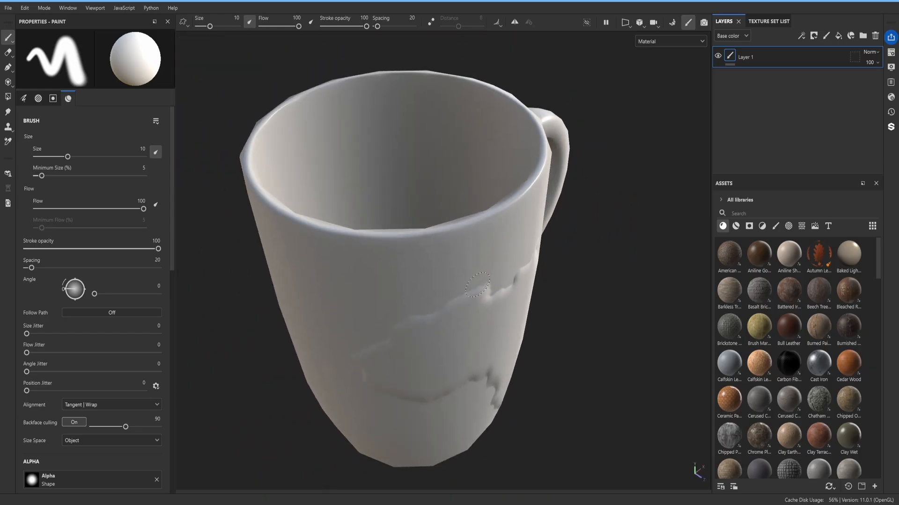
scroll(477, 284, "down", 2)
left_click_drag(502, 326, 424, 367, "alt")
left_click_drag(564, 206, 482, 224, "alt")
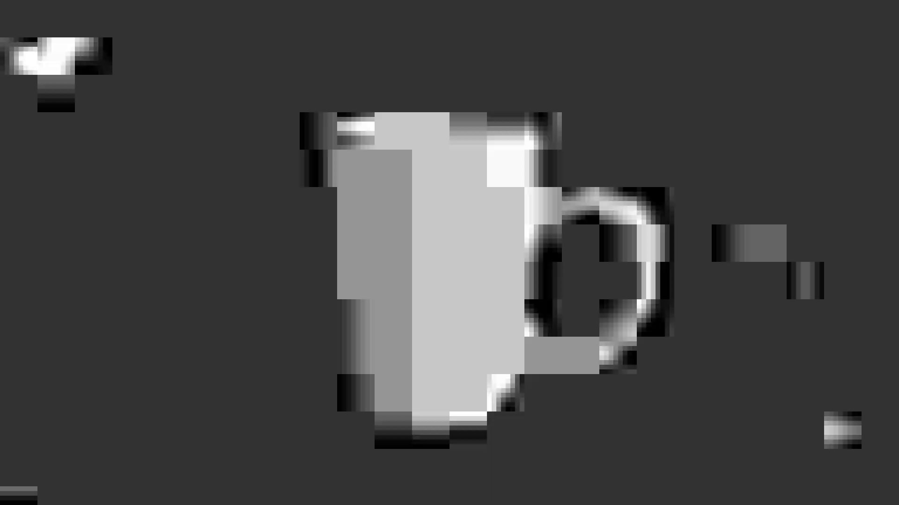
- Try painting the mug with the polished metal material and undo the stroke
scroll(780, 327, "up", 10)
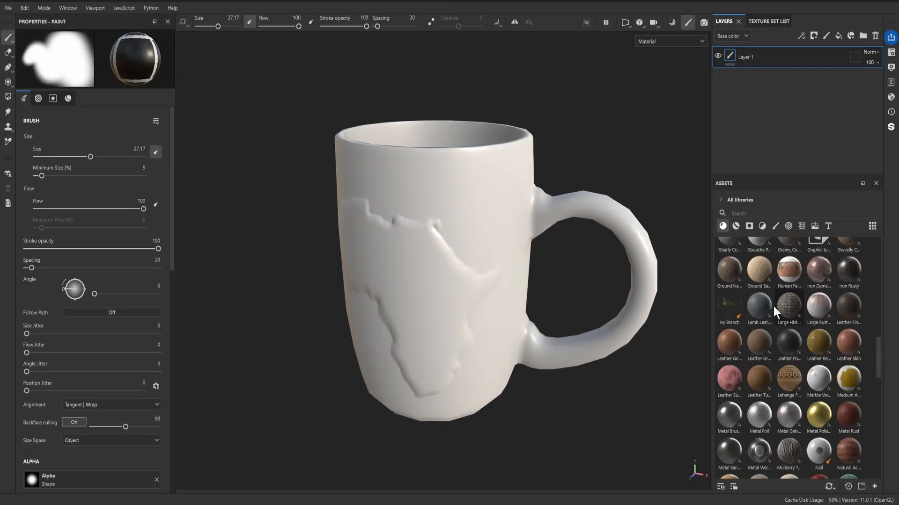
scroll(805, 323, "down", 3)
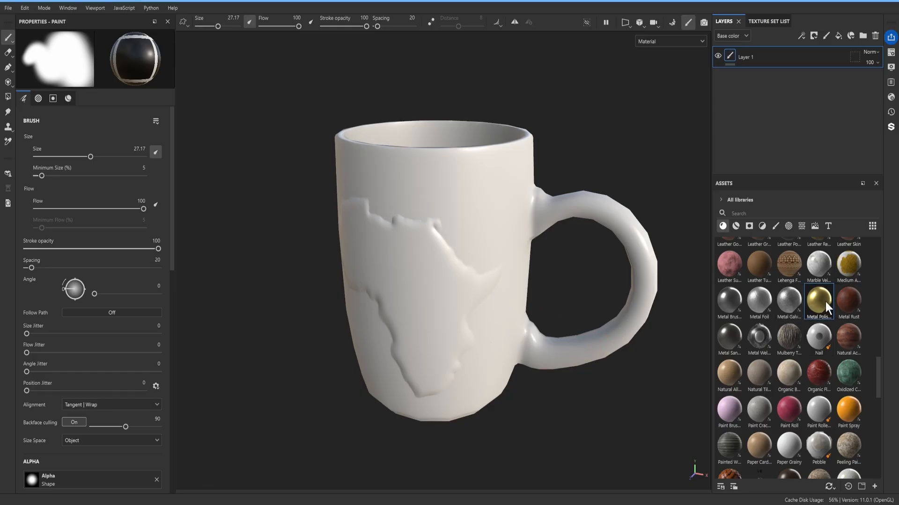
left_click_drag(480, 308, 481, 308)
left_click_drag(404, 266, 501, 298, "alt")
key("ctrl+z")
- Delete the default paint layer and add a fill layer in its place
mouse_move(458, 209)
left_mouse_down("alt")
mouse_move(408, 223)
mouse_move(429, 232)
left_mouse_up("alt")
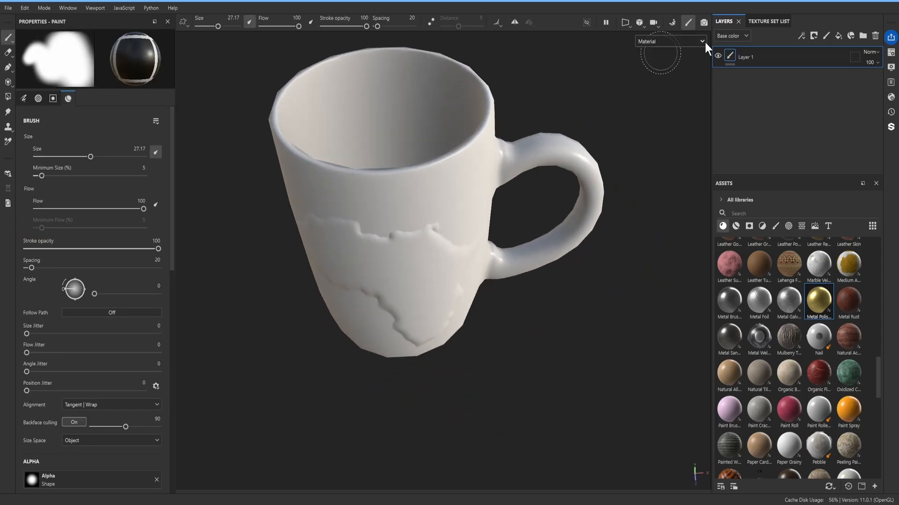
left_click(874, 35)
left_click(837, 36)
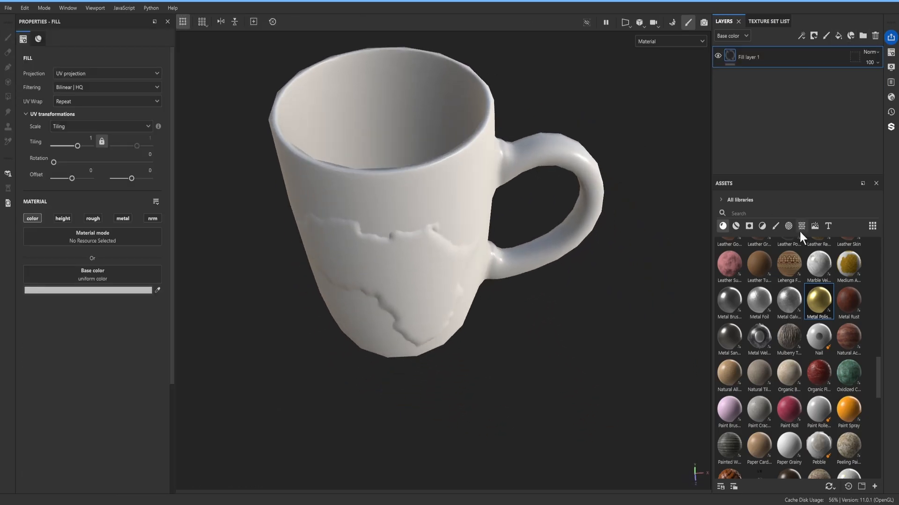
- Set the fill layer's base color to a golden brown, hex 776137
left_click(103, 290)
left_click(137, 382)
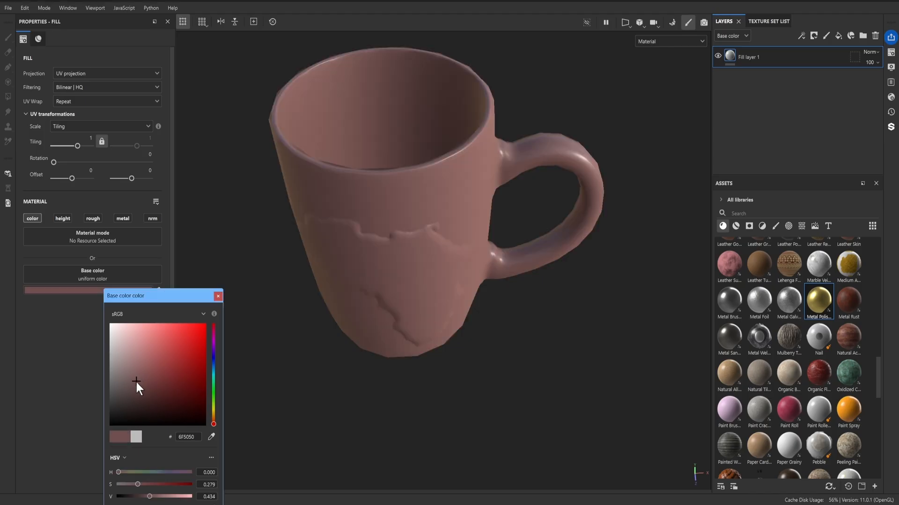
left_click(214, 417)
left_click_drag(267, 407, 263, 356, "alt")
left_click(214, 415)
left_click(153, 379)
left_click_drag(153, 379, 161, 378)
- Add a second fill layer with a black mask above the brown one
left_click_drag(510, 269, 453, 212, "alt")
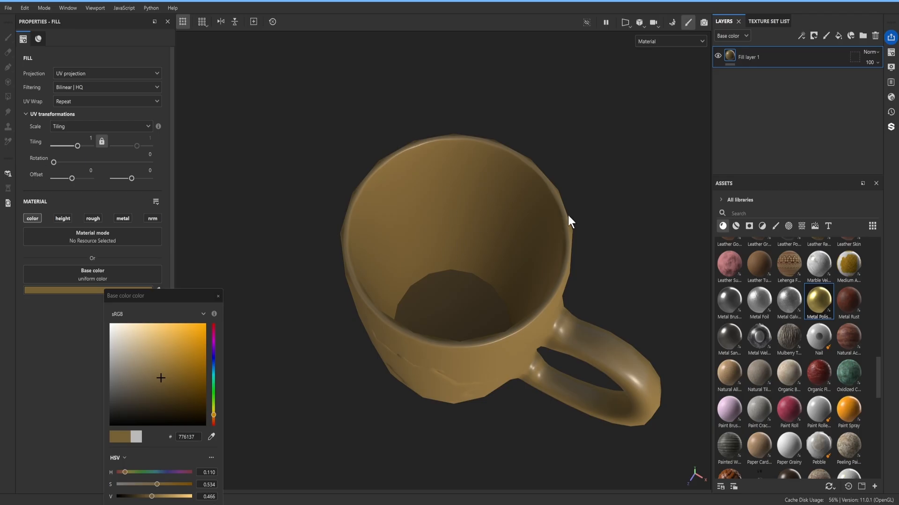
left_click(837, 37)
left_click(814, 36)
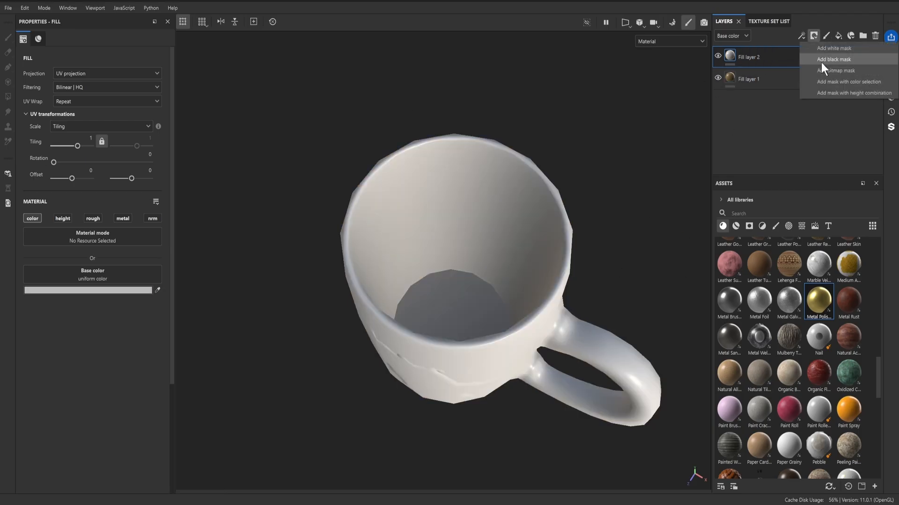
left_click(833, 58)
- Reveal Fill layer 2 on the mug's inner wall and floor using Polygon Fill in UV chunk mode on its mask
left_click(8, 97)
left_click(98, 39)
left_click(442, 165)
left_click_drag(444, 169, 455, 211, "alt")
scroll(457, 281, "up", 5)
left_click(459, 375)
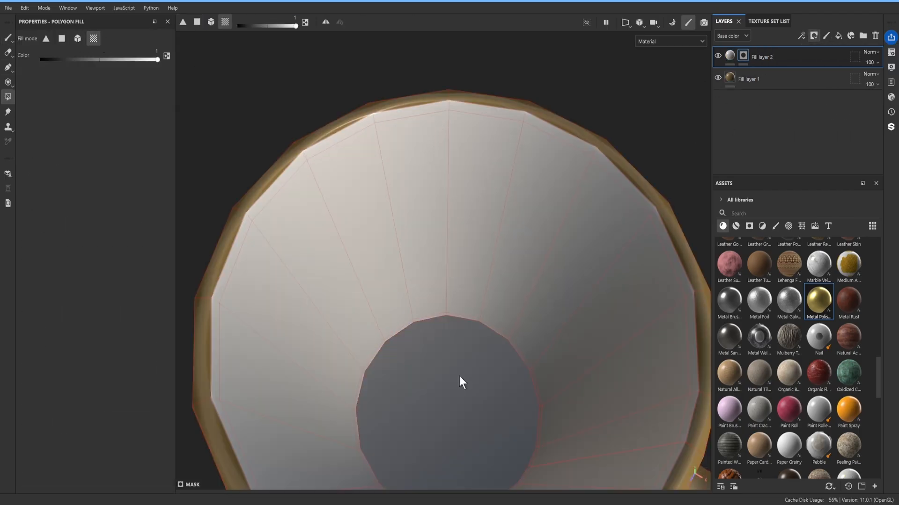
left_click_drag(458, 376, 379, 118, "alt")
- Inspect the mug from the inside and outside to check how far the masked interior color reaches
left_click(729, 56)
left_click_drag(402, 234, 248, 234, "alt")
left_click(743, 56)
left_click_drag(298, 287, 501, 255, "alt")
scroll(470, 302, "down", 5)
left_click(730, 55)
scroll(519, 301, "down", 5)
scroll(418, 314, "up", 5)
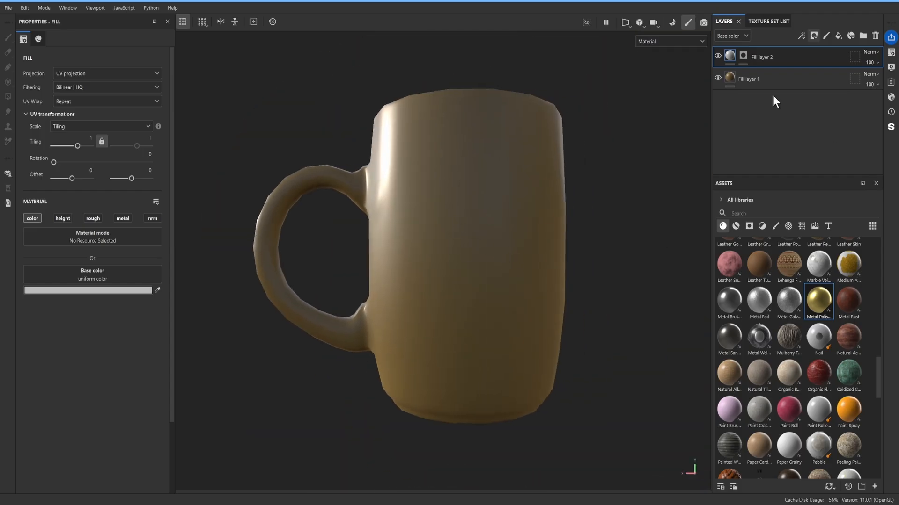
- Try to add a black mask with a paint effect to Fill layer 1
left_click(742, 76)
left_click(813, 35)
left_click(822, 63)
left_click(801, 35)
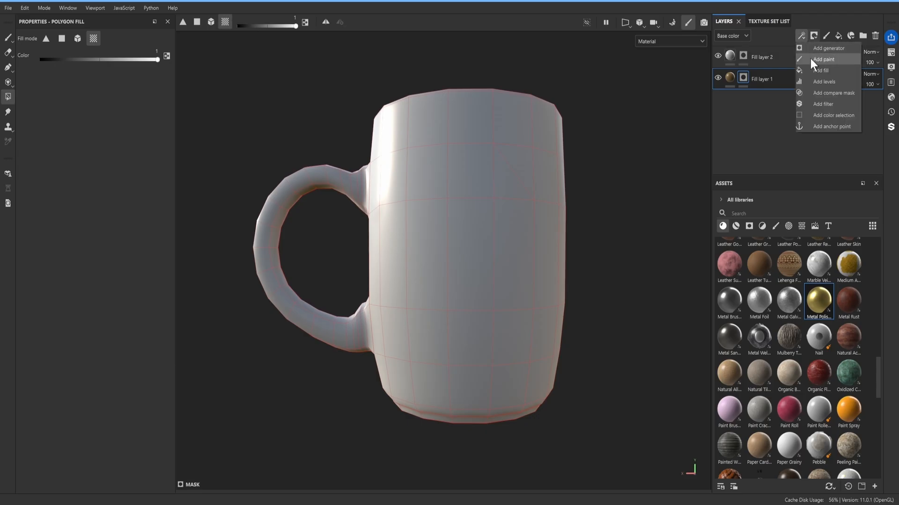
left_click(808, 61)
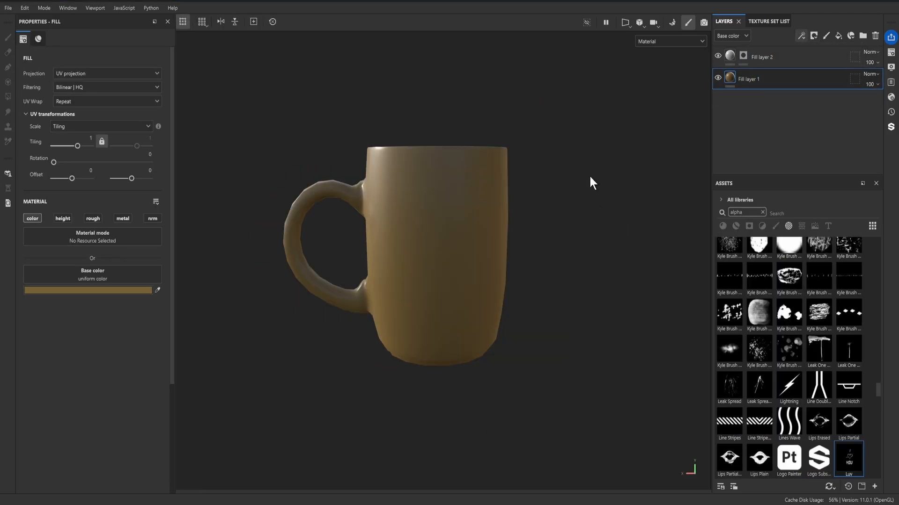
- Give Fill layer 1 a glossier finish by lowering its roughness to about 0.25
left_click_drag(590, 182, 255, 294, "alt")
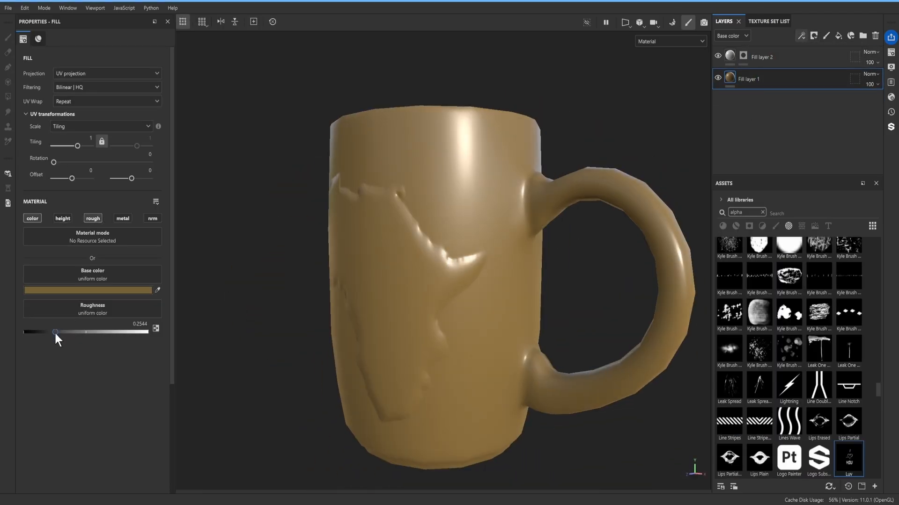
left_click_drag(56, 332, 54, 332)
left_click_drag(402, 234, 445, 201, "alt")
- Change Fill layer 1's base color to a light blue, hex 669CAF
left_click(133, 288)
left_click(132, 341)
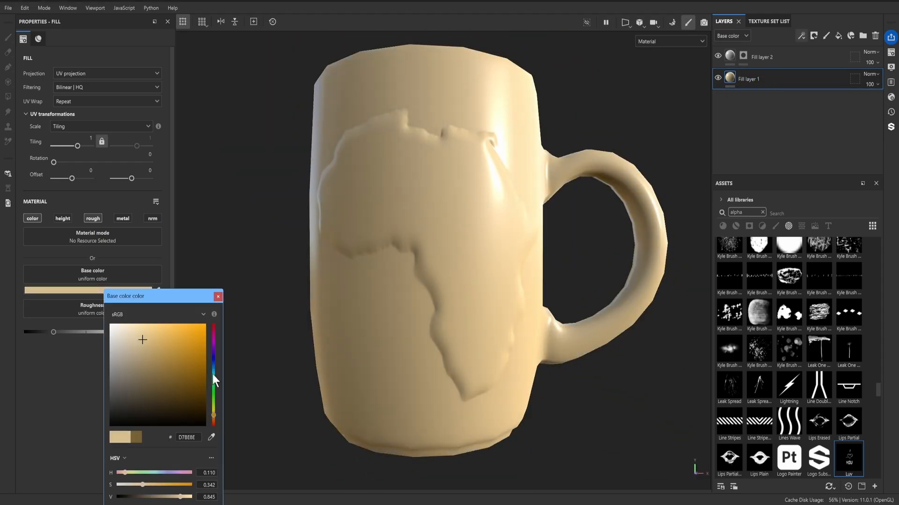
left_click(214, 371)
left_click(190, 328)
left_click(148, 356)
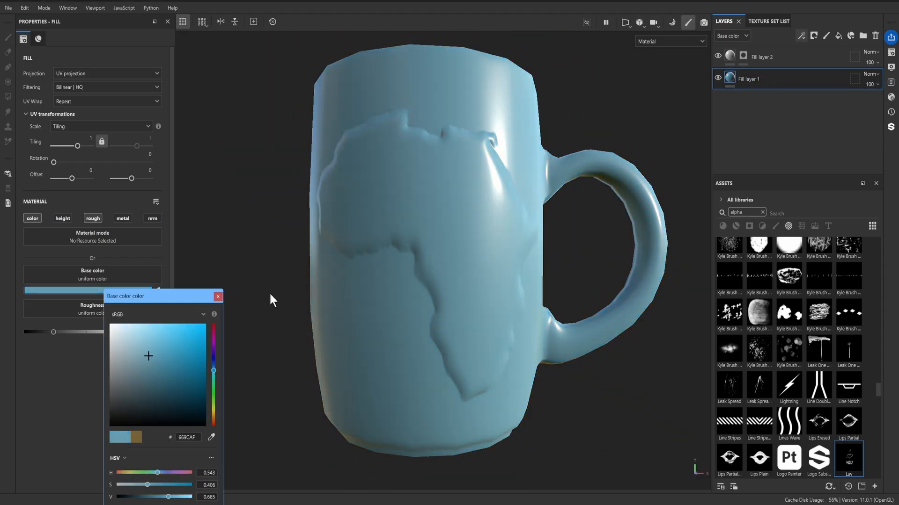
- Name the blue fill layer Outter and the masked interior layer Inner, and add a top fill layer named Wrtieup
left_click_drag(268, 301, 237, 301, "alt")
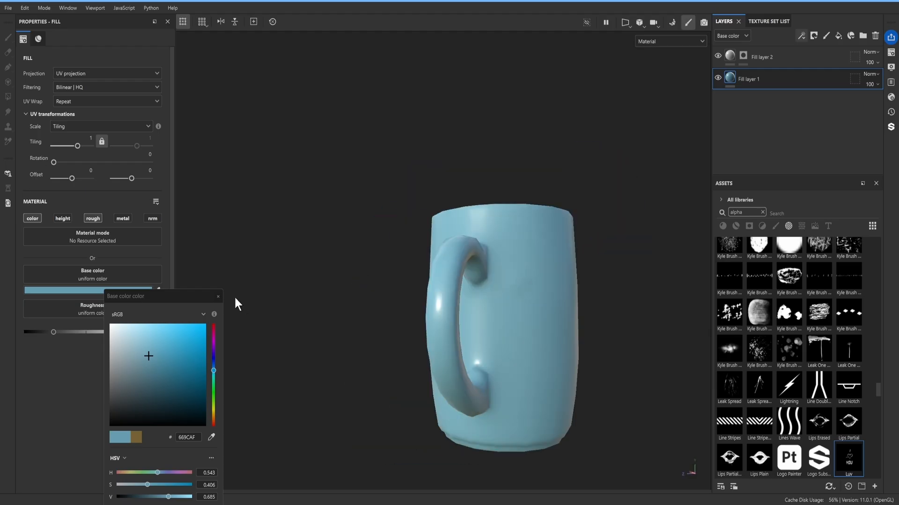
double_click(747, 80)
double_click(773, 57)
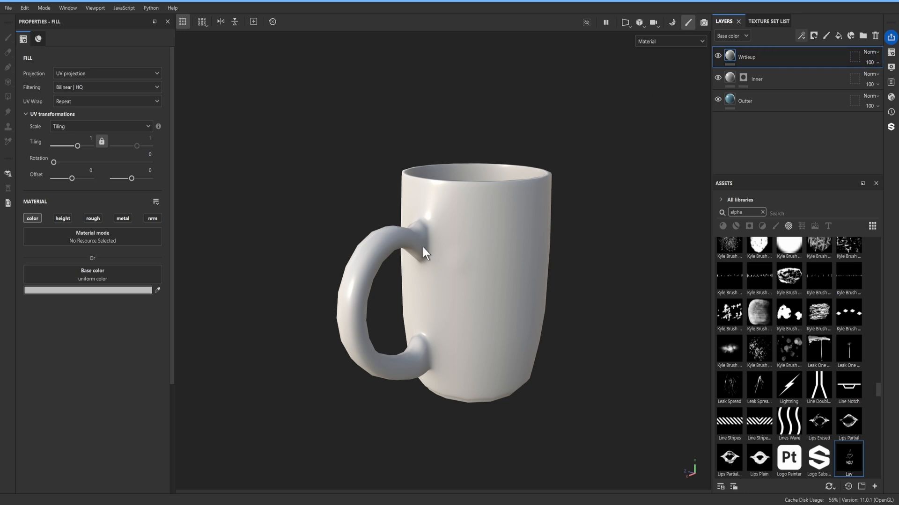
- Add a black mask with a paint effect to the Wrtieup fill layer
left_click_drag(423, 249, 287, 412, "alt")
left_click(813, 36)
left_click(815, 59)
left_click_drag(573, 281, 660, 187, "alt")
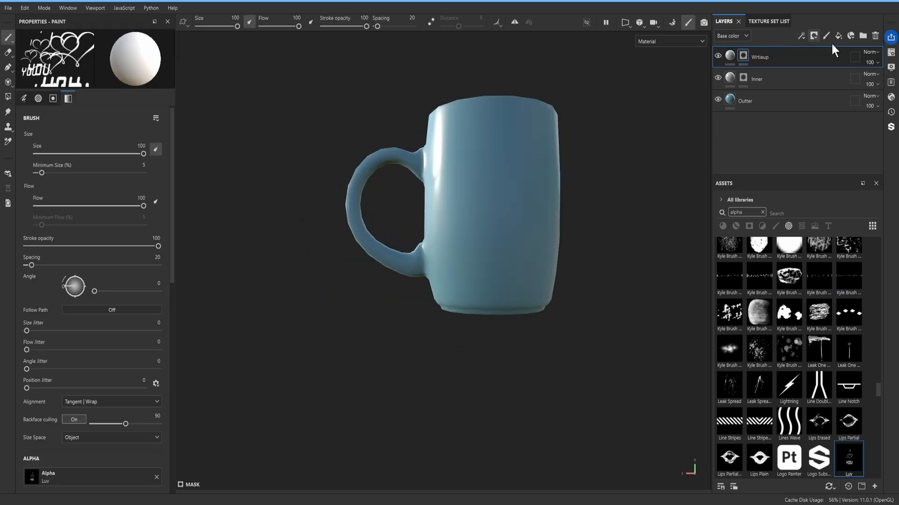
left_click(802, 37)
left_click(807, 58)
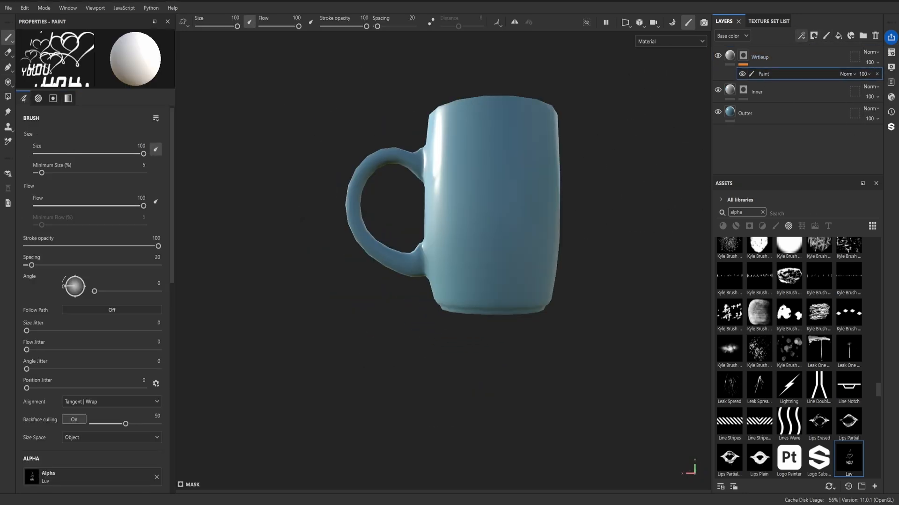
key("alt+Tab")
left_click_drag(792, 411, 791, 412)
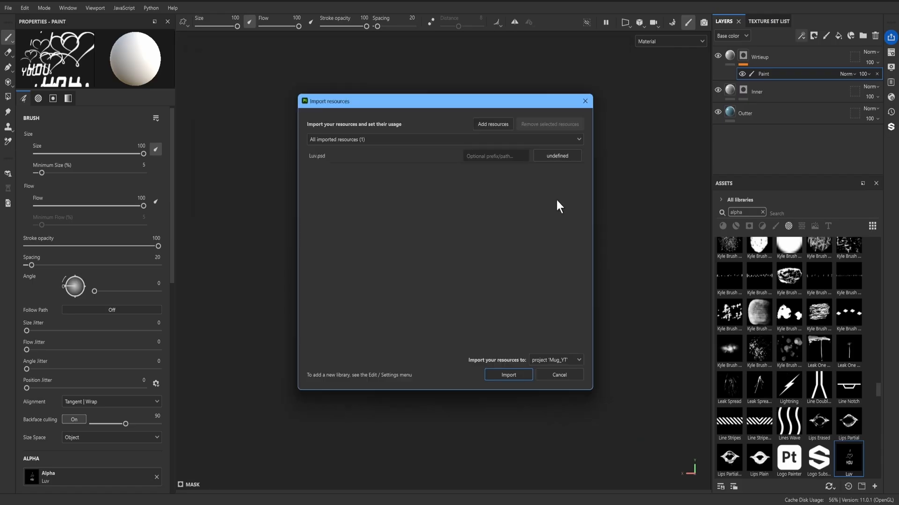
left_click(564, 158)
left_click(568, 378)
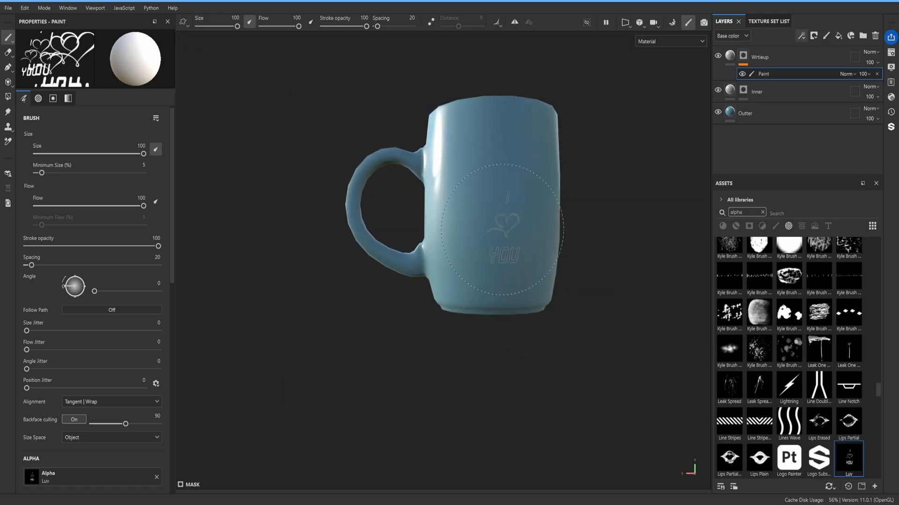
scroll(65, 278, "down", 5)
left_click_drag(440, 351, 106, 258)
left_click(105, 258)
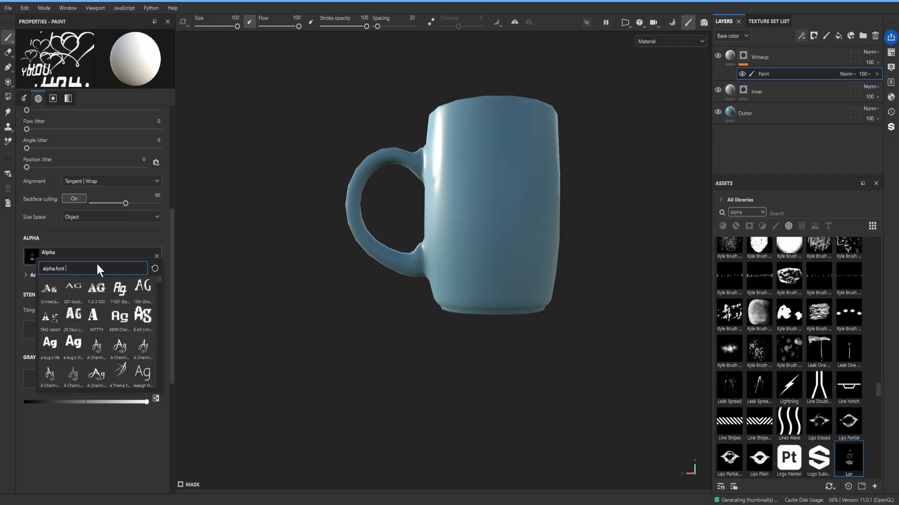
left_click(166, 265)
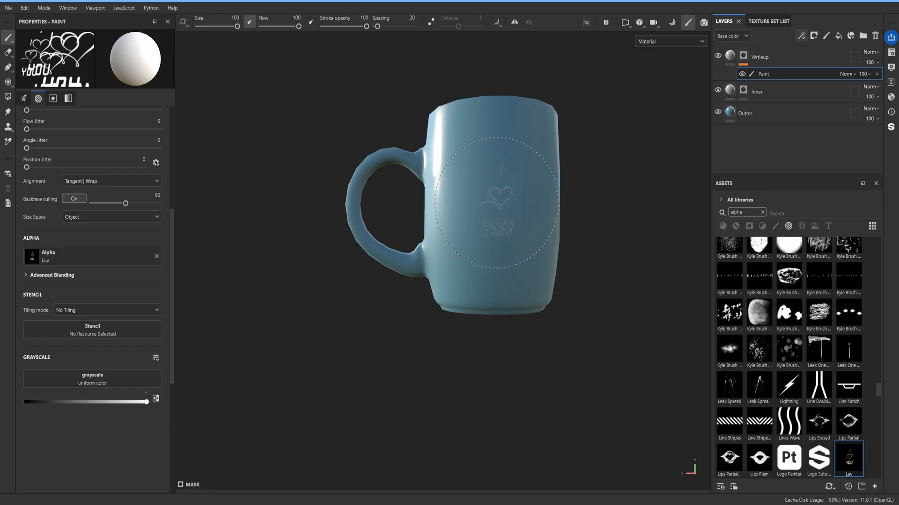
- Set the Wrtieup fill layer's base color to black
left_click(729, 56)
left_click(107, 290)
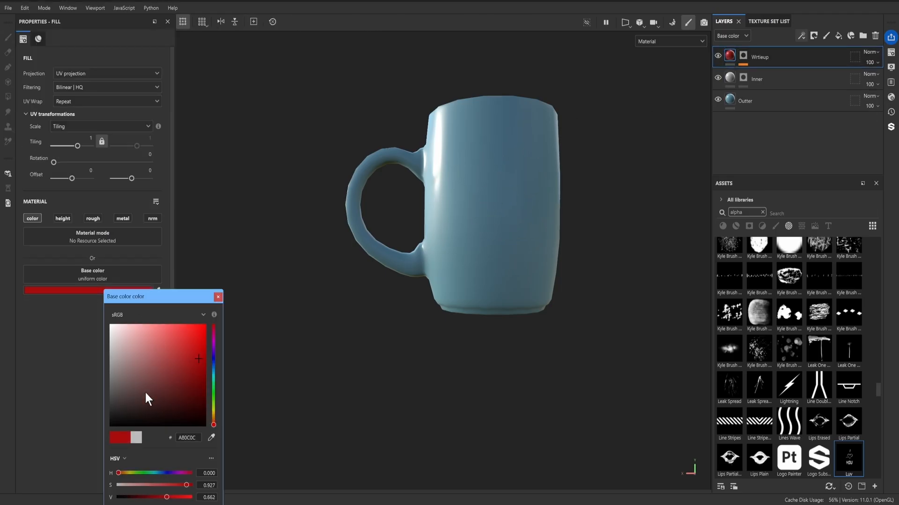
left_click_drag(145, 393, 110, 425)
- Stamp the Luv lettering alpha onto the side of the mug in the Wrtieup layer's mask
left_click(742, 56)
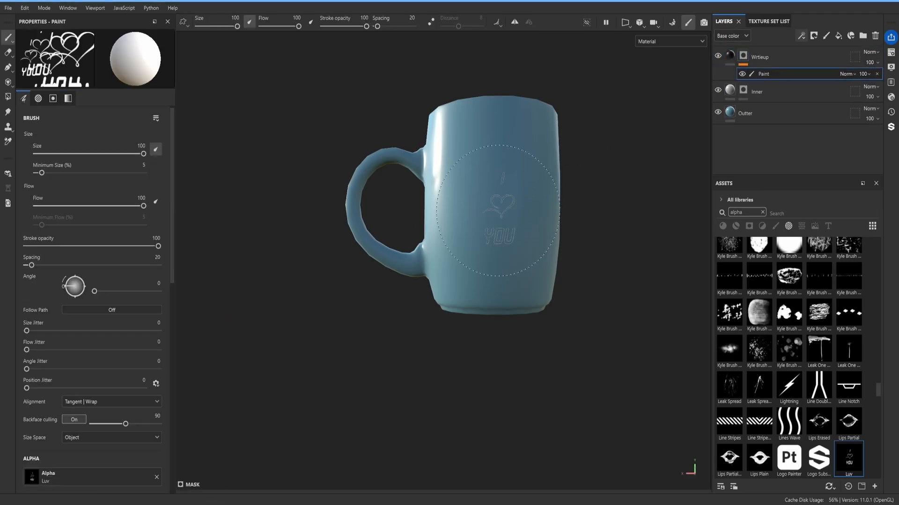
left_click(498, 211)
scroll(520, 197, "up", 5)
left_click_drag(533, 171, 548, 218, "alt")
- Enable roughness and height on the Wrtieup fill, setting both to about 0.095 to make the lettering glossy and raised
left_click(729, 56)
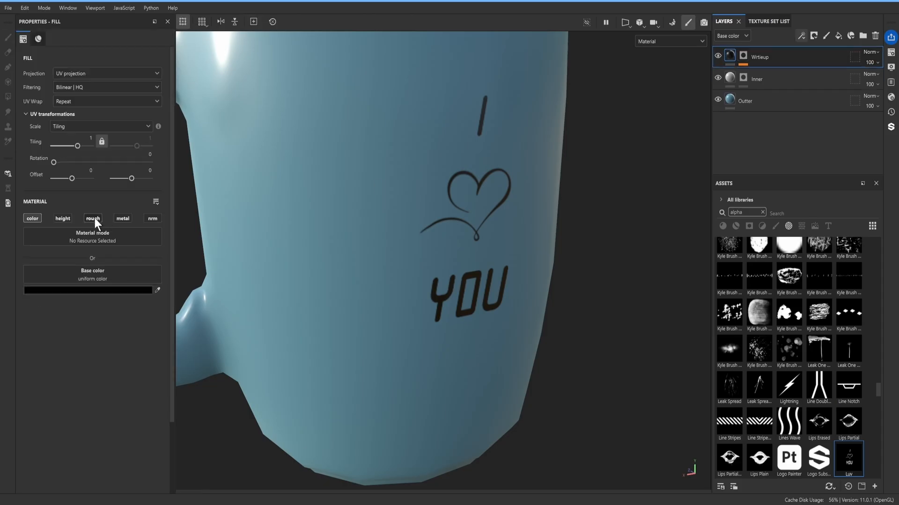
left_click(93, 218)
left_click_drag(396, 342, 485, 281, "alt")
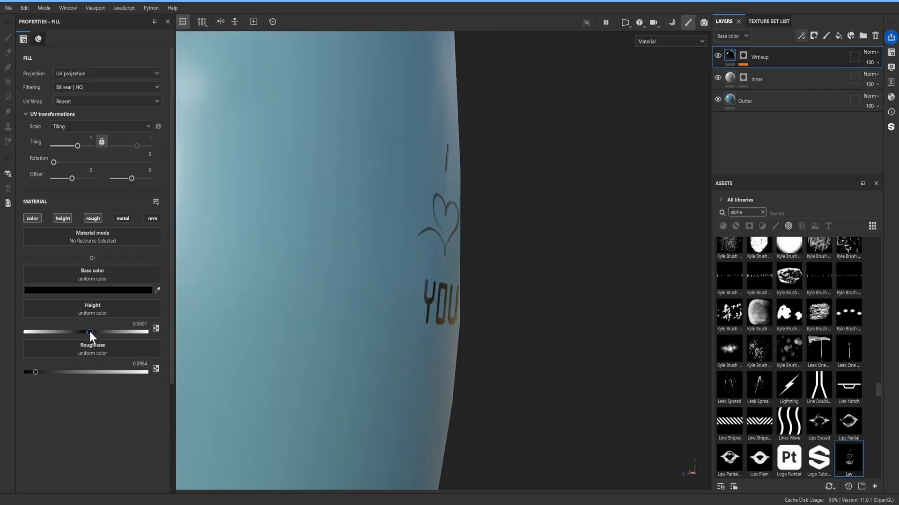
left_click_drag(107, 332, 93, 333)
left_click_drag(370, 290, 407, 293, "alt")
scroll(340, 280, "down", 4)
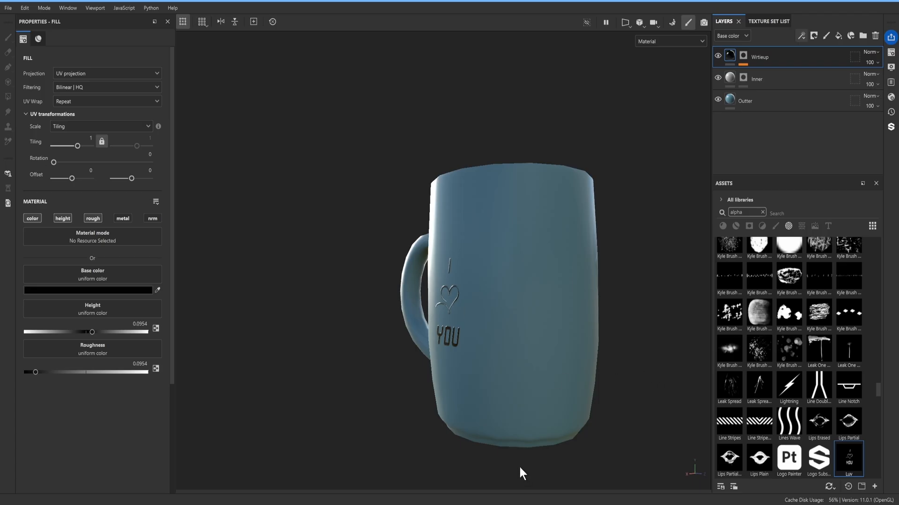
- Import Raz.png as a texture and Raz_aplha.png as an alpha into the Mug_YT project
key("alt+Tab")
left_click(576, 273)
key("shift+Right")
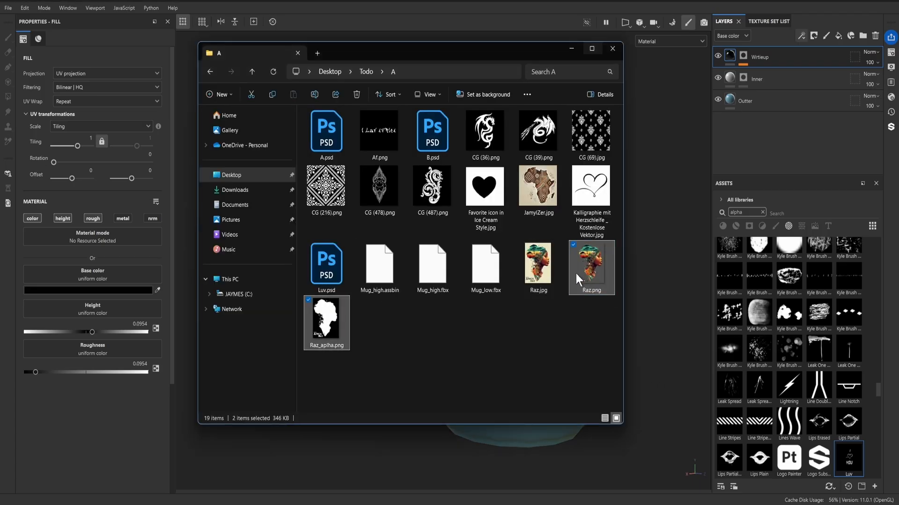
left_click_drag(576, 279, 779, 346)
left_click(572, 49)
left_click(544, 157)
left_click(564, 195)
left_click(557, 171)
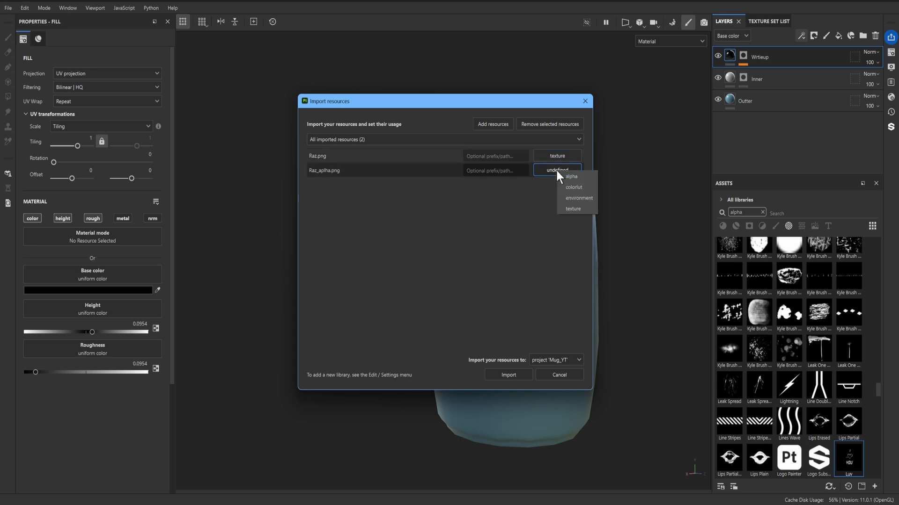
left_click(500, 376)
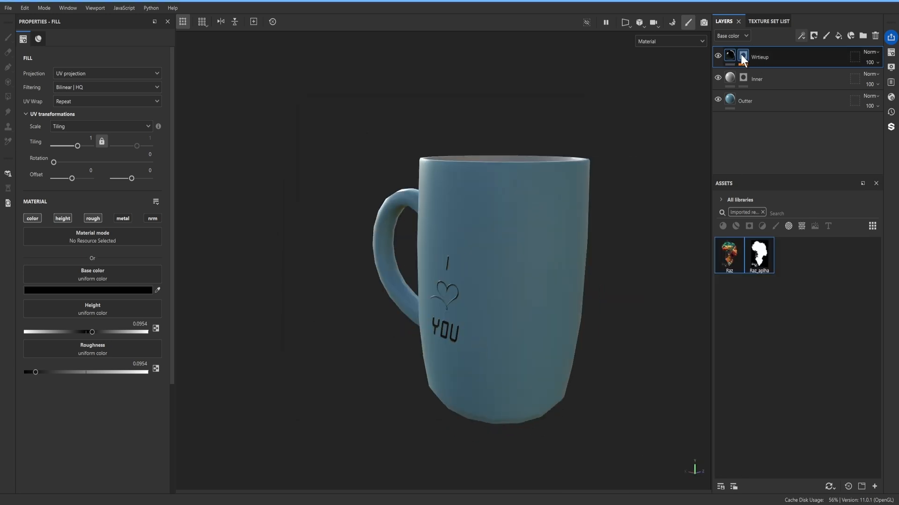
- Load Raz_aplha as the brush alpha for the paint effect in the Wrtieup layer's mask
left_click(743, 63)
left_click(759, 73)
scroll(141, 328, "down", 3)
left_click_drag(752, 254, 89, 340)
mouse_move(686, 264)
left_mouse_down("alt")
mouse_move(522, 253)
mouse_move(490, 290)
left_mouse_up("alt")
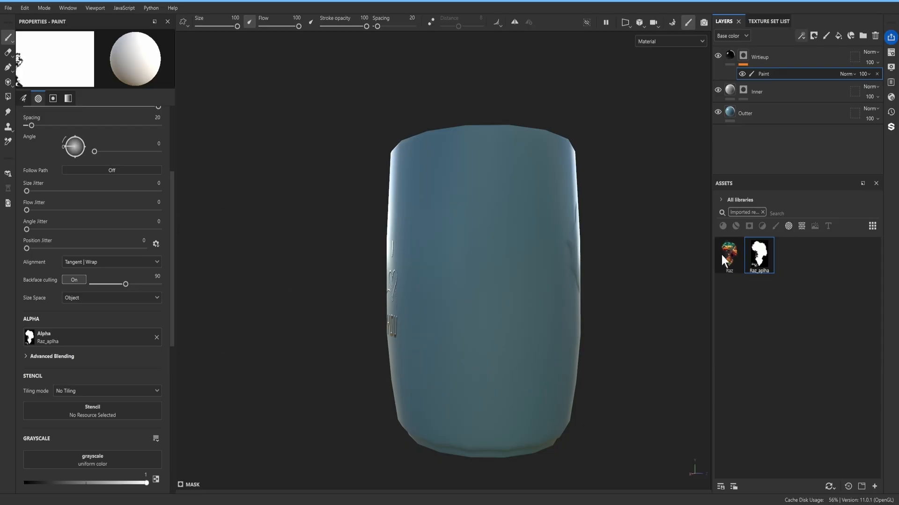
scroll(102, 264, "up", 3)
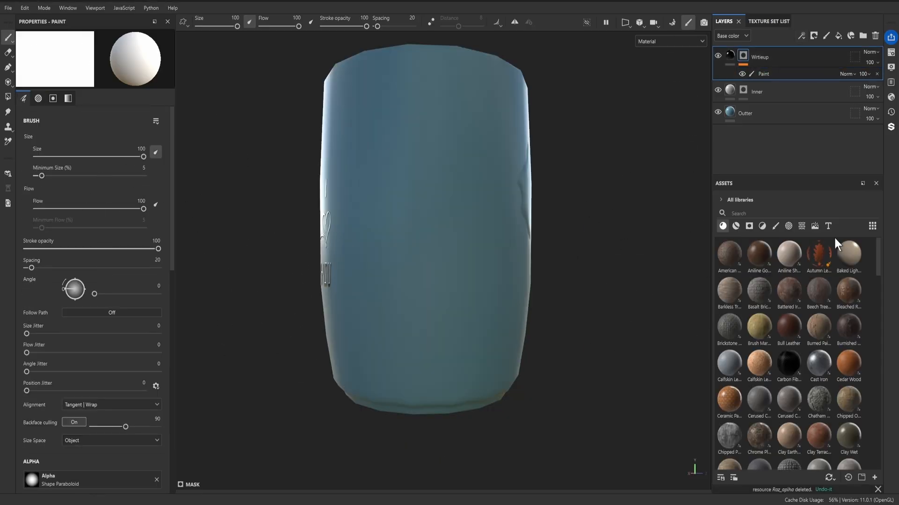
mouse_move(532, 230)
left_mouse_down("alt")
mouse_move(491, 291)
mouse_move(433, 262)
mouse_move(502, 186)
left_mouse_up("alt")
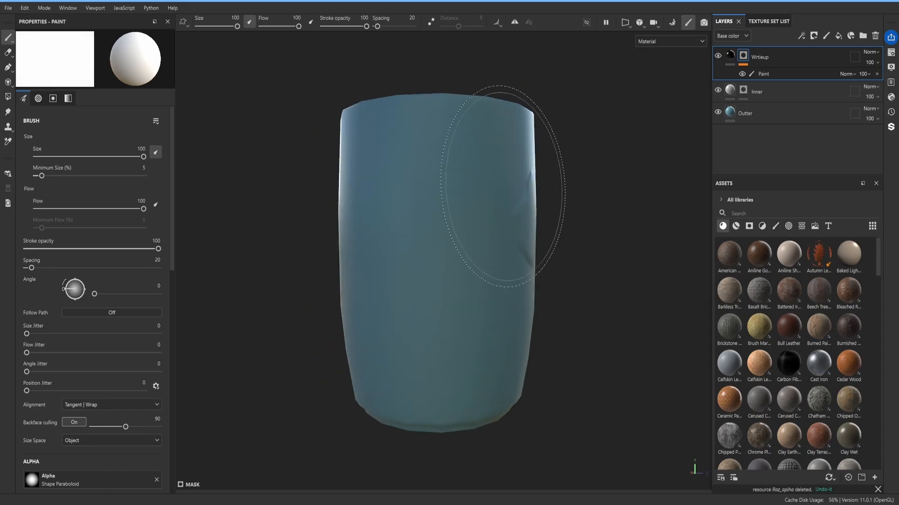
- Add a paint layer on top of the stack, and import Raz.png as a texture and Raz_aplha.png as an alpha
left_click(826, 37)
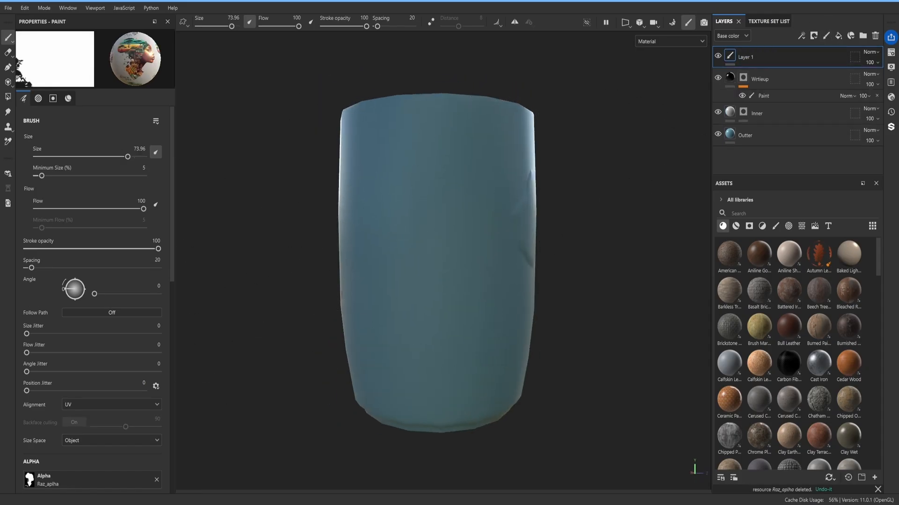
key("alt+Tab")
left_click(327, 322, "ctrl")
left_click_drag(327, 322, 752, 344)
left_click(575, 46)
left_click(557, 156)
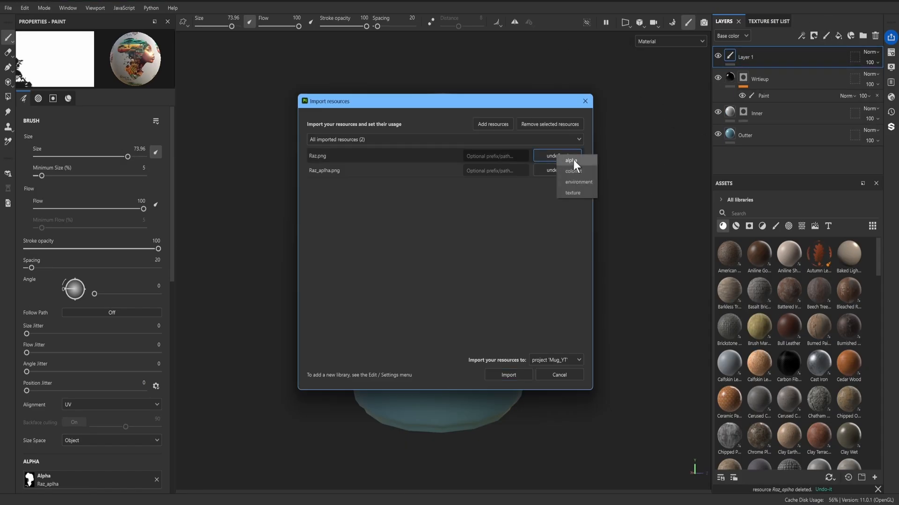
left_click(573, 193)
left_click(555, 169)
left_click(518, 373)
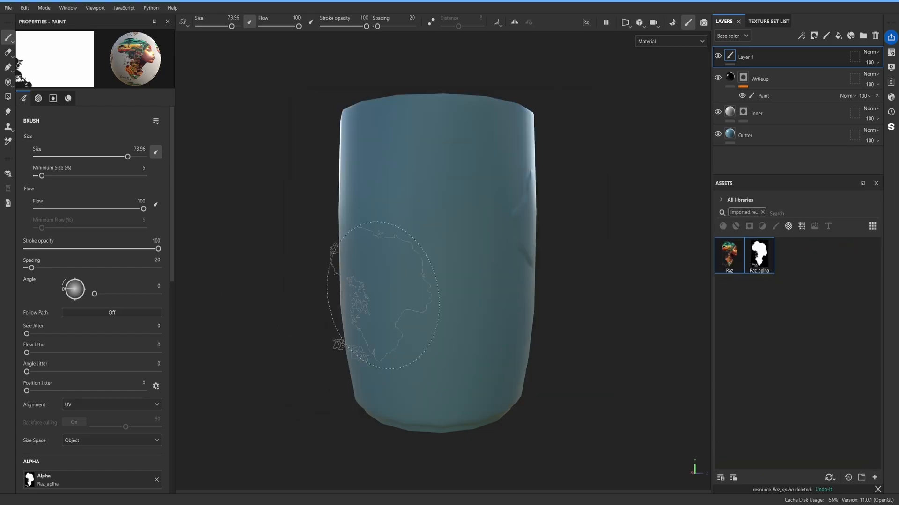
- Assign the imported Raz texture as the brush's base color and set its roughness to about 0.21
scroll(82, 293, "down", 5)
scroll(133, 398, "down", 2)
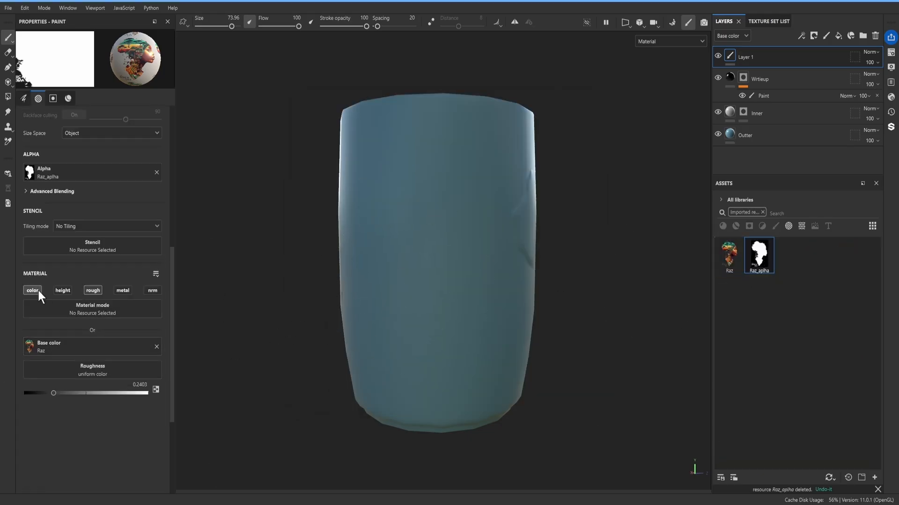
left_click(156, 347)
left_click_drag(66, 316, 92, 347)
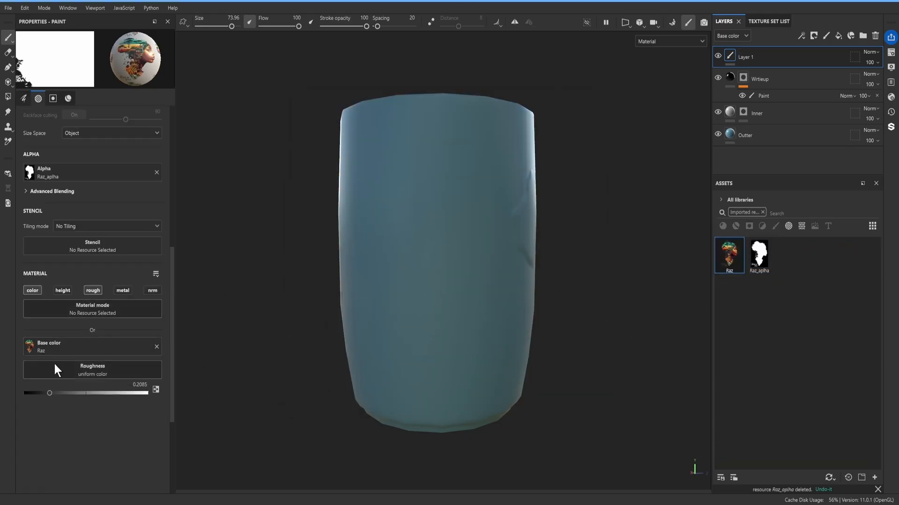
left_click(411, 272)
left_click_drag(451, 276, 482, 258, "alt")
key("ctrl+z")
- Enlarge the brush to size 100 and stamp the Africa artwork onto the mug's blank side opposite the handle
right_click_drag(412, 280, 440, 281, "ctrl")
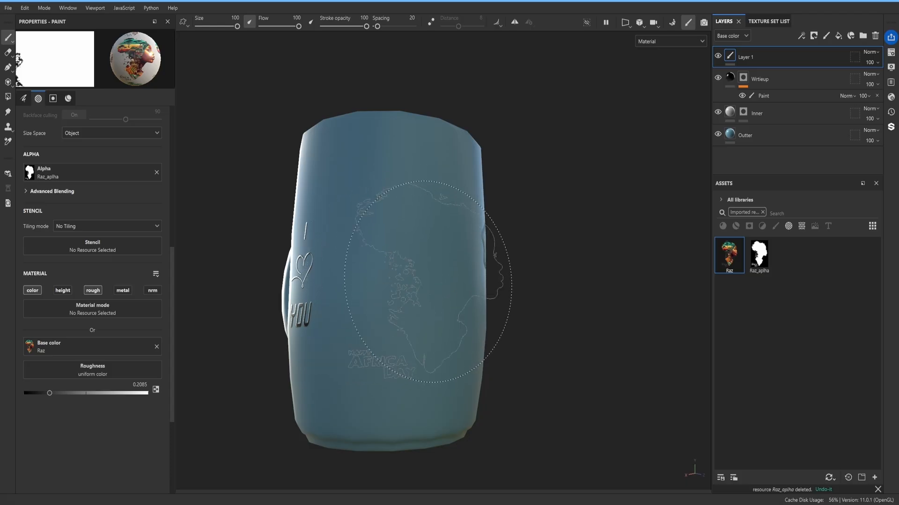
mouse_move(428, 281)
left_mouse_down("alt")
mouse_move(420, 268)
mouse_move(155, 261)
mouse_move(393, 269)
left_mouse_up("alt")
left_click(405, 269)
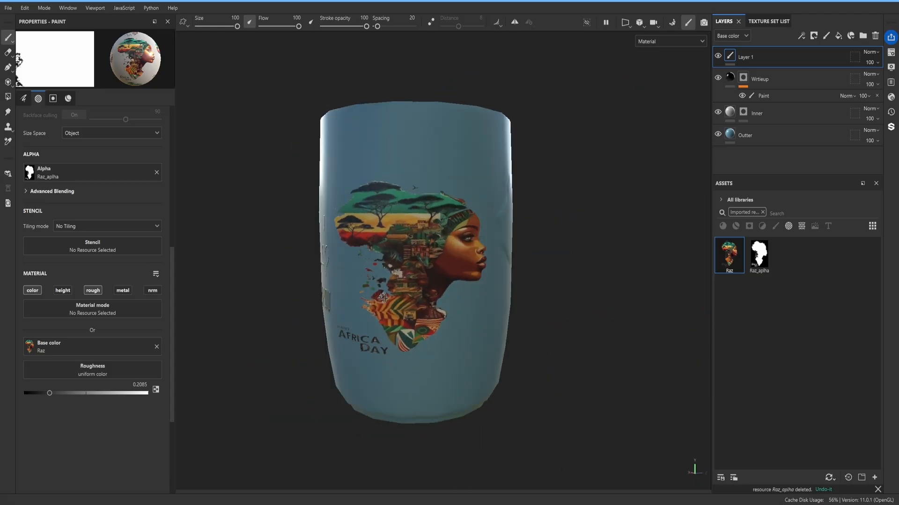
right_click_drag(393, 269, 473, 303, "alt")
left_click_drag(473, 303, 449, 280, "alt")
left_click(8, 8)
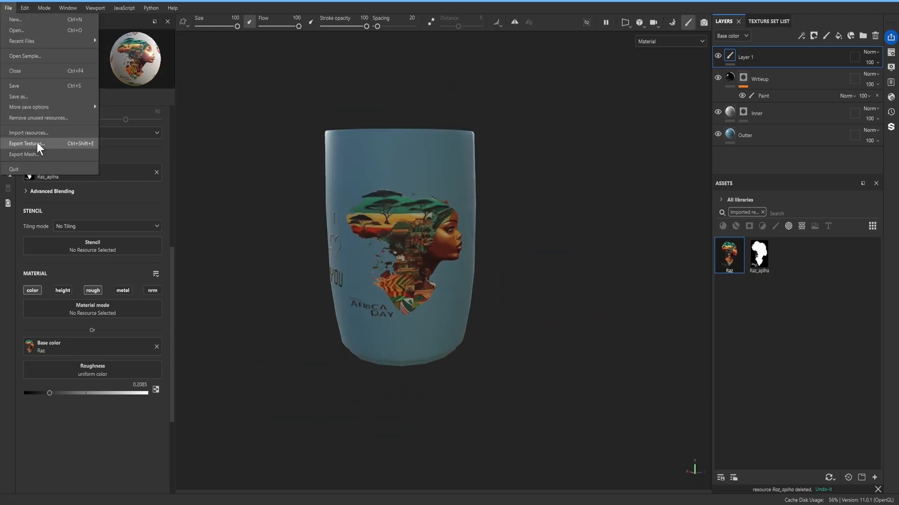
left_click(38, 143)
left_click(238, 127)
left_click(679, 69)
- Rename the texture set as Mug and set the texture export size to 4096
left_click(768, 21)
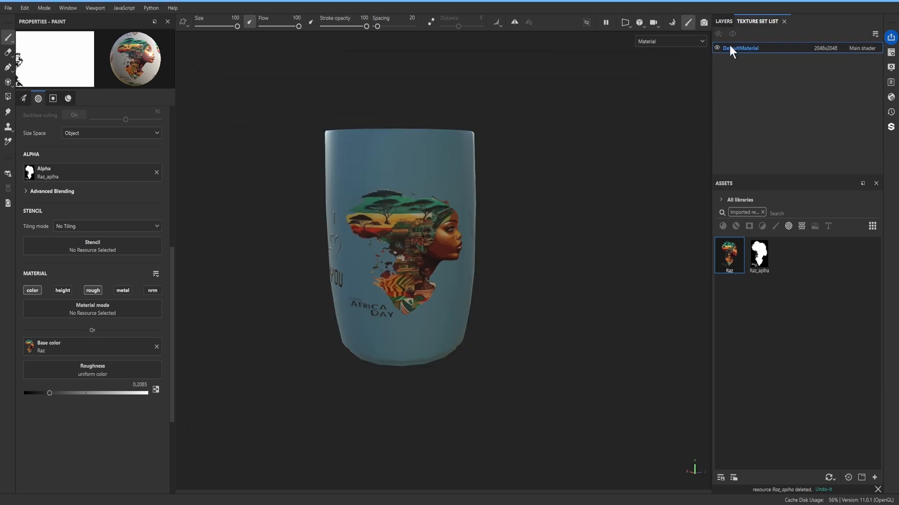
key("ctrl+shift+e")
left_click(465, 184)
left_click(456, 253)
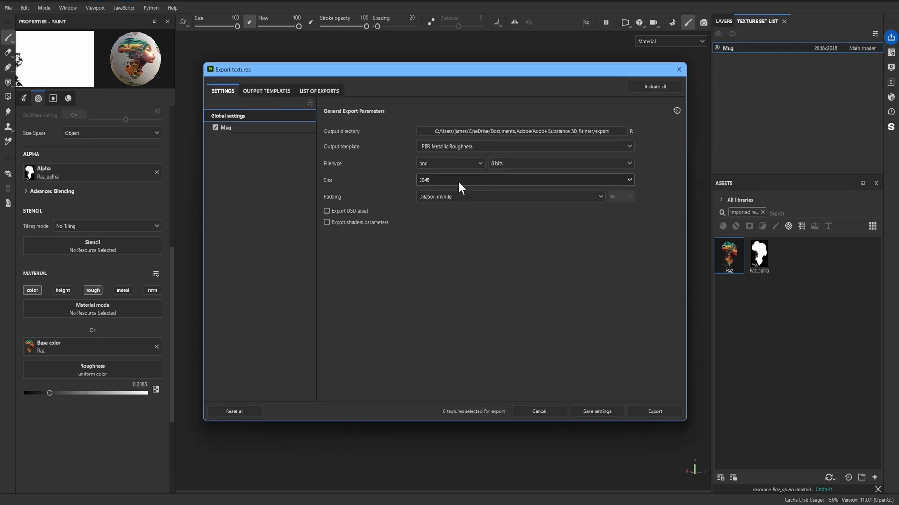
left_click(458, 183)
left_click(450, 263)
- Choose the output directory and export only the Mug set's base color, roughness and normal maps as 8-bit PNG files
left_click(611, 131)
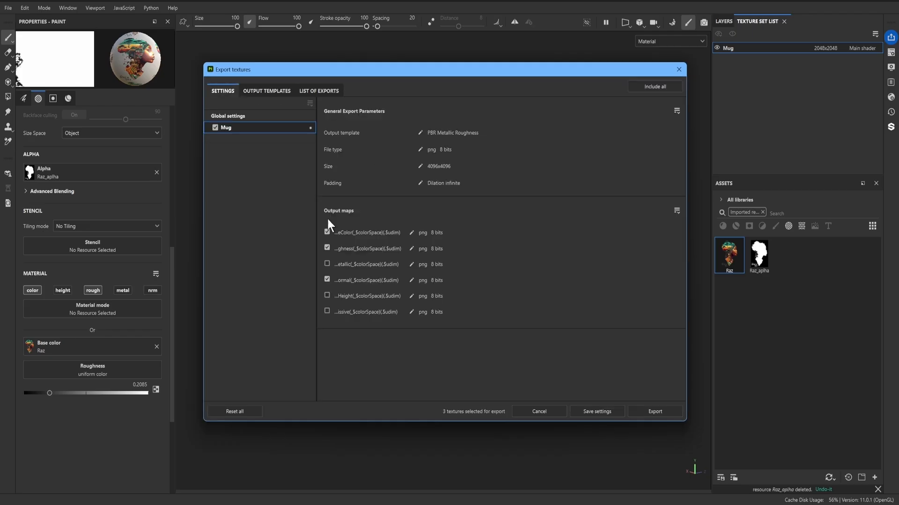
left_click(228, 115)
left_click(655, 411)
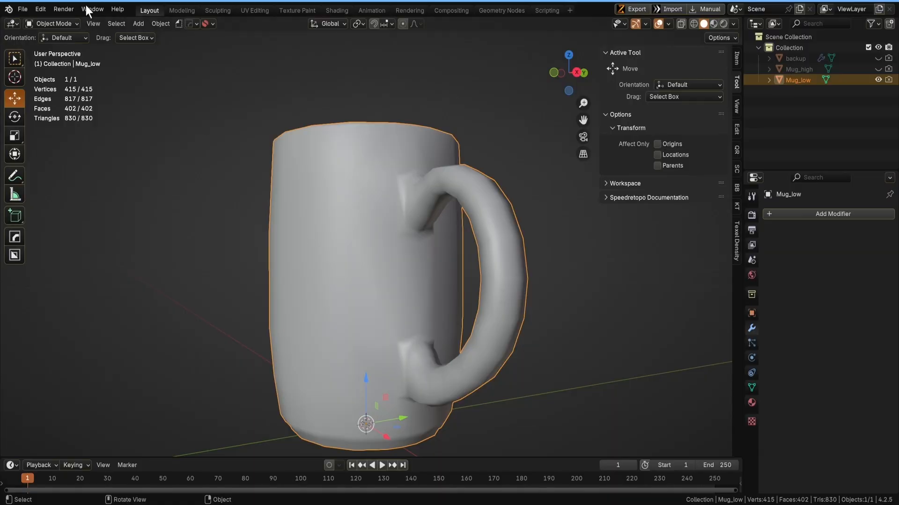
- In Blender's Shading workspace, give the low-poly mug a new material named Mug
left_click(337, 11)
key("KP_Decimal")
left_click(751, 333)
left_click(822, 190)
double_click(802, 190)
type("Mug")
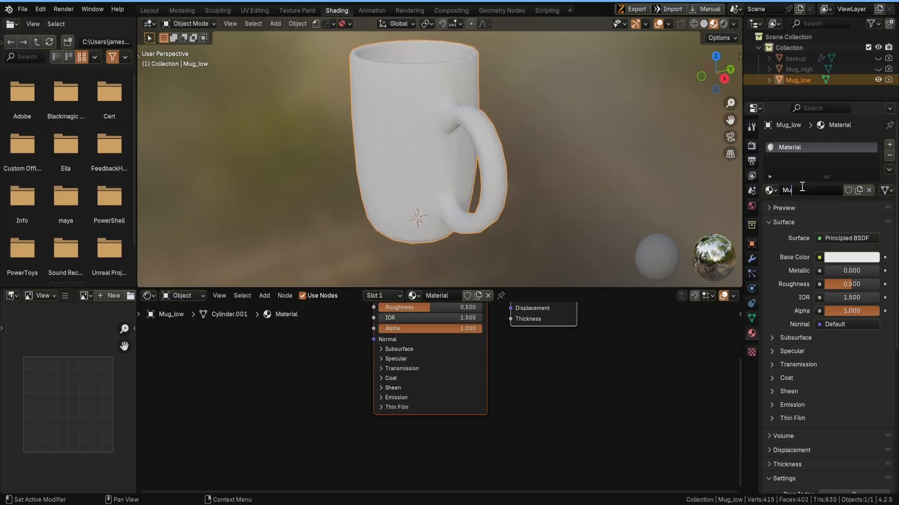
key("Return")
- Connect the exported base color, roughness and normal maps to the Mug material with the Principled texture setup
middle_click_drag(384, 328, 408, 387)
key("ctrl+shift+t")
double_click(372, 251)
left_click(572, 368)
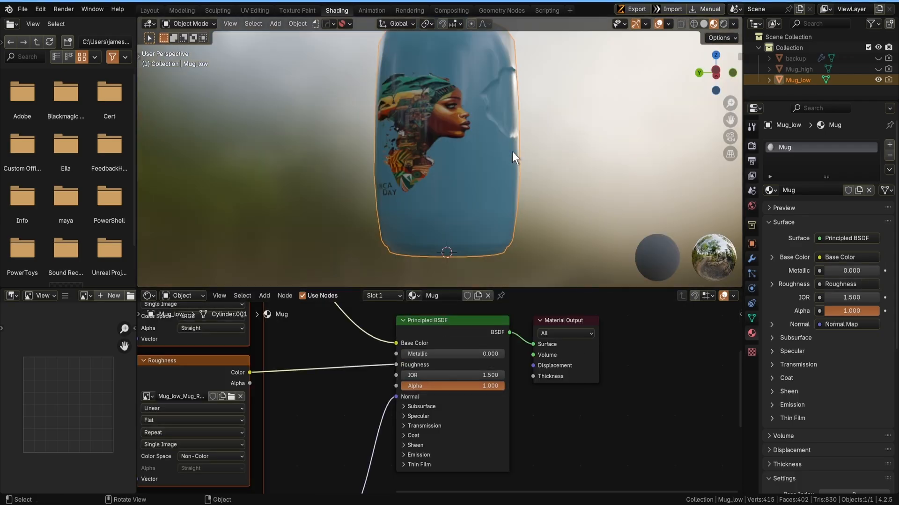
- Show the textured mug with Rendered shading in the Layout workspace and set the render engine to Cycles
middle_click_drag(512, 151, 482, 170)
right_click(512, 152)
left_click(495, 177)
key("z")
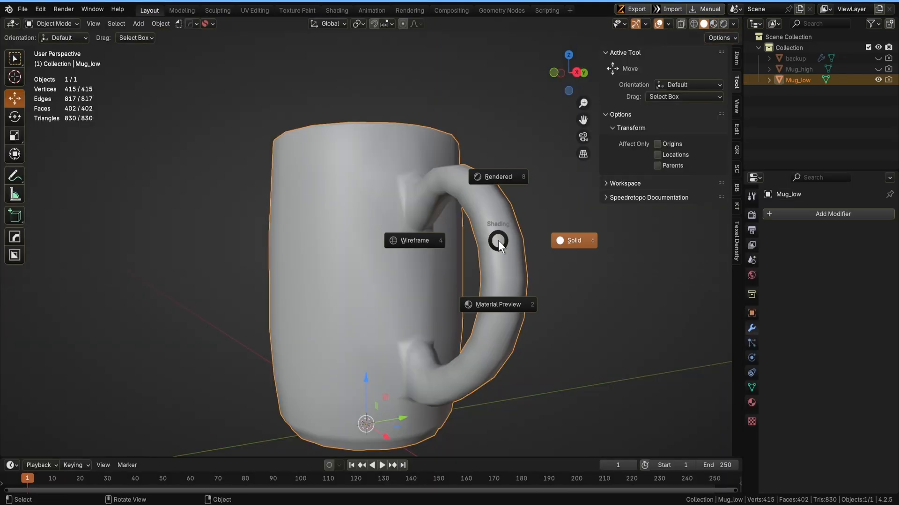
left_click(411, 269)
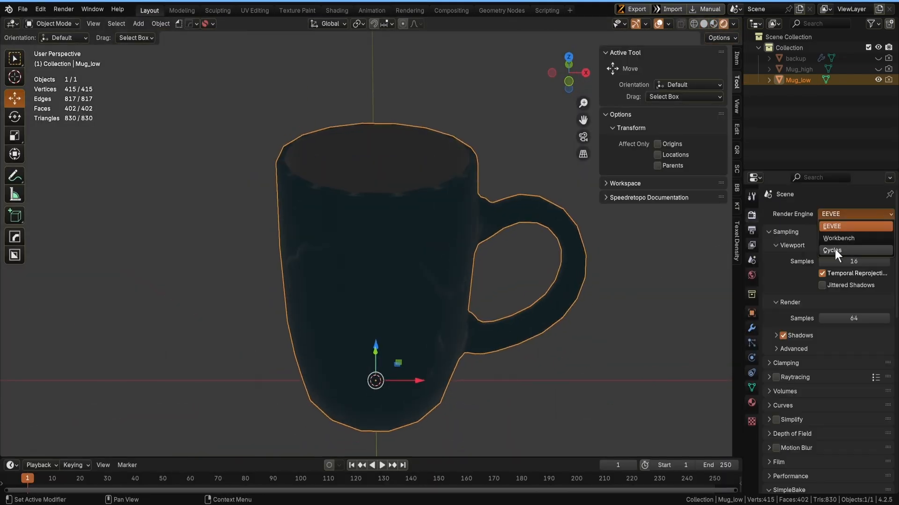
- Try an area light aimed at the mug with about 30.7 W power and 1.71 m size, and delete it
key("shift+a")
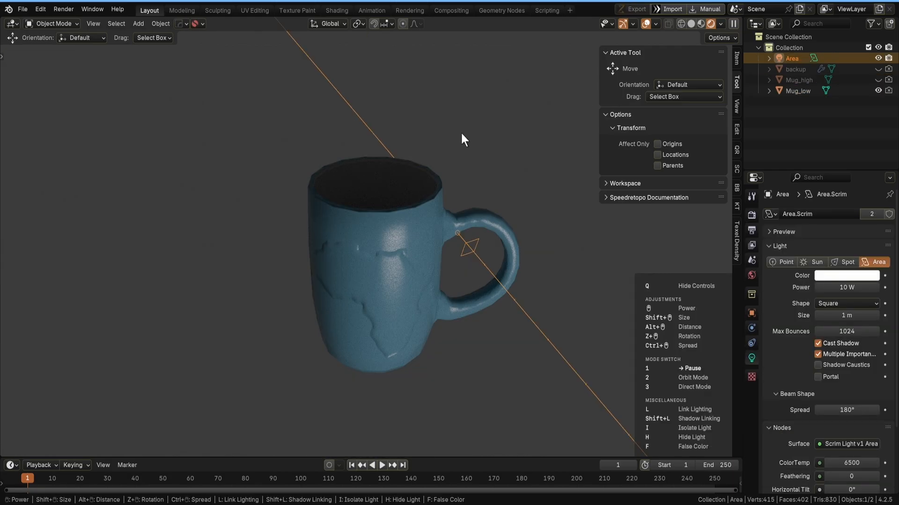
mouse_move(431, 206)
left_mouse_down()
mouse_move(395, 201)
mouse_move(419, 189)
mouse_move(437, 192)
left_mouse_up()
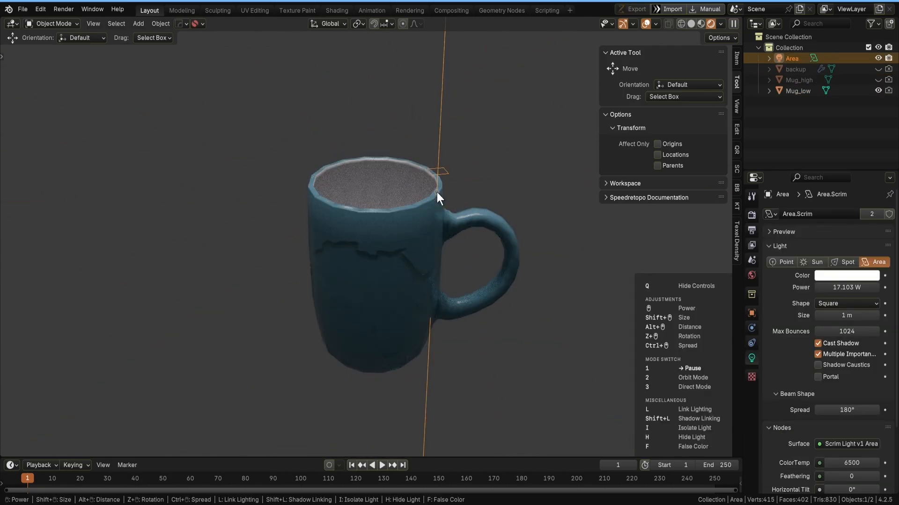
scroll(437, 193, "up", 5, "shift")
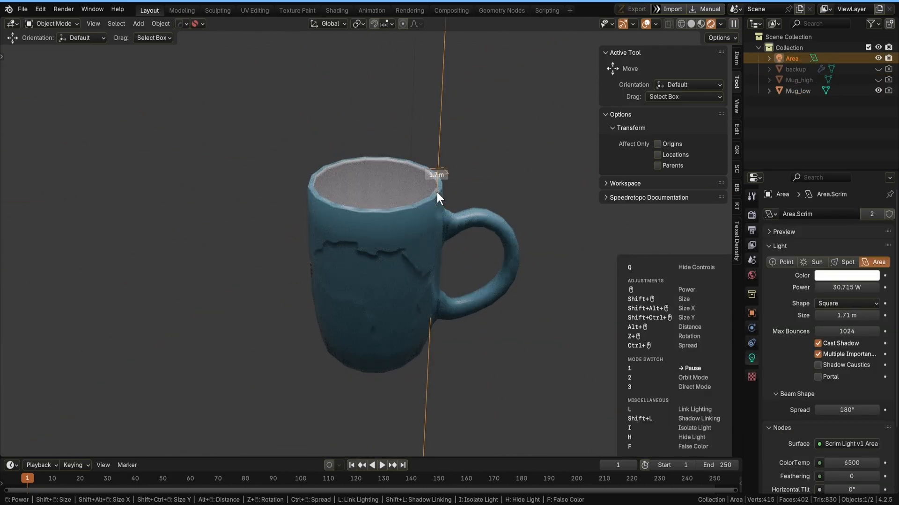
left_click(435, 193)
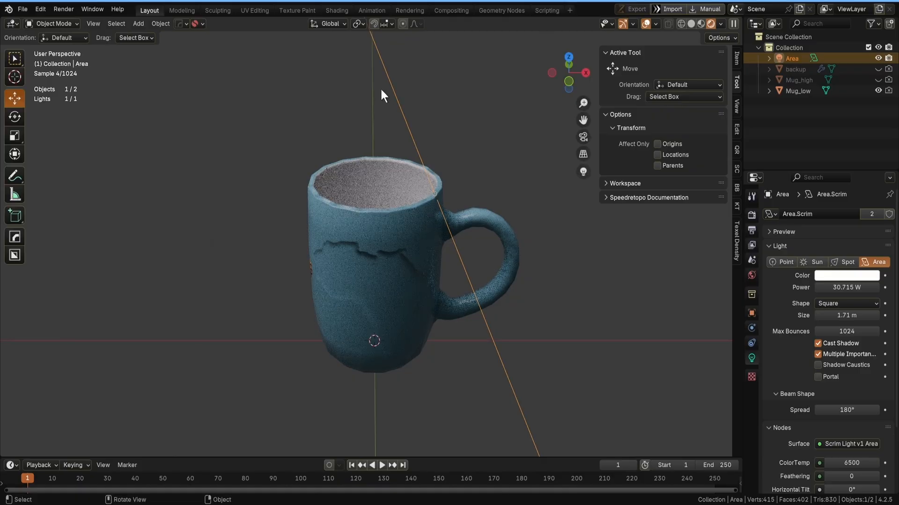
middle_click_drag(366, 212, 401, 226)
scroll(401, 226, "up", 3)
key("Delete")
- Add a new area light raised along Z and scaled up above the mug, and change its type to Sun
key("shift+a")
left_click(437, 403)
key("g")
key("z")
middle_click_drag(452, 299, 462, 205)
key("s")
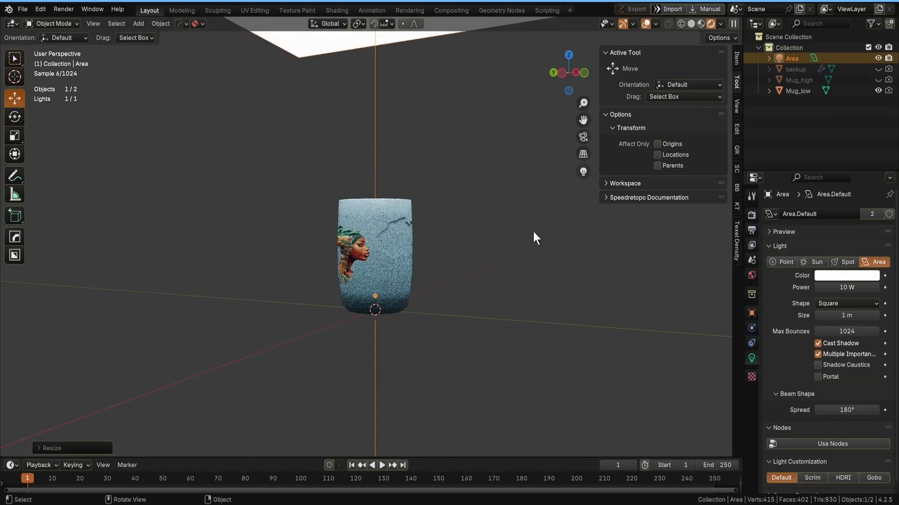
middle_click_drag(533, 232, 465, 263)
scroll(465, 263, "up", 4)
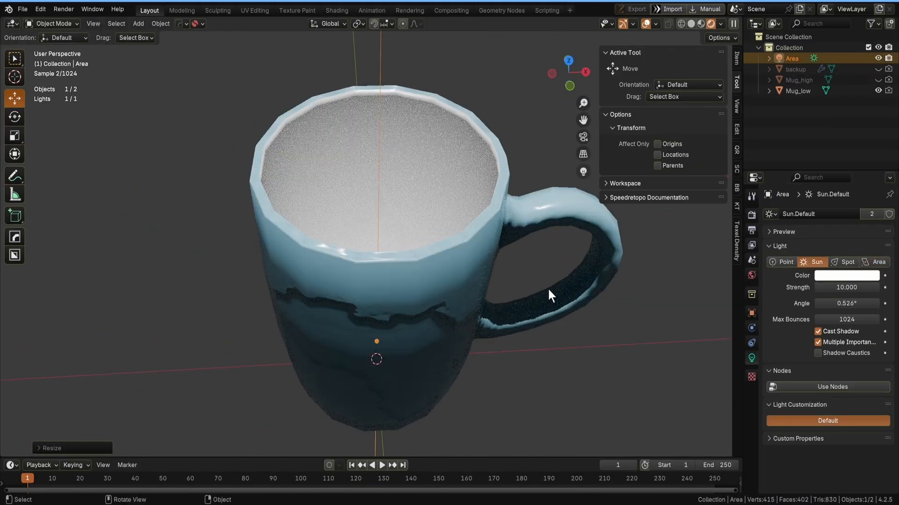
- Delete the sun light and set up the World background with the studio_small_03_2k.exr environment texture in the Shading workspace
middle_click_drag(548, 295, 421, 243)
scroll(291, 255, "down", 5)
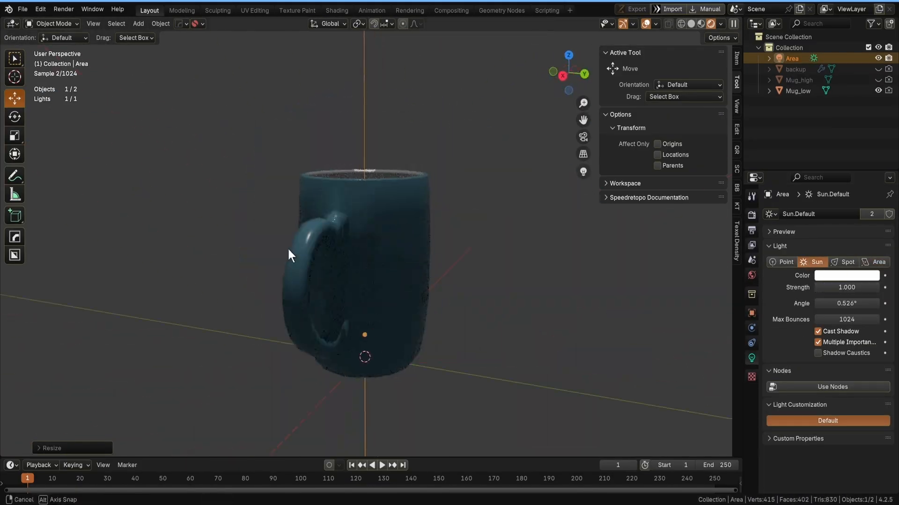
middle_click_drag(291, 255, 356, 196)
key("Delete")
left_click(337, 10)
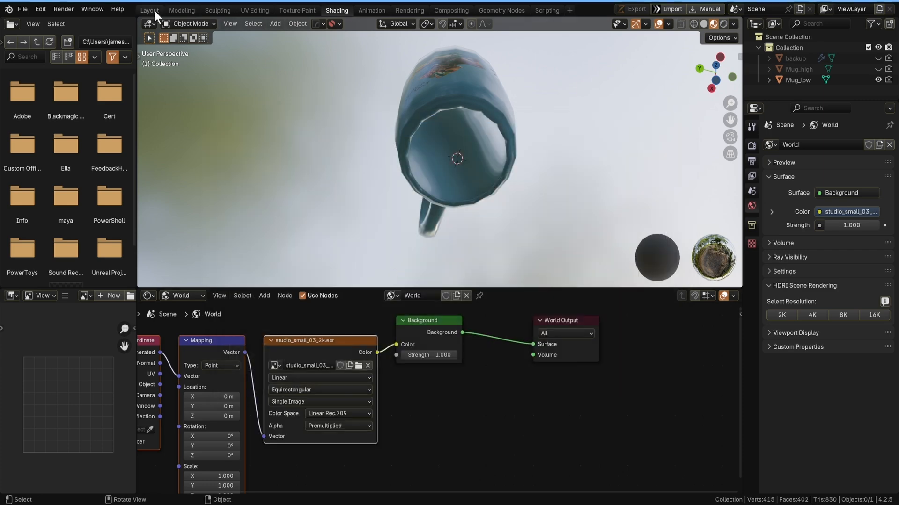
- Return to the Layout workspace and make the film background transparent in the render settings
left_click(155, 12)
left_click(751, 230)
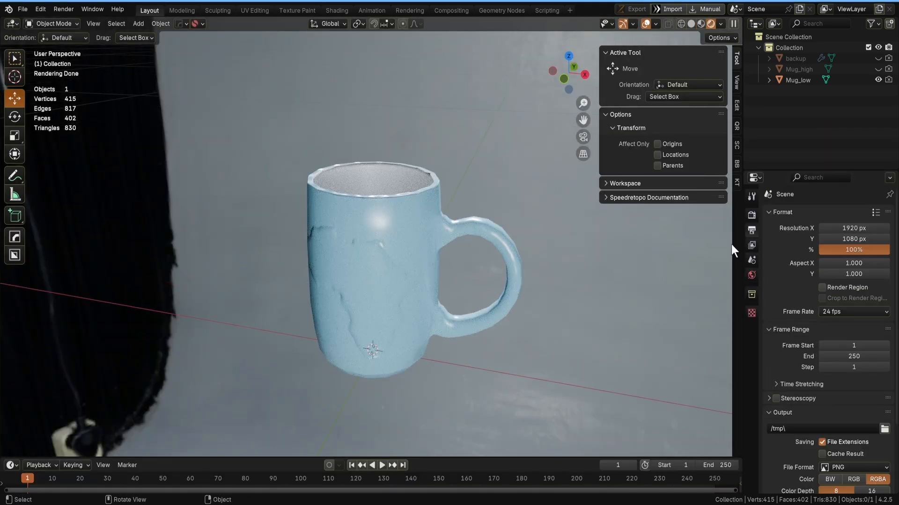
left_click(751, 214)
scroll(779, 435, "down", 6)
left_click(769, 415)
scroll(782, 440, "down", 2)
left_click(783, 448)
left_click(769, 372)
- Set the Cycles render device to GPU Compute
middle_click_drag(538, 300, 595, 295)
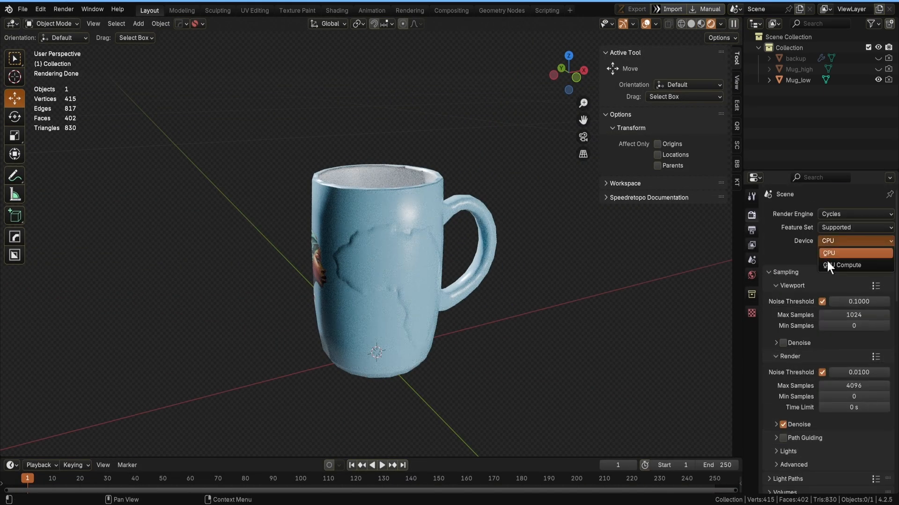
left_click(752, 231)
left_click(751, 275)
middle_click_drag(415, 305, 415, 304)
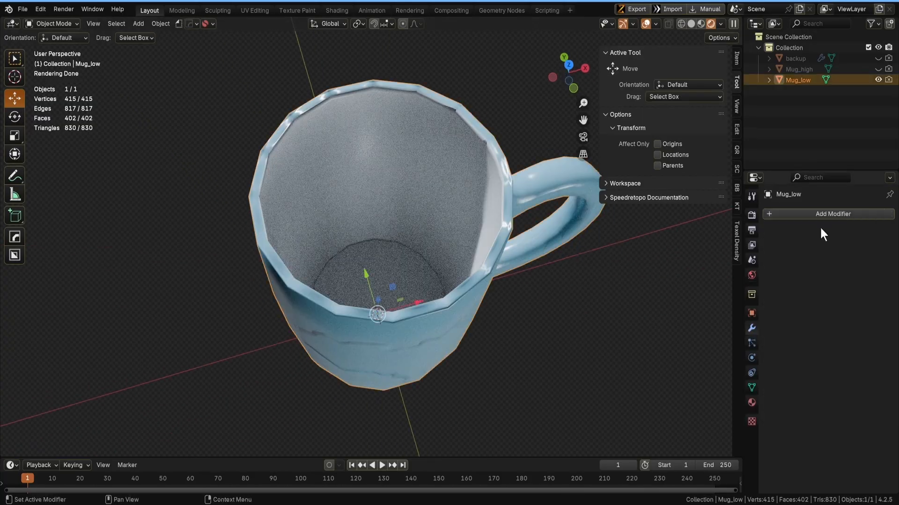
- Add a Subdivision Surface modifier to Mug_low and inspect the mug in Solid shading
left_click(819, 215)
mouse_move(791, 201)
left_click(684, 344)
mouse_move(506, 328)
middle_mouse_down()
mouse_move(493, 255)
mouse_move(409, 326)
middle_mouse_up()
scroll(409, 327, "down", 2)
key("z")
left_click(468, 290)
key("alt+v")
mouse_move(468, 290)
middle_mouse_down()
mouse_move(393, 296)
mouse_move(402, 252)
middle_mouse_up()
left_click(295, 256)
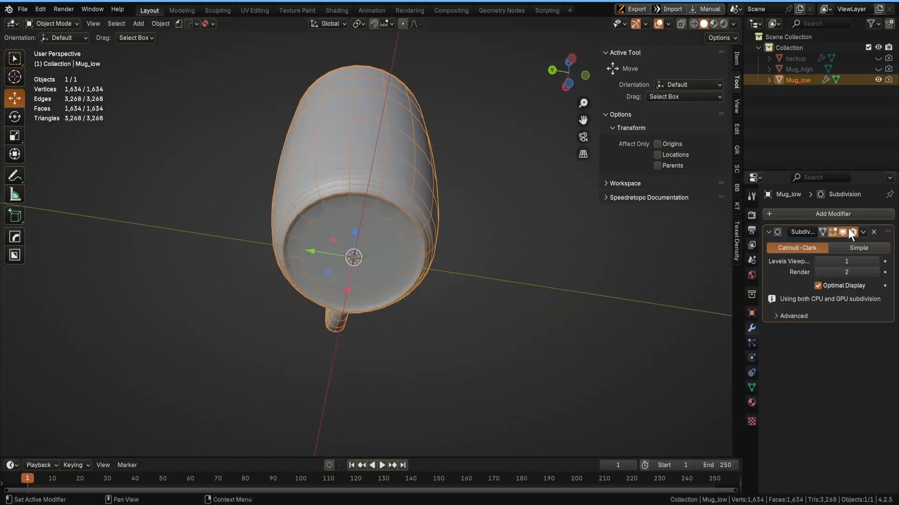
- Turn off the Subdivision modifier's viewport display and show the mug in Material Preview shading
left_click(843, 232)
middle_click_drag(370, 164, 421, 309)
key("alt+v")
left_click(422, 304)
left_click(714, 24)
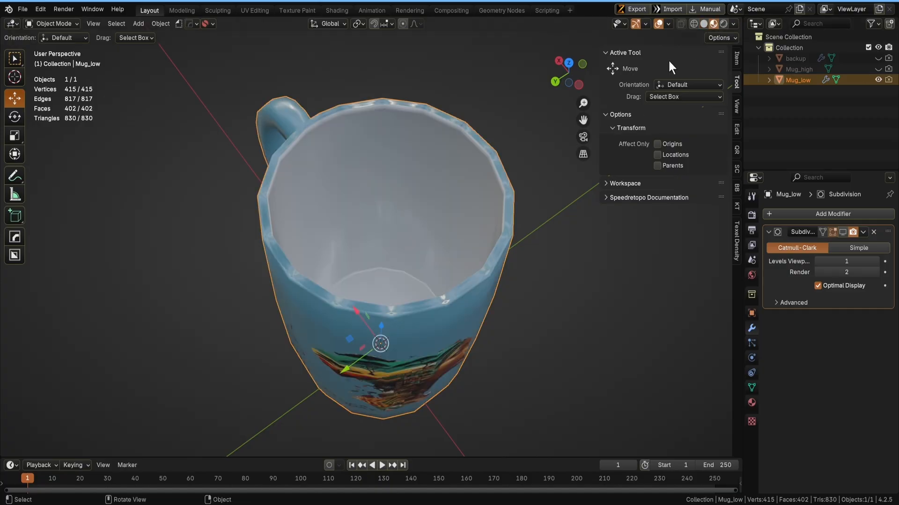
- Examine the mug's rim and artwork up close, the Mug material's texture nodes in the Shading workspace, and the render settings
scroll(524, 243, "up", 4)
mouse_move(524, 253)
middle_mouse_down()
mouse_move(431, 307)
mouse_move(549, 240)
mouse_move(510, 176)
mouse_move(520, 234)
mouse_move(416, 157)
middle_mouse_up()
scroll(510, 180, "down", 2)
left_click(337, 10)
scroll(311, 407, "down", 3)
middle_click_drag(311, 406, 440, 395)
left_click(361, 430)
left_click(357, 431)
left_click(357, 431)
left_click(418, 413)
middle_click_drag(449, 108, 491, 206)
scroll(491, 206, "up", 4)
middle_click_drag(426, 468, 445, 374)
scroll(445, 402, "up", 1)
middle_click_drag(514, 337, 433, 475)
left_click(751, 146)
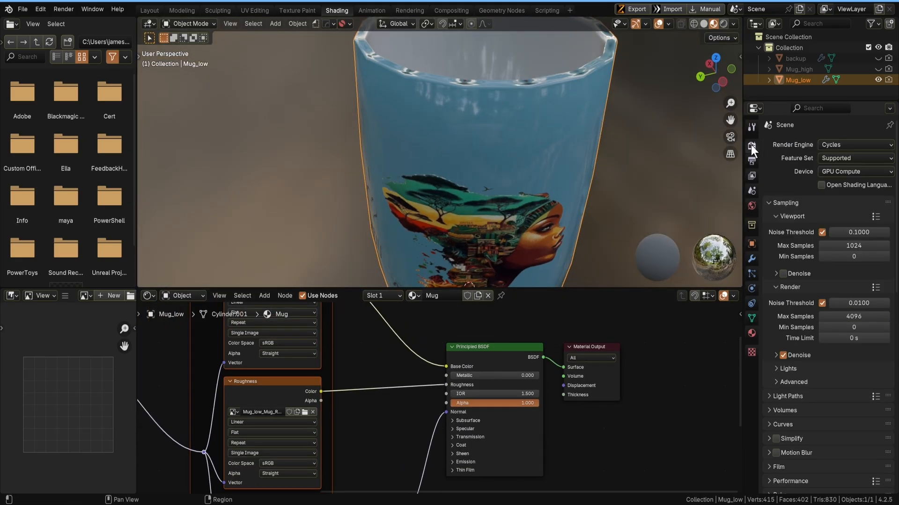
scroll(794, 340, "down", 1)
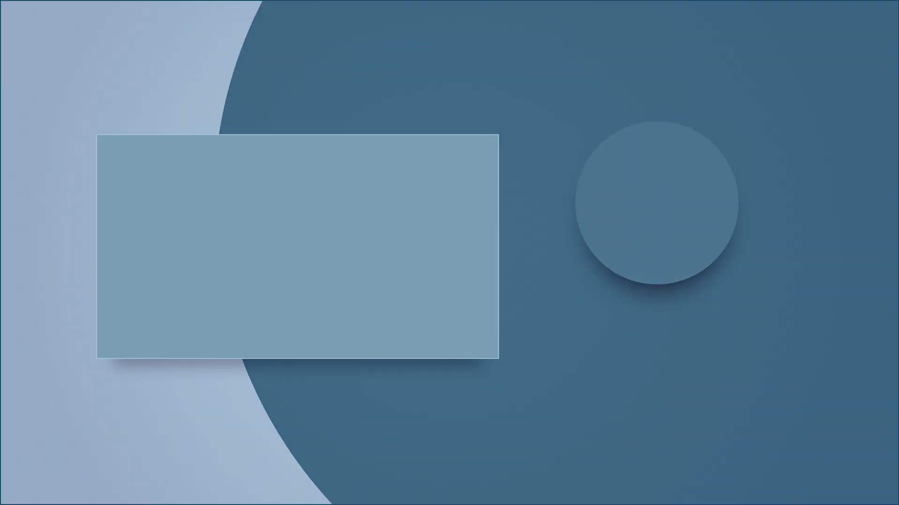